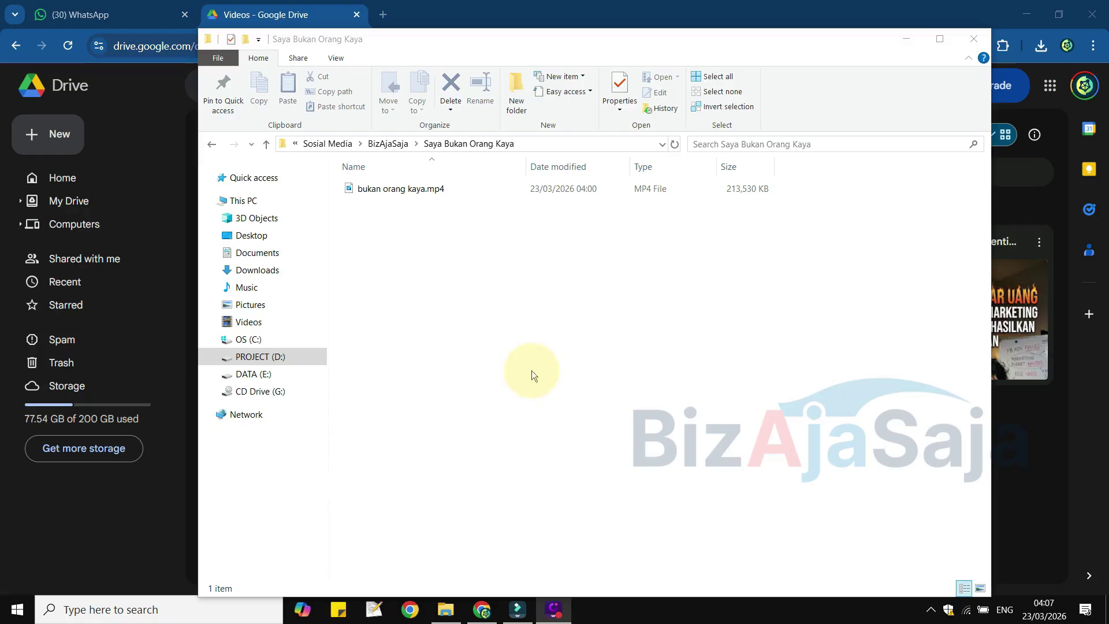
mouse_move(564, 614)
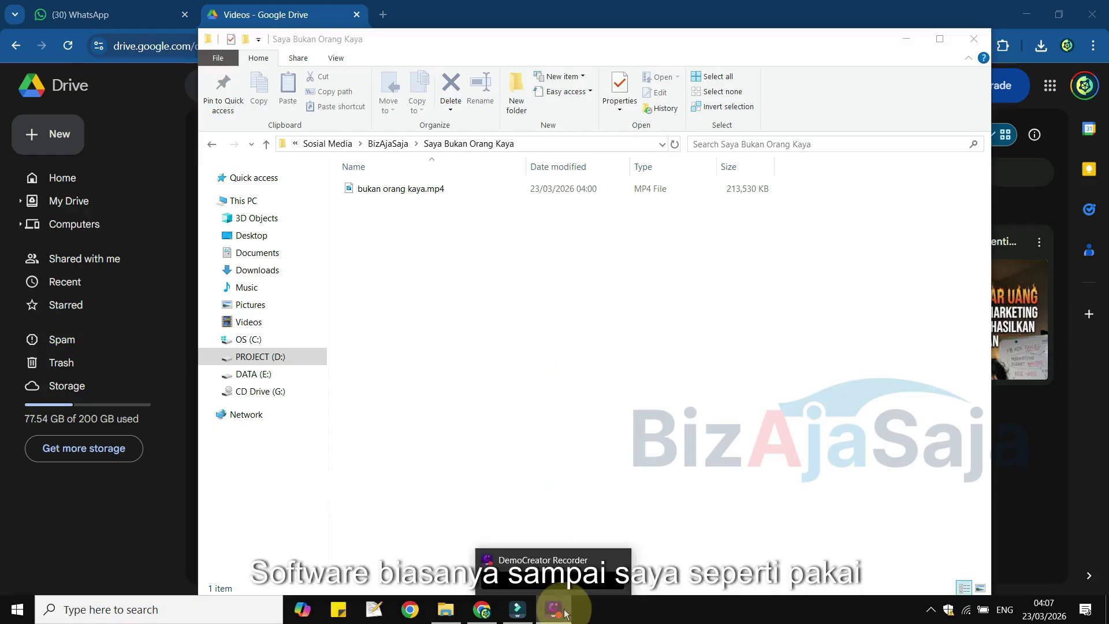
click(513, 608)
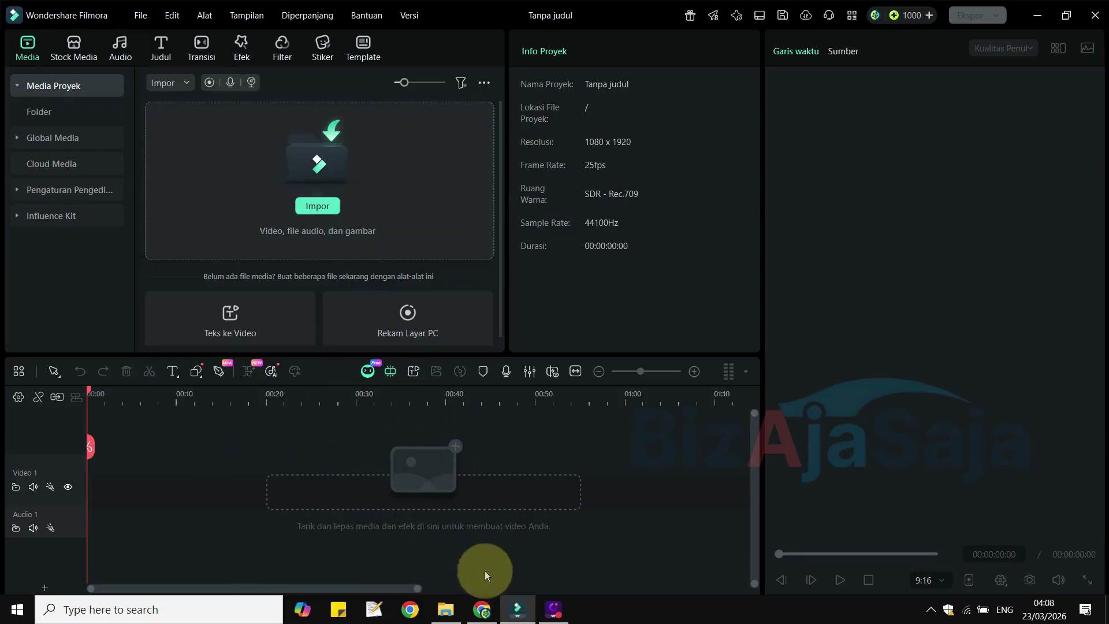
click(482, 608)
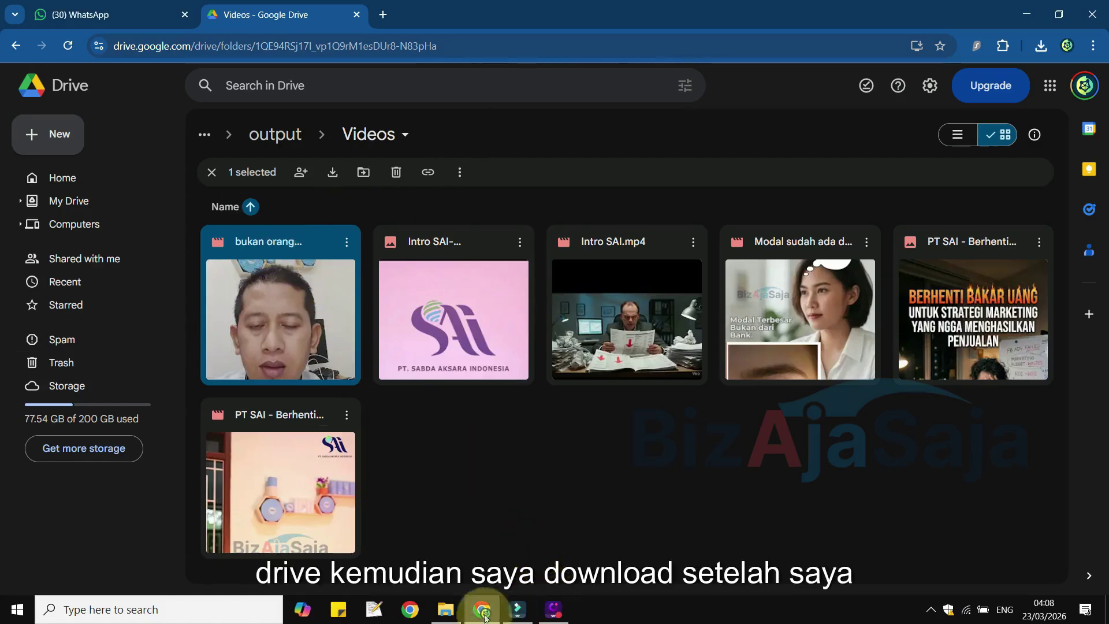
click(446, 609)
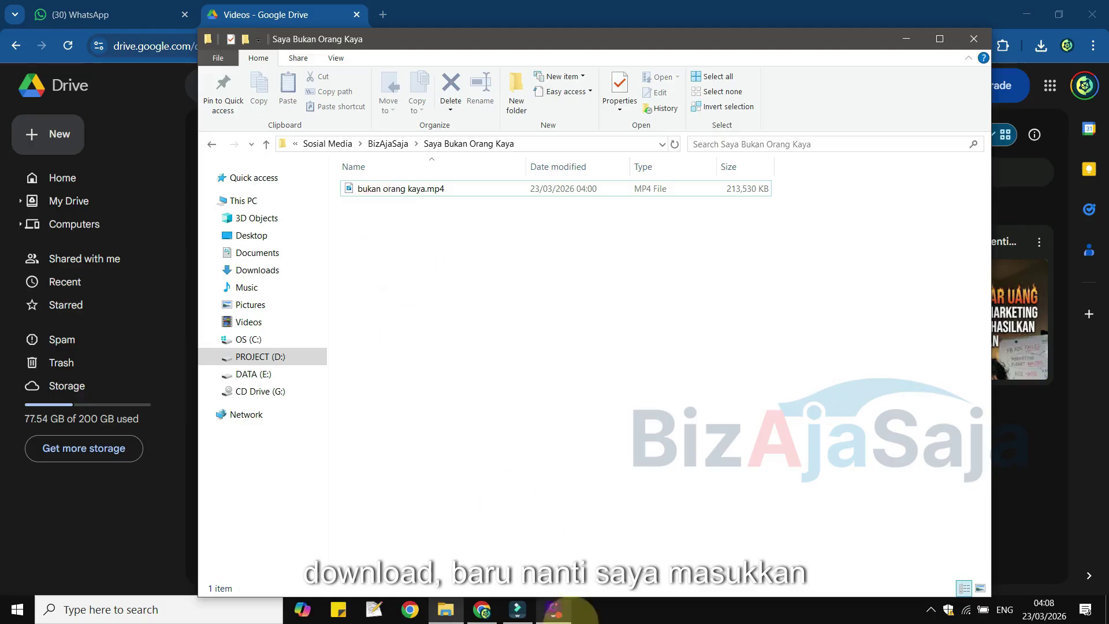
Import bukan orang kaya.mp4 from the Saya Bukan Orang Kaya folder into Filmora and place it at the start of the Video 1 track
mouse_move(519, 613)
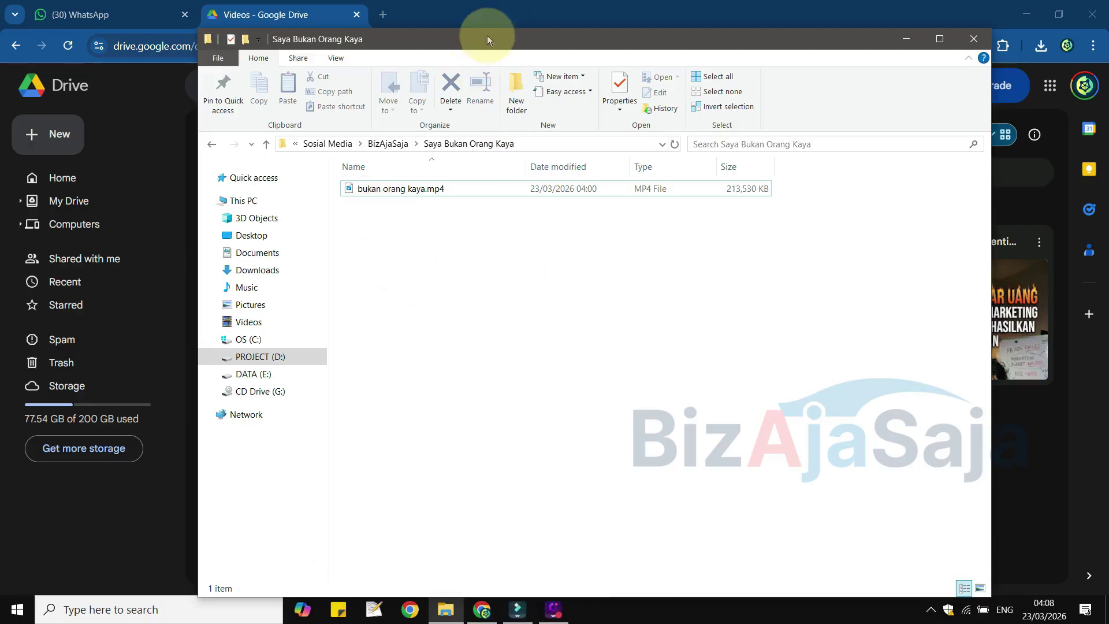
drag(487, 39, 834, 44)
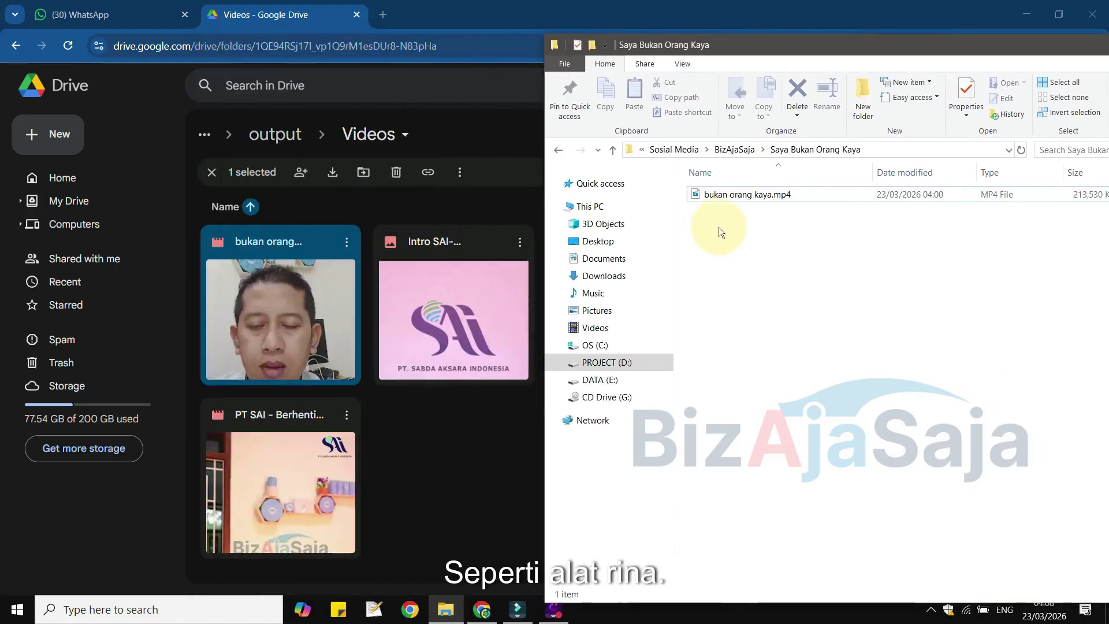
click(518, 609)
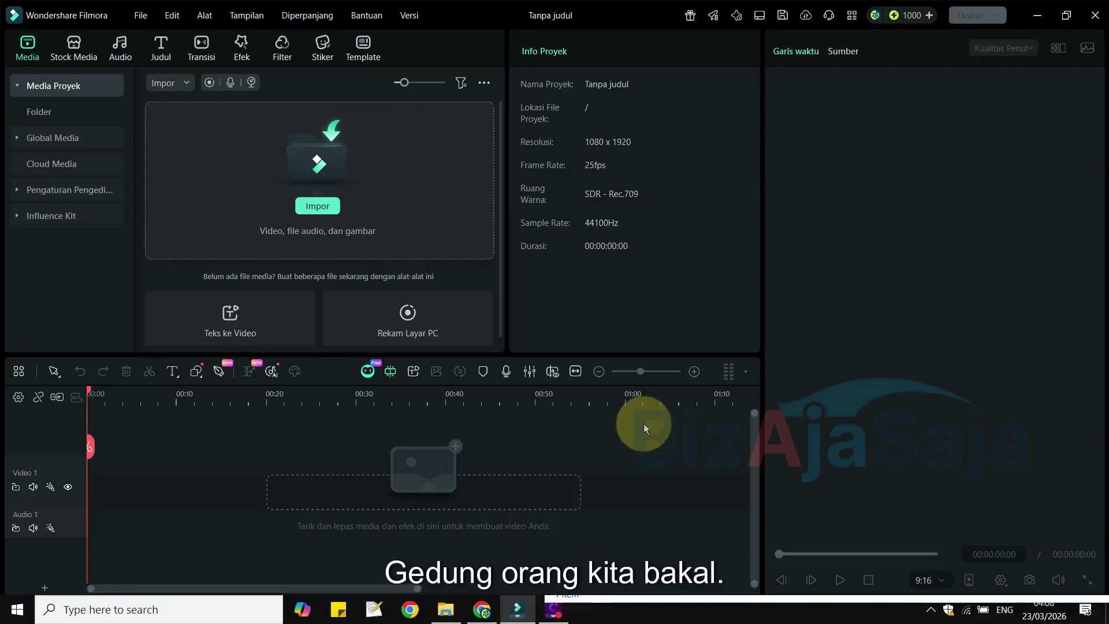
key(alt+Tab)
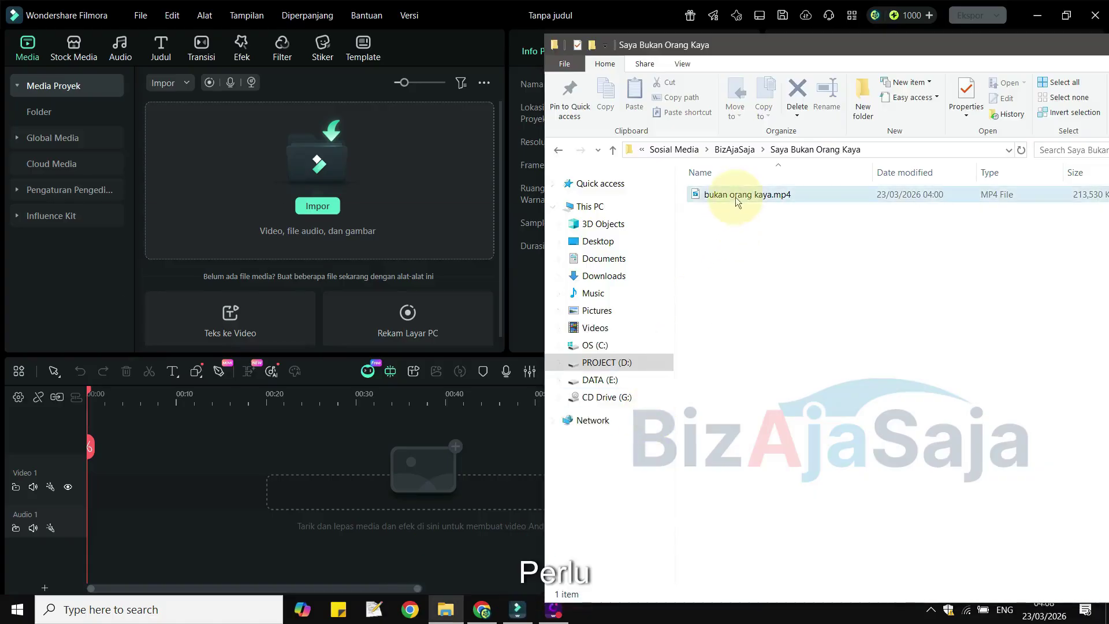
drag(736, 196, 384, 230)
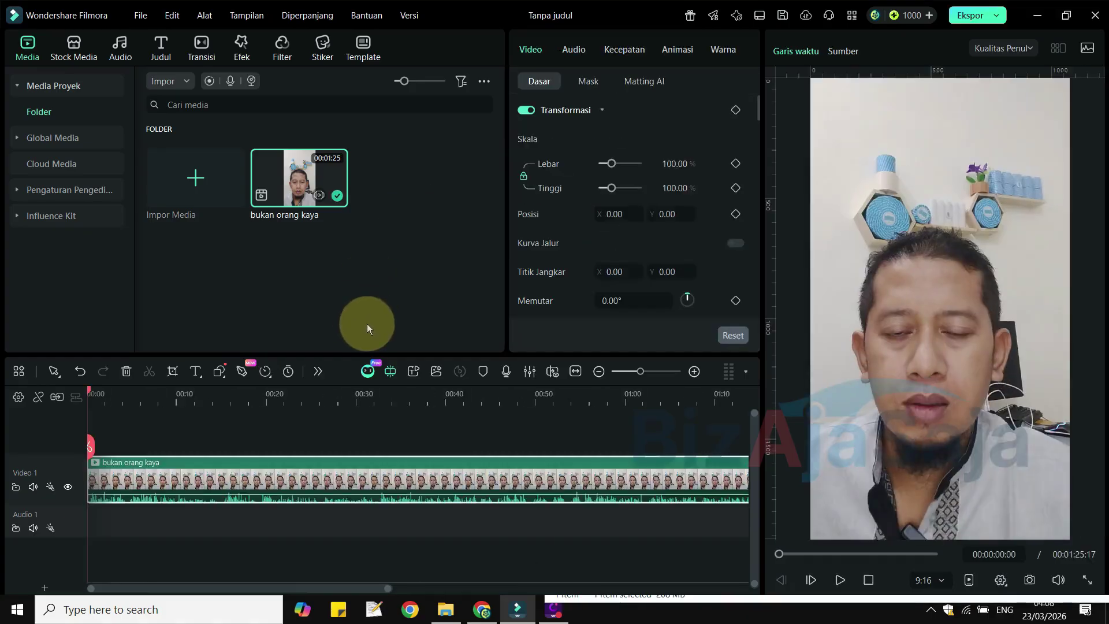
Play the bukan orang kaya clip from the beginning and pause the preview before the 30-second mark
key(space)
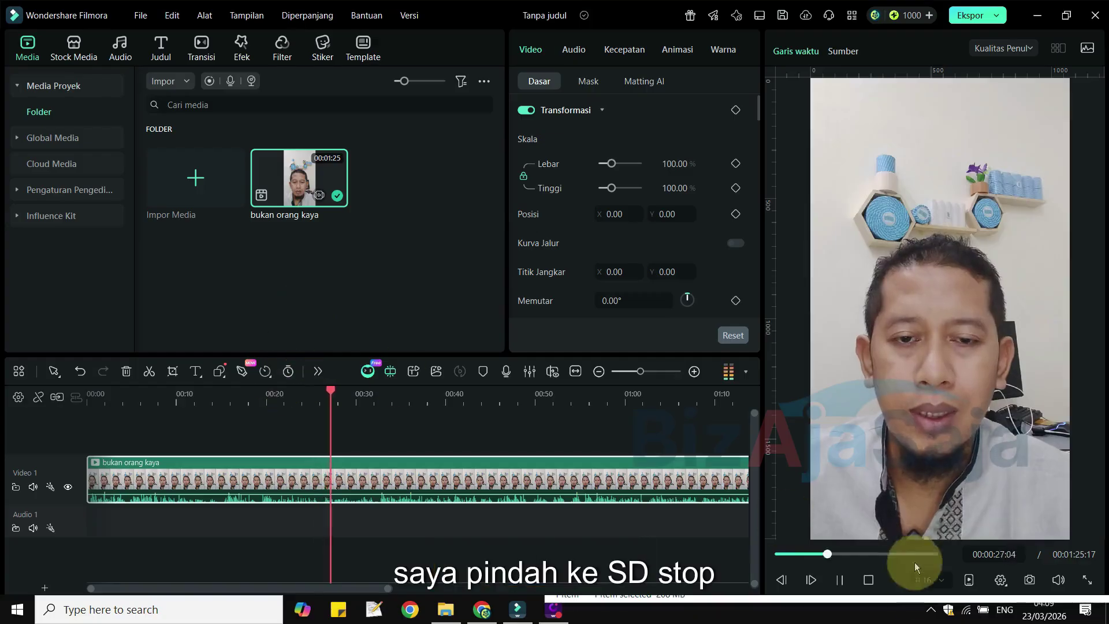
click(831, 582)
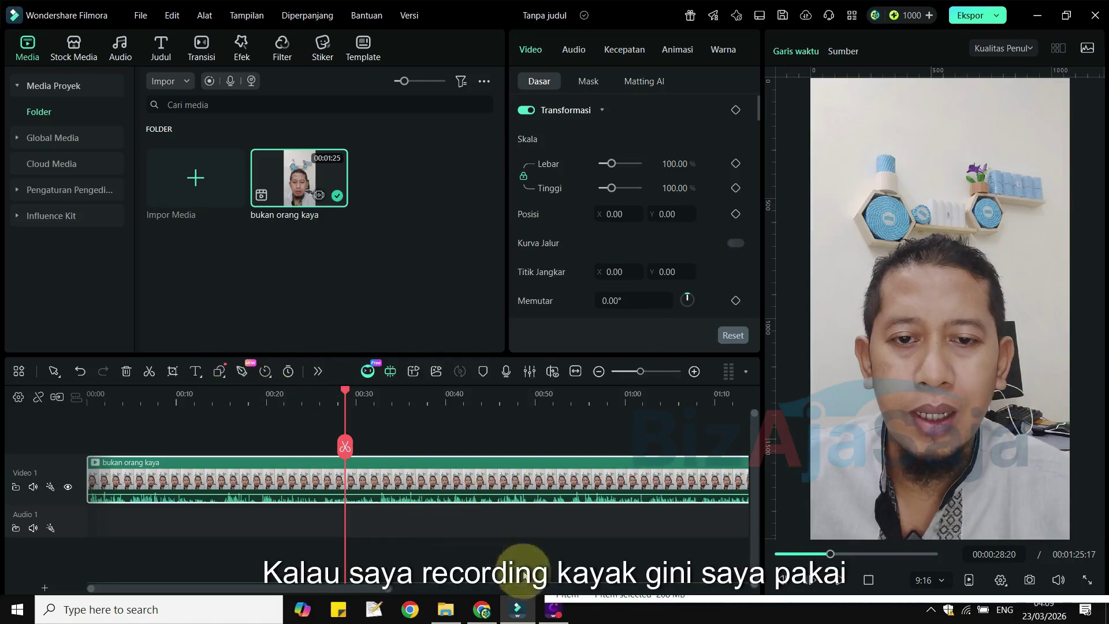
mouse_move(558, 619)
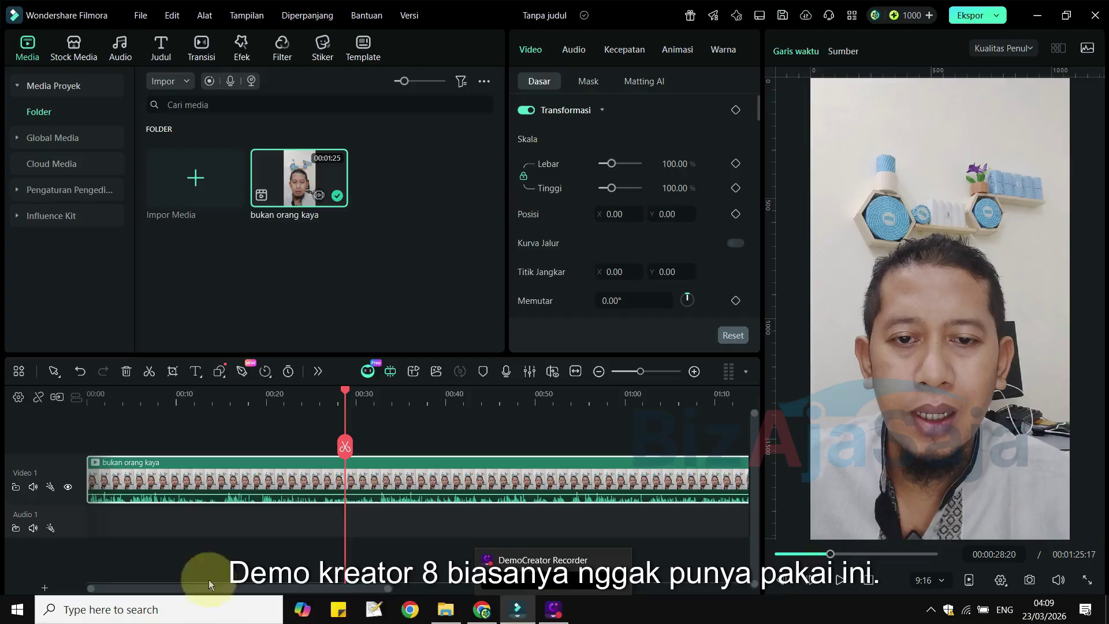
click(17, 609)
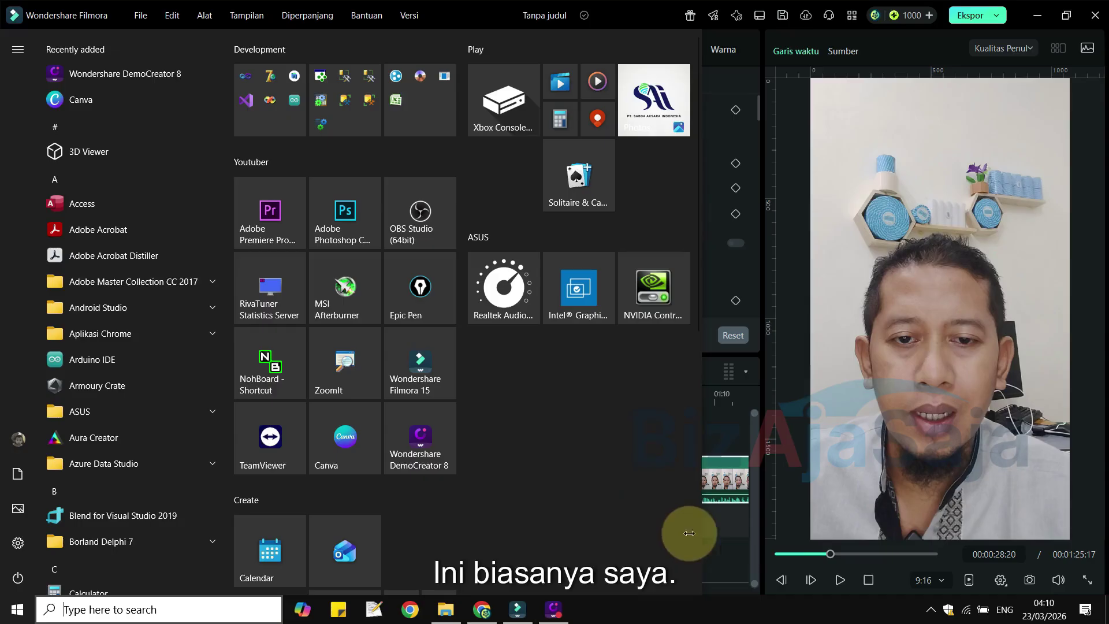
click(733, 544)
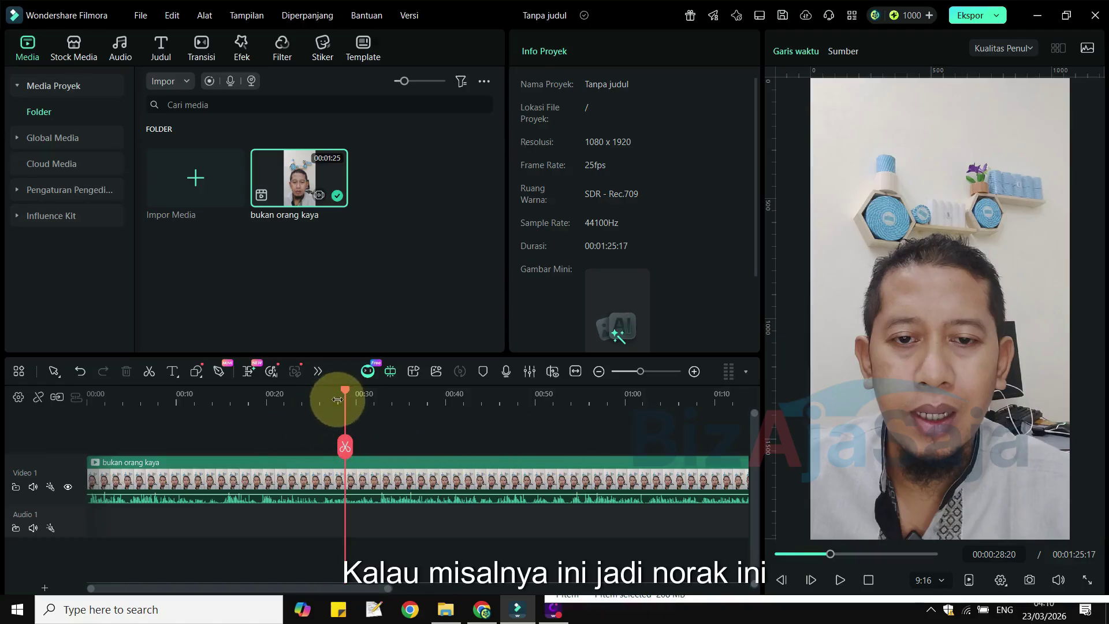
Return the playhead to the start and open the clip's Ucapan ke Teks settings with Pemilihan klip (1) as the file to convert
drag(345, 389, 86, 404)
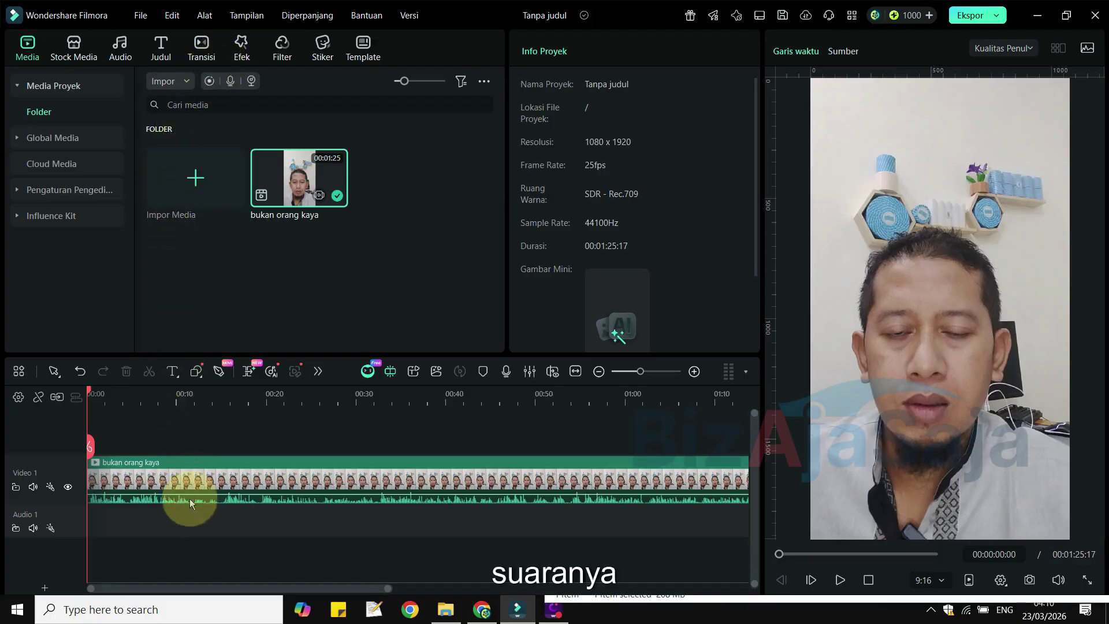
click(191, 479)
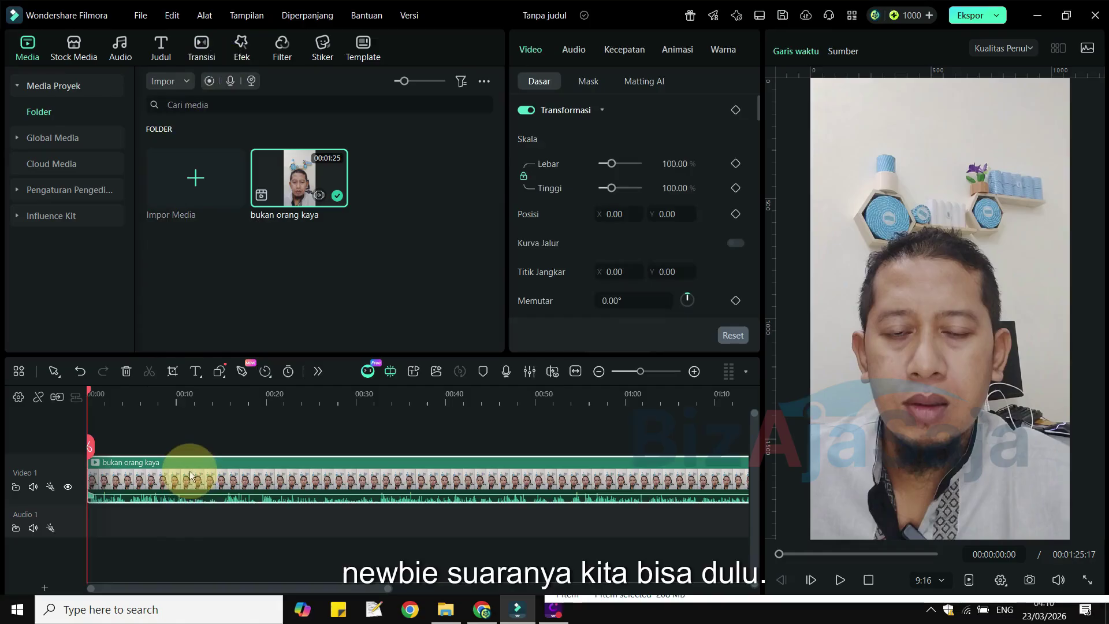
right_click(191, 477)
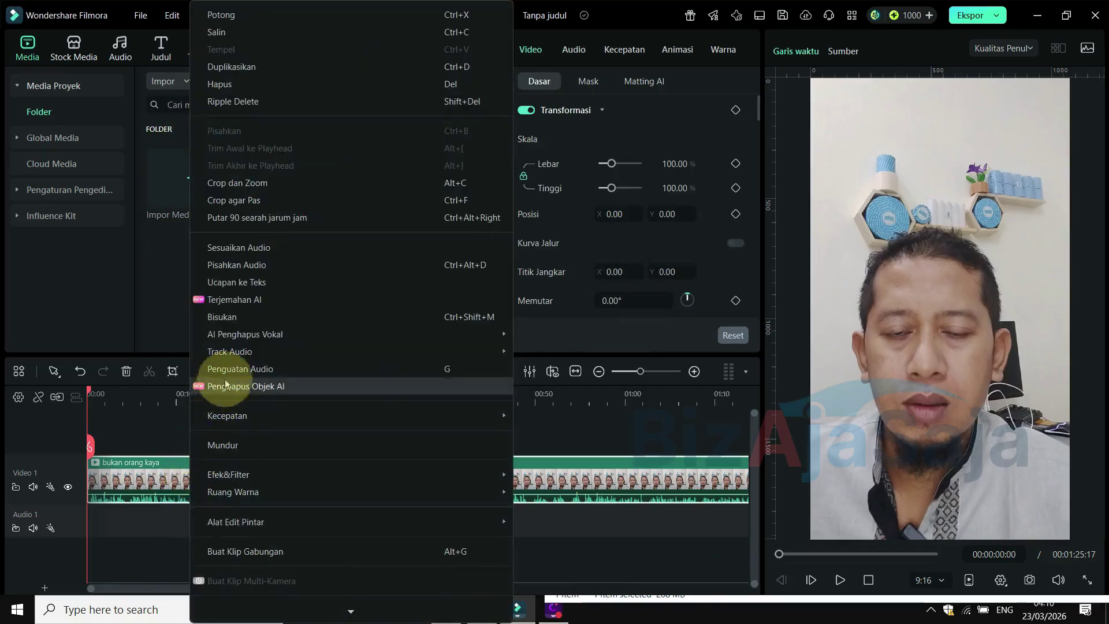
click(276, 280)
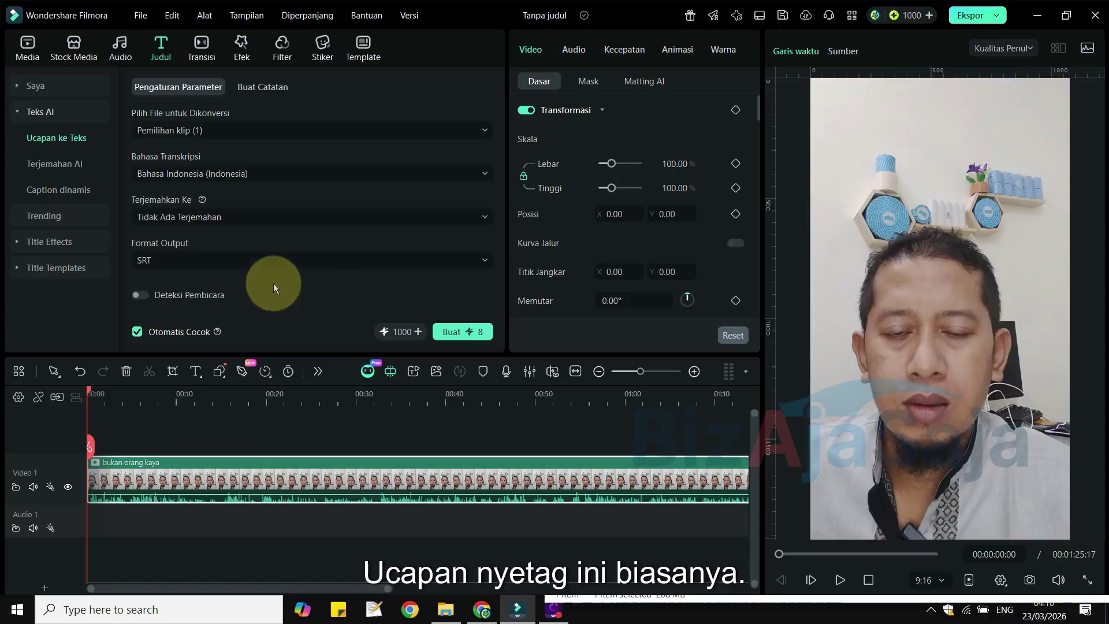
click(228, 131)
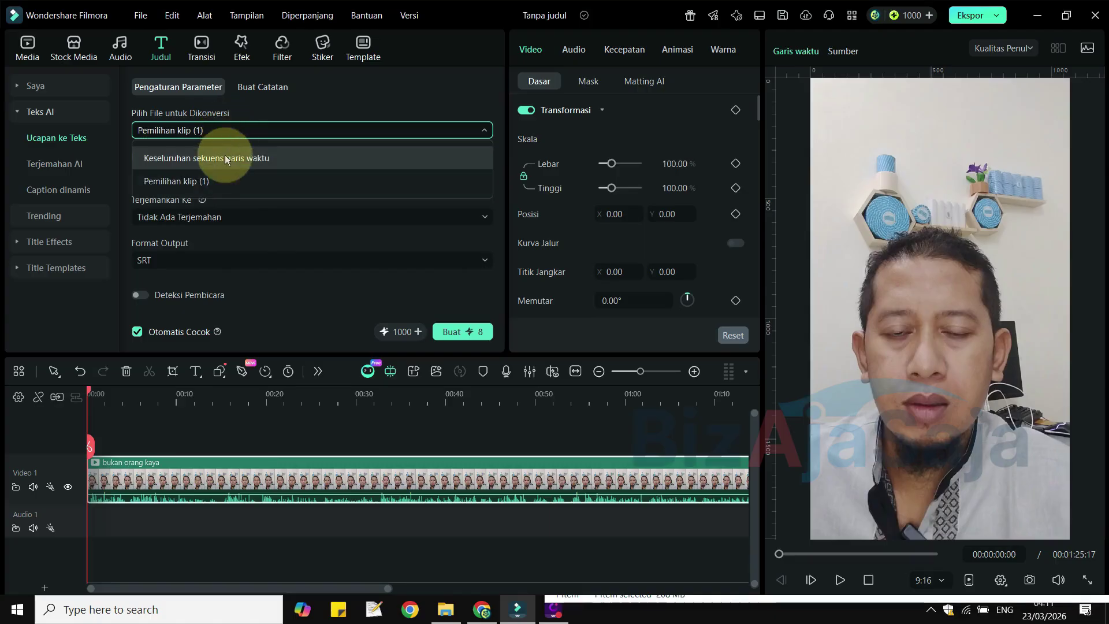
click(220, 181)
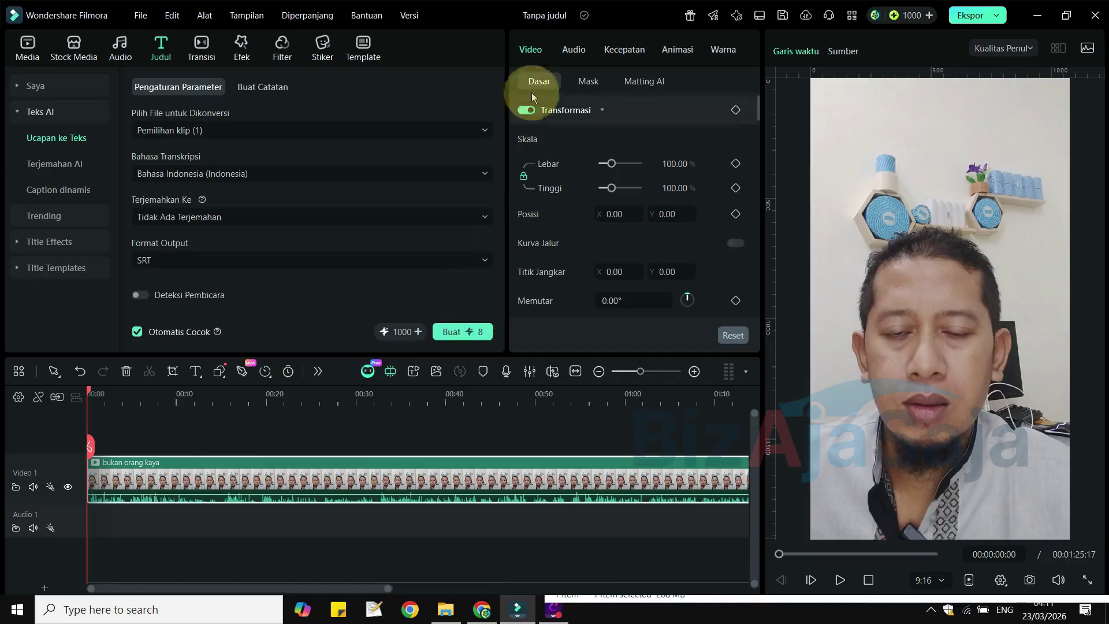
Apply the Perbesar entrance motion preset that enlarges the picture from the centre of the frame to the bukan orang kaya clip
click(564, 53)
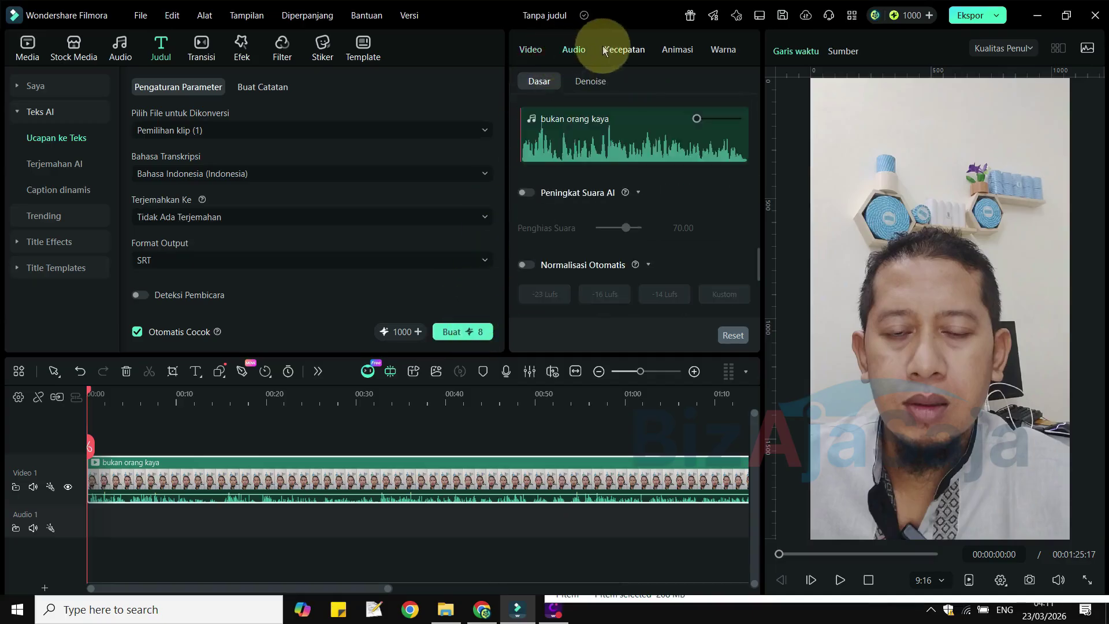
click(624, 49)
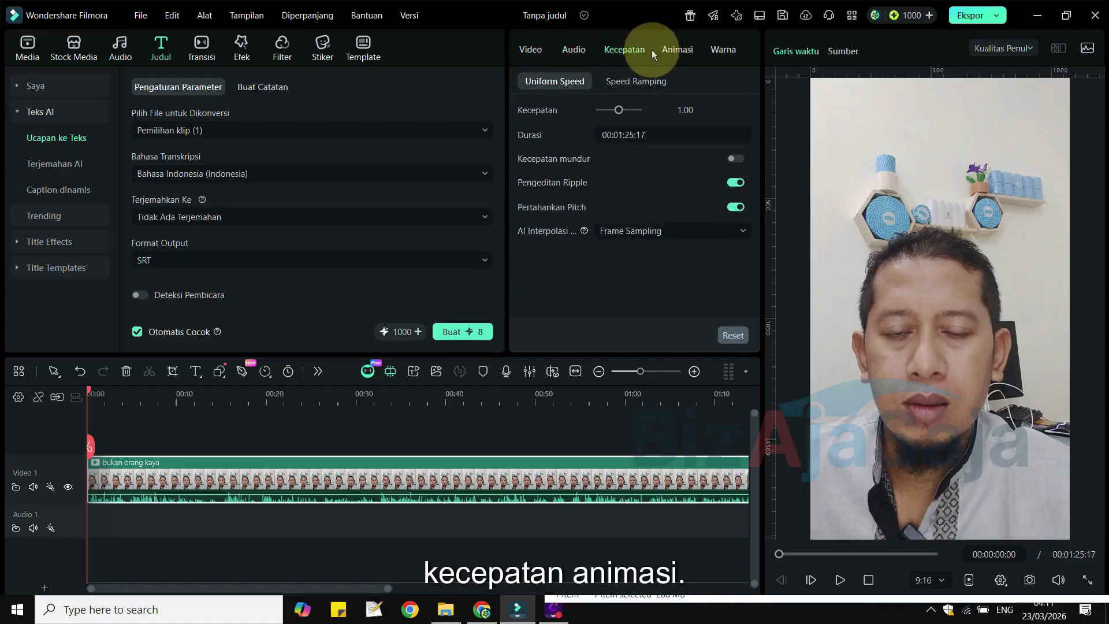
click(672, 50)
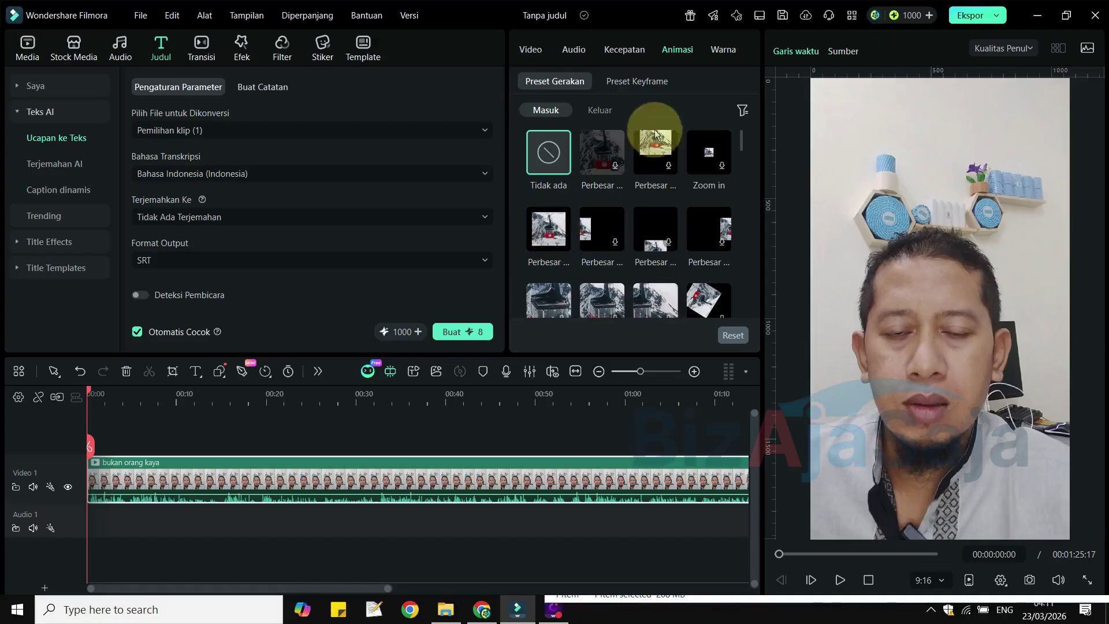
click(644, 148)
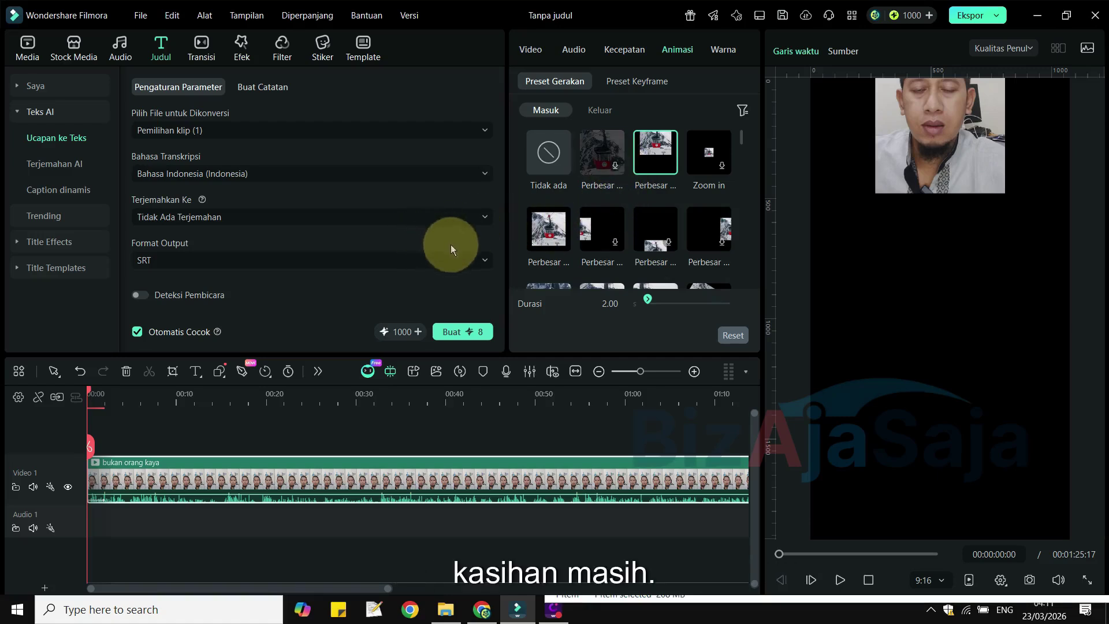
scroll(601, 225, down, 3)
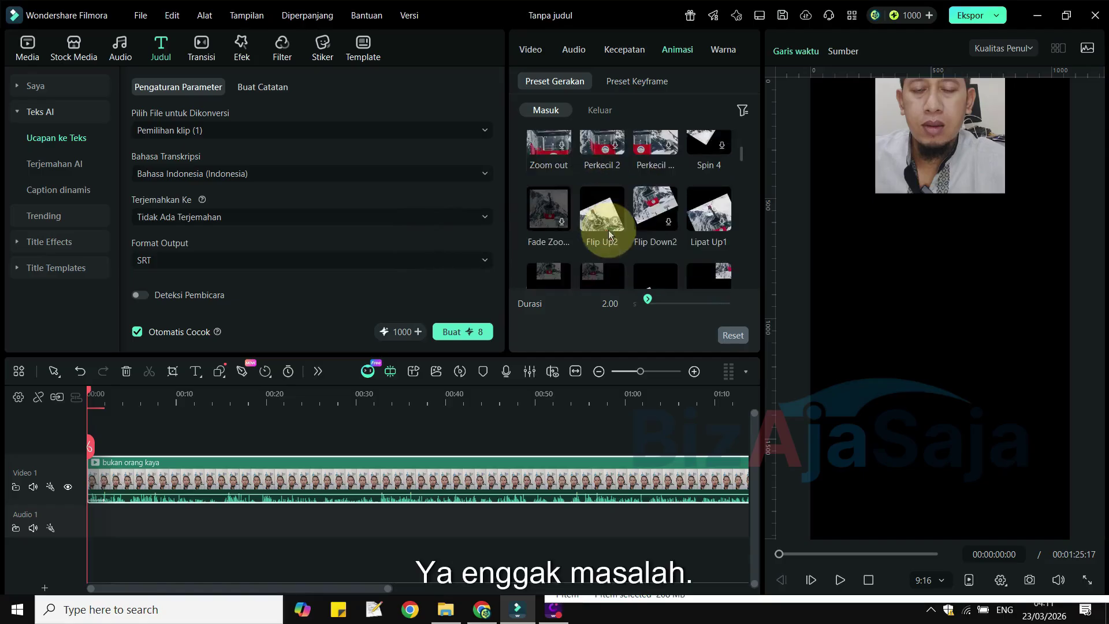
scroll(608, 230, up, 2)
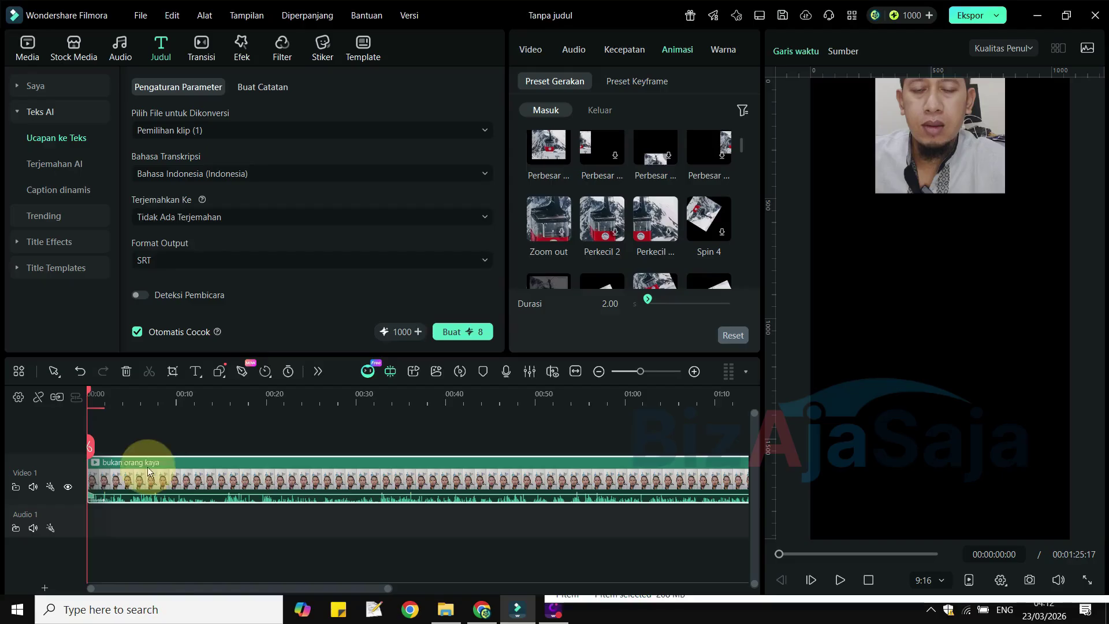
mouse_move(402, 331)
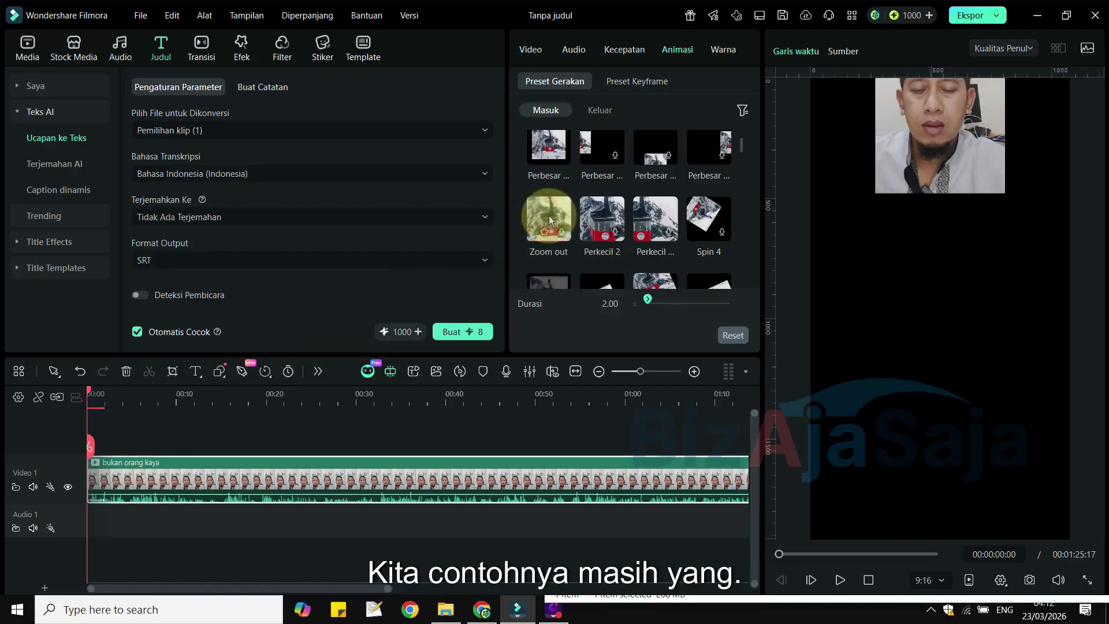
click(555, 145)
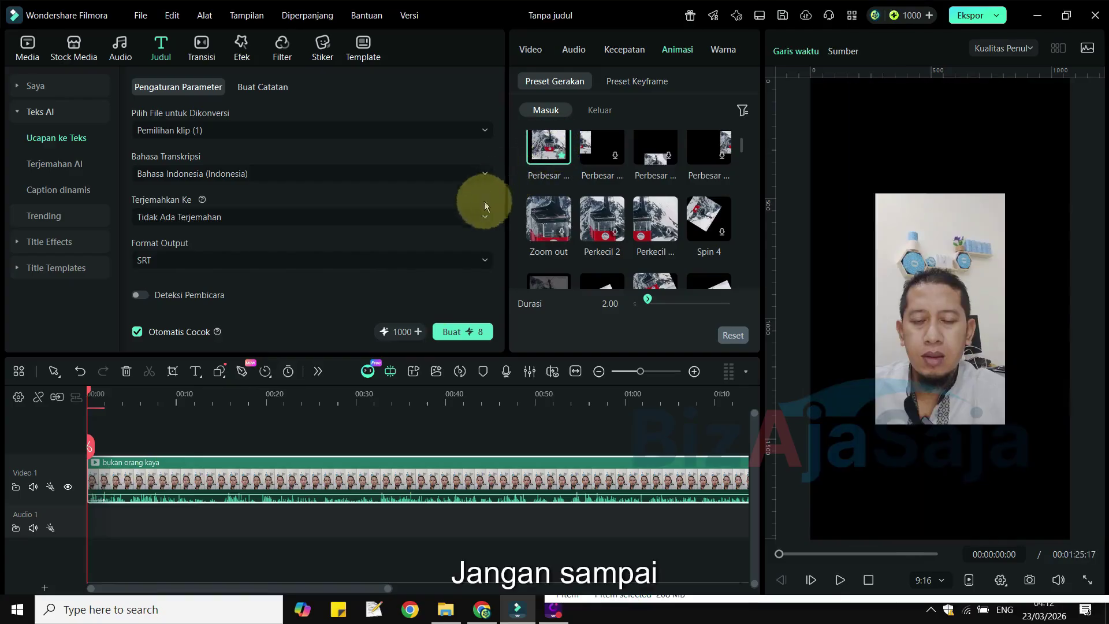
click(544, 149)
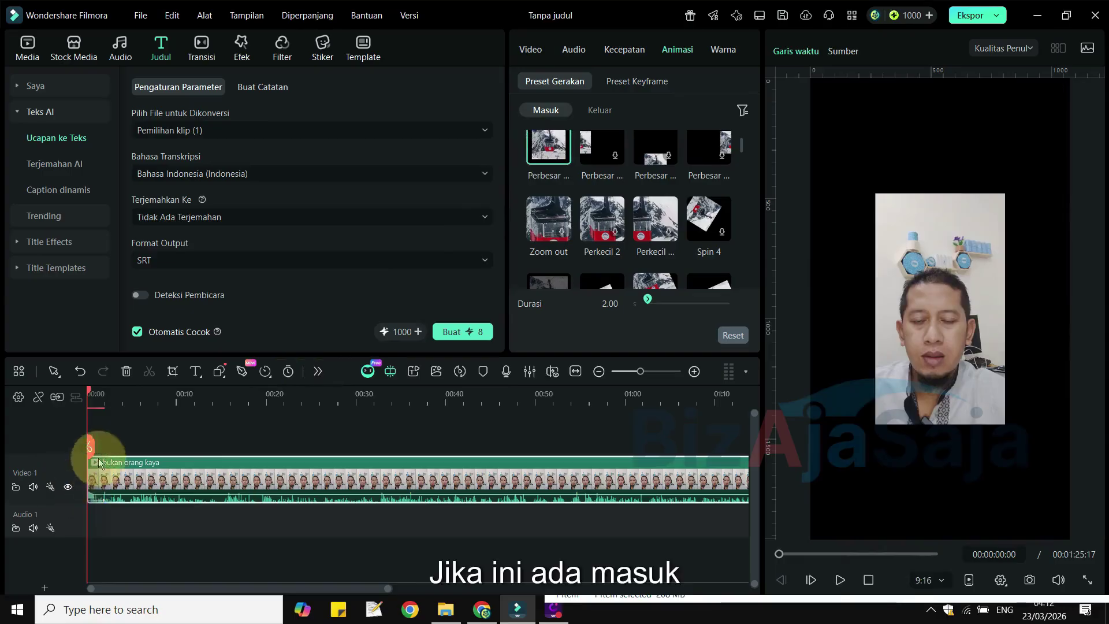
Play the animated opening, then split the bukan orang kaya clip at 00:00:14:15
key(space)
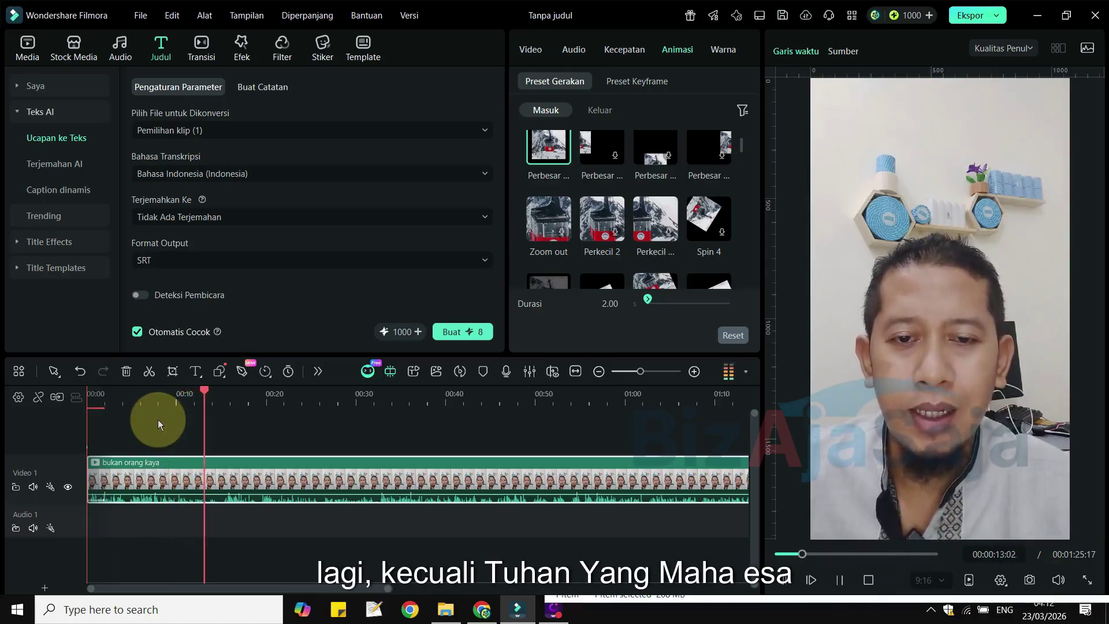
key(space)
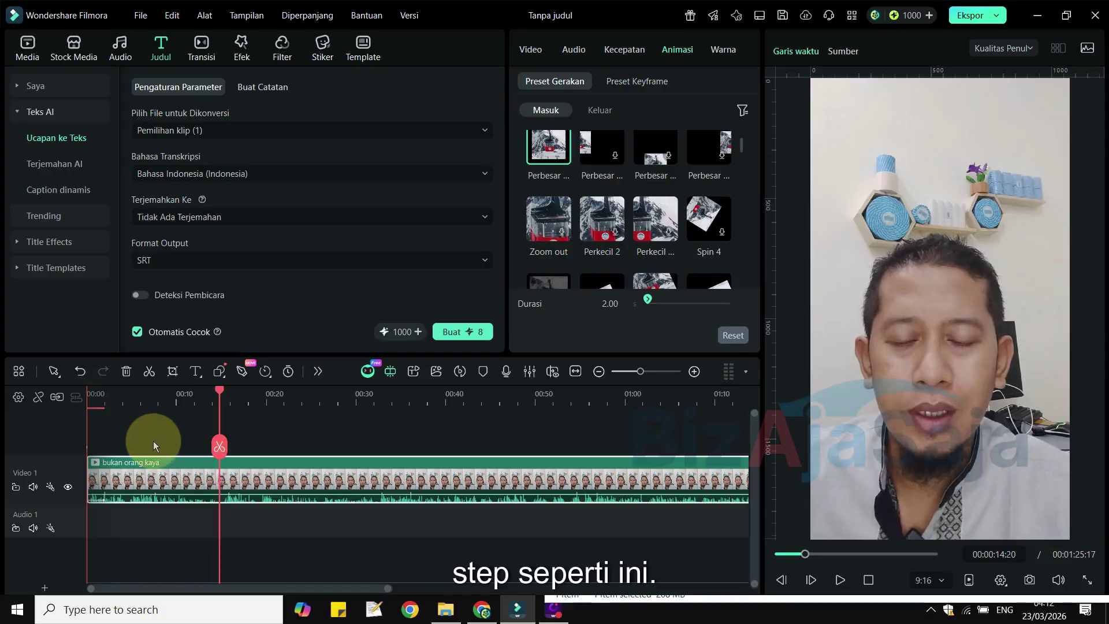
key(Left)
key(Left)
key(Left)
key(Left)
key(Left)
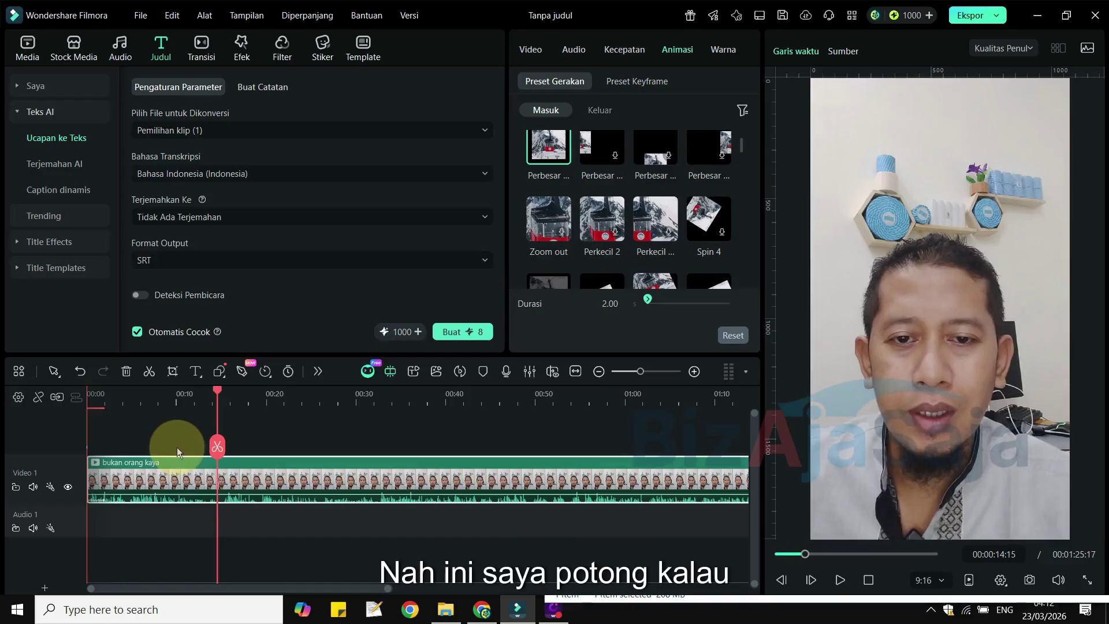
click(220, 449)
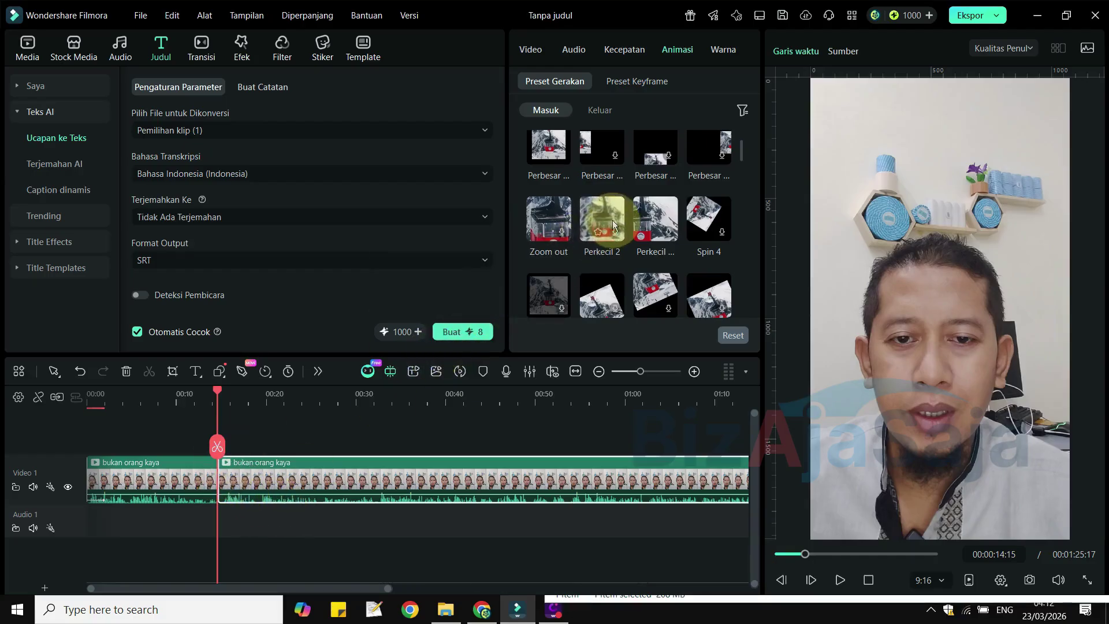
Apply the Spin 4 entrance motion preset to the second part of the split clip
click(652, 220)
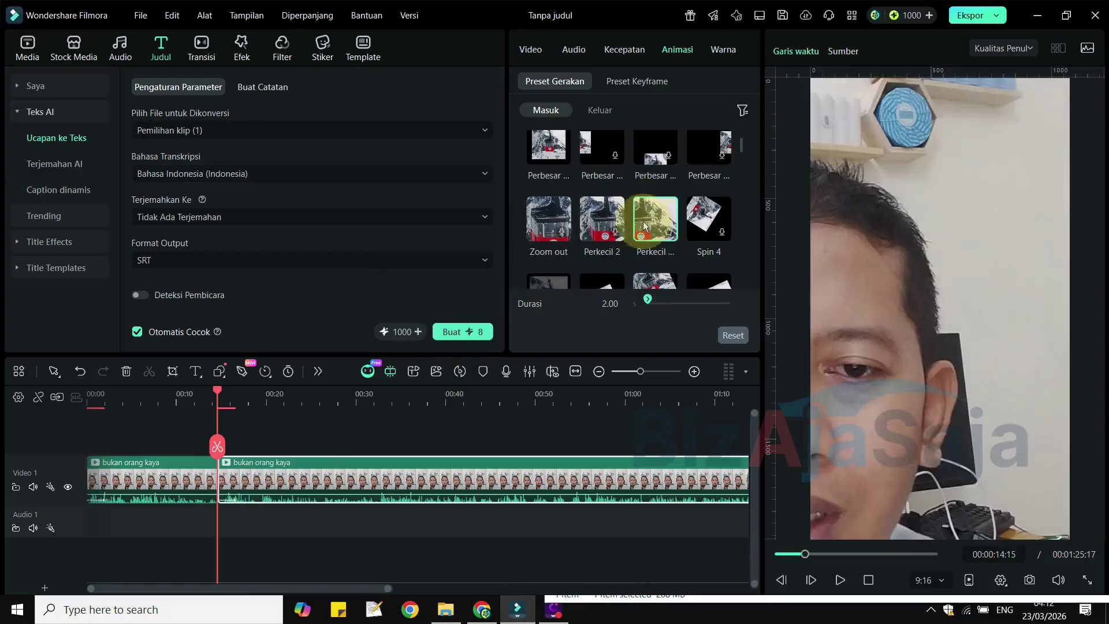
click(710, 219)
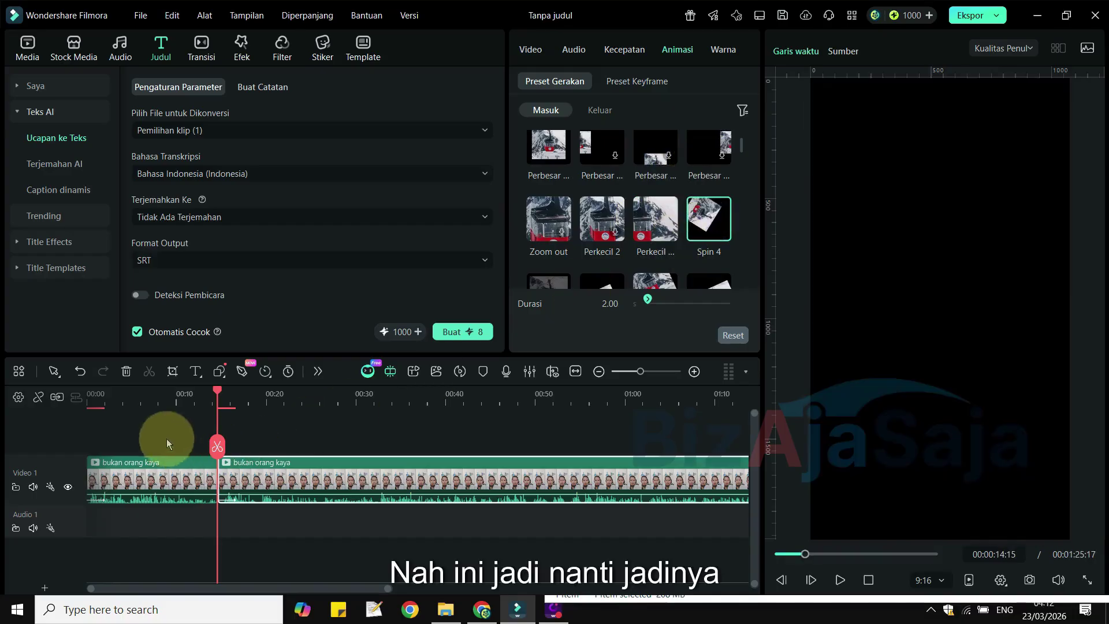
Play the video from 00:00:12:06 through the second part, stepping back frame by frame to find the next split point
click(197, 396)
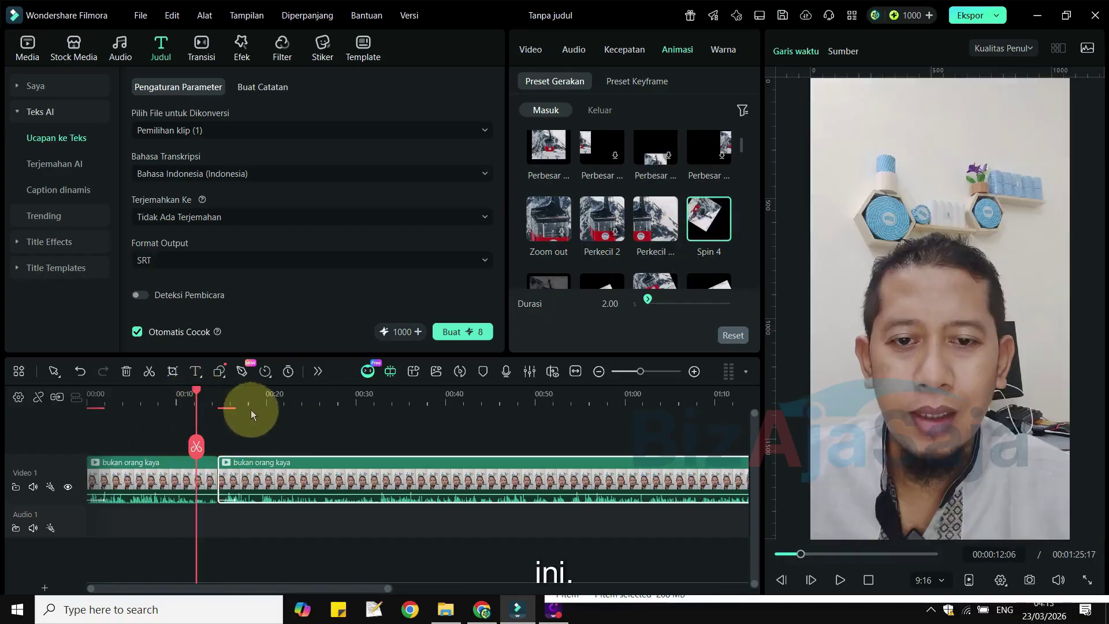
key(space)
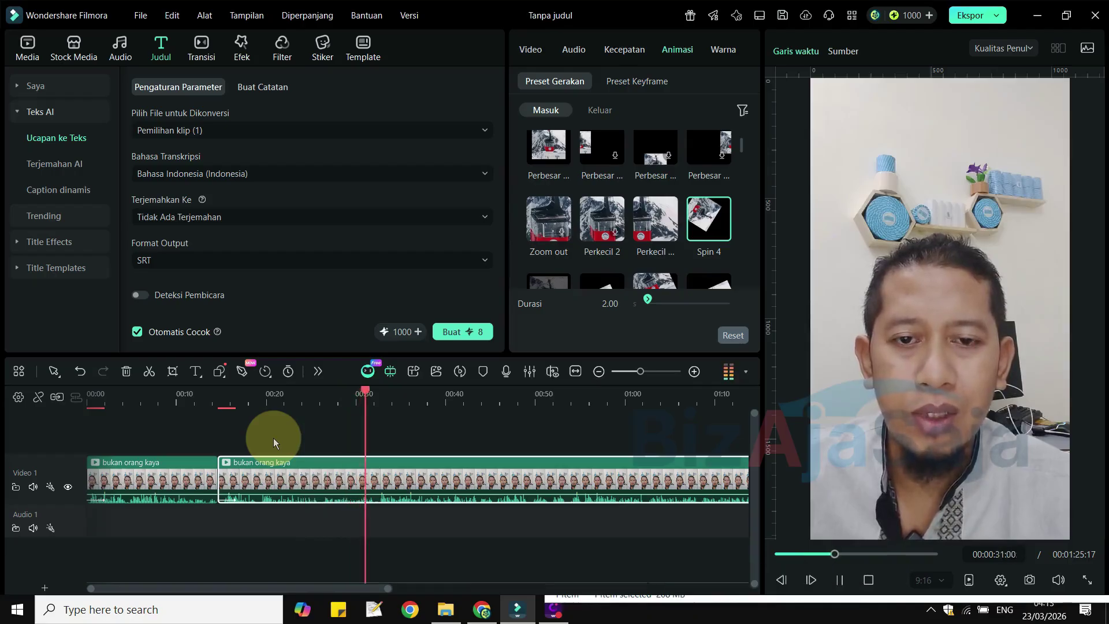
key(space)
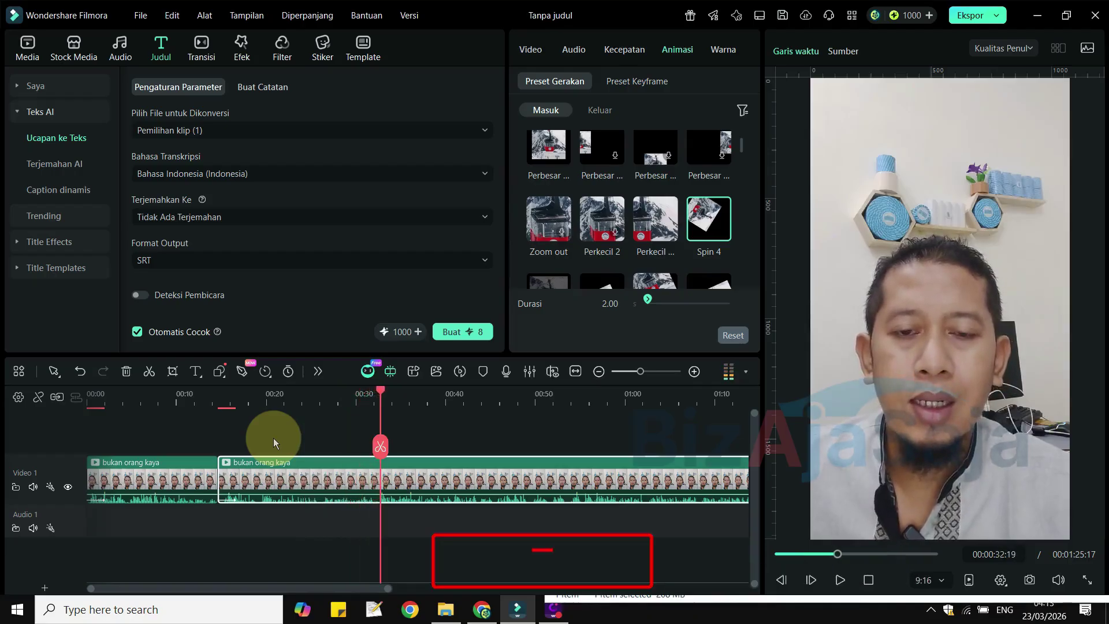
key(Left)
key(Left)
key(Left)
key(Left)
key(Left)
key(Left)
key(Left)
key(Left)
key(Left)
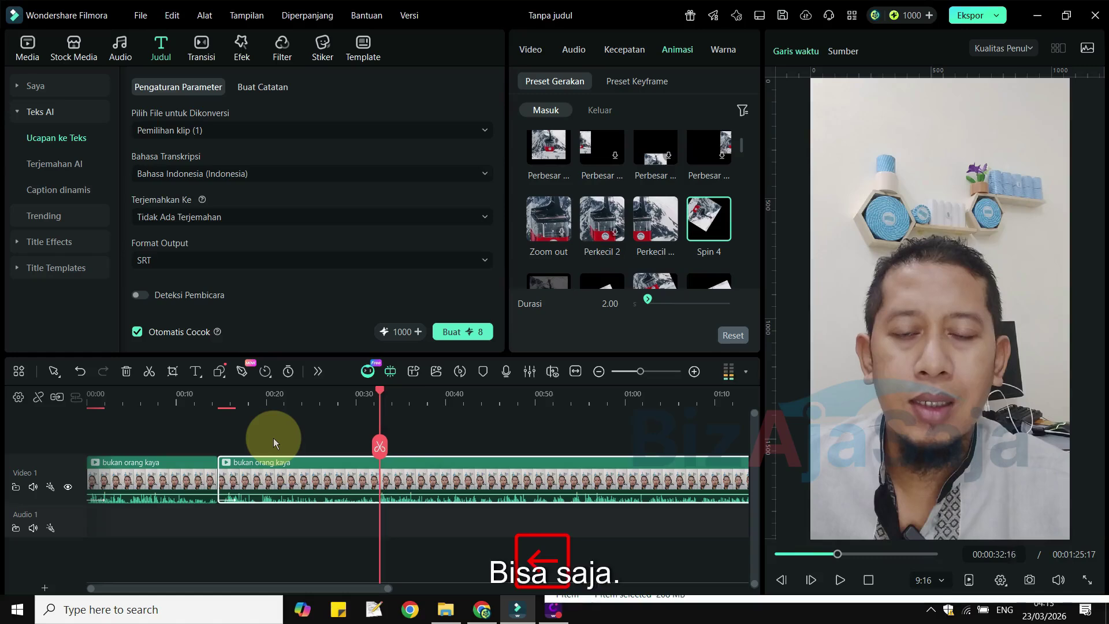
key(Left)
key(Left)
key(Left)
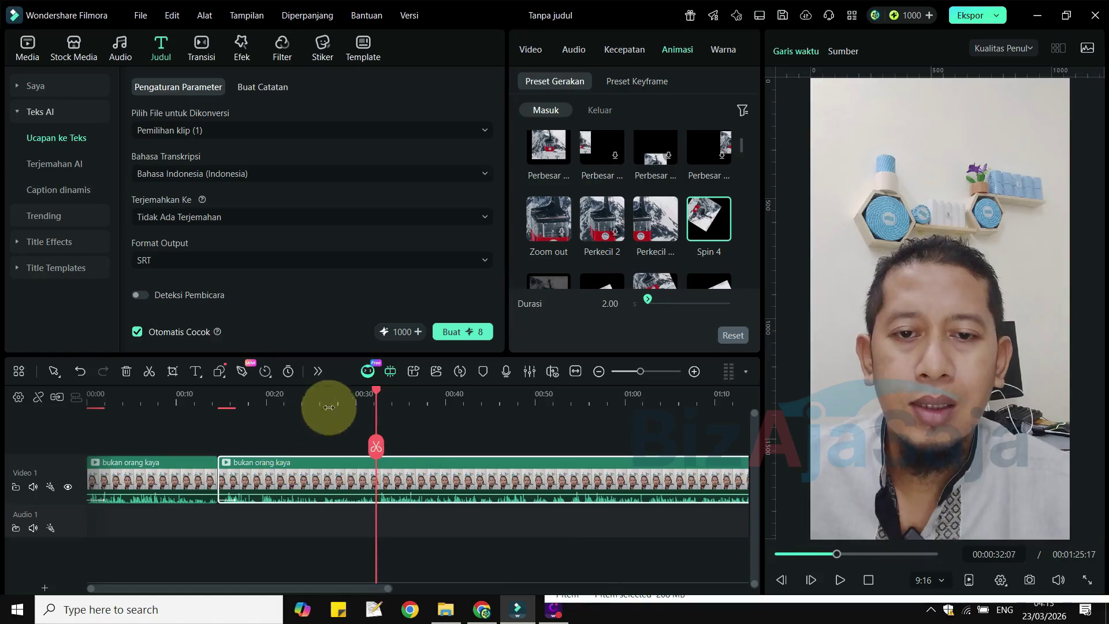
Split the second part at 00:00:32:00 and apply the tilted entrance preset just below Perkecil 2 to the new third part
click(361, 393)
key(space)
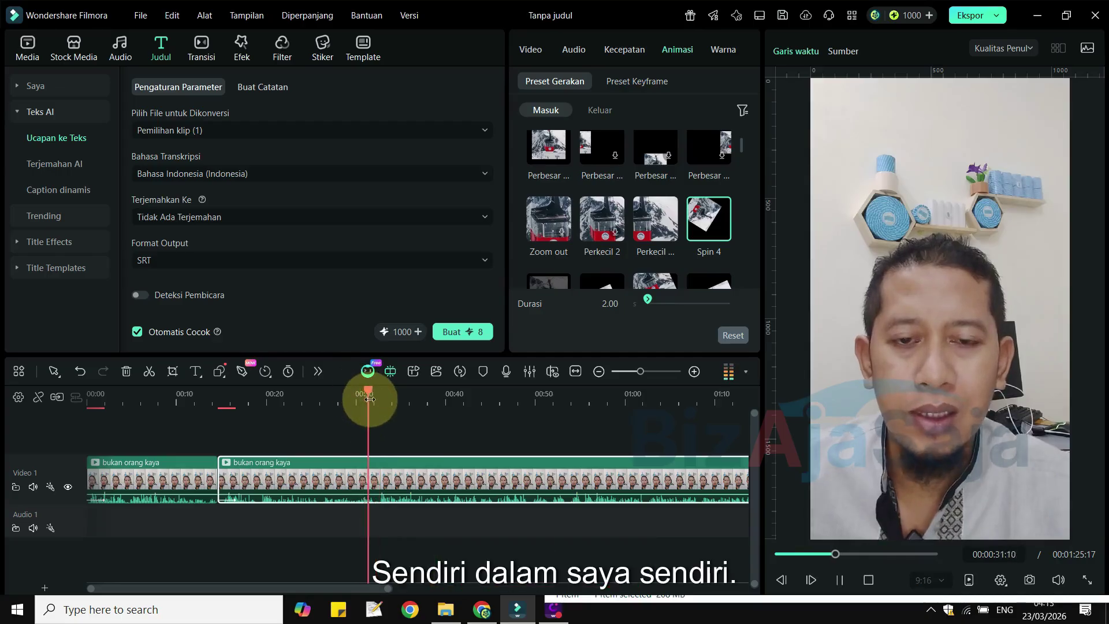
key(space)
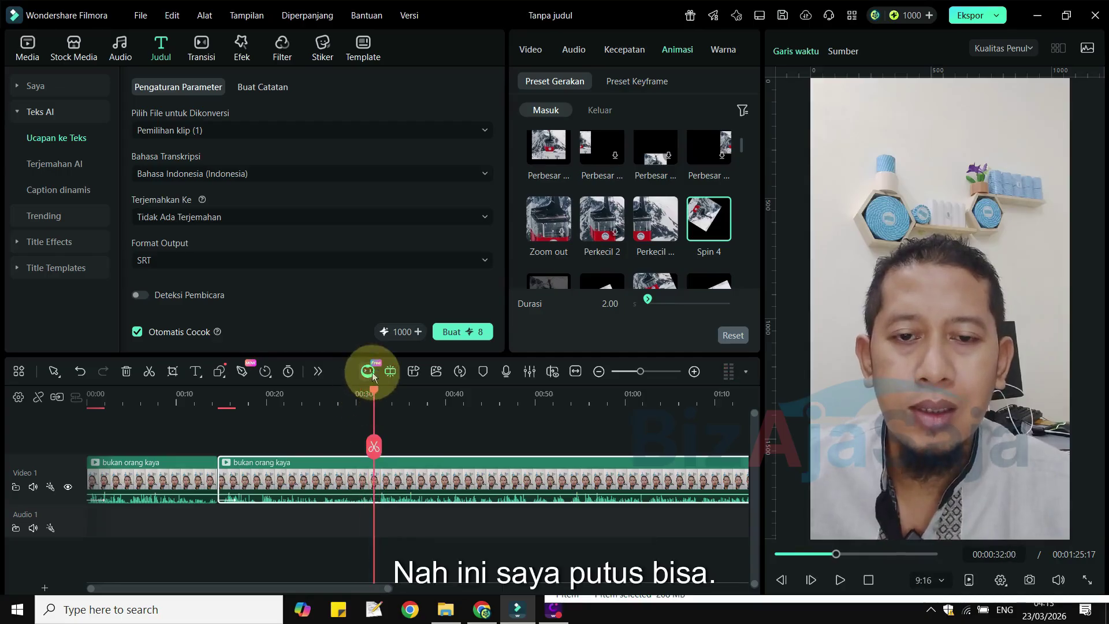
click(374, 446)
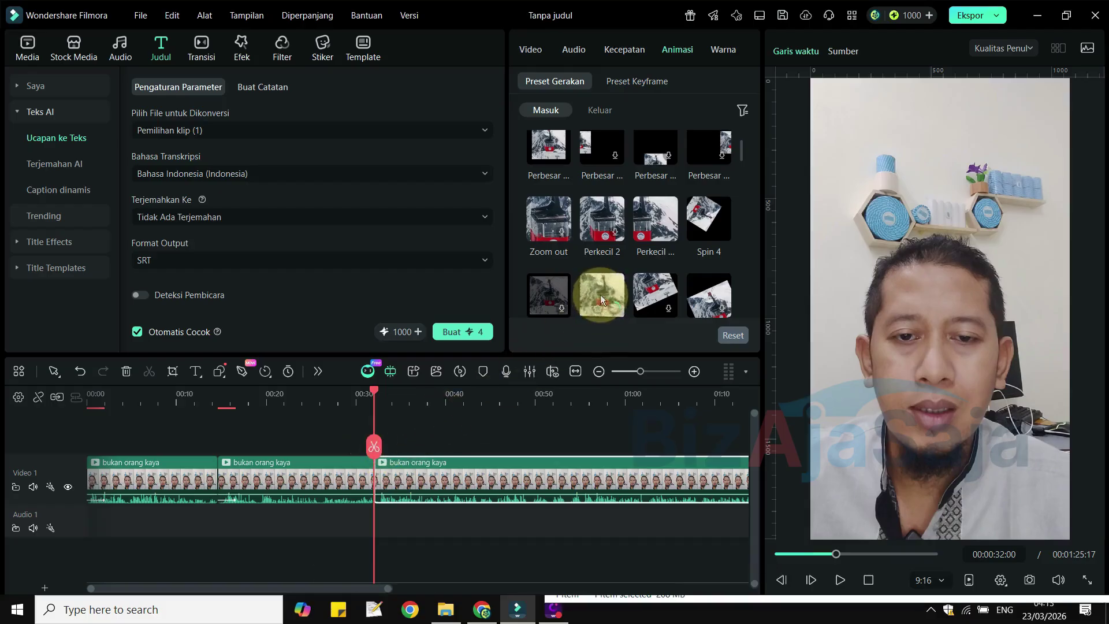
click(601, 295)
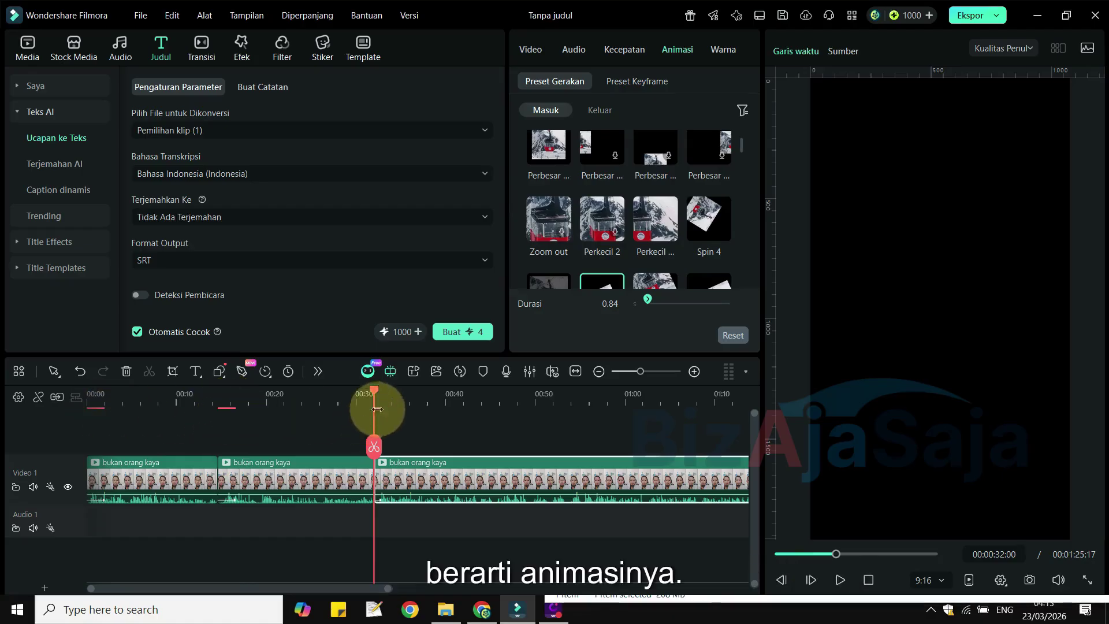
Play the third part onward and split it at 00:01:08:02
key(space)
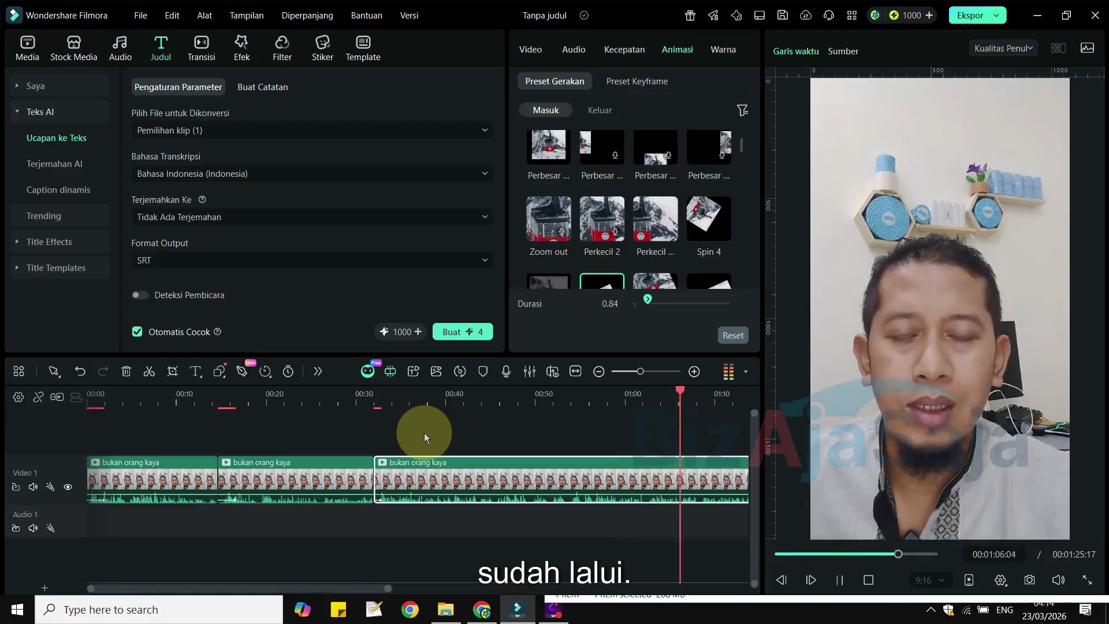
key(space)
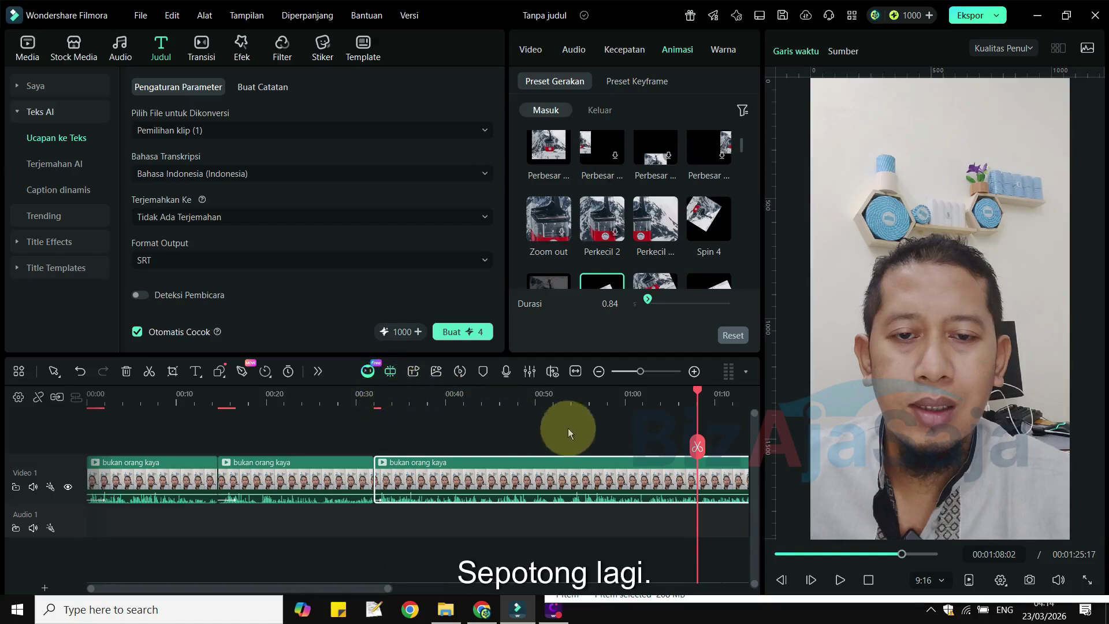
click(698, 447)
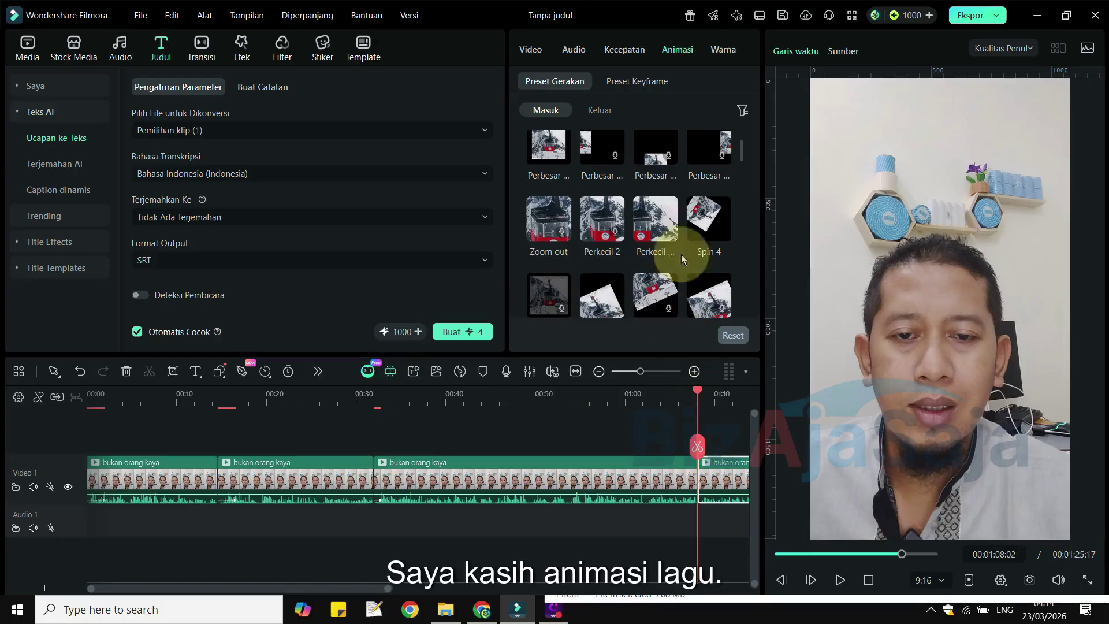
Try the Zoom kecil entrance preset on the last part, replace it with Ke Kiri 1, and play the video to its end
scroll(607, 262, down, 5)
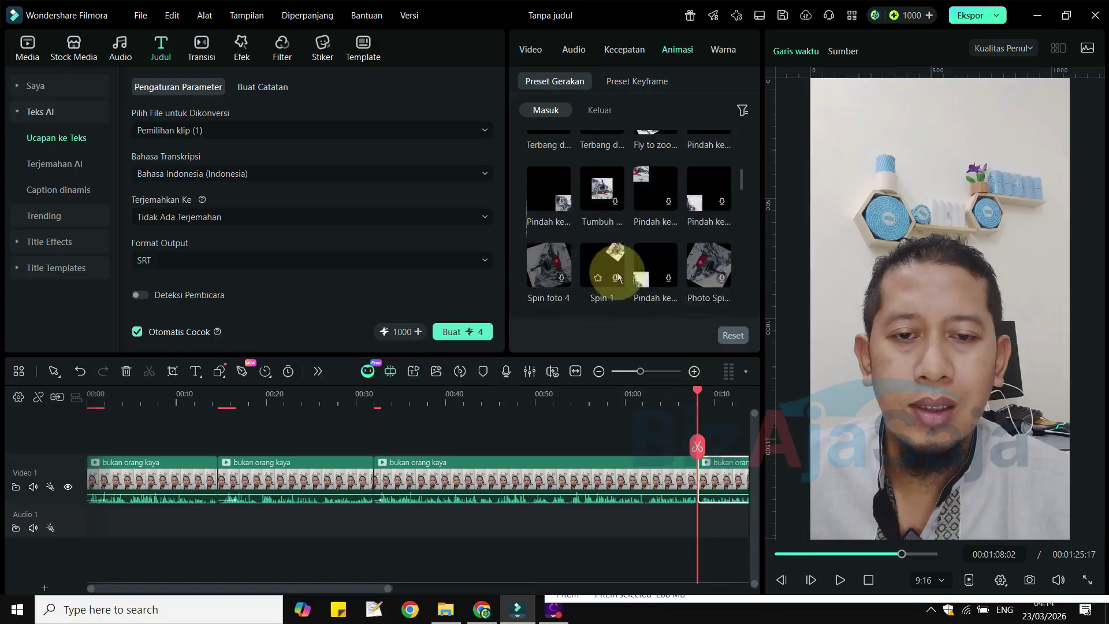
scroll(641, 280, down, 3)
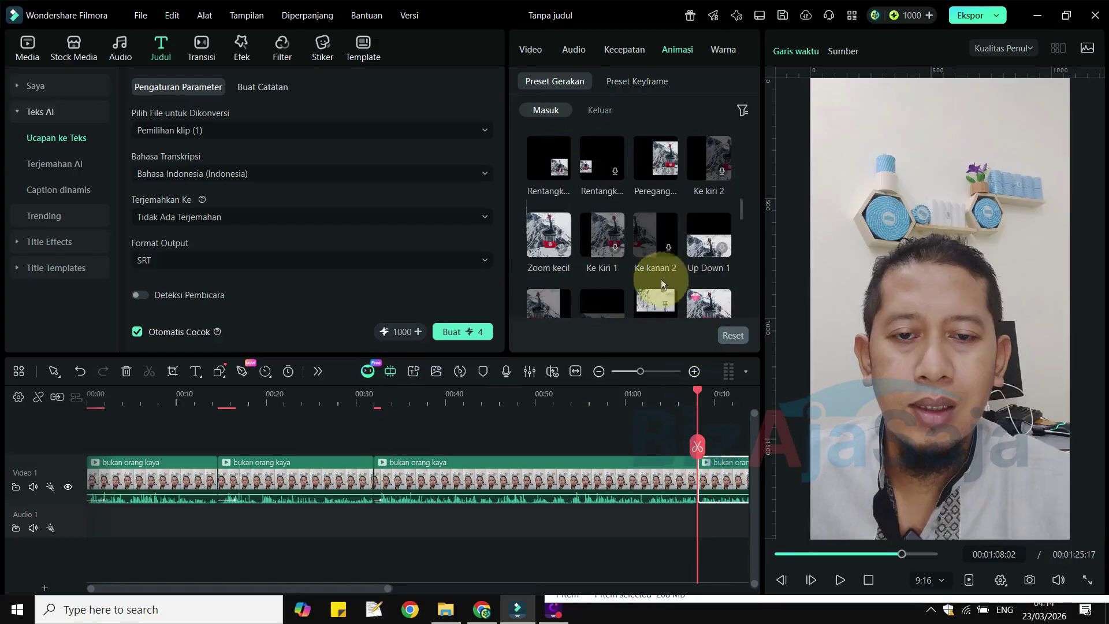
click(551, 242)
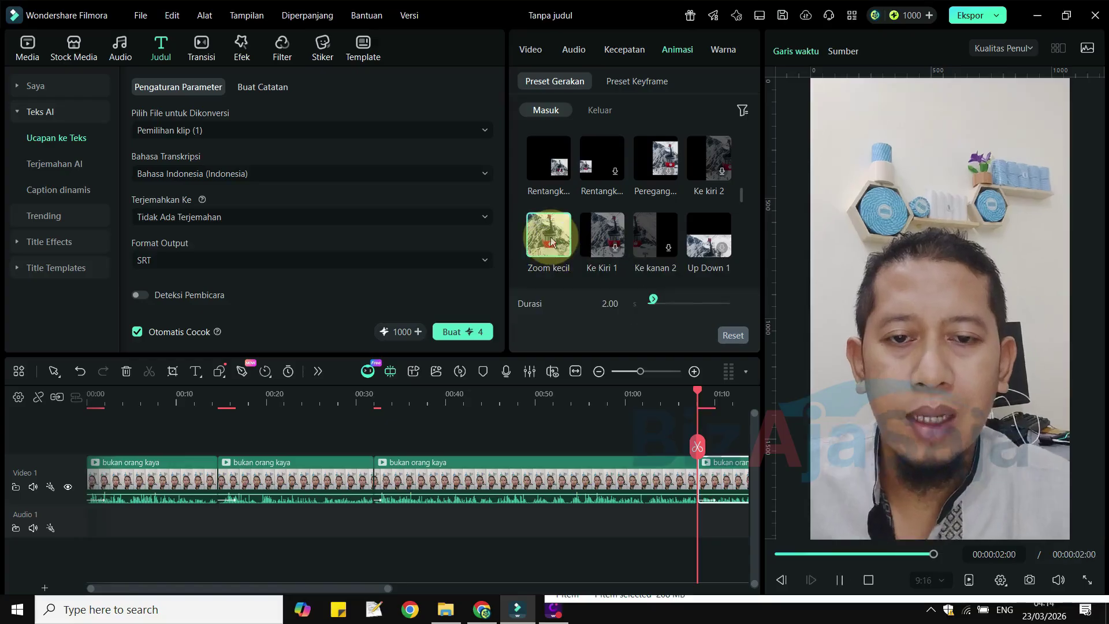
click(605, 242)
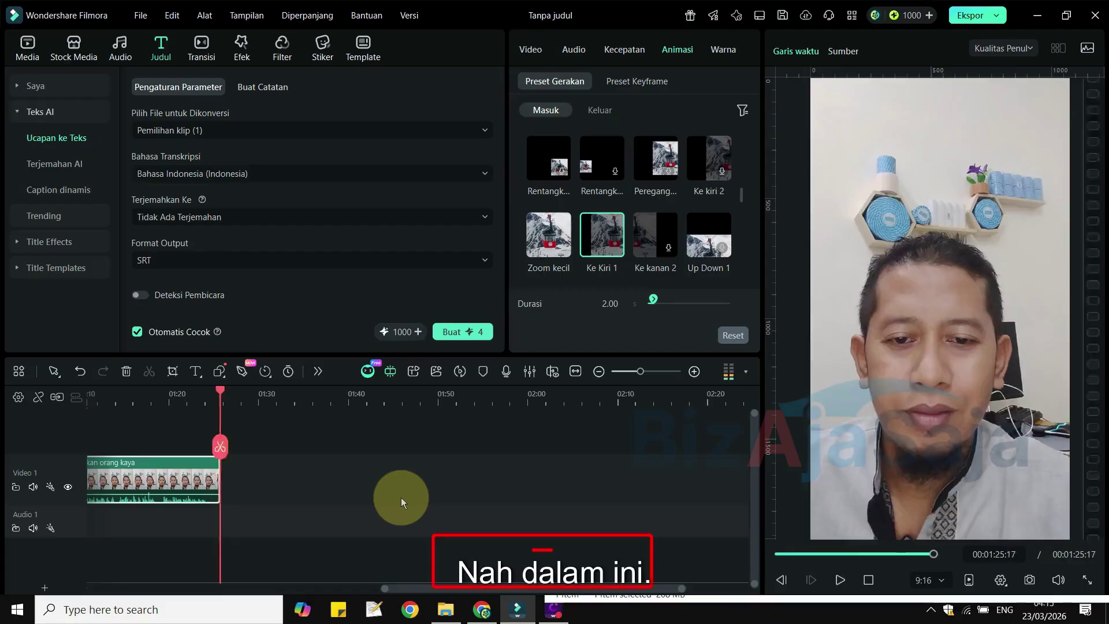
key(space)
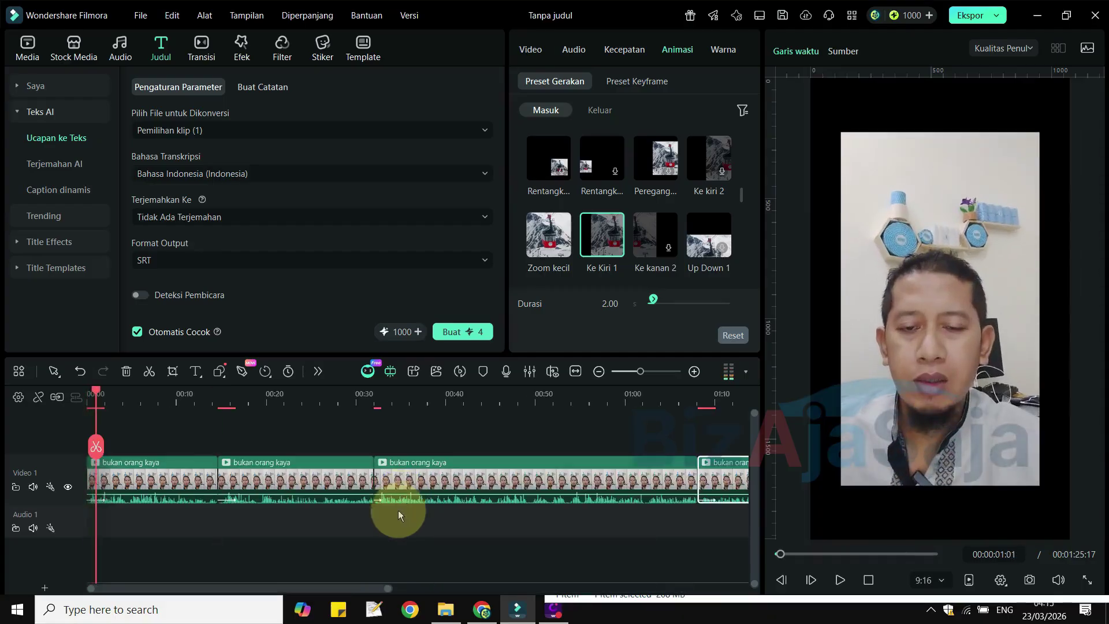
drag(372, 587, 347, 595)
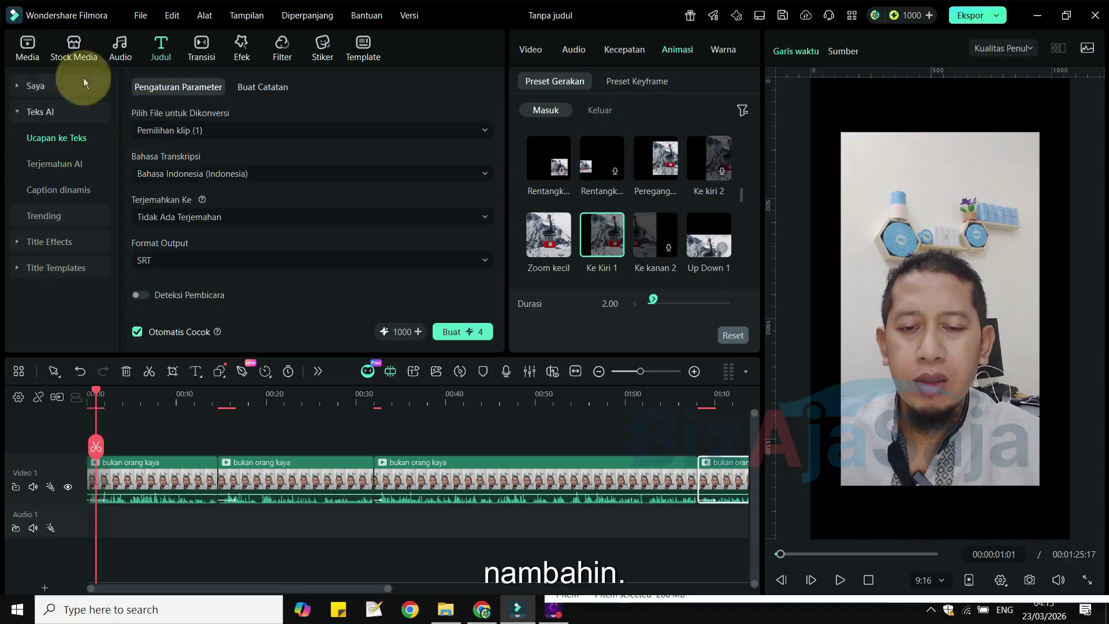
Import logo trans.png from the BizAjaSaja folder into the project media
click(27, 49)
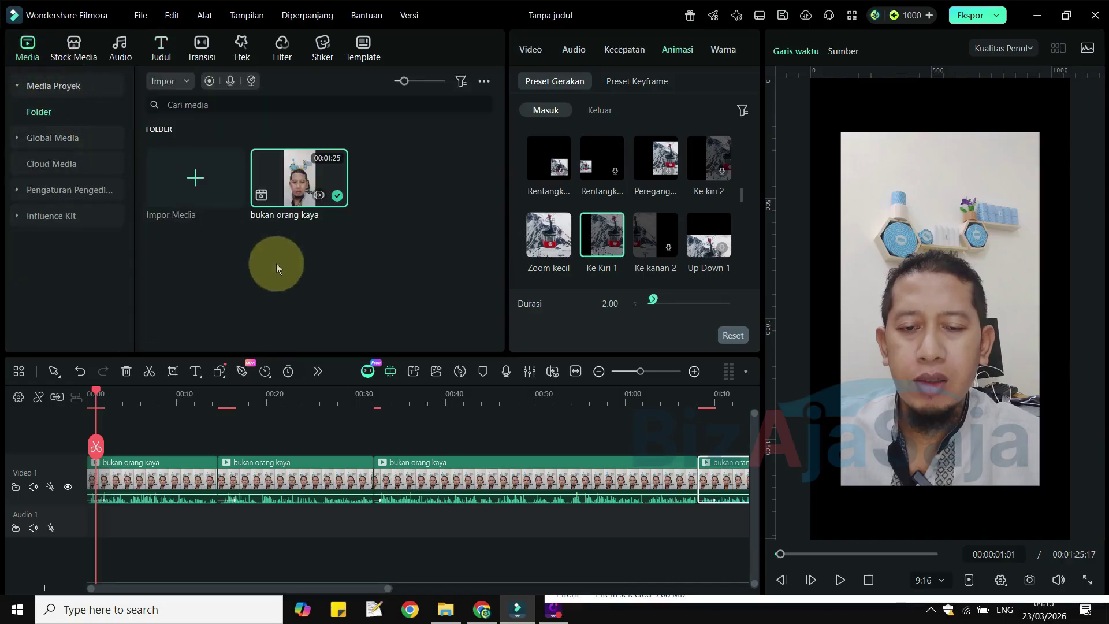
click(203, 181)
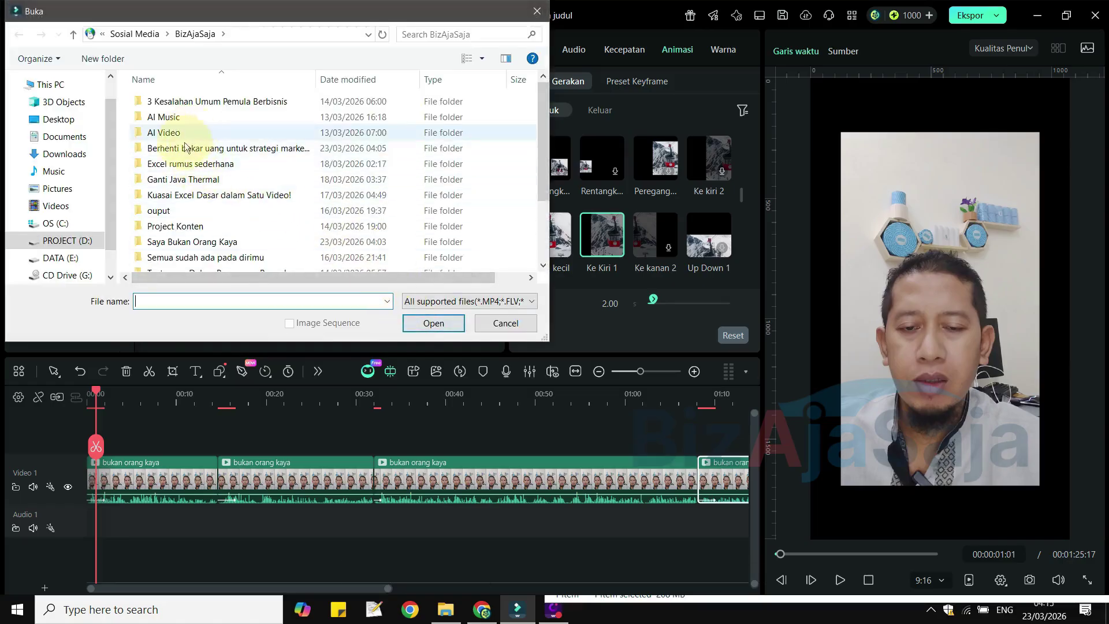
scroll(213, 223, down, 2)
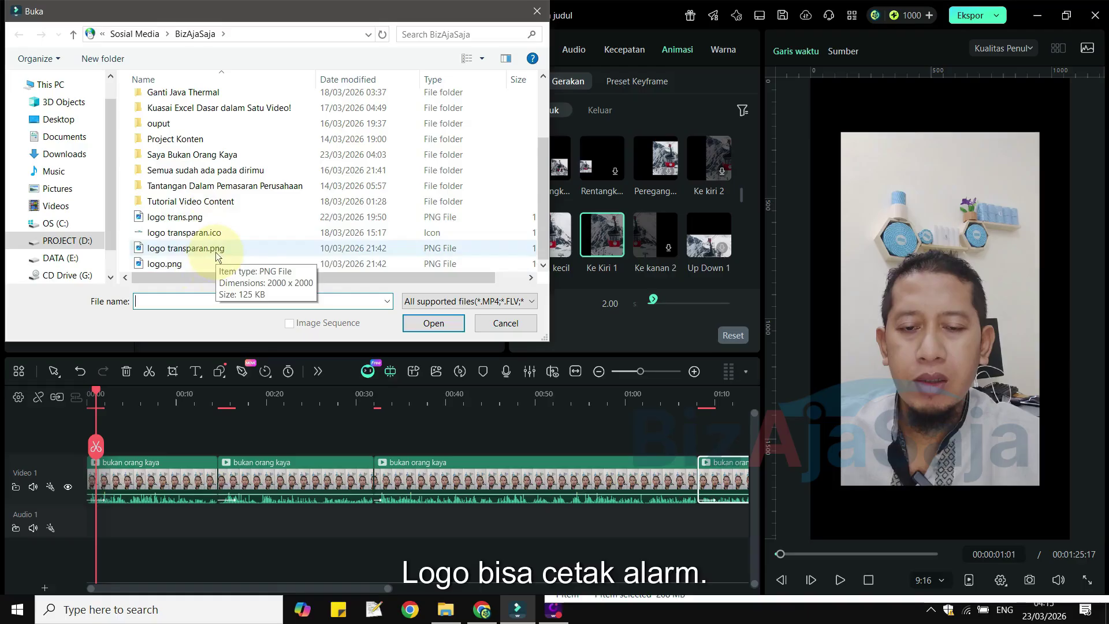
click(209, 218)
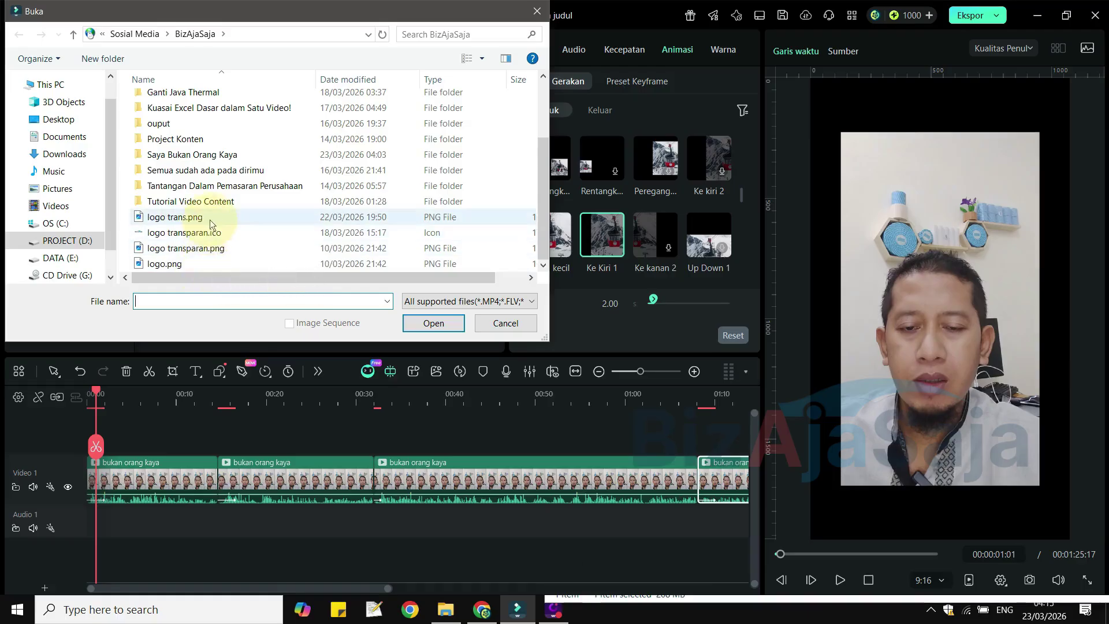
double_click(211, 220)
double_click(375, 293)
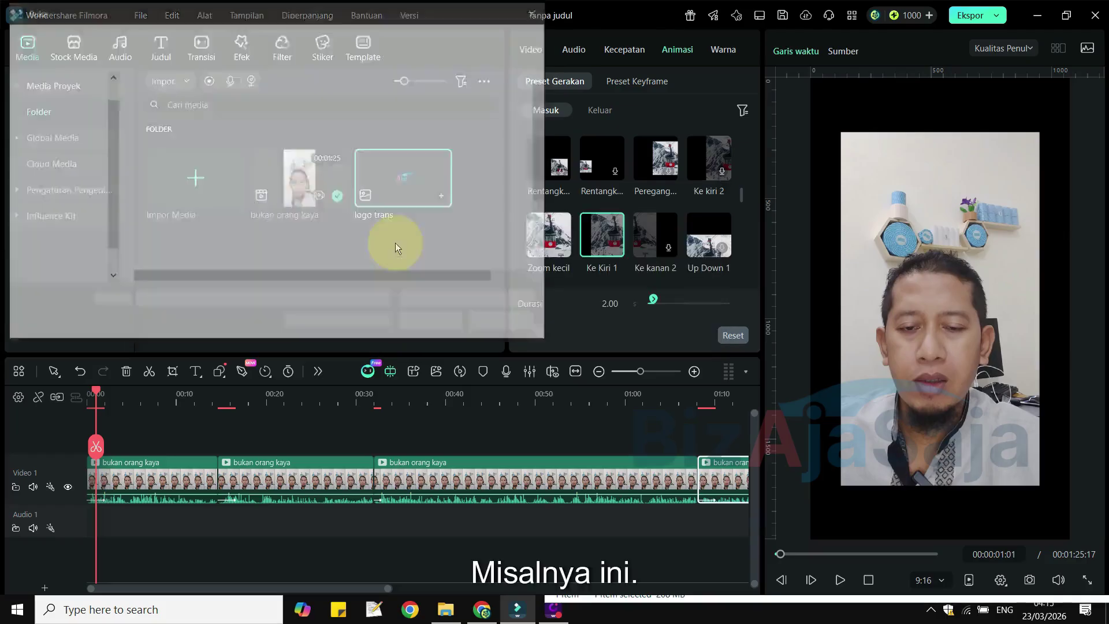
click(504, 323)
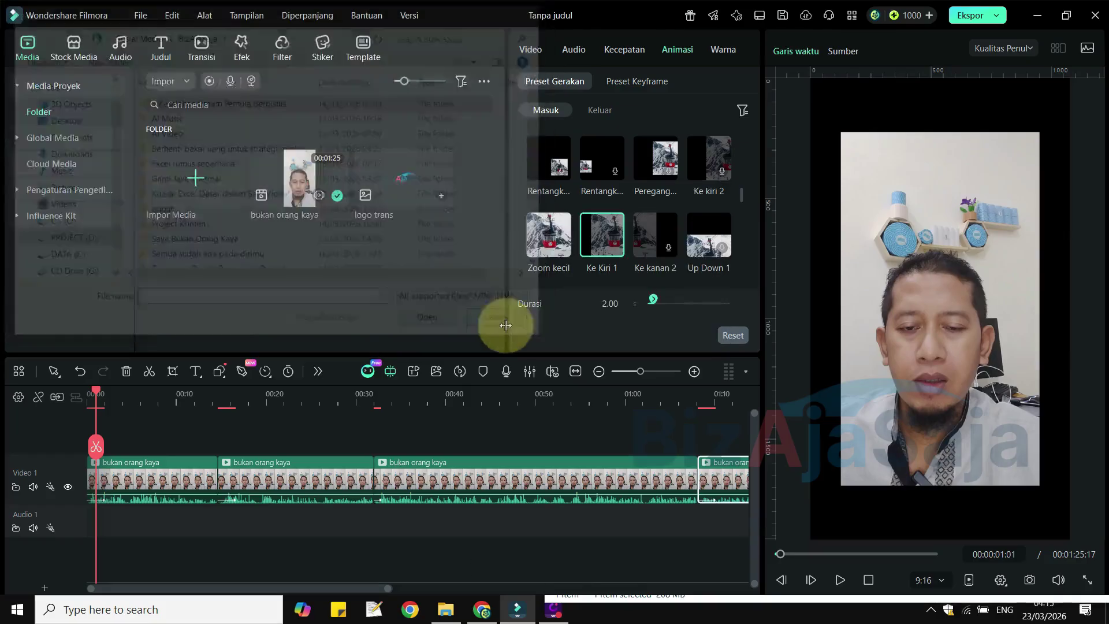
Place logo trans on a new track above the video and stretch it from the start to the end of the last part
drag(399, 190, 613, 467)
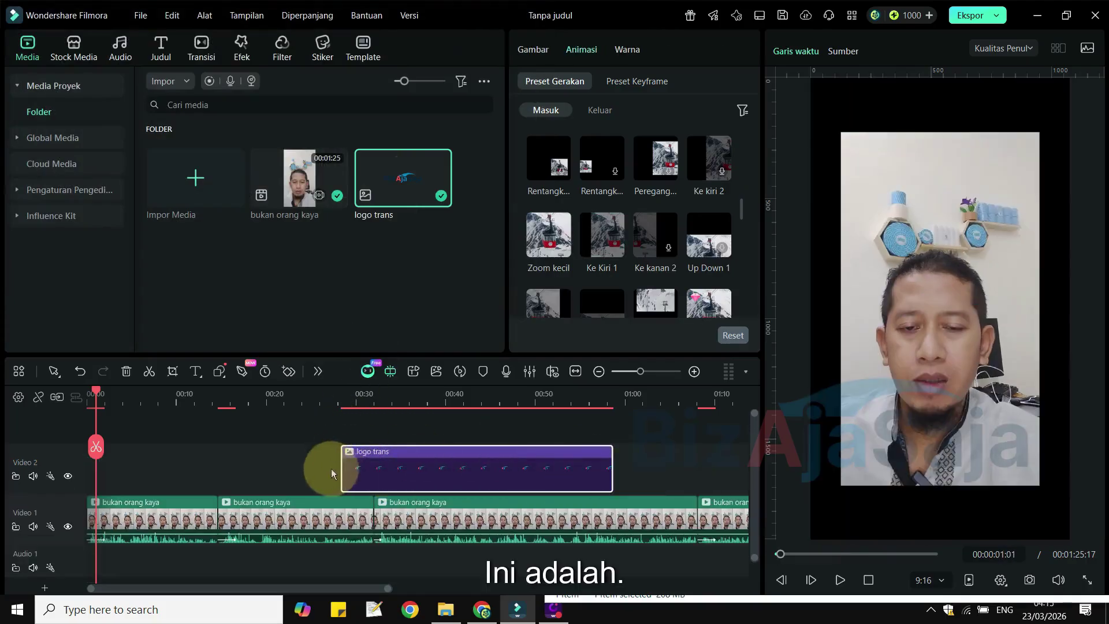
drag(339, 464, 97, 459)
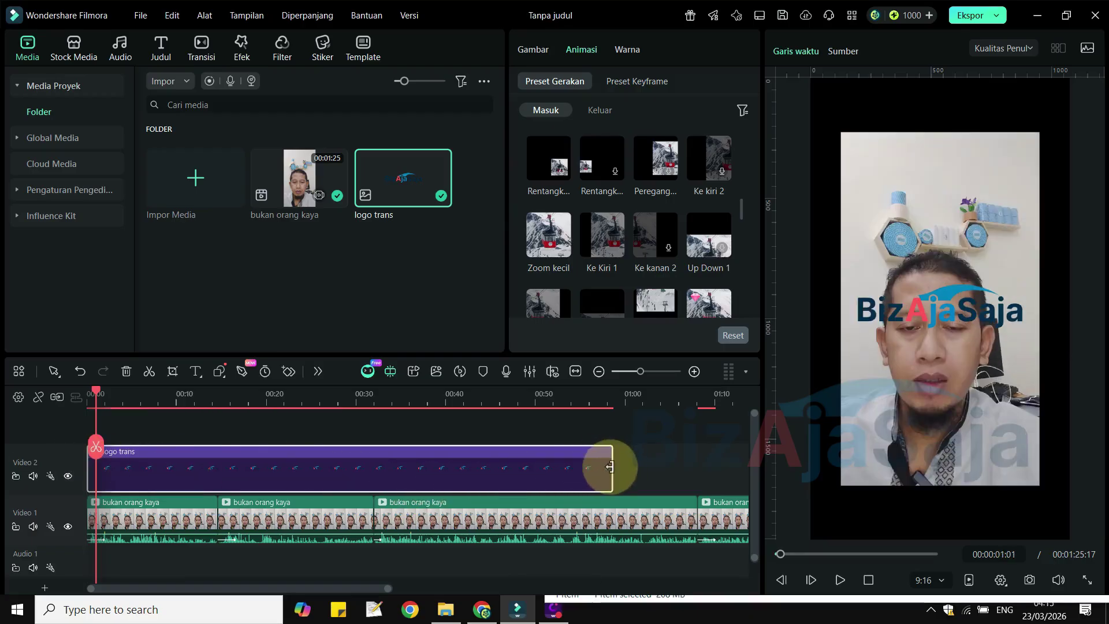
drag(613, 467, 648, 446)
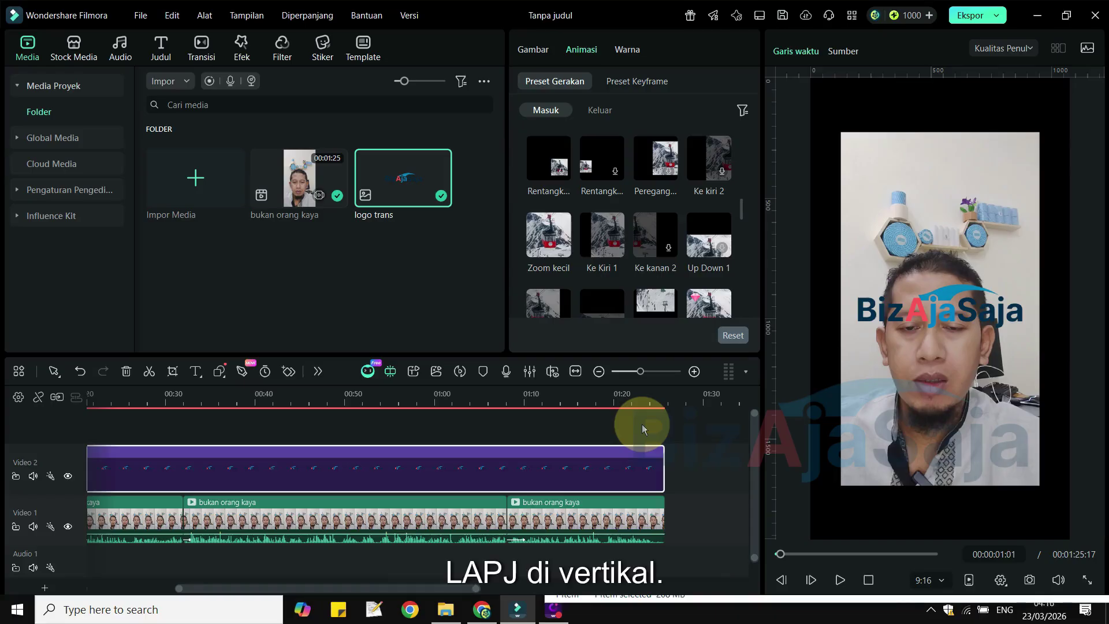
Move the logo to the top centre of the video frame and set its Opasitas to 46
click(961, 317)
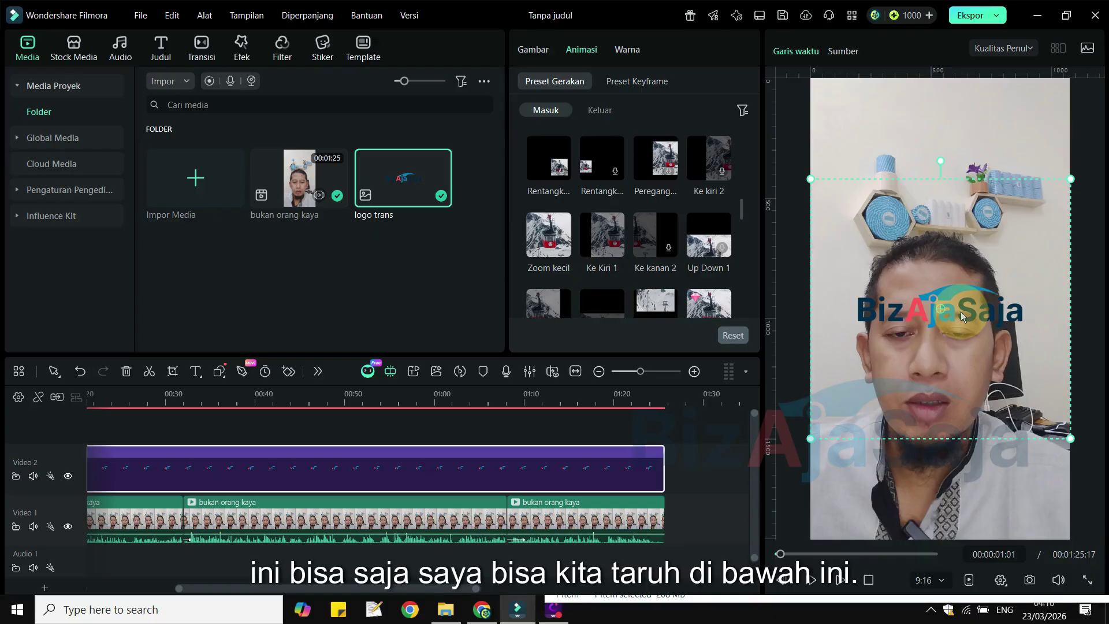
mouse_move(961, 310)
mouse_down()
mouse_move(952, 254)
mouse_move(933, 503)
mouse_move(953, 512)
mouse_move(959, 131)
mouse_up()
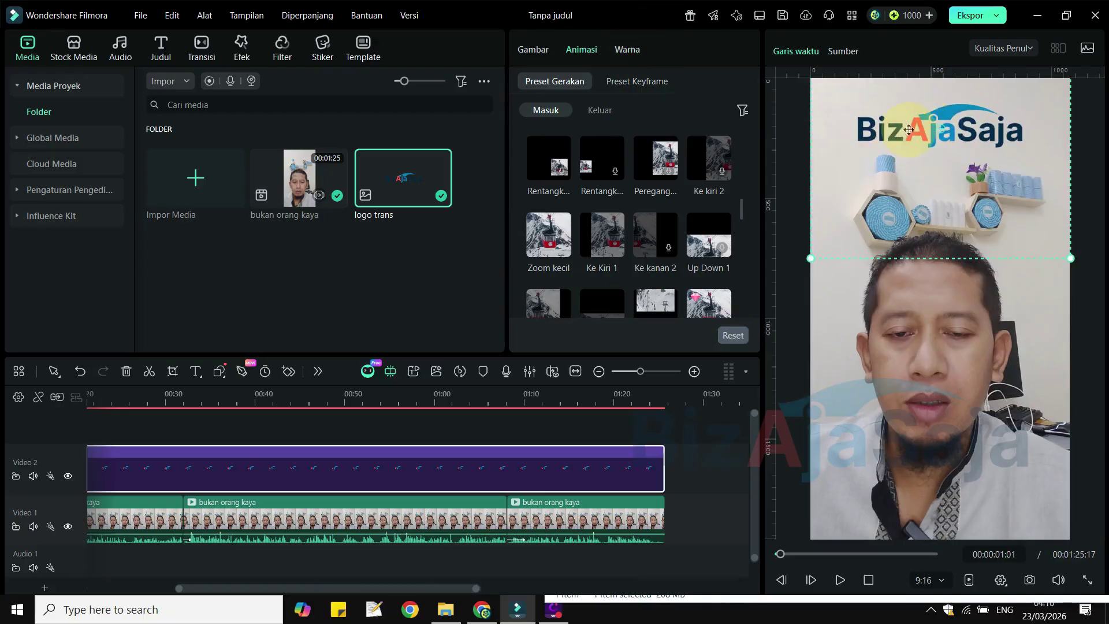
click(534, 49)
scroll(595, 260, down, 3)
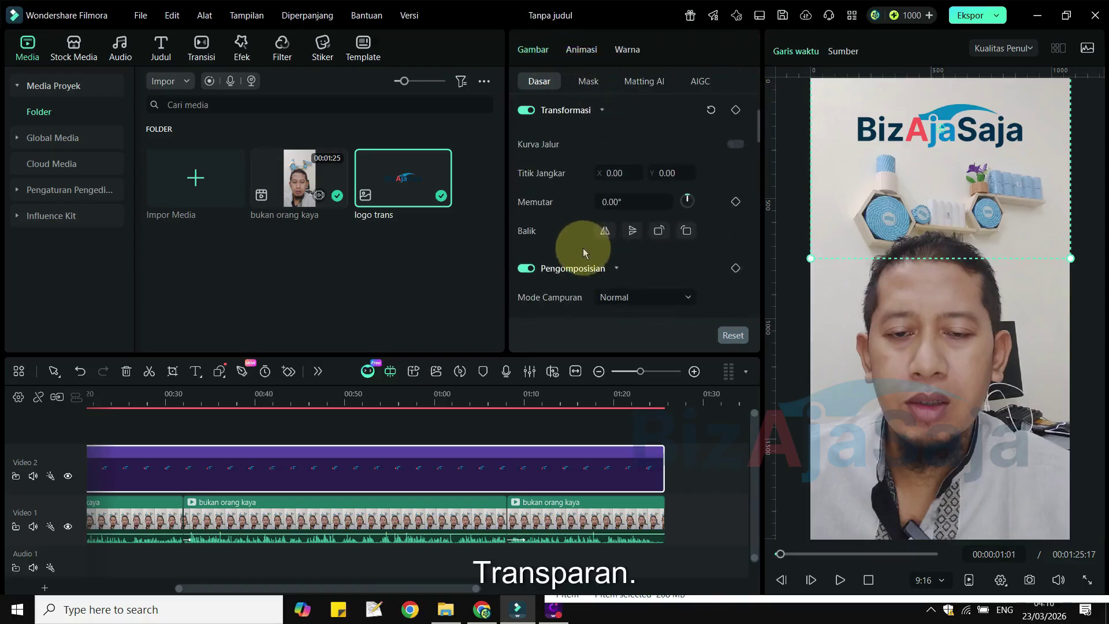
scroll(581, 245, down, 2)
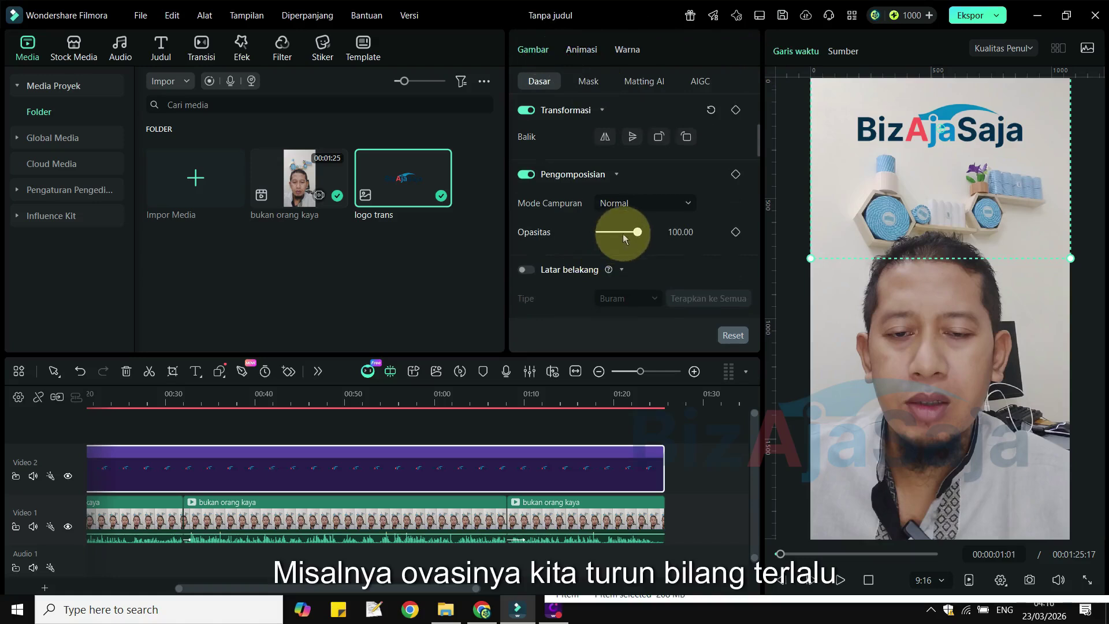
click(623, 233)
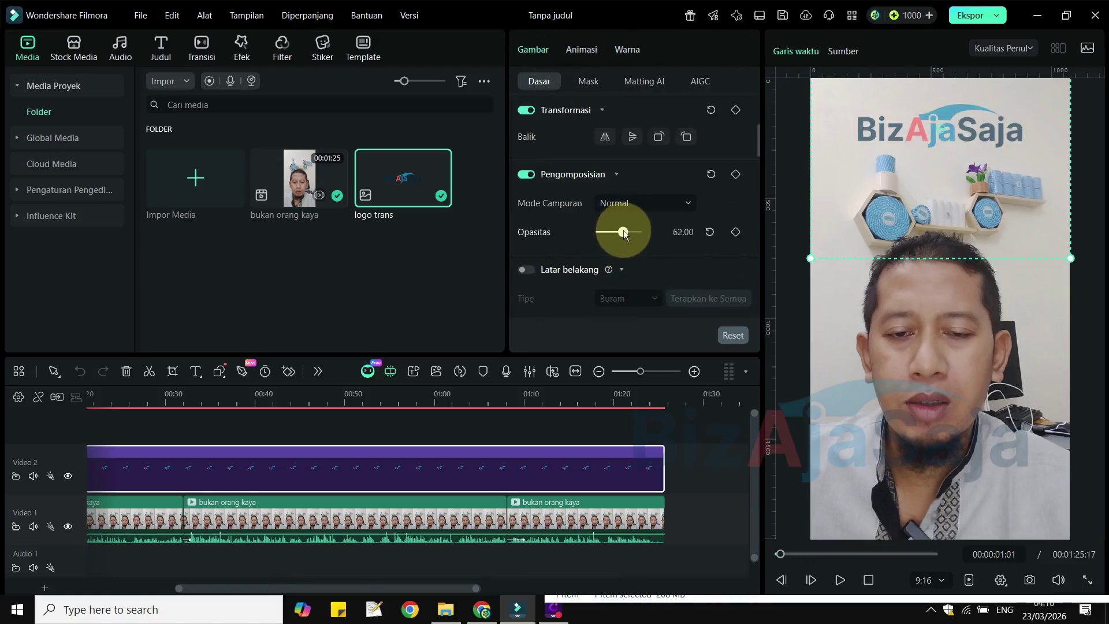
mouse_move(624, 232)
mouse_down()
mouse_move(670, 227)
mouse_move(620, 237)
mouse_up()
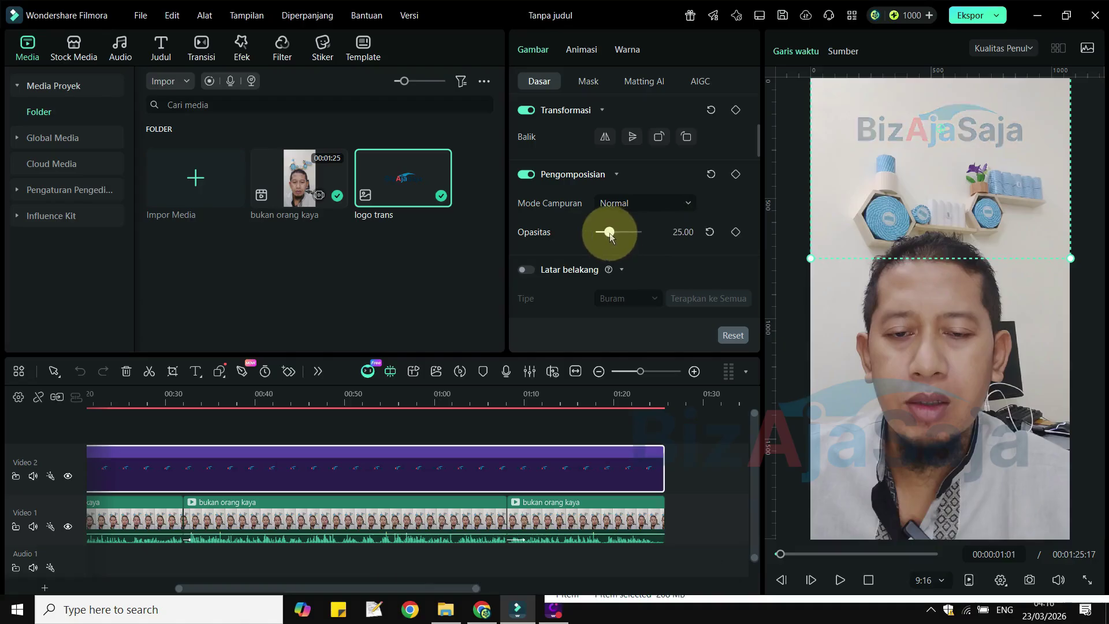
drag(619, 238, 617, 231)
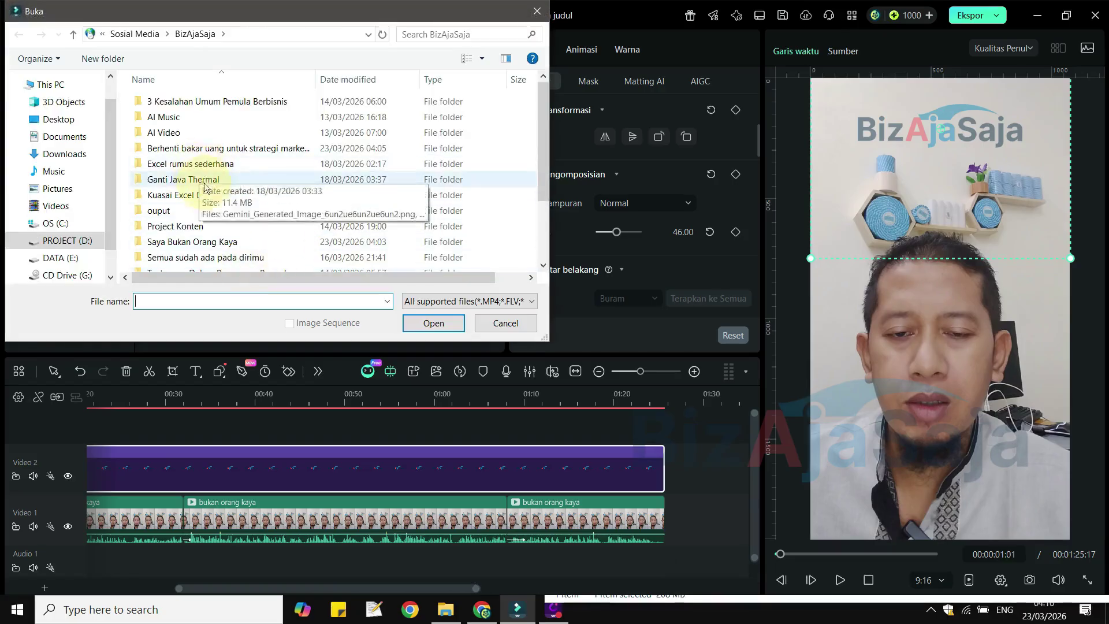
Import Logo trans 1.png from the Logo folder of PT SABDA AKSARA INDONESIA into the project media
scroll(222, 233, down, 1)
scroll(286, 251, down, 1)
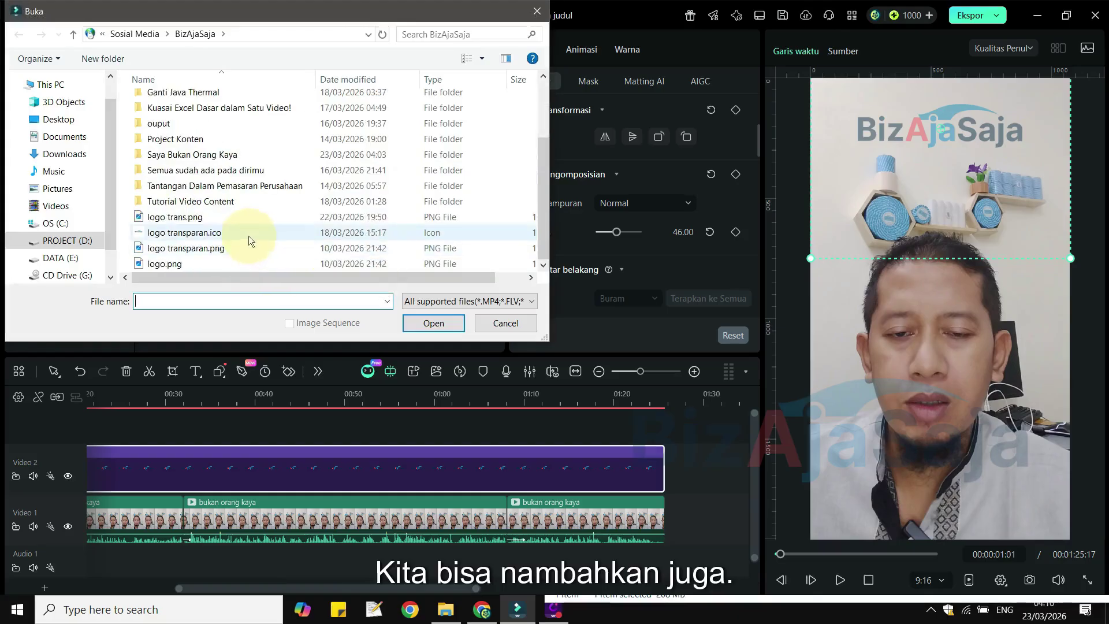
scroll(248, 236, up, 1)
scroll(199, 223, up, 1)
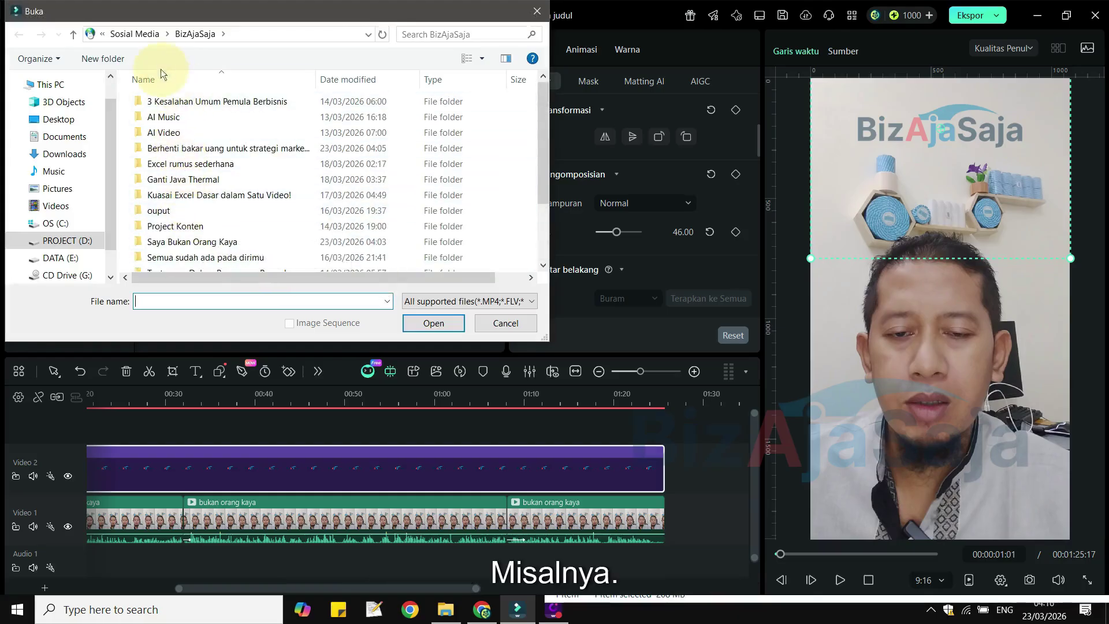
click(152, 34)
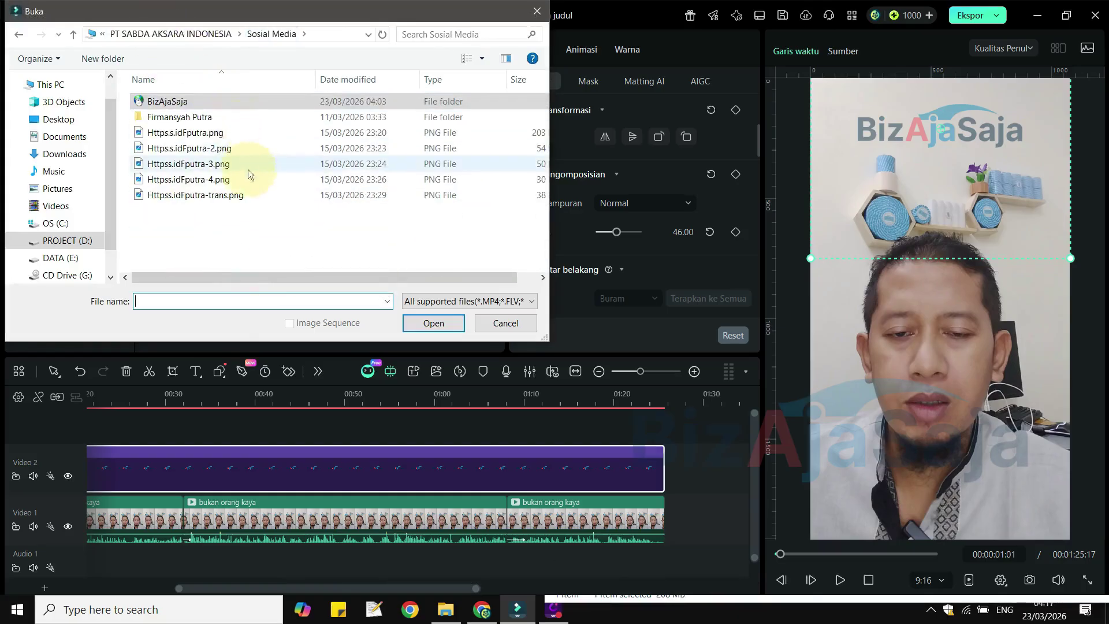
double_click(204, 101)
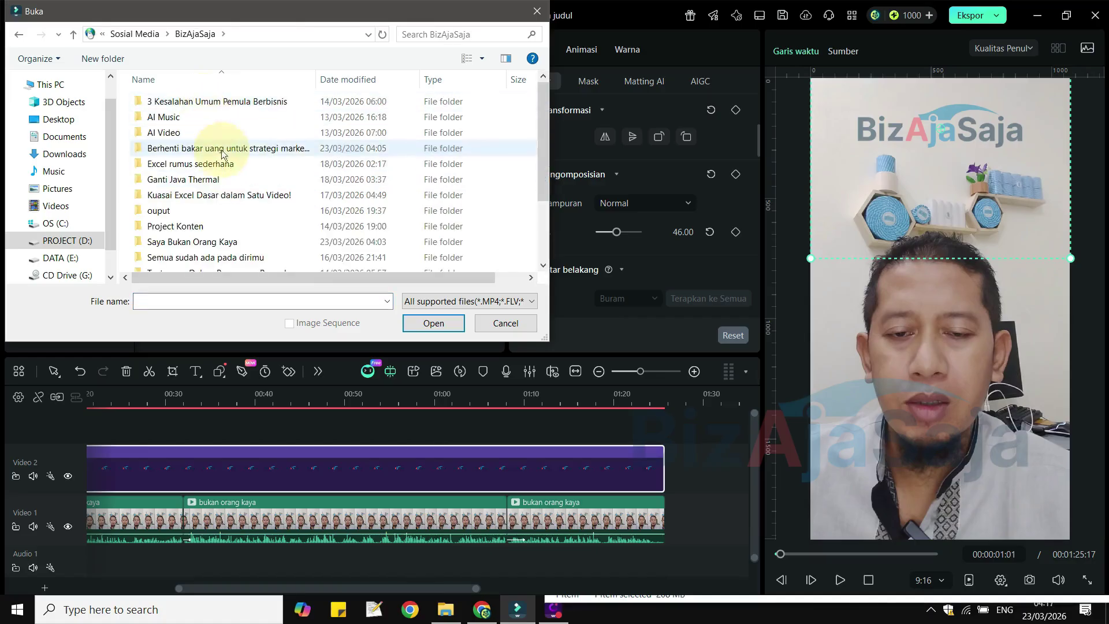
click(160, 39)
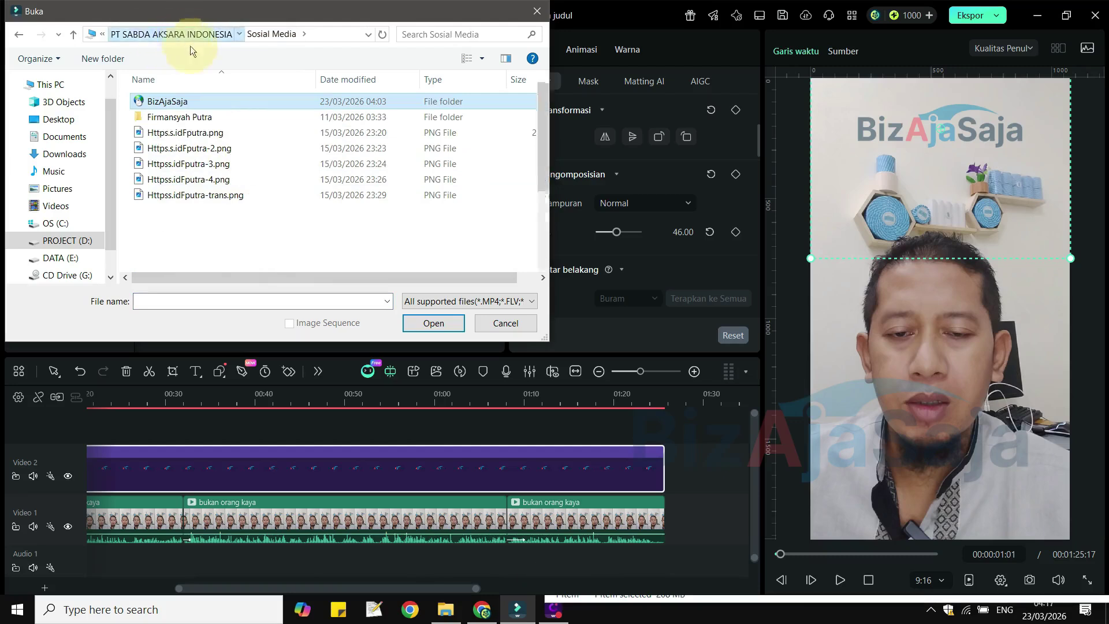
click(186, 35)
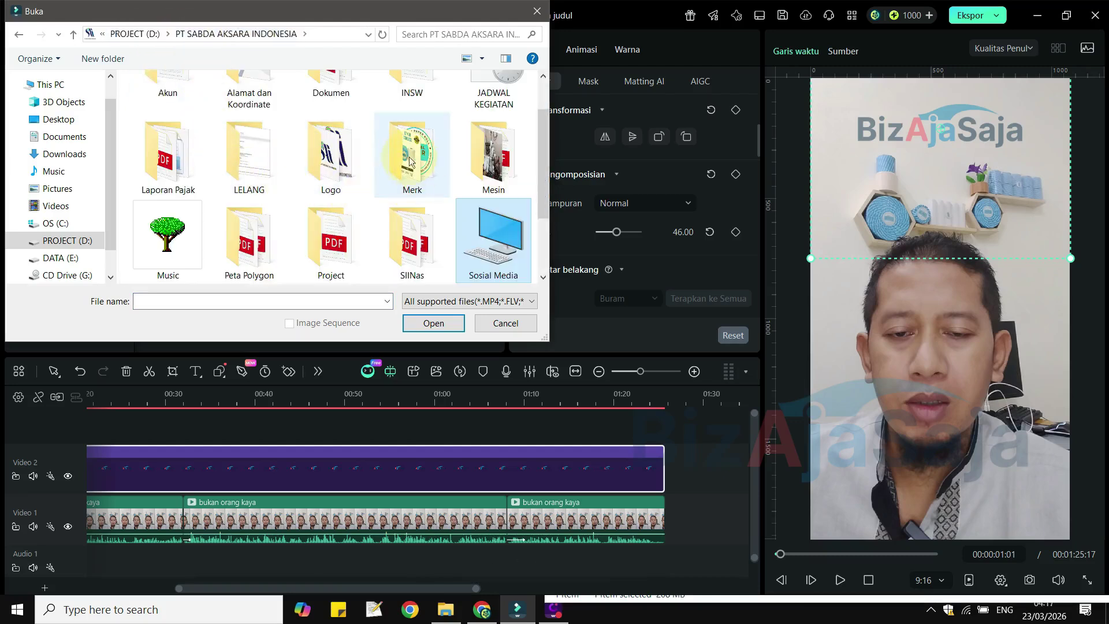
double_click(328, 154)
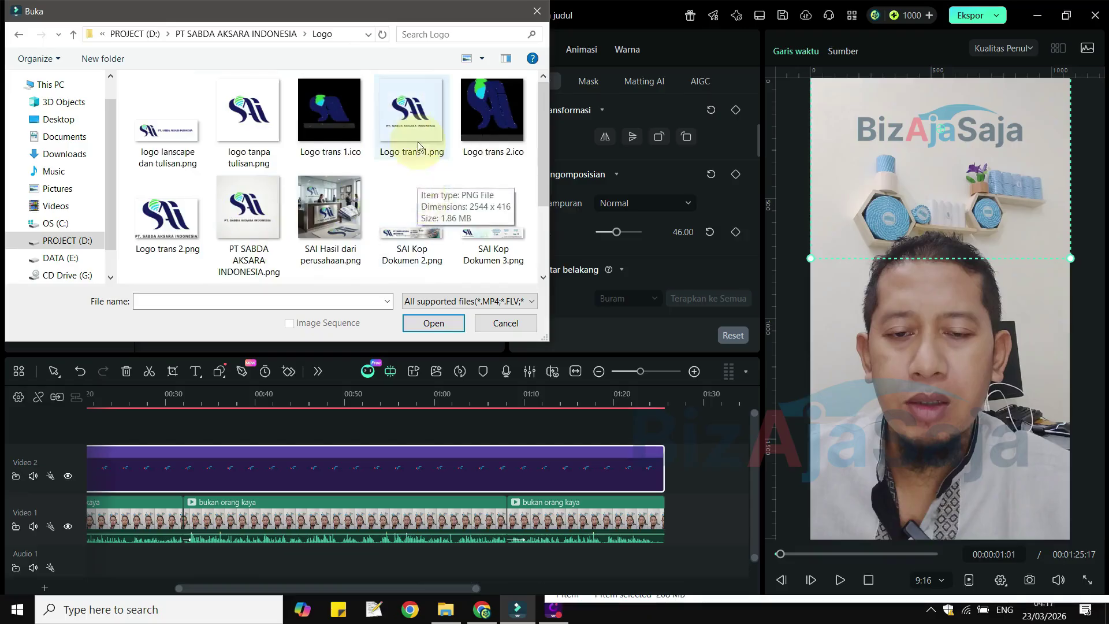
double_click(419, 114)
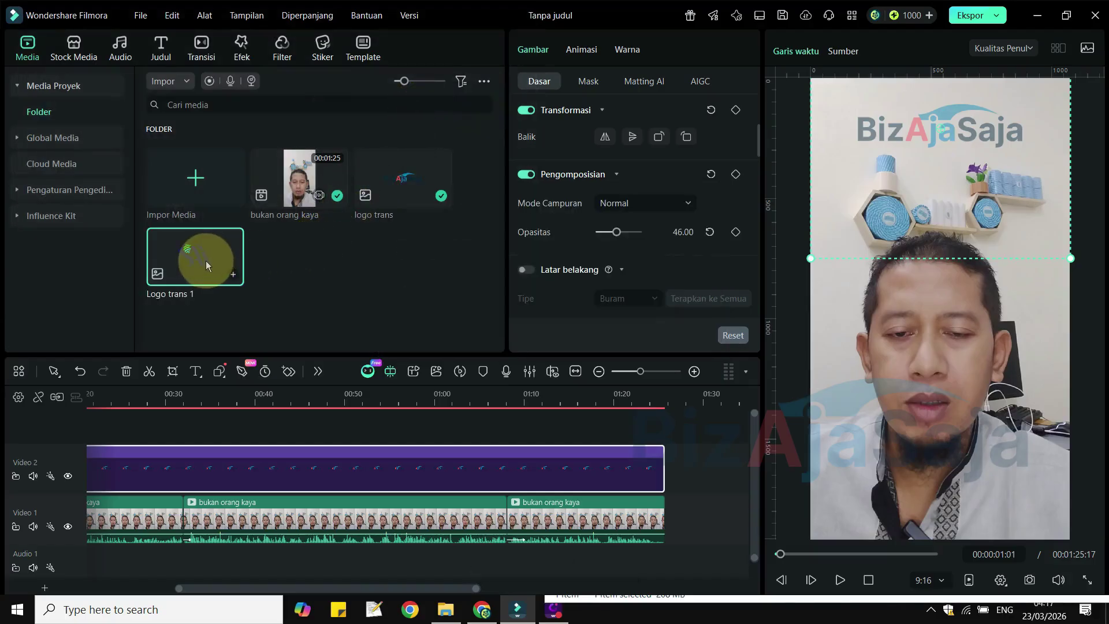
Place Logo trans 1 on a new track above the first logo and extend its end to the end of the video
drag(207, 262, 230, 428)
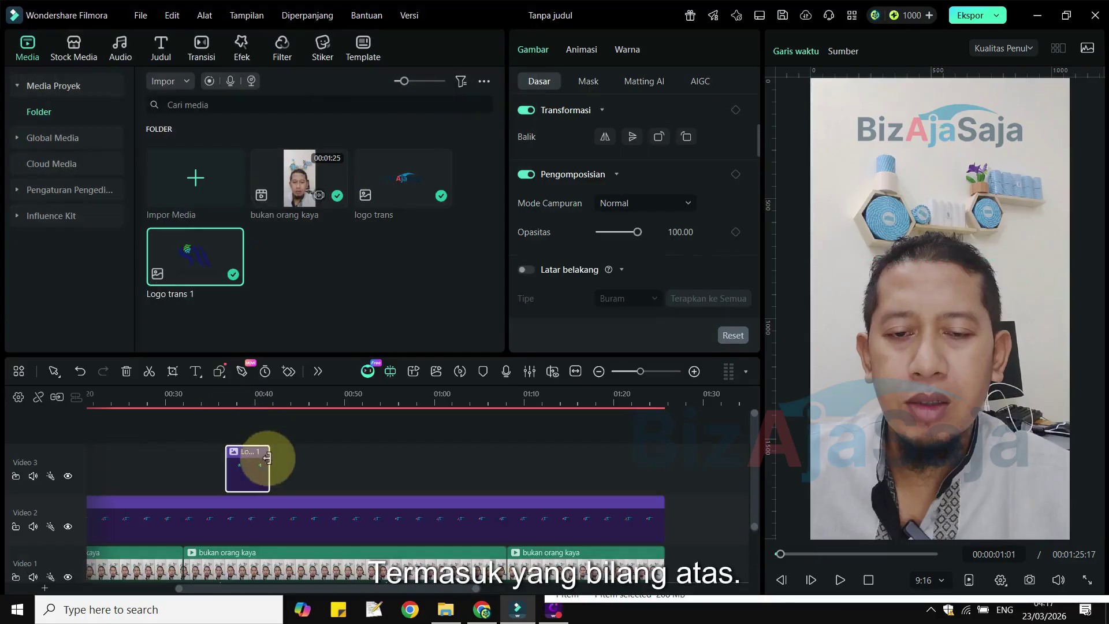
drag(268, 468, 664, 472)
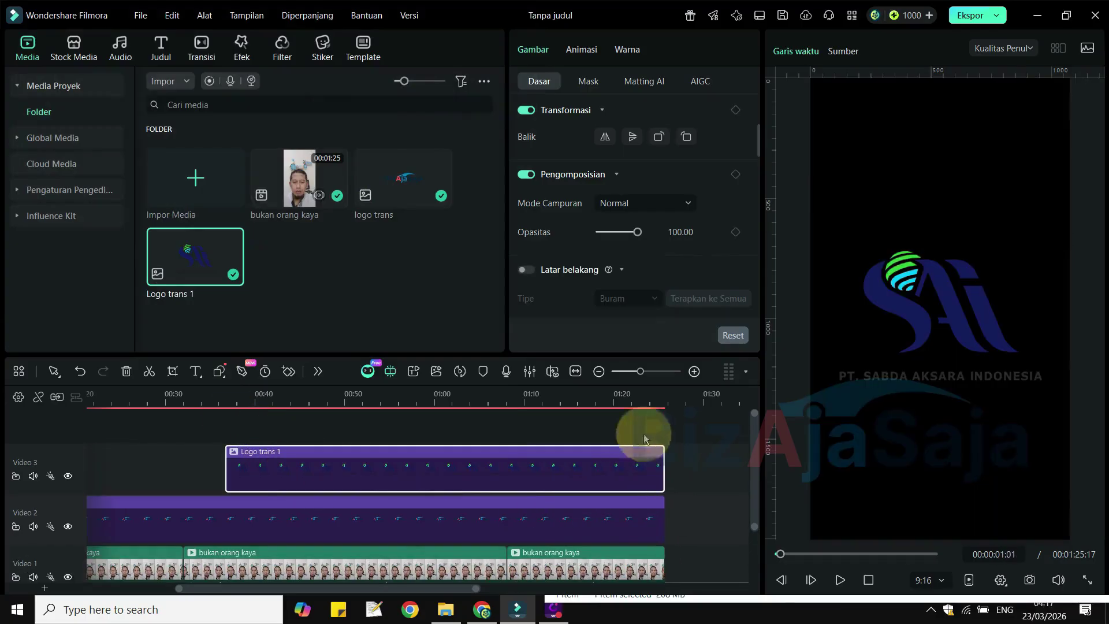
Shrink the Logo trans 1 overlay and place it near the video frame's upper-left corner, at about X -372 px, Y 838 px
click(593, 399)
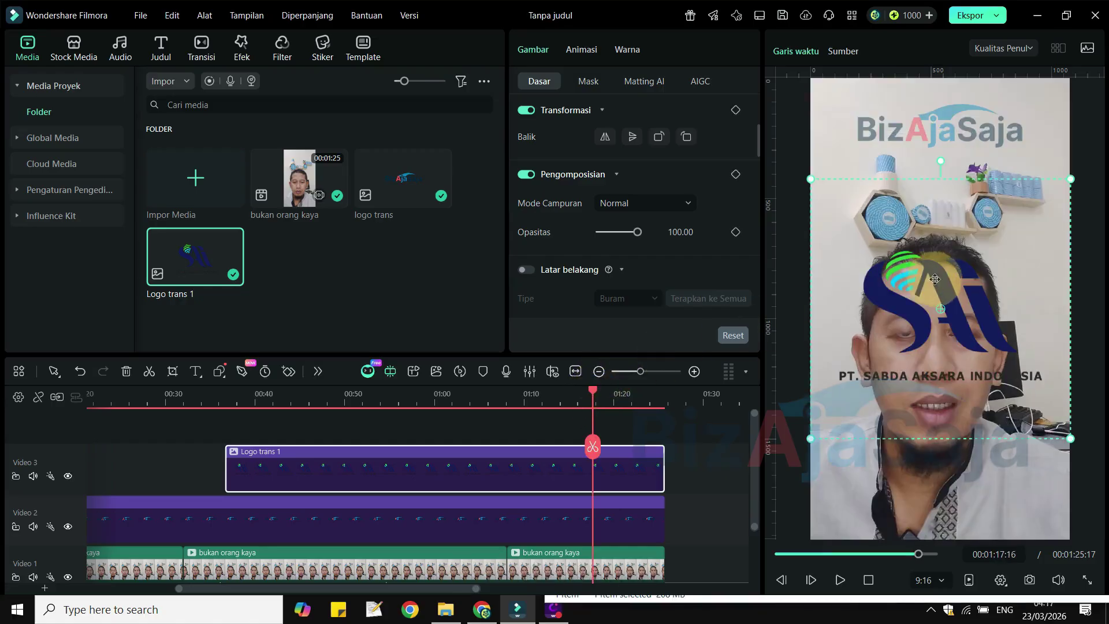
drag(940, 283, 940, 239)
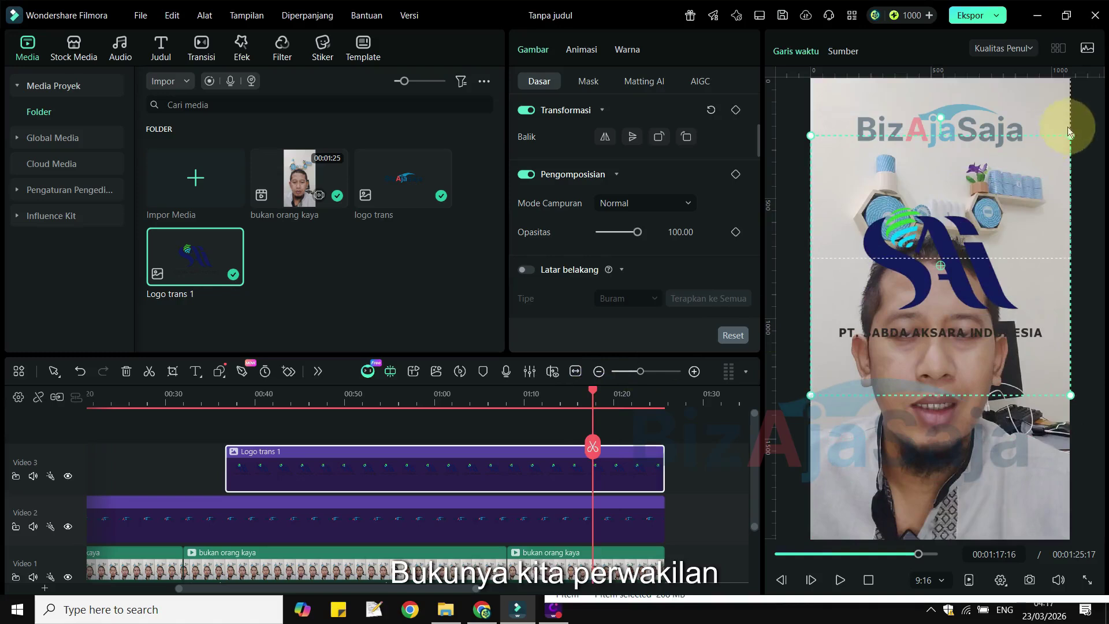
drag(1069, 134, 854, 91)
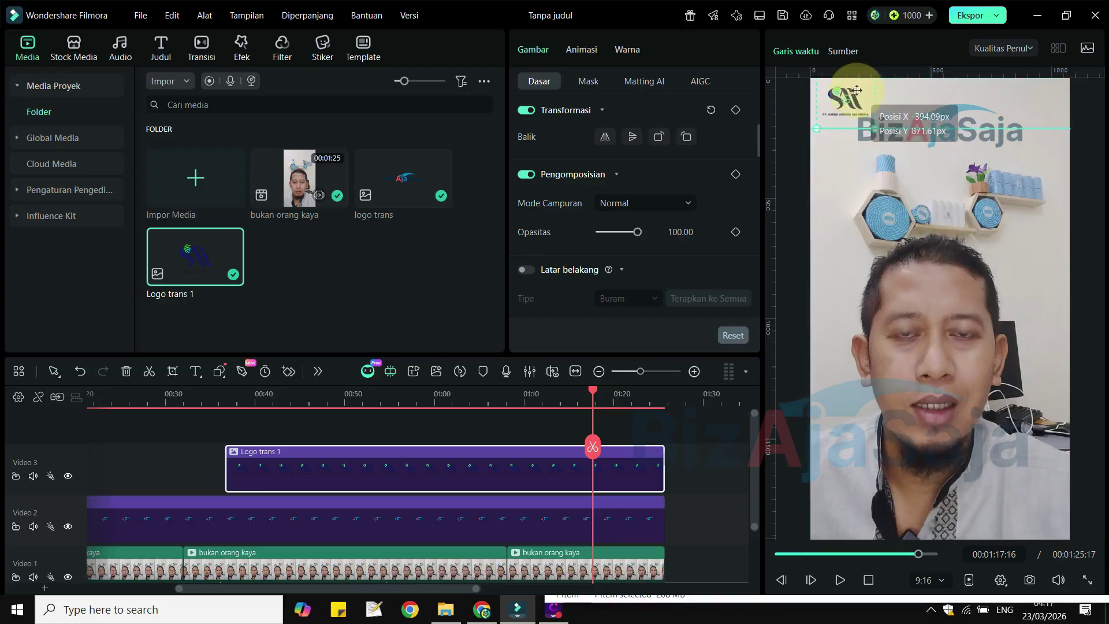
drag(856, 91, 861, 100)
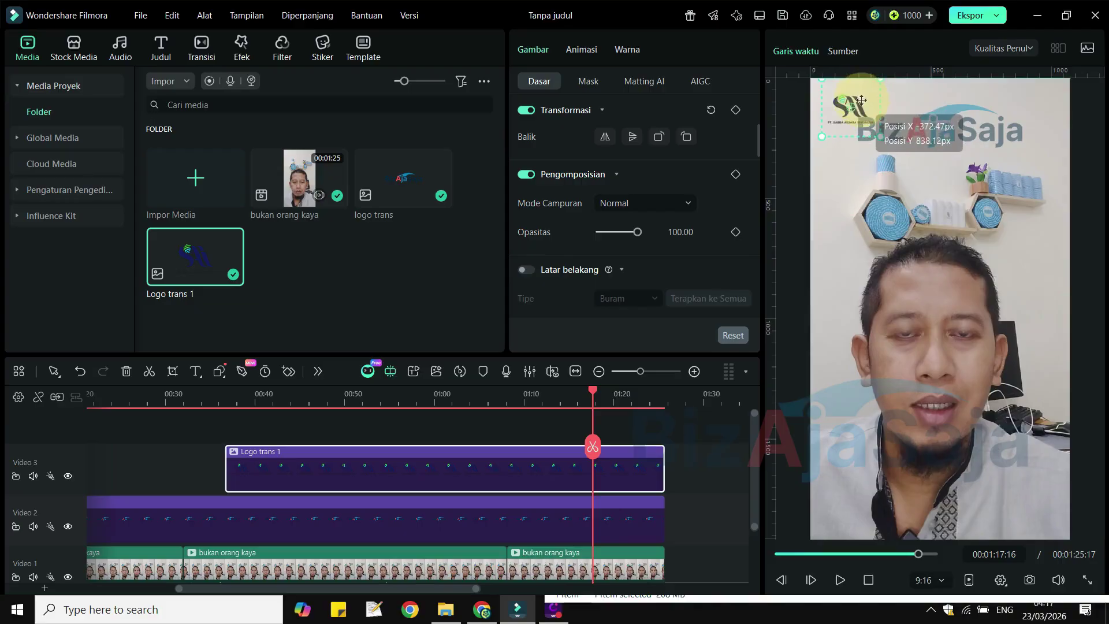
Lower the BizAjaSaja logo slightly in the video frame, to a Posisi Y of about 743 px
click(952, 127)
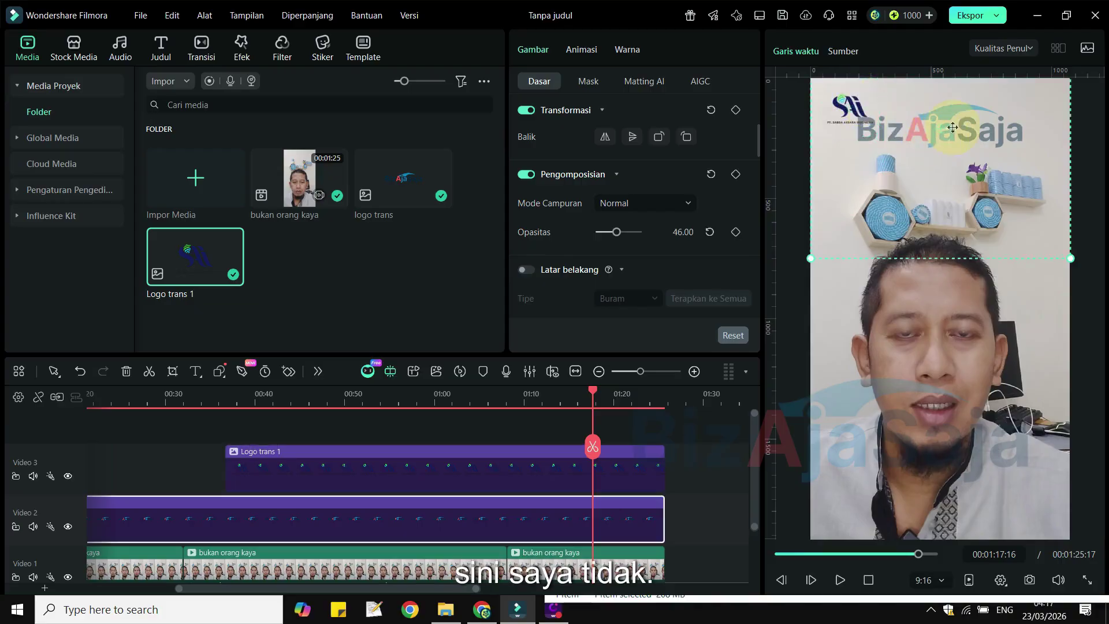
mouse_move(953, 127)
mouse_down()
mouse_move(930, 173)
mouse_move(953, 136)
mouse_up()
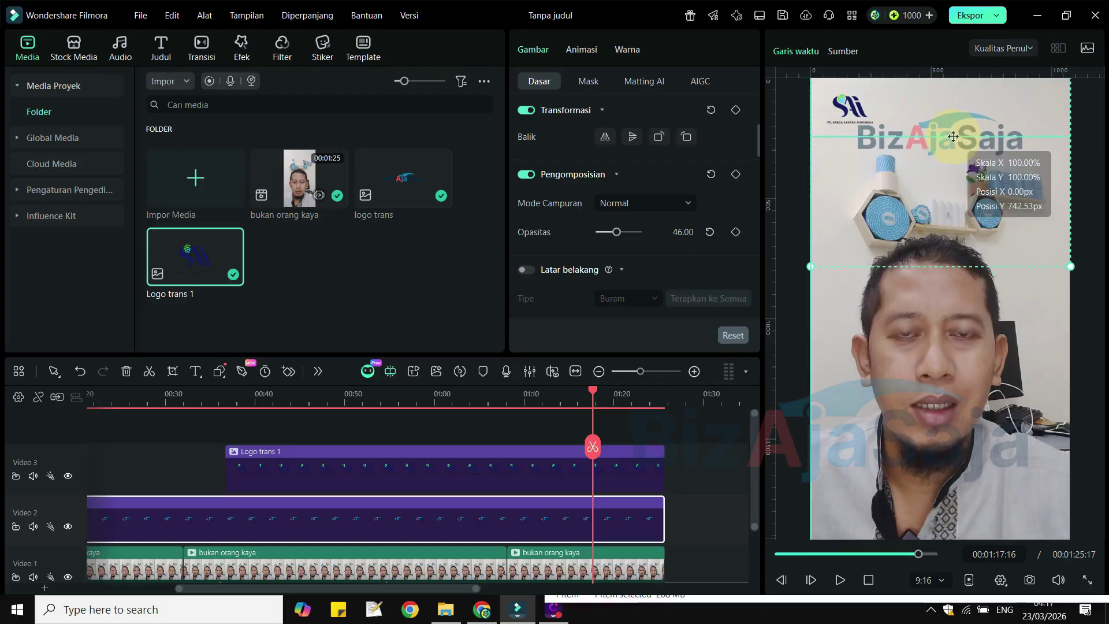
drag(953, 137, 953, 139)
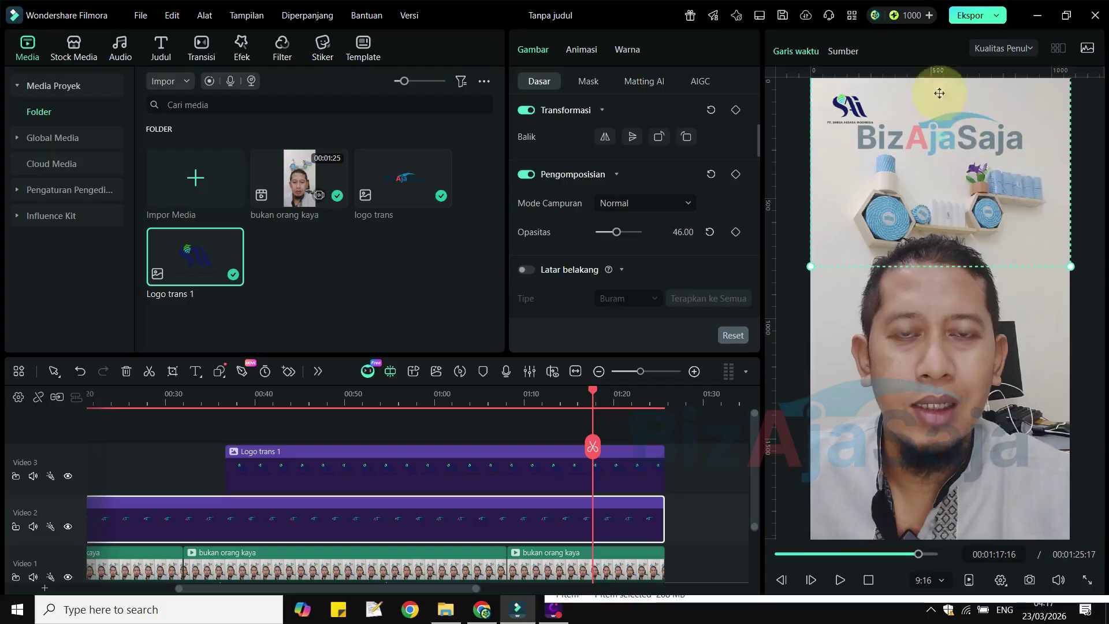
Move the Logo trans 1 overlay tight into the upper-left corner of the video frame
click(856, 110)
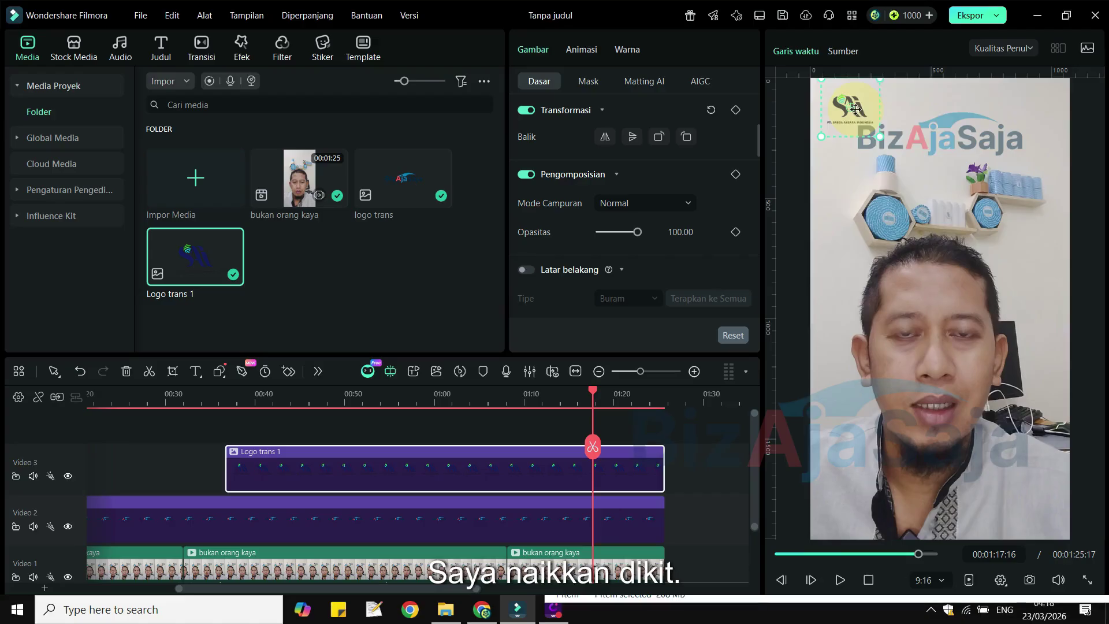
drag(855, 110, 848, 101)
click(883, 91)
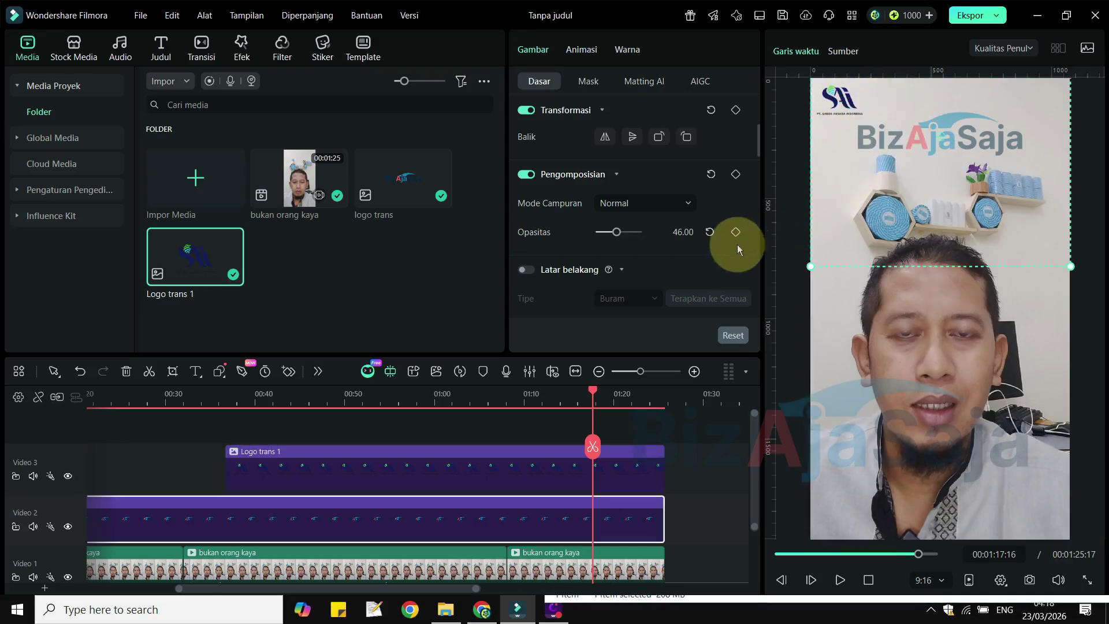
Centre the Logo trans 1 overlay horizontally at the top of the video frame and enlarge it
click(859, 111)
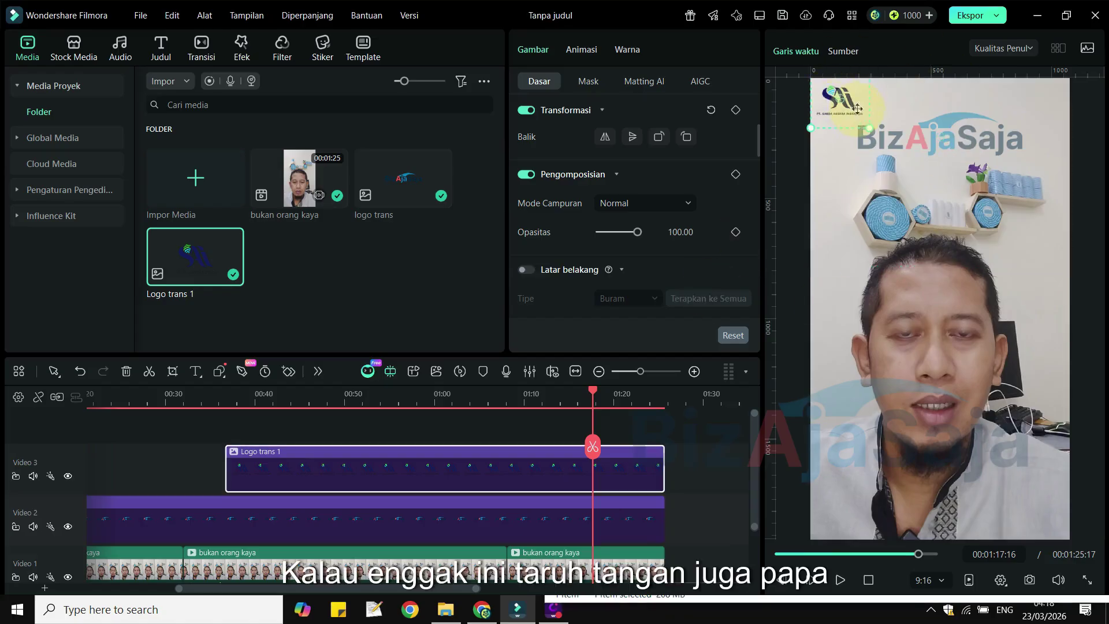
drag(851, 100, 952, 101)
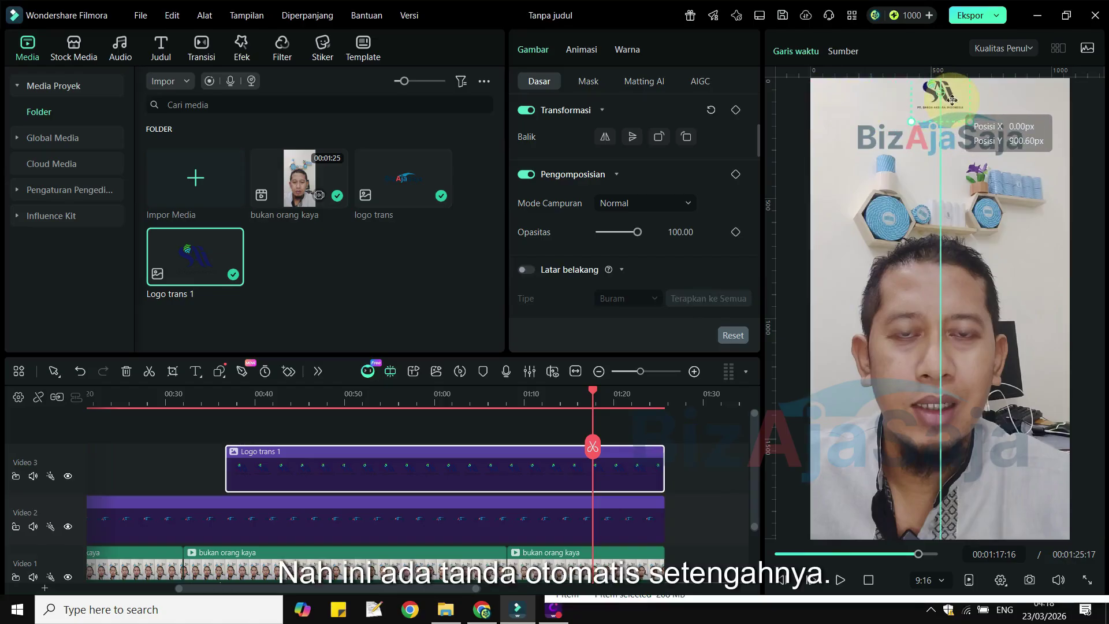
drag(952, 100, 961, 121)
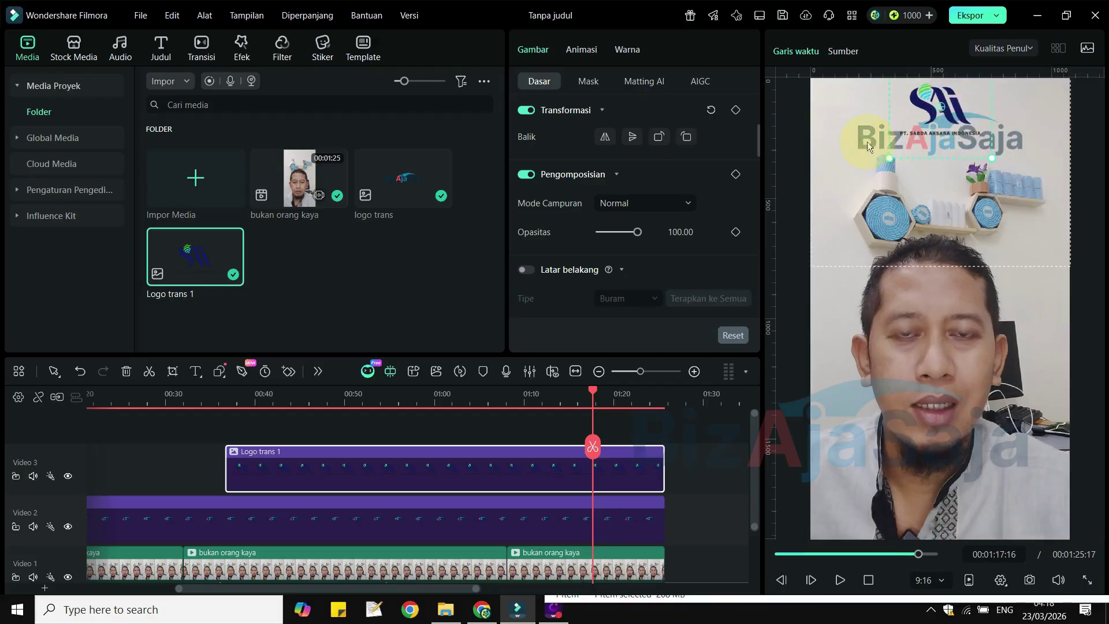
Move the BizAjaSaja logo down below the company logo and set its Opasitas to 29
click(868, 147)
drag(868, 142, 867, 171)
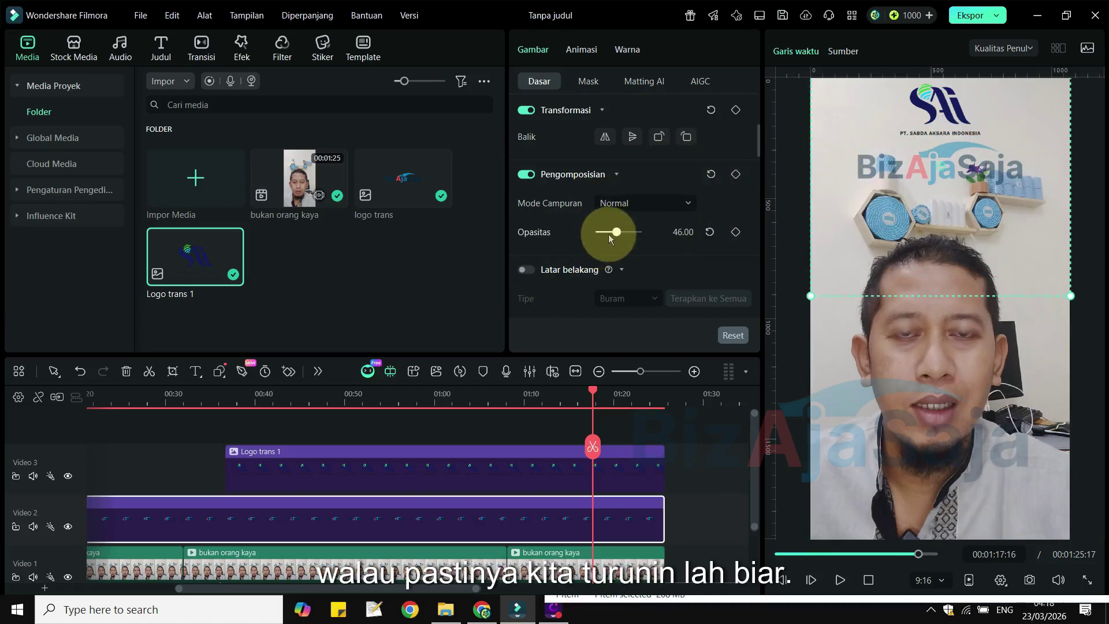
drag(616, 231, 612, 235)
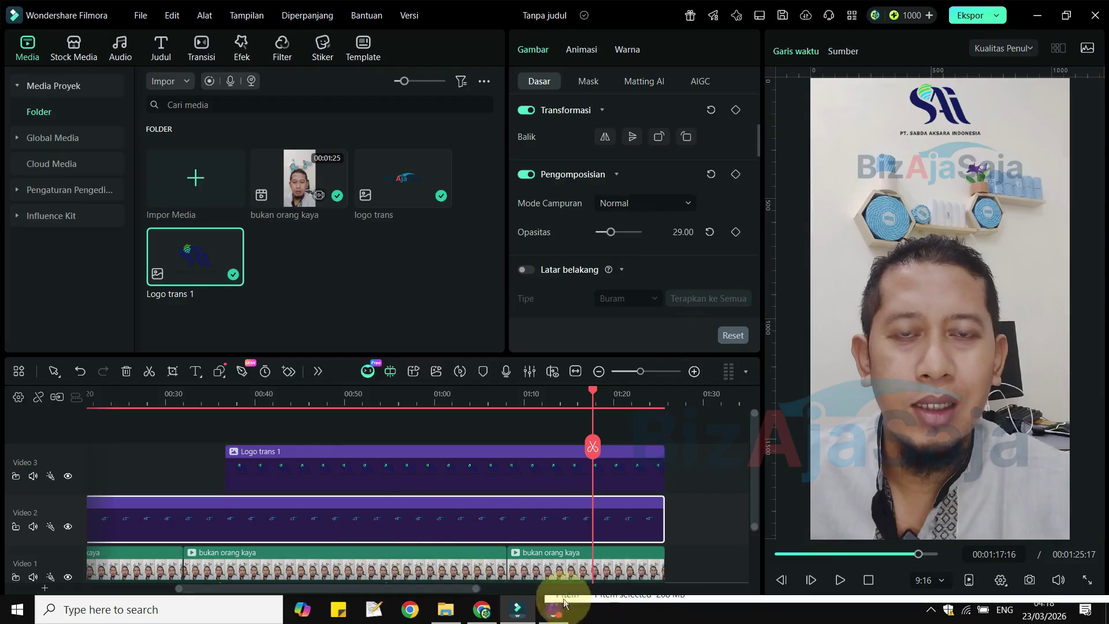
Extend the start of the Logo trans 1 clip to the beginning of the timeline and play the video to its end
drag(462, 588, 374, 588)
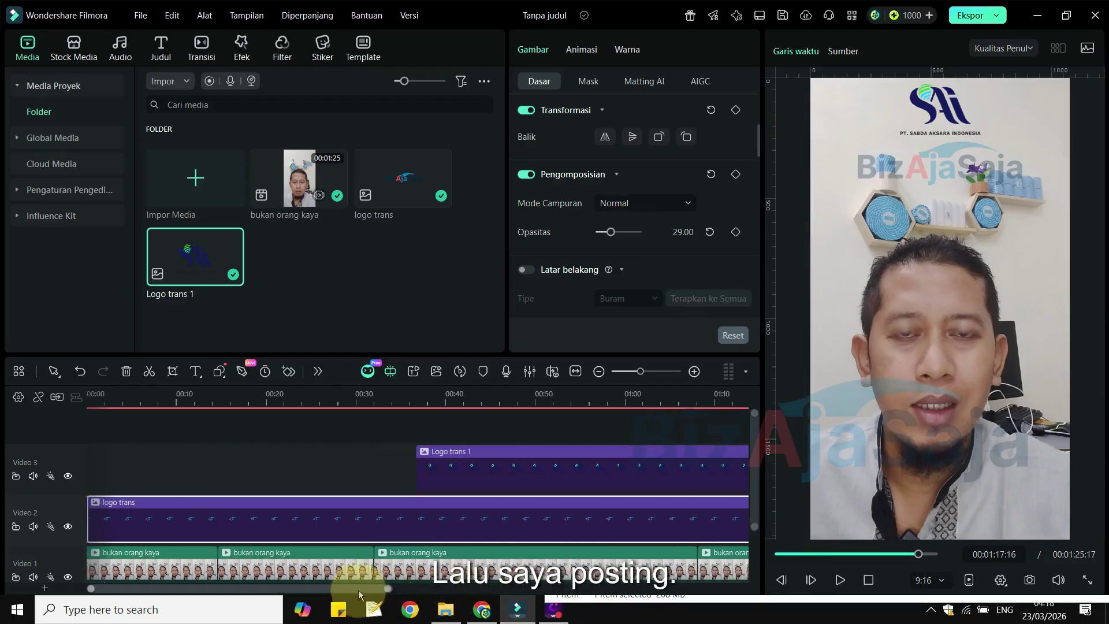
click(430, 479)
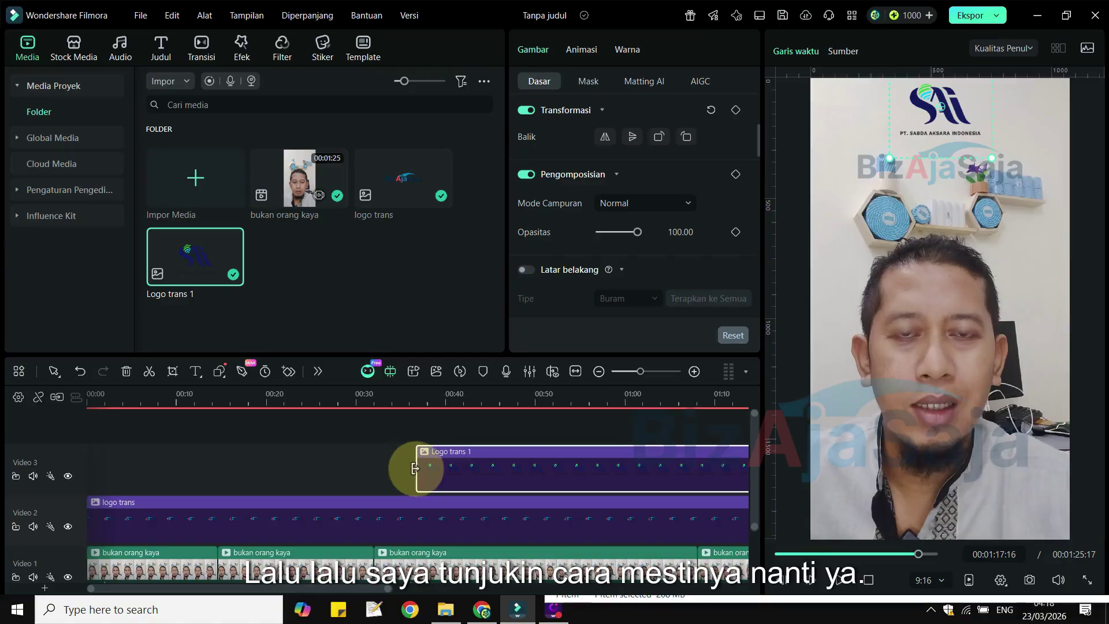
drag(416, 465, 91, 462)
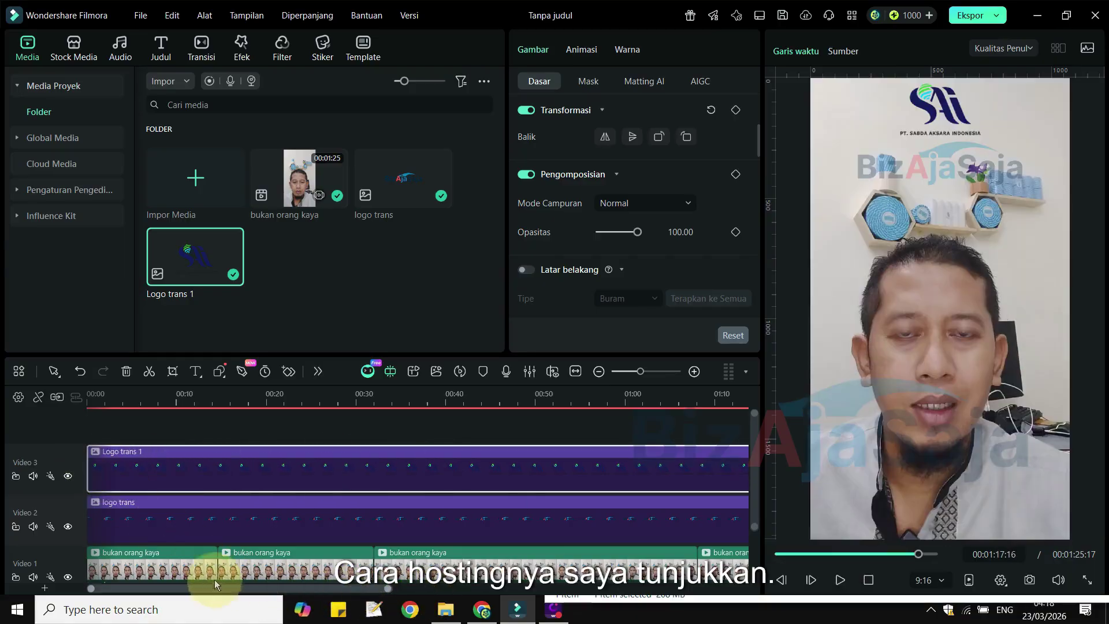
drag(87, 459, 75, 459)
click(231, 426)
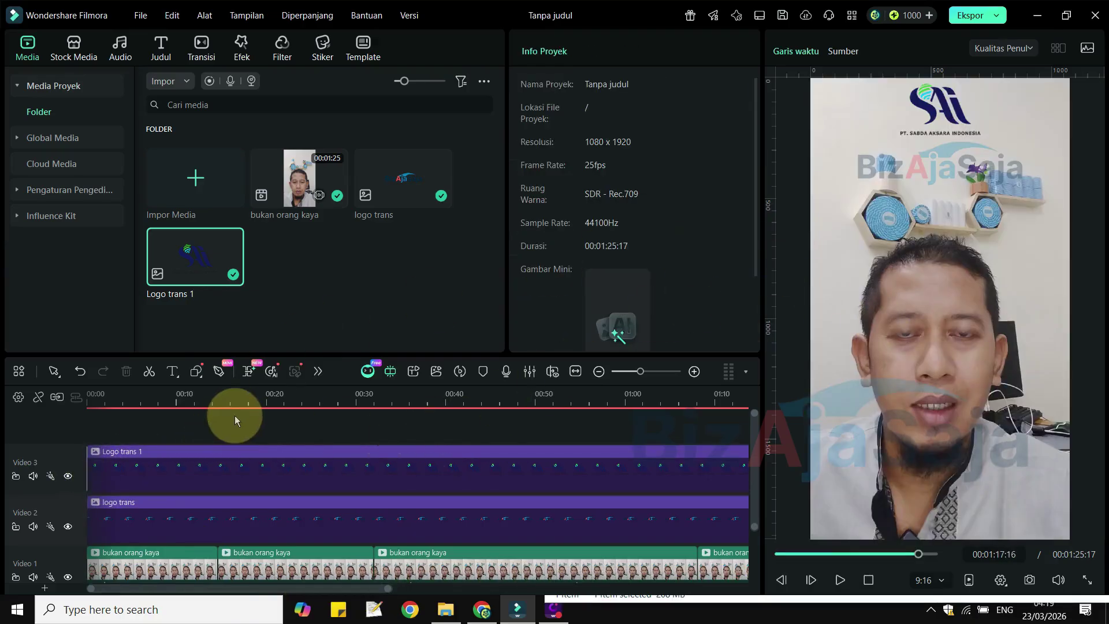
key(space)
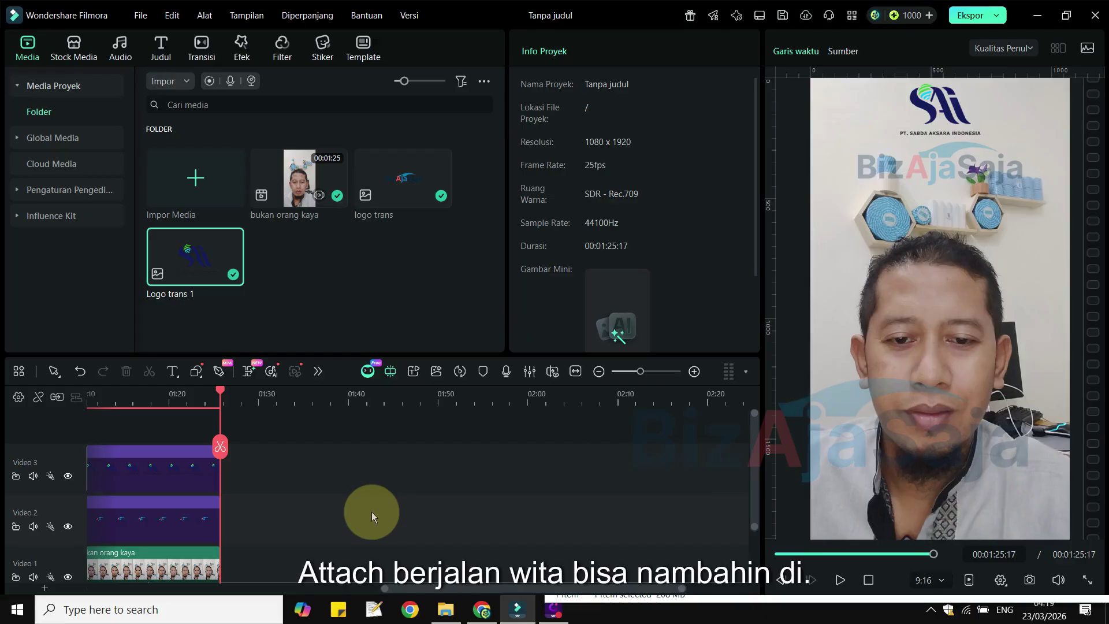
Generate automatic subtitles for the first bukan orang kaya clip with Ucapan ke Teks, in Bahasa Indonesia, SRT format, without Deteksi Pembicara
drag(451, 588, 81, 590)
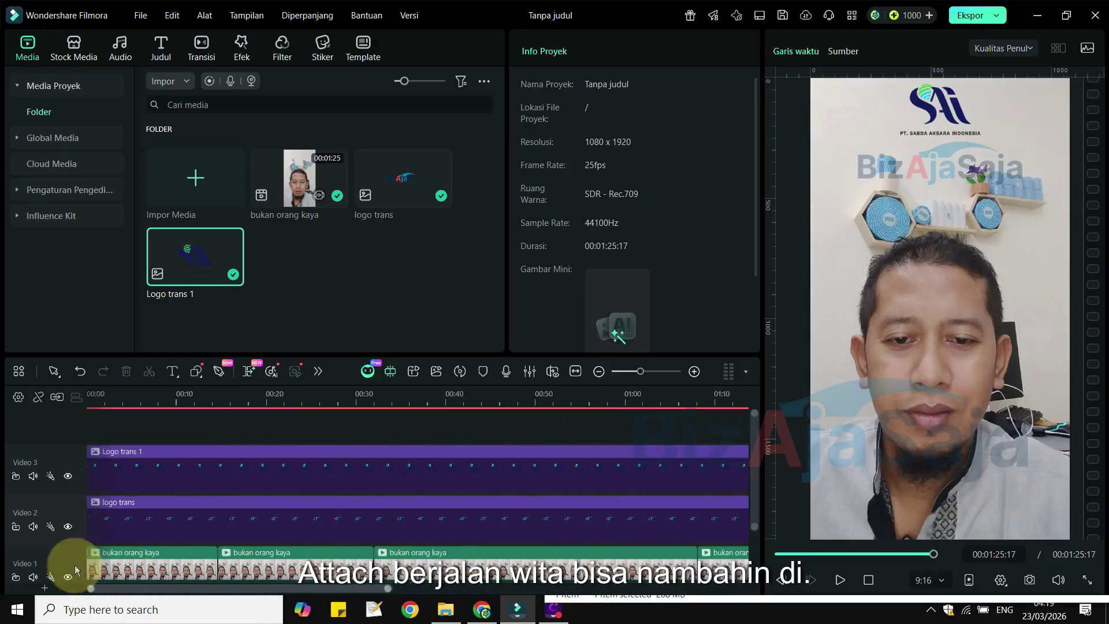
click(104, 561)
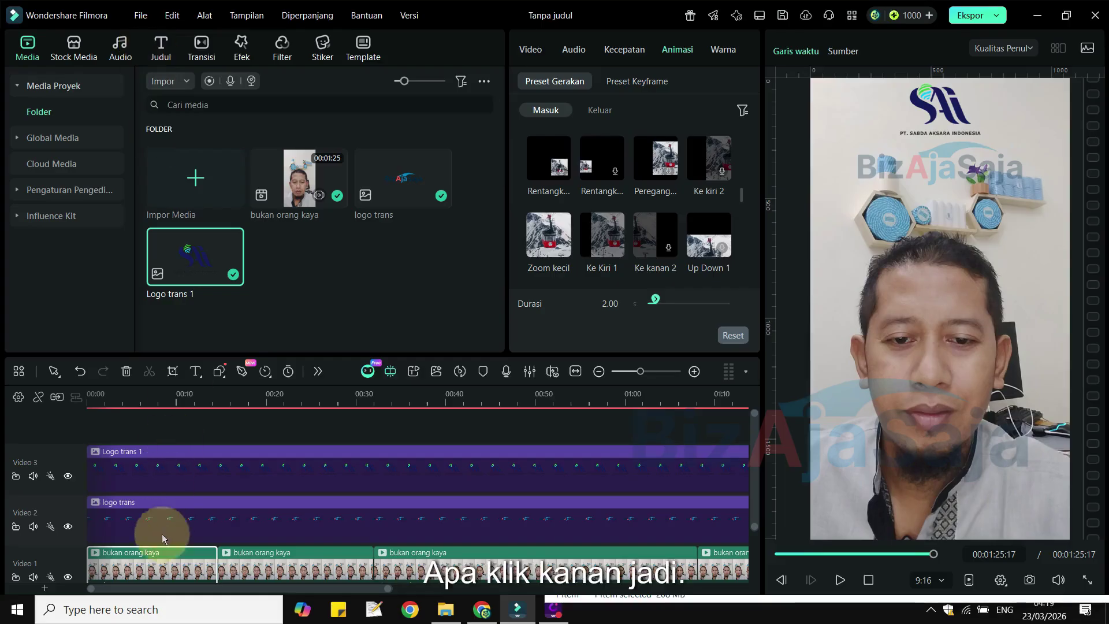
right_click(161, 564)
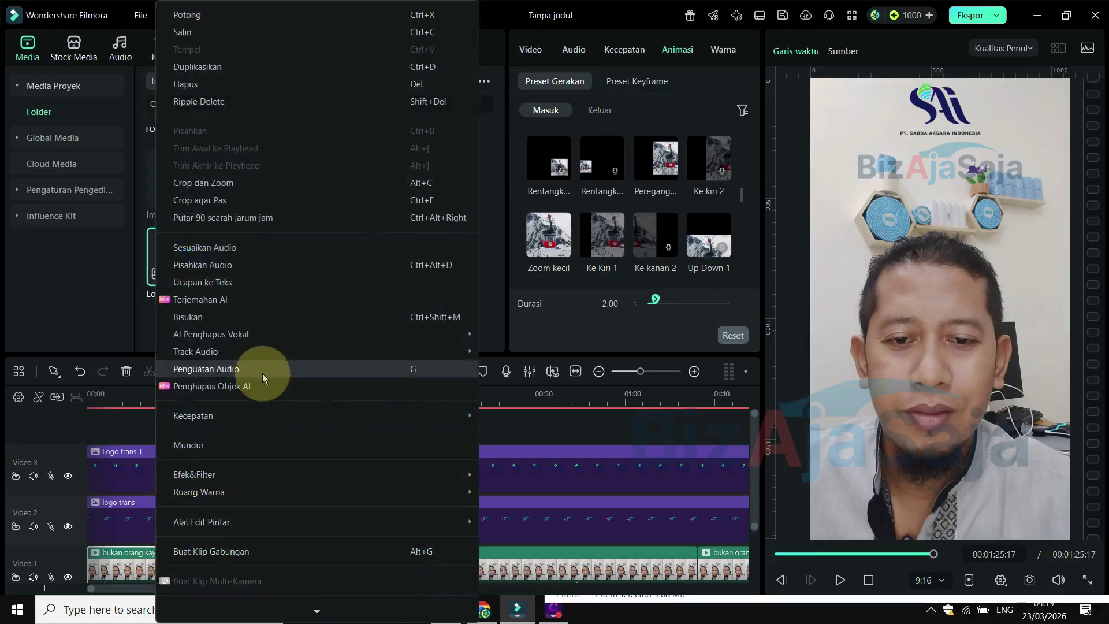
click(289, 289)
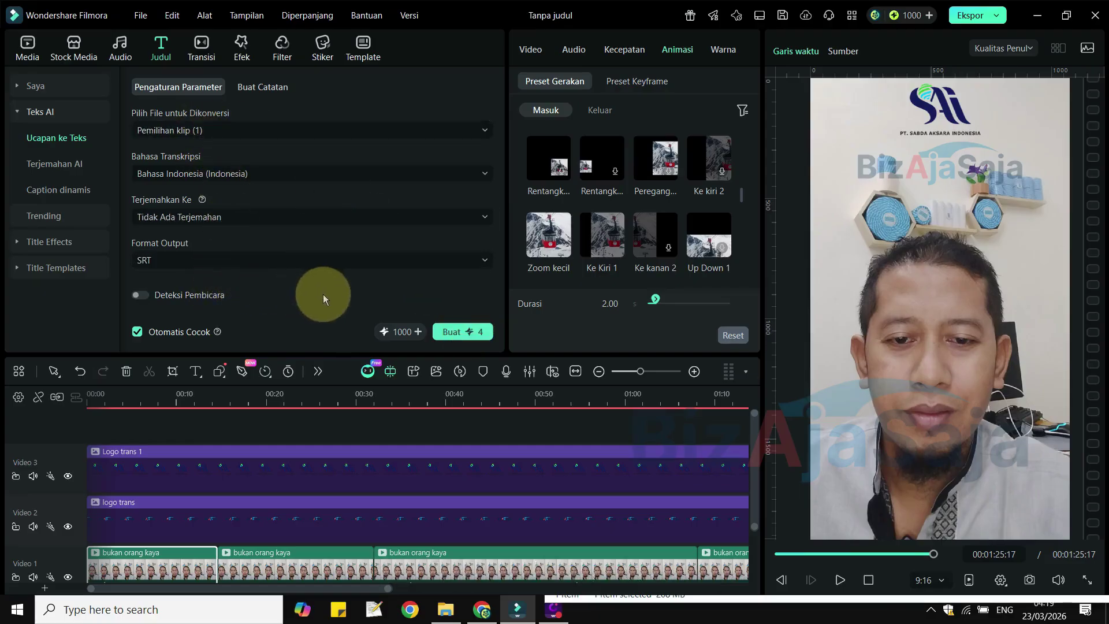
click(227, 299)
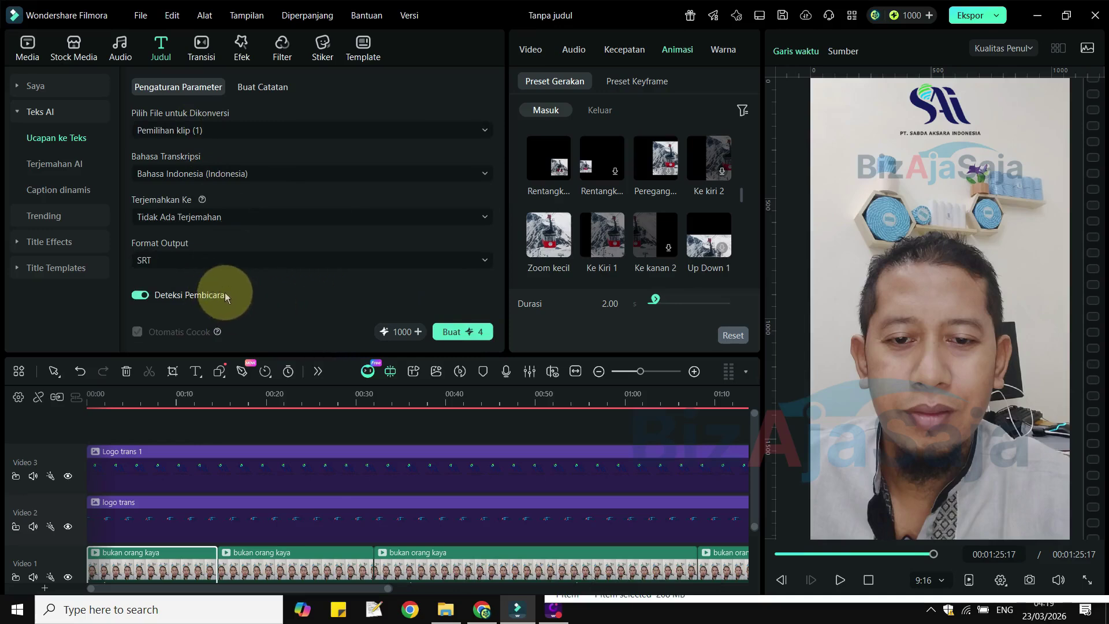
click(226, 293)
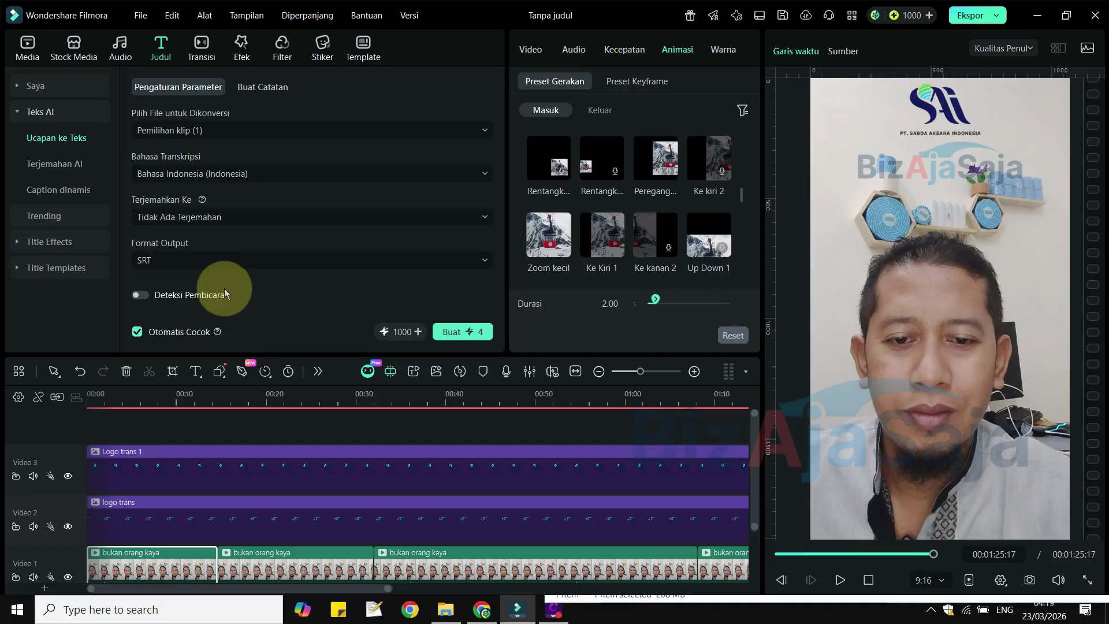
mouse_move(422, 338)
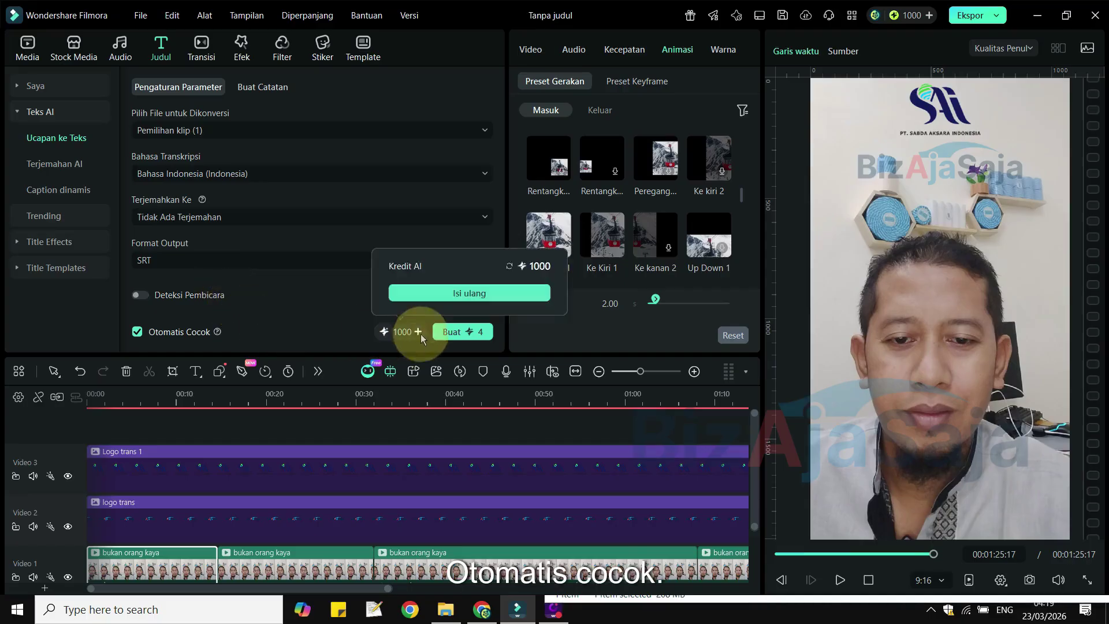
click(457, 332)
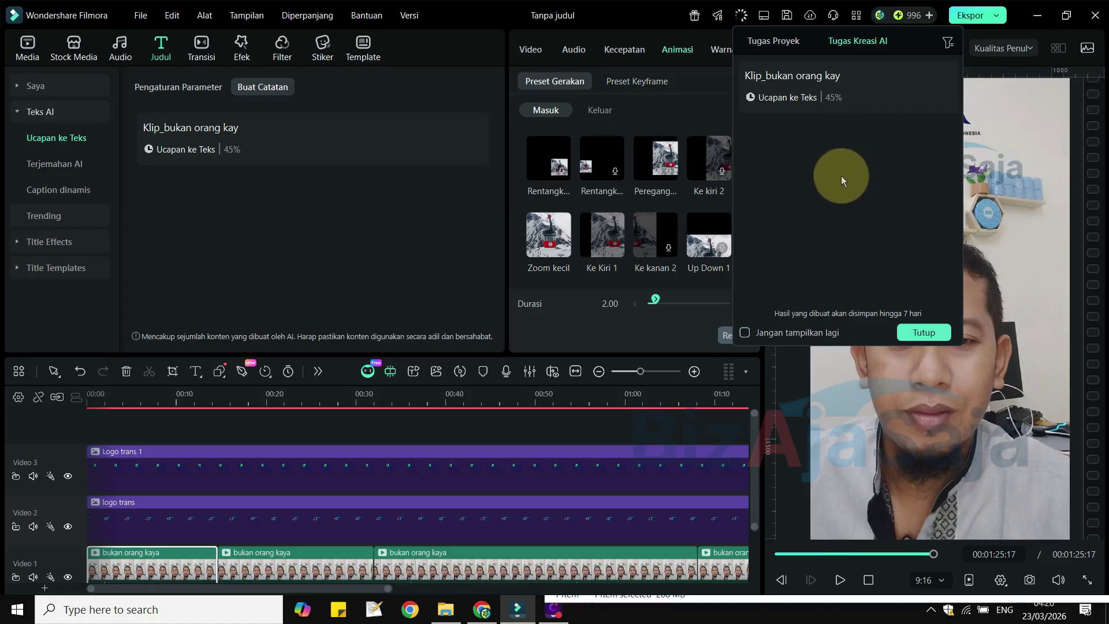
click(621, 211)
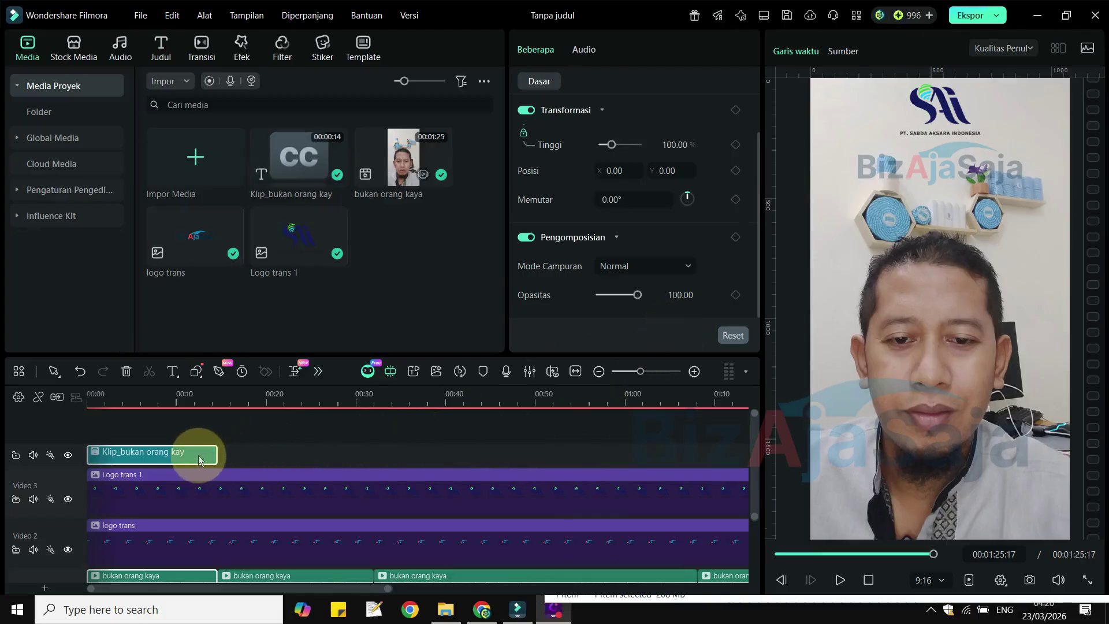
Play part of the first clip from about 5 seconds to check its generated subtitles
scroll(662, 522, down, 1)
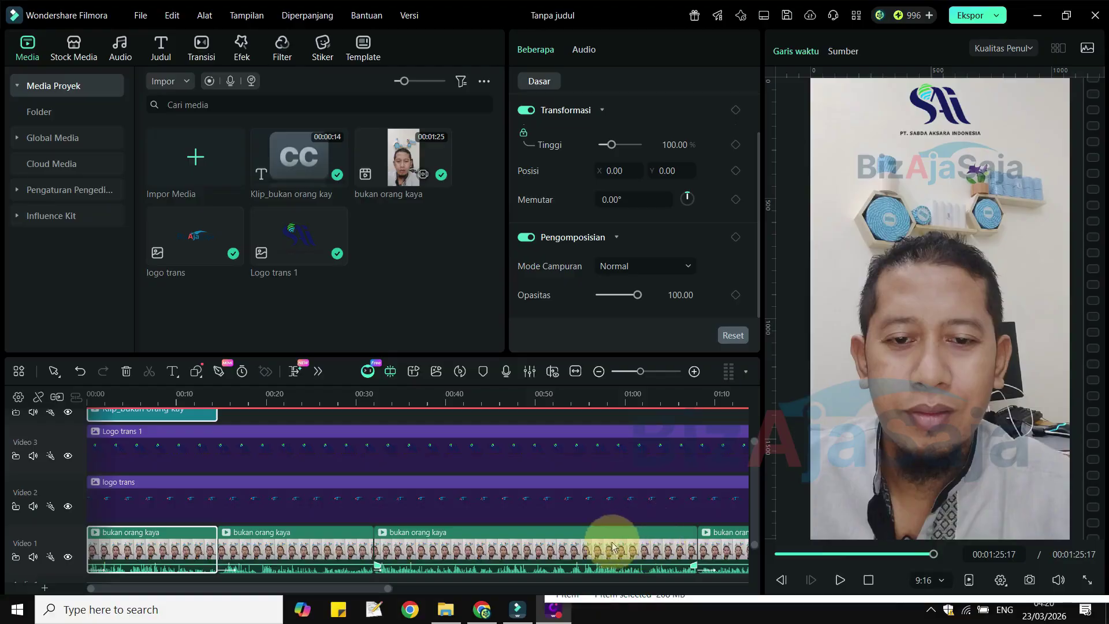
scroll(433, 507, up, 1)
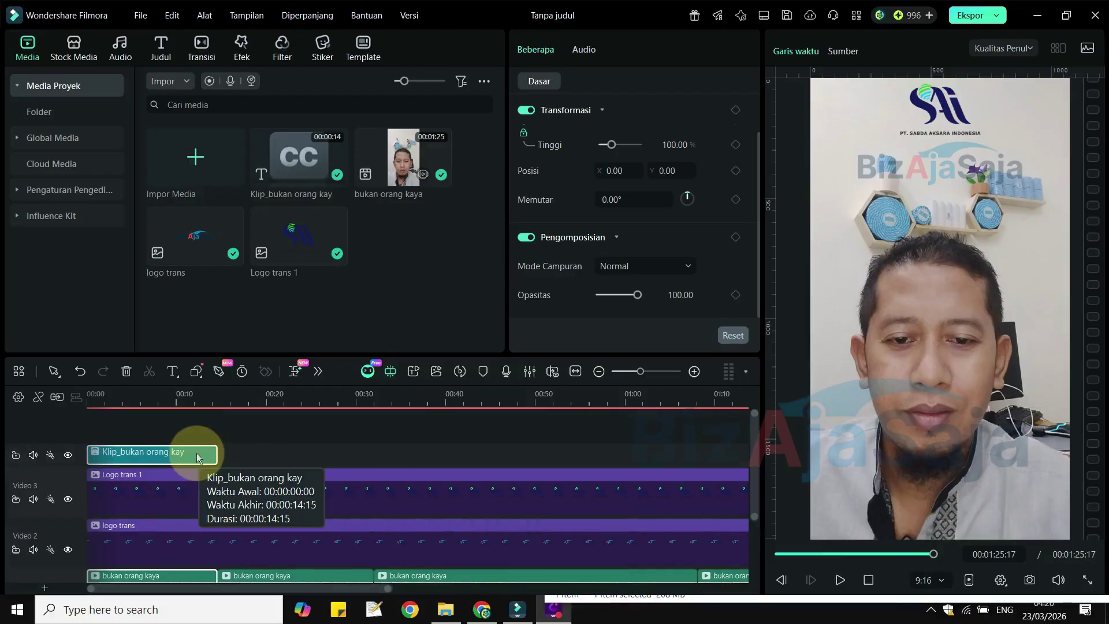
click(140, 398)
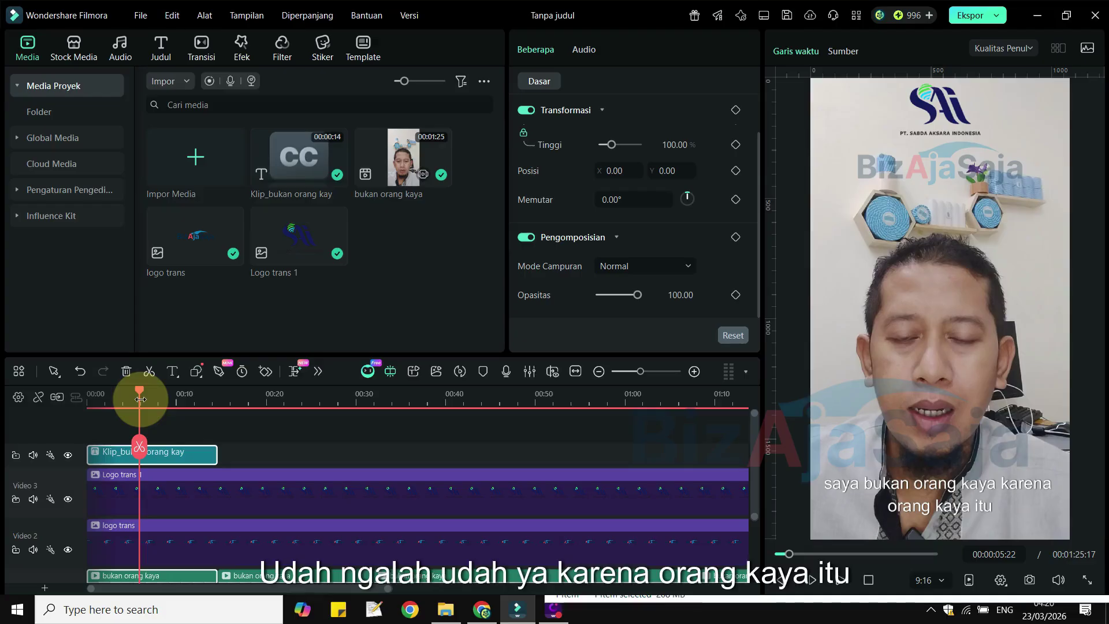
key(space)
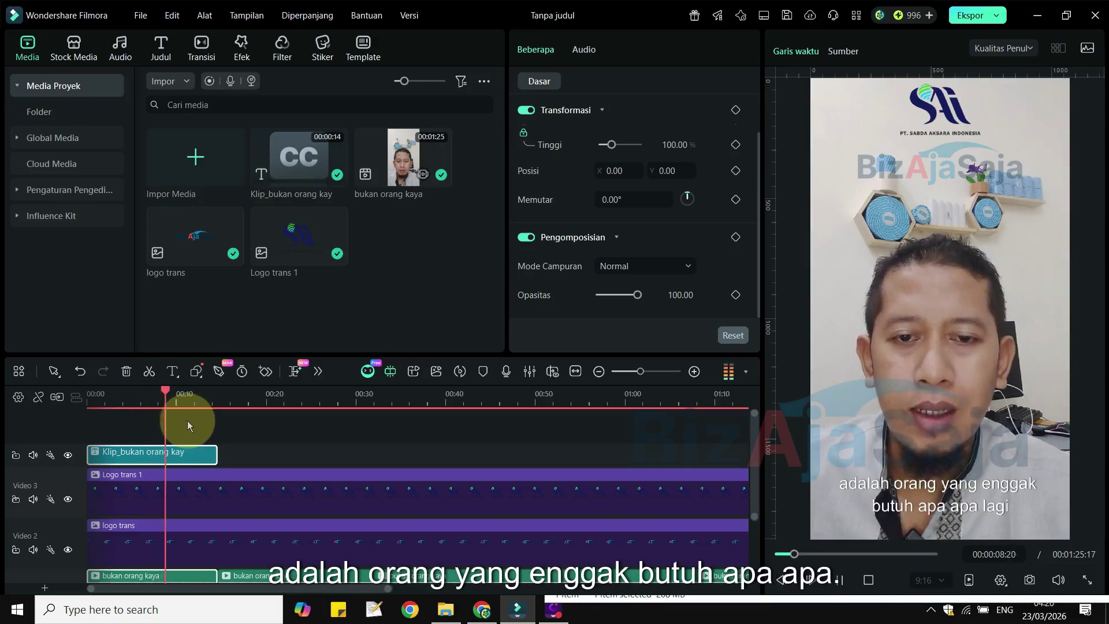
key(space)
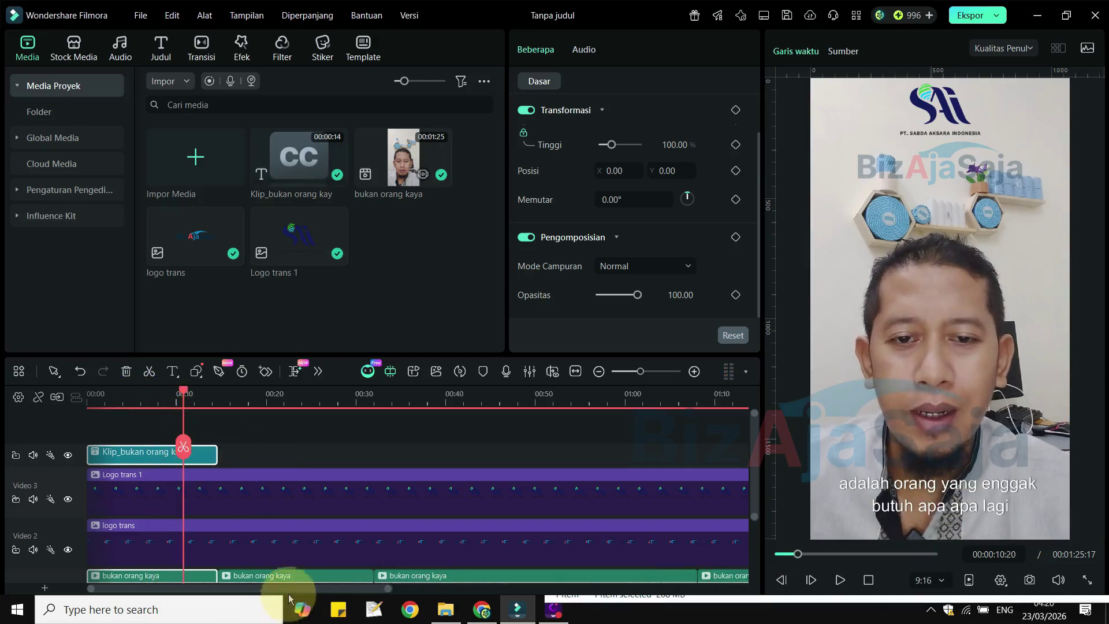
Generate automatic subtitles for the second bukan orang kaya clip with Ucapan ke Teks, in Bahasa Indonesia and SRT format
click(294, 575)
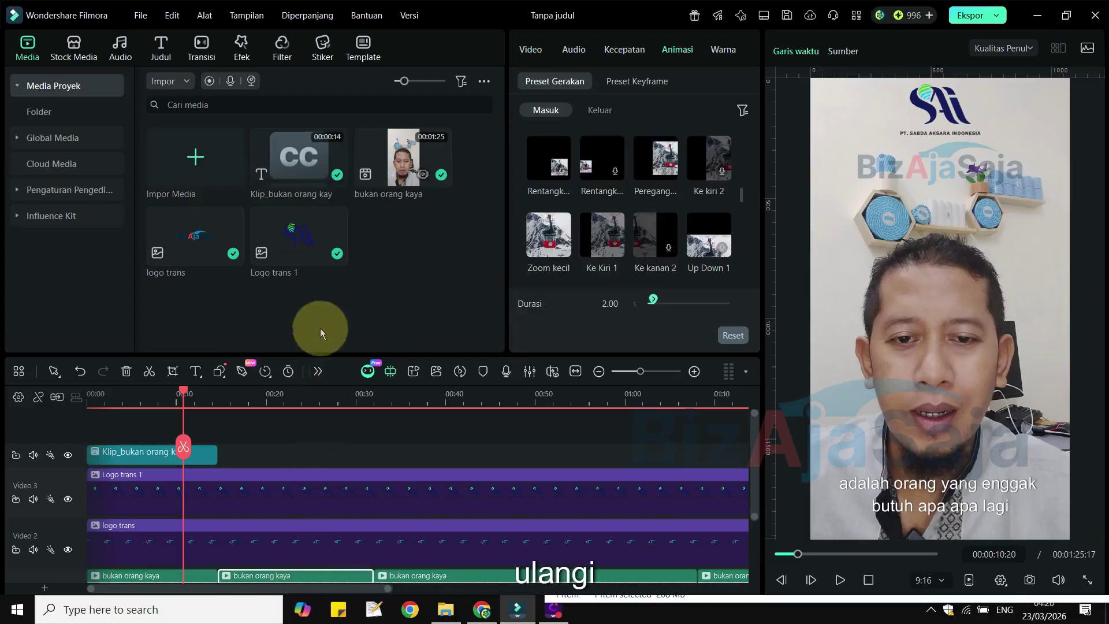
right_click(287, 580)
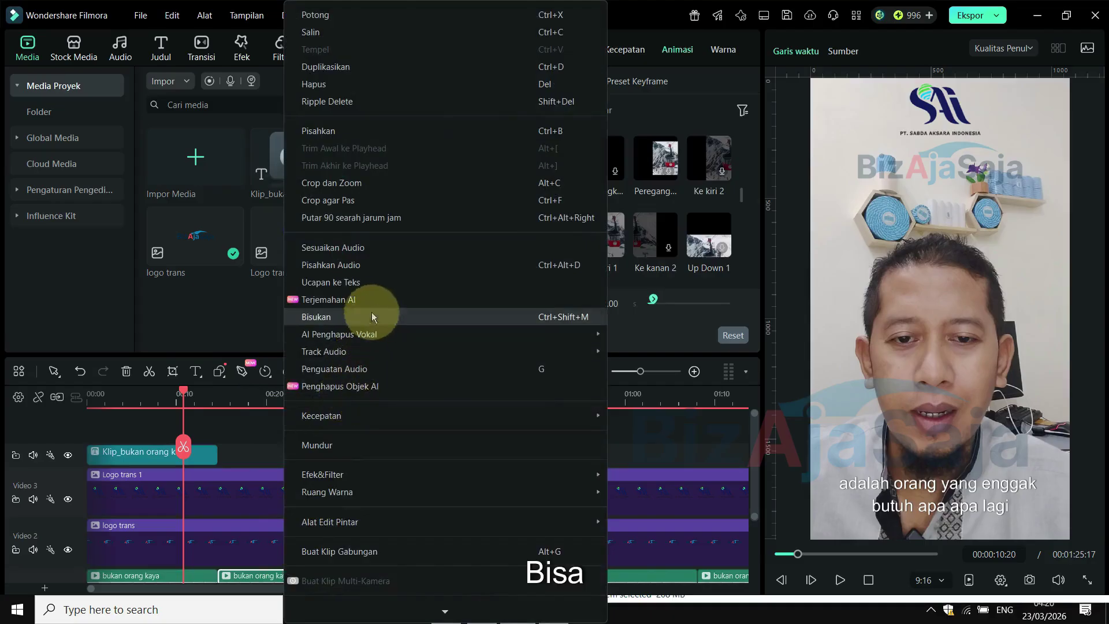
click(390, 287)
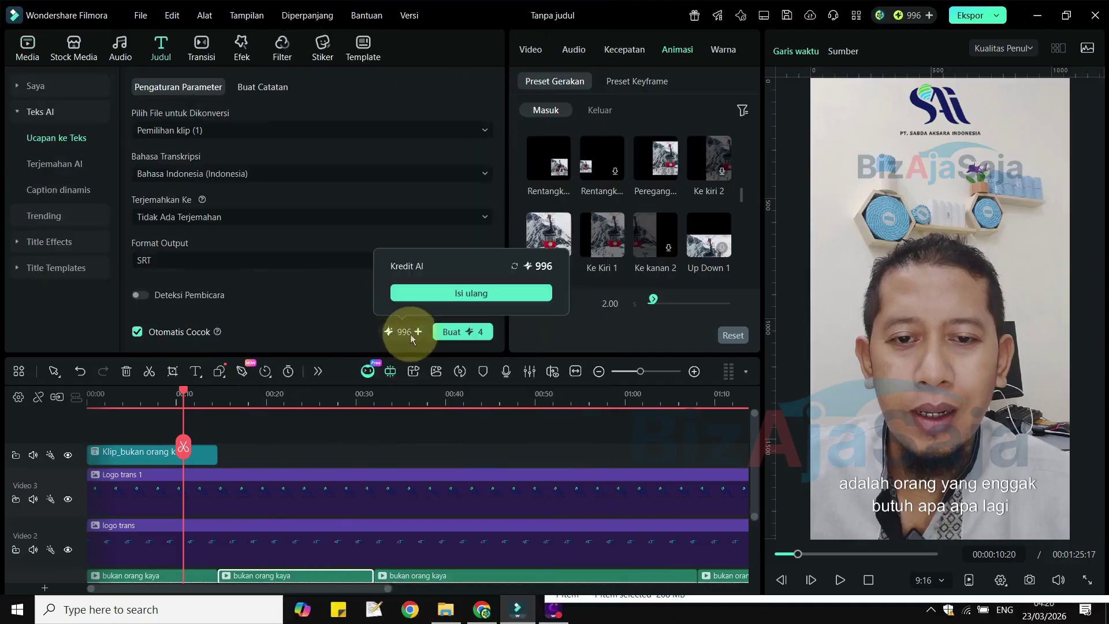
click(452, 334)
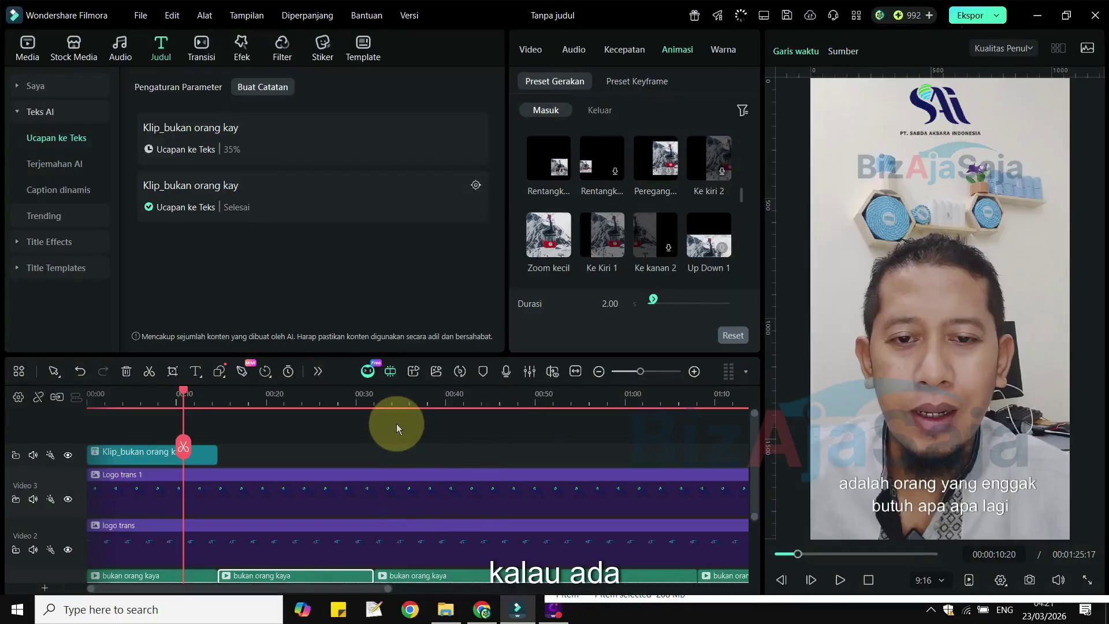
click(435, 575)
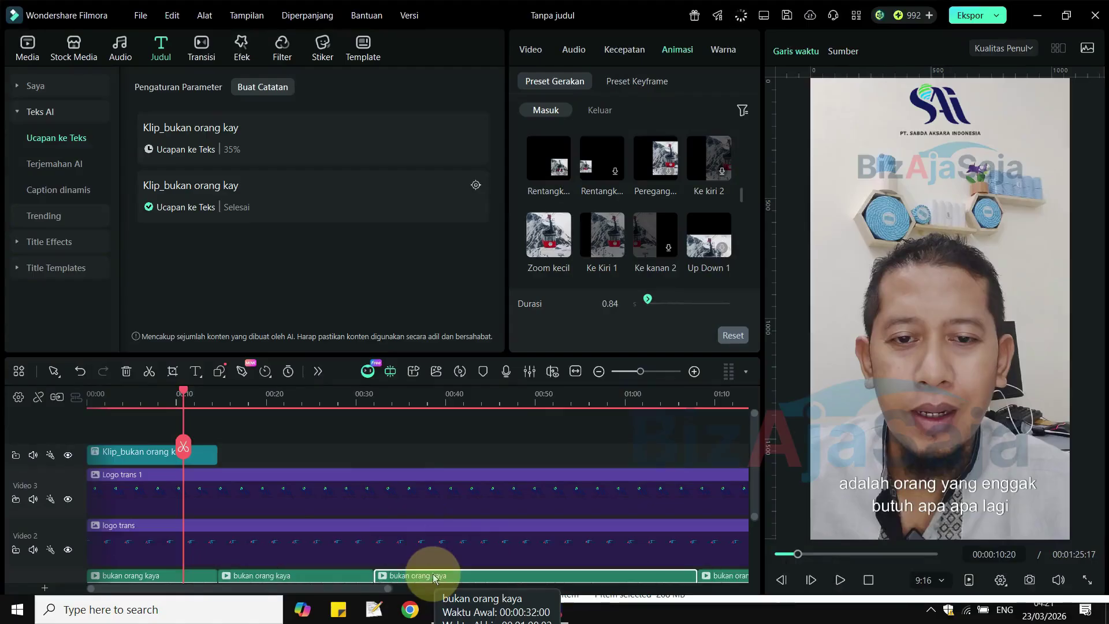
right_click(435, 576)
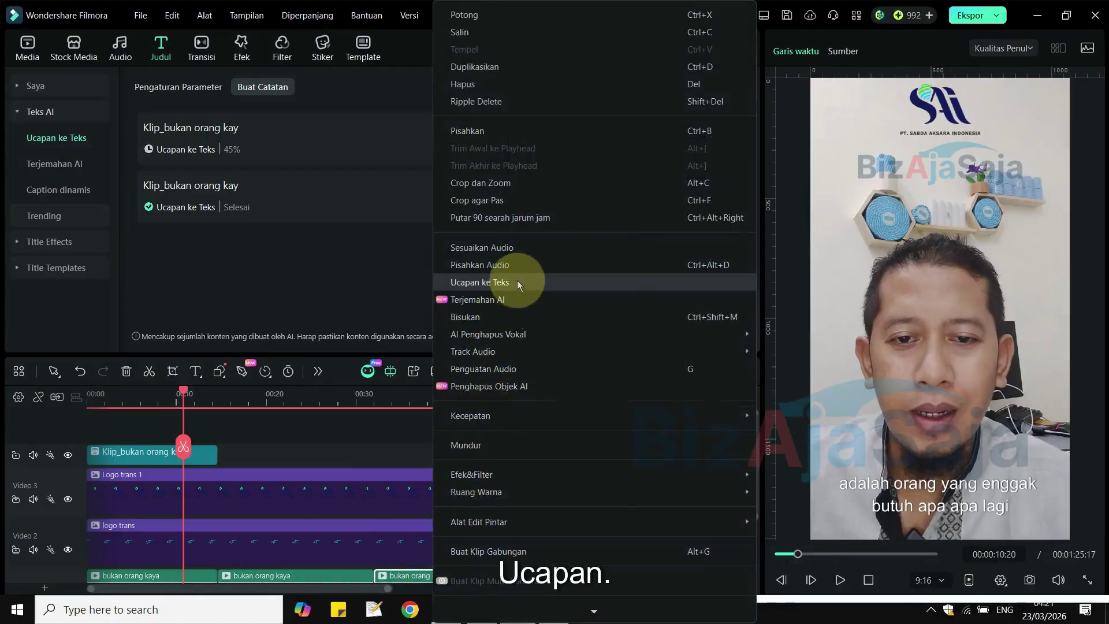
click(517, 282)
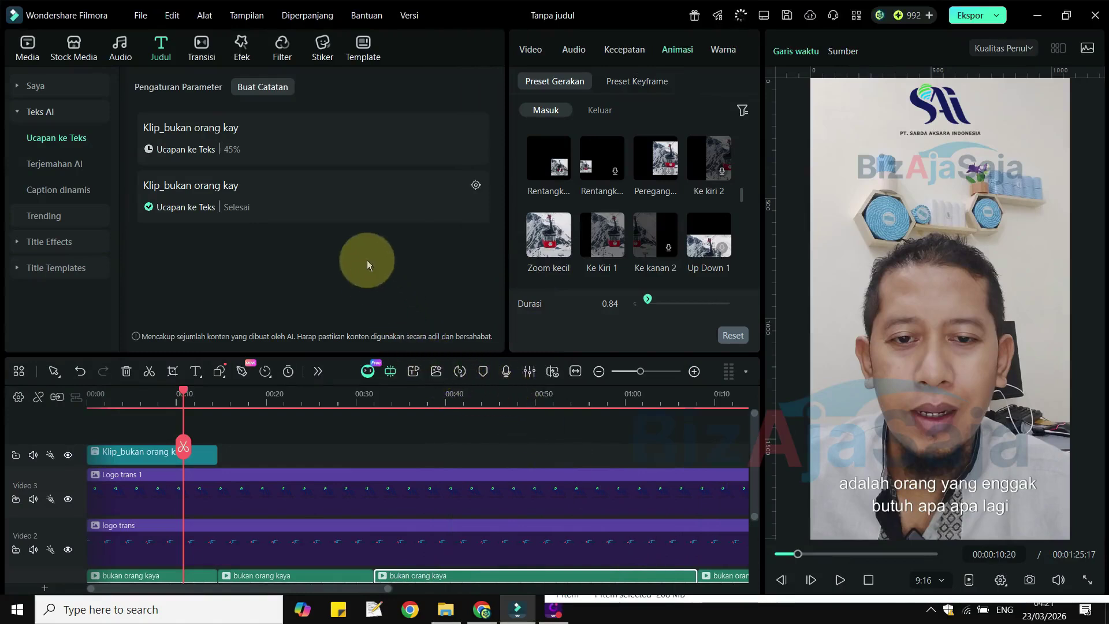
click(364, 206)
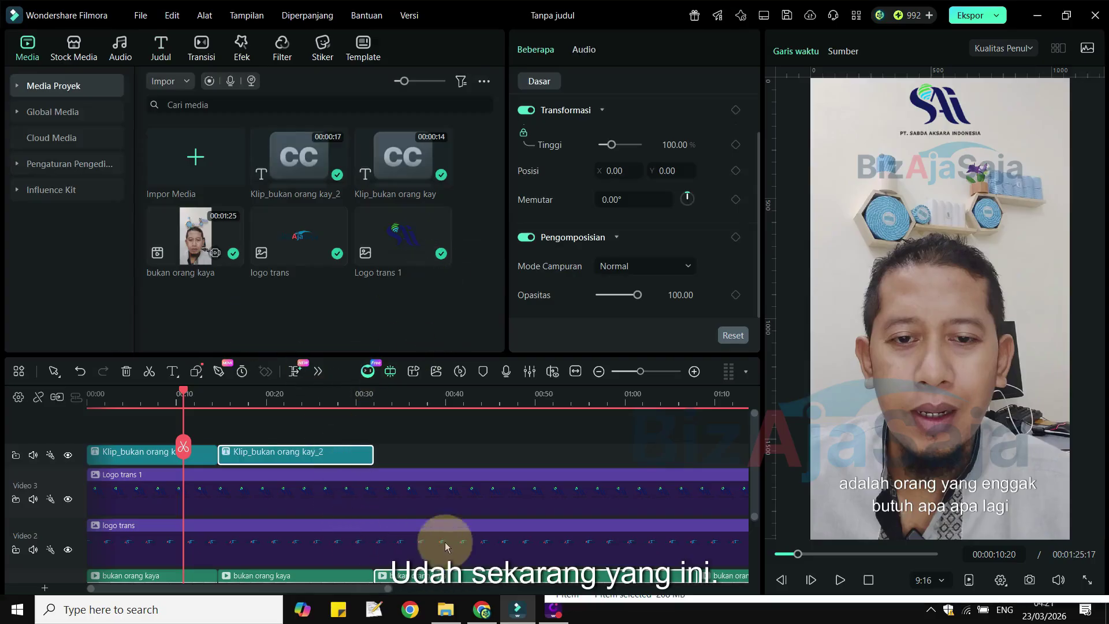
right_click(467, 578)
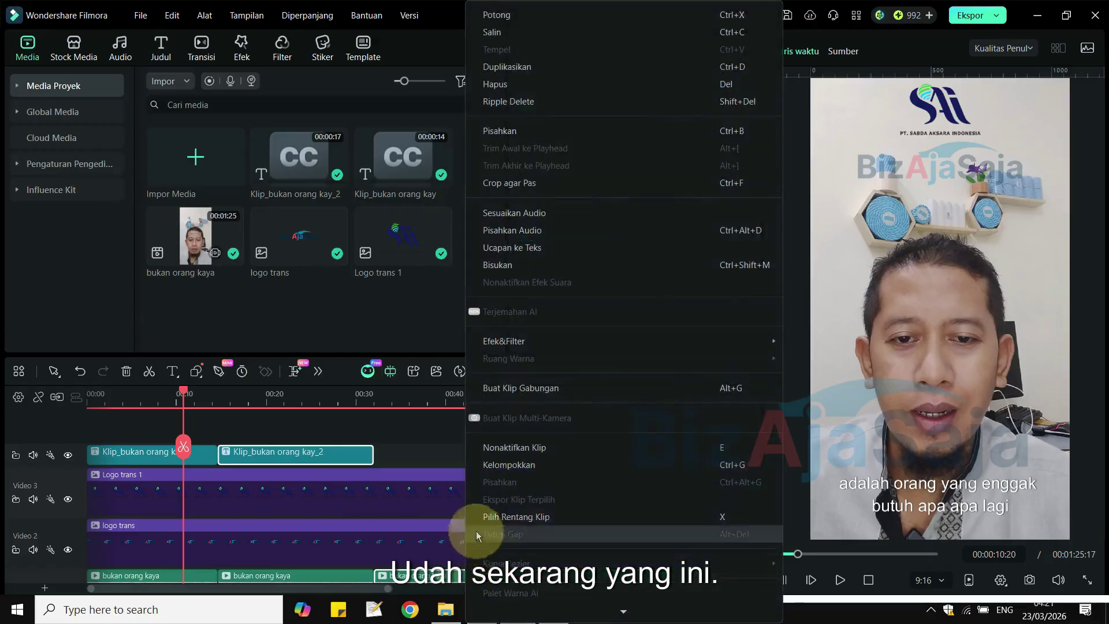
click(430, 434)
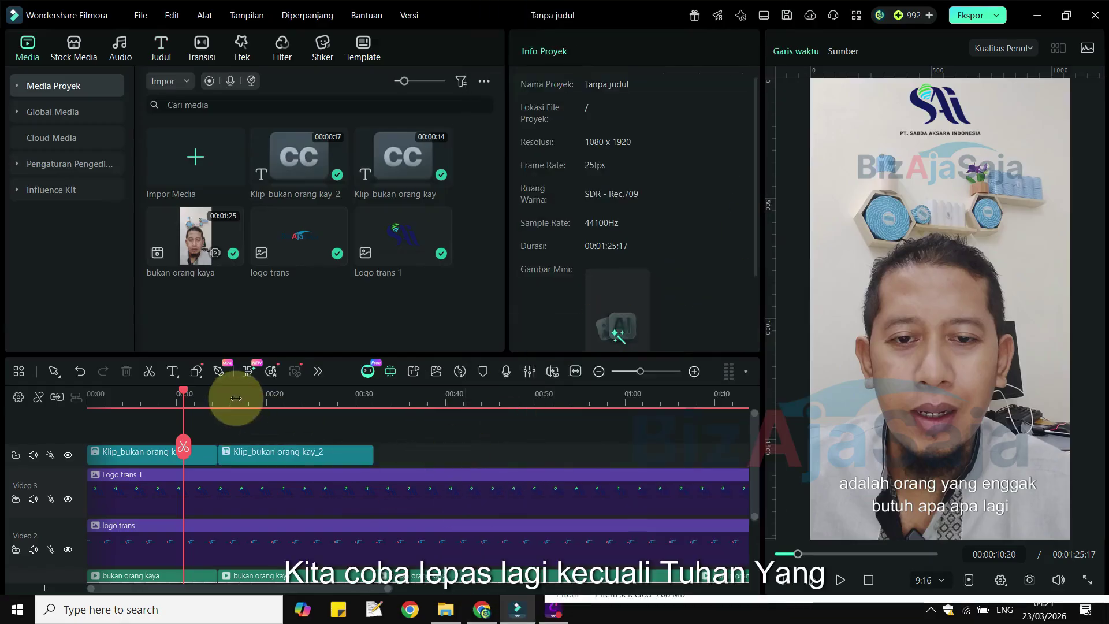
Play the video past the second subtitle clip to check its subtitles, and widen the preview area
key(space)
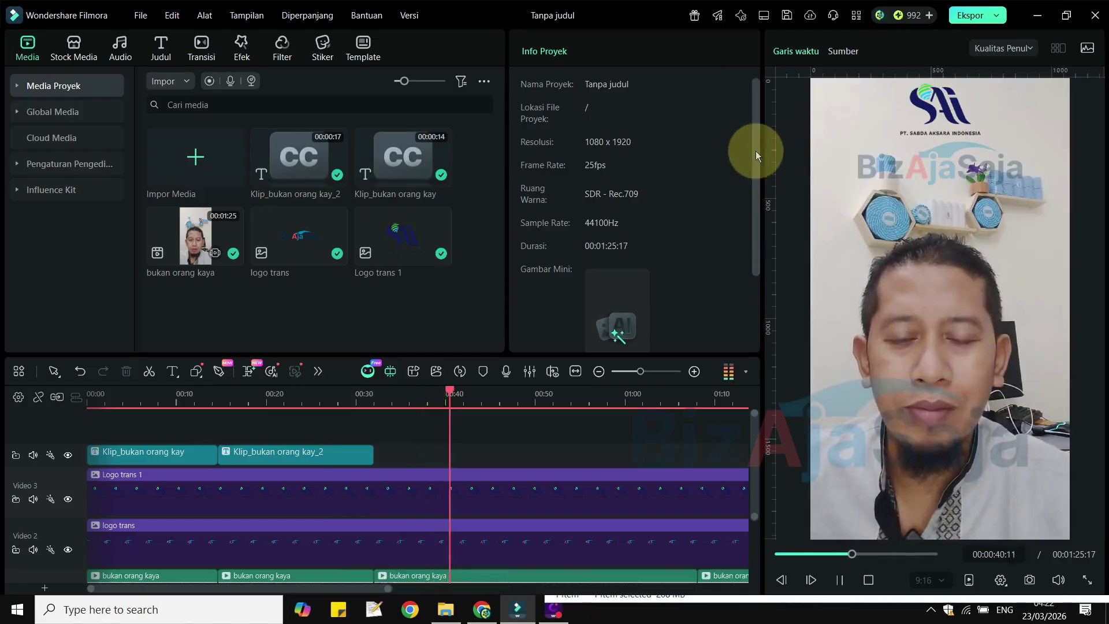
drag(764, 149, 635, 124)
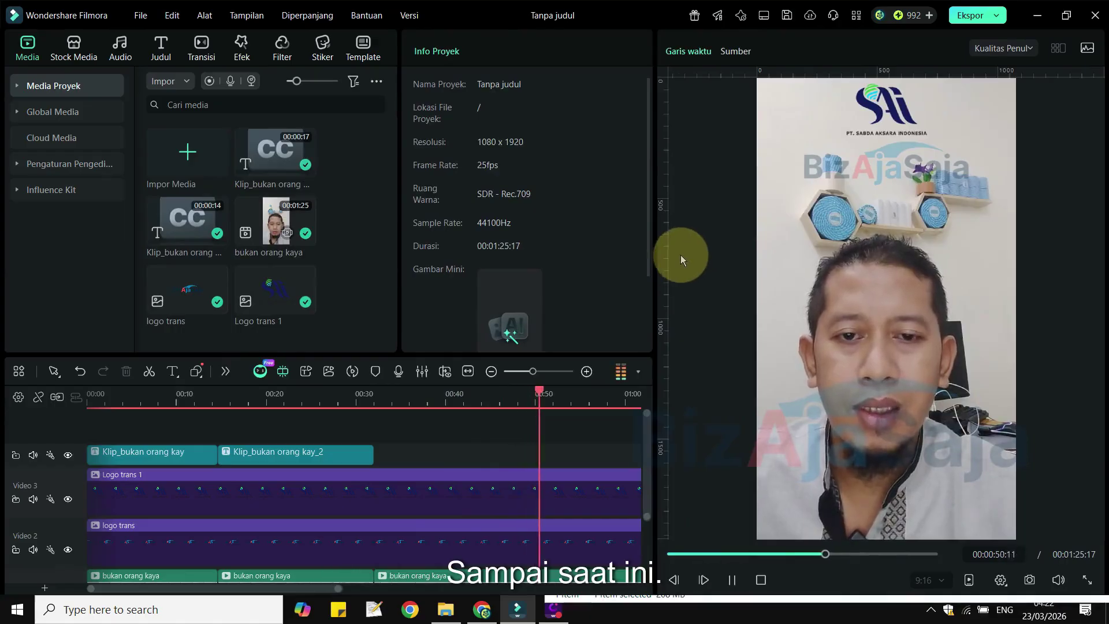
key(space)
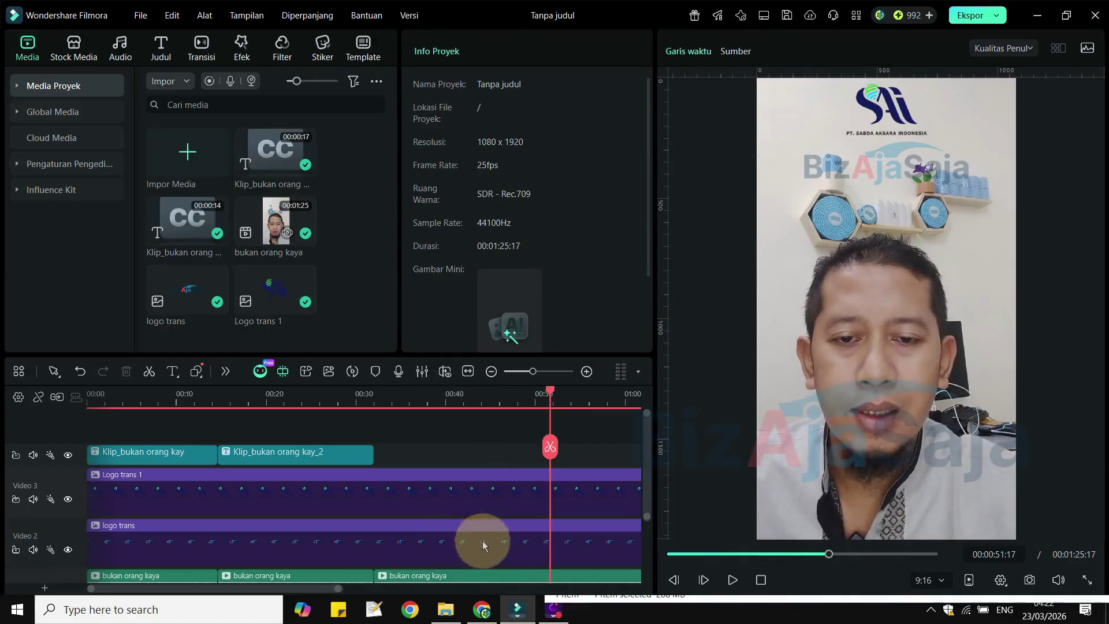
Generate automatic subtitles for the third bukan orang kaya clip with Ucapan ke Teks, in Bahasa Indonesia and SRT format
click(480, 576)
right_click(480, 577)
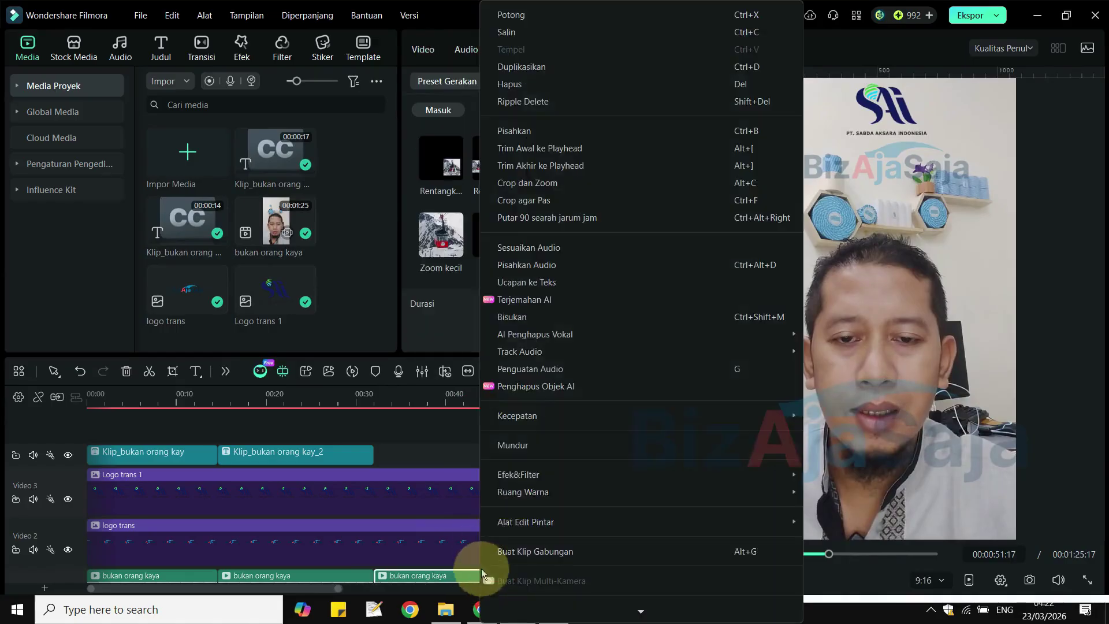
click(526, 282)
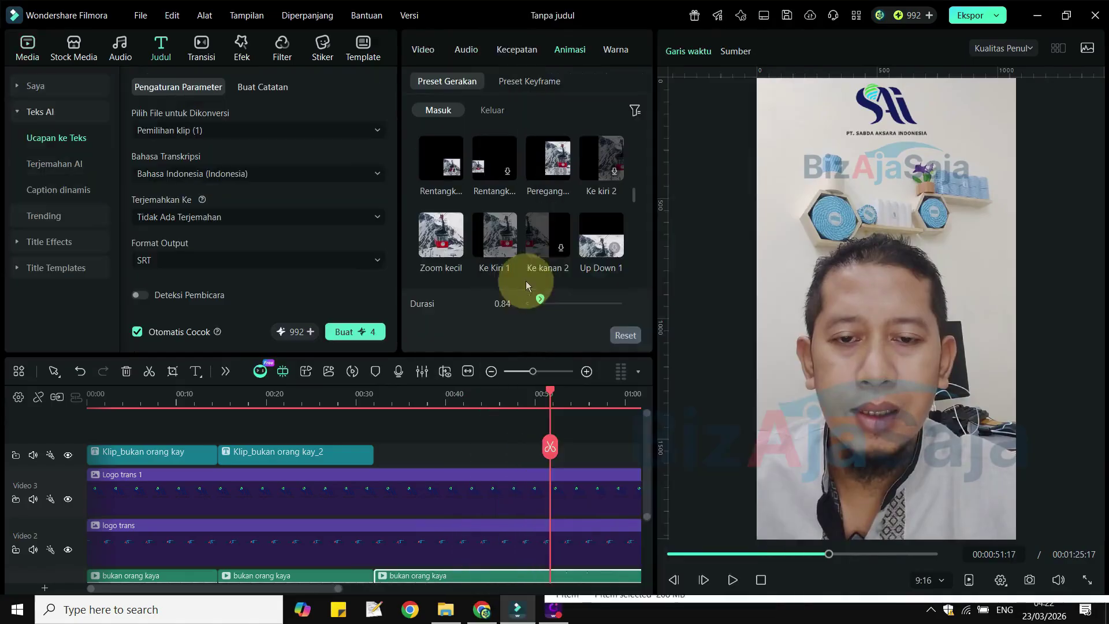
click(368, 332)
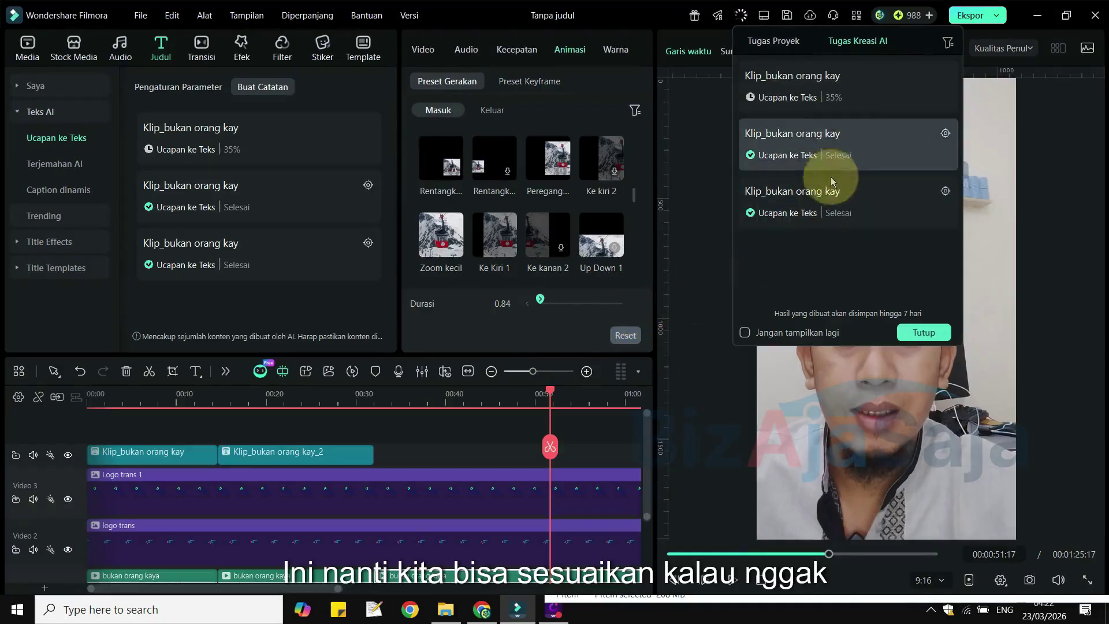
click(720, 299)
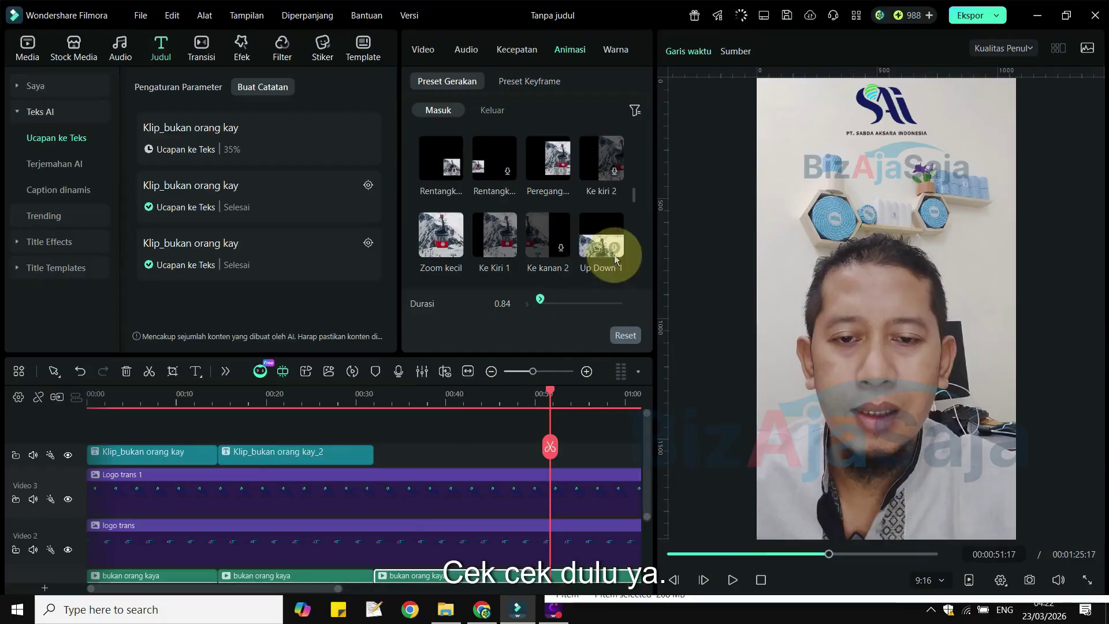
Examine the Video and Teks ke Ucapan settings of the second subtitle clip, Klip_bukan orang kay_2
click(324, 452)
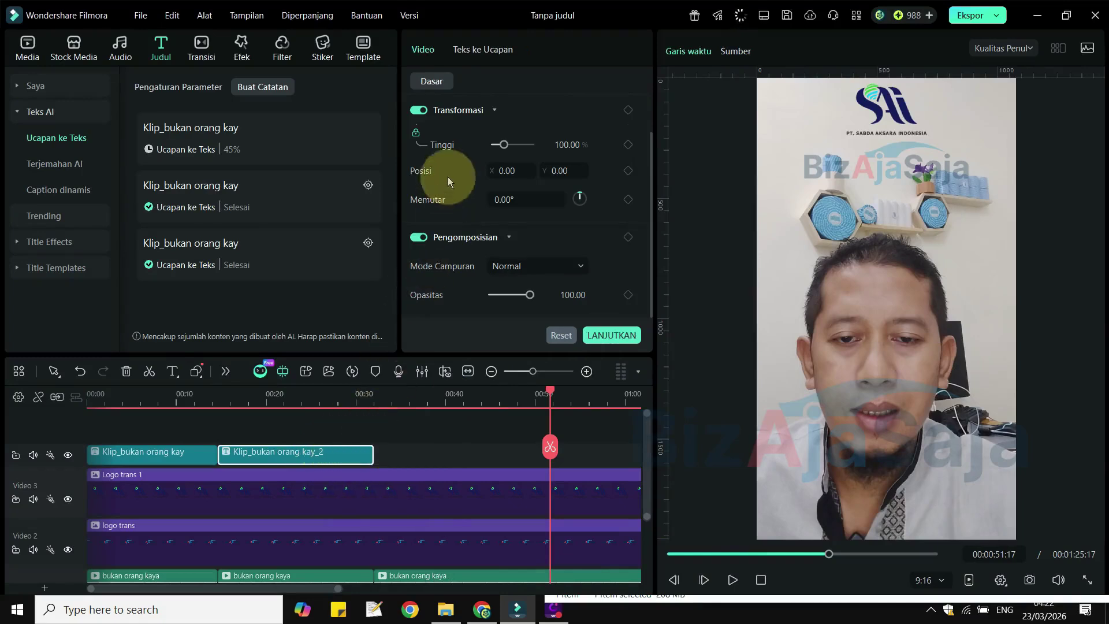
click(477, 52)
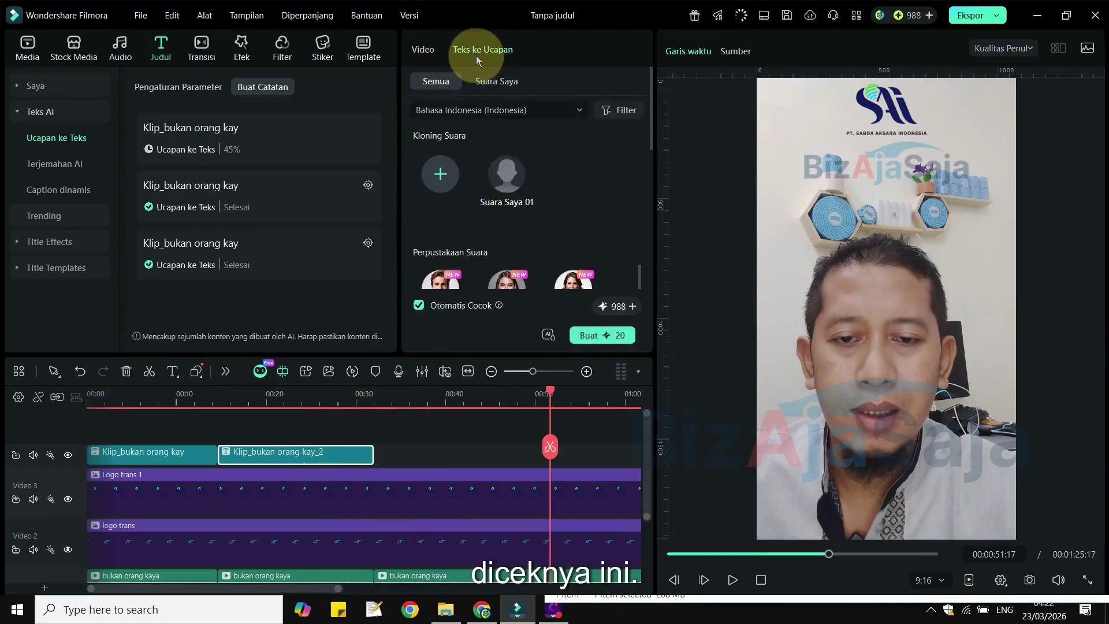
click(427, 57)
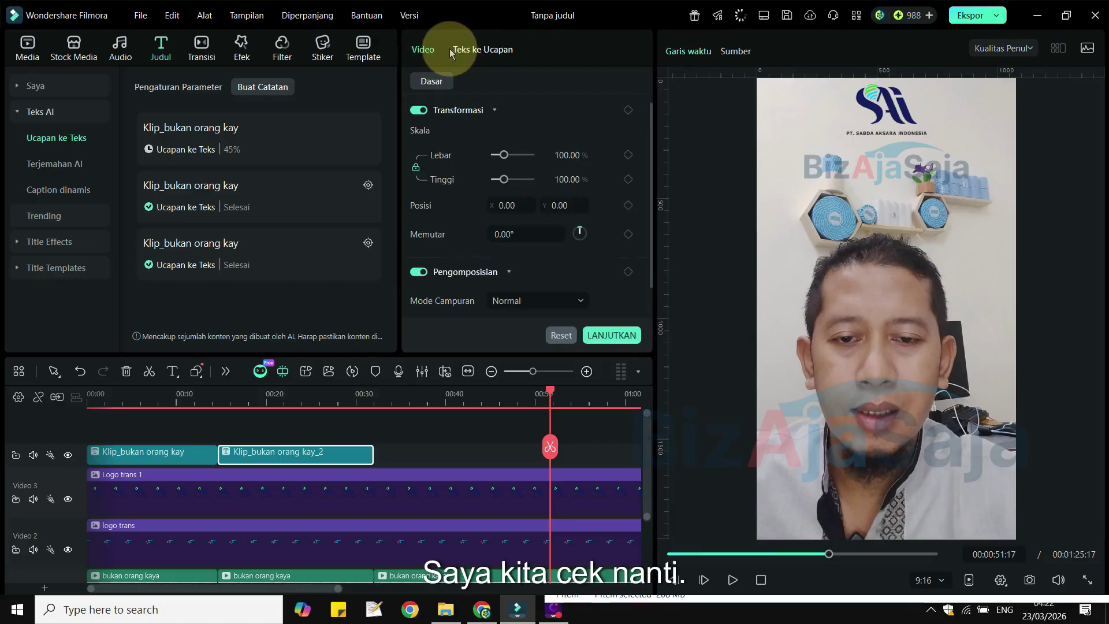
scroll(497, 167, down, 1)
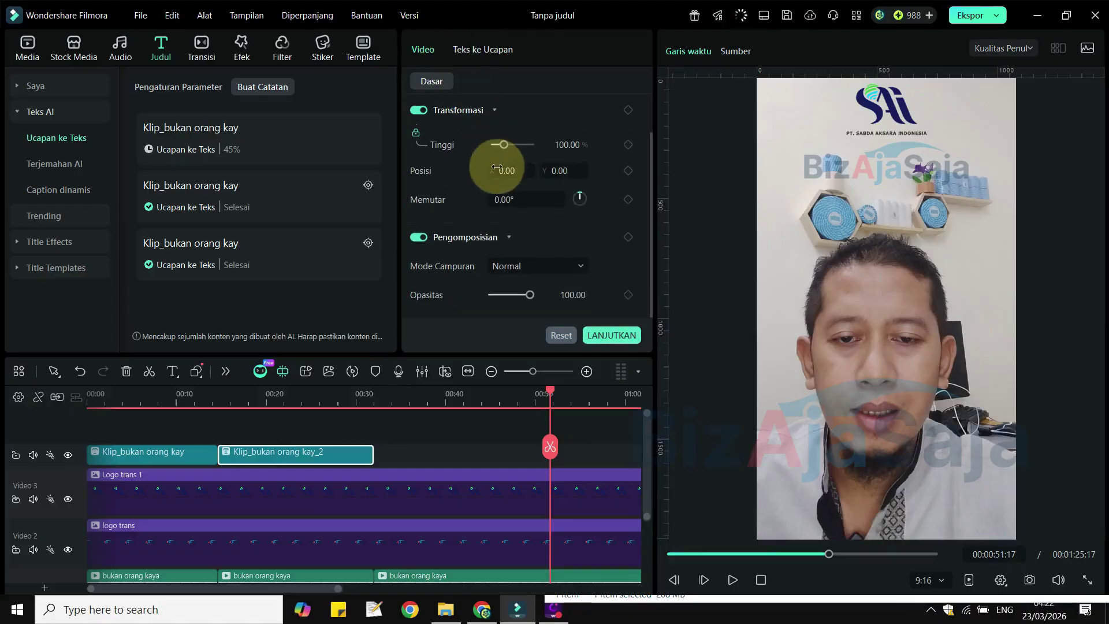
Examine the subtitle lines and time codes of Klip_bukan orang kay_2 in the subtitle editor, and close it without saving
scroll(495, 162, up, 1)
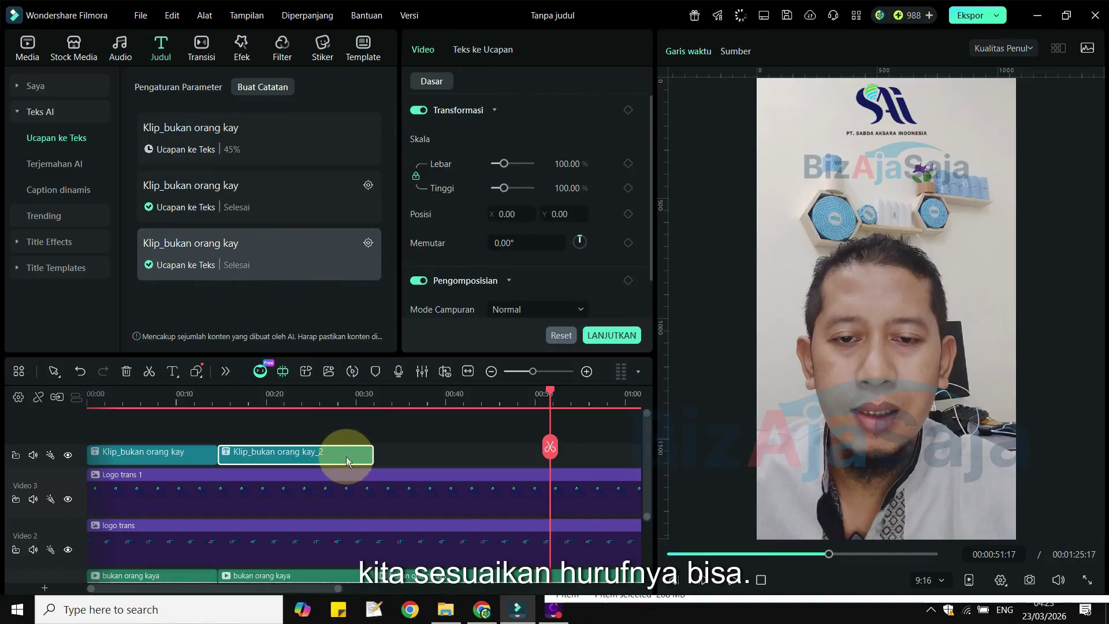
click(341, 395)
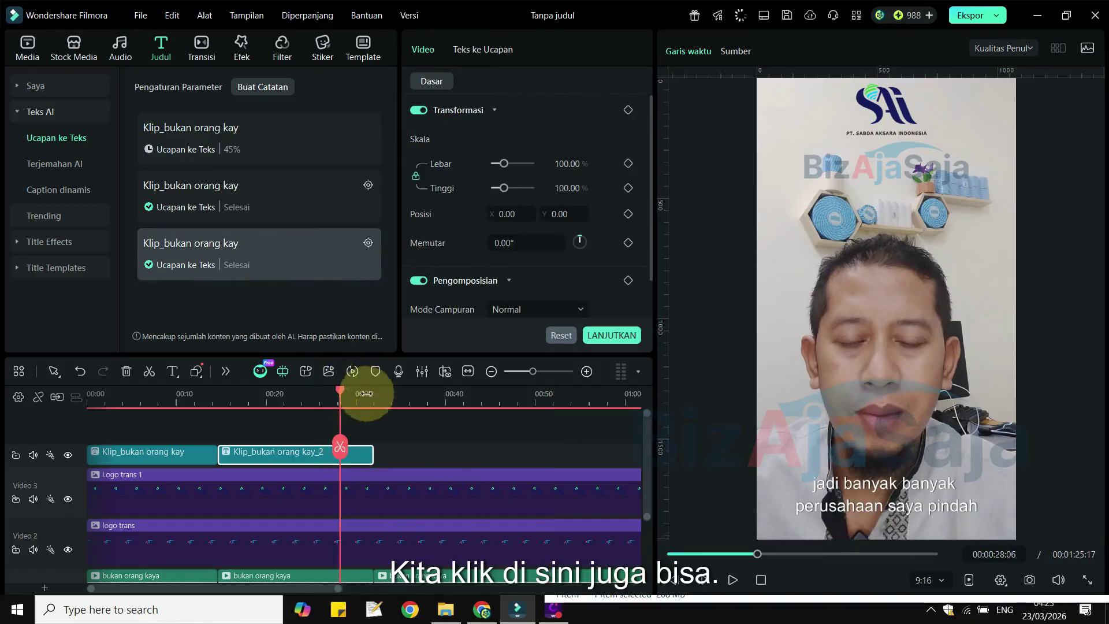
click(843, 484)
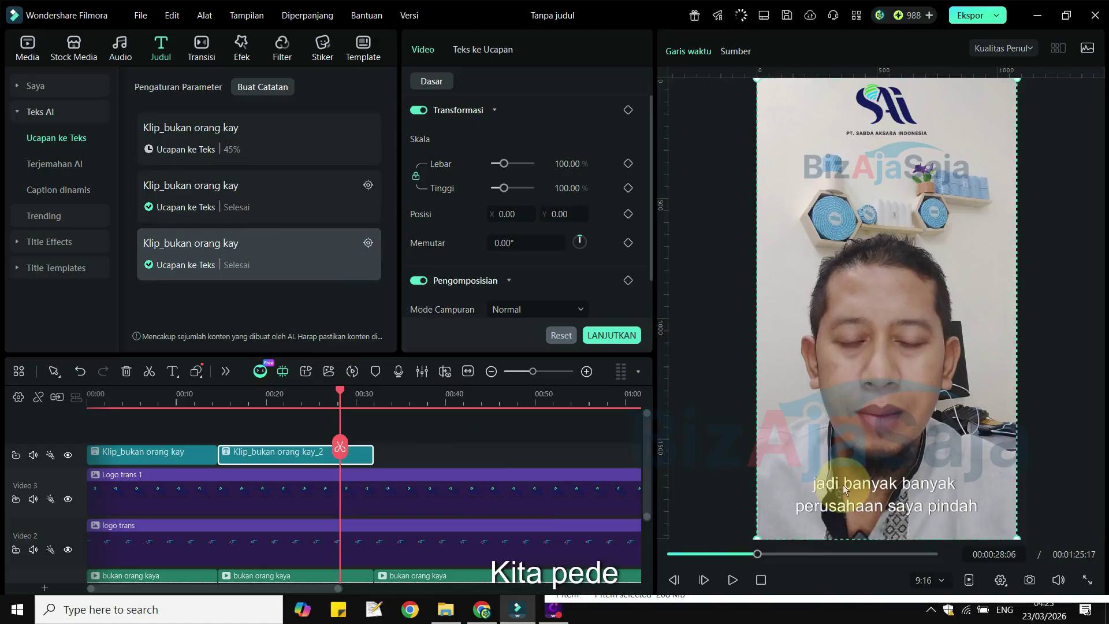
click(289, 258)
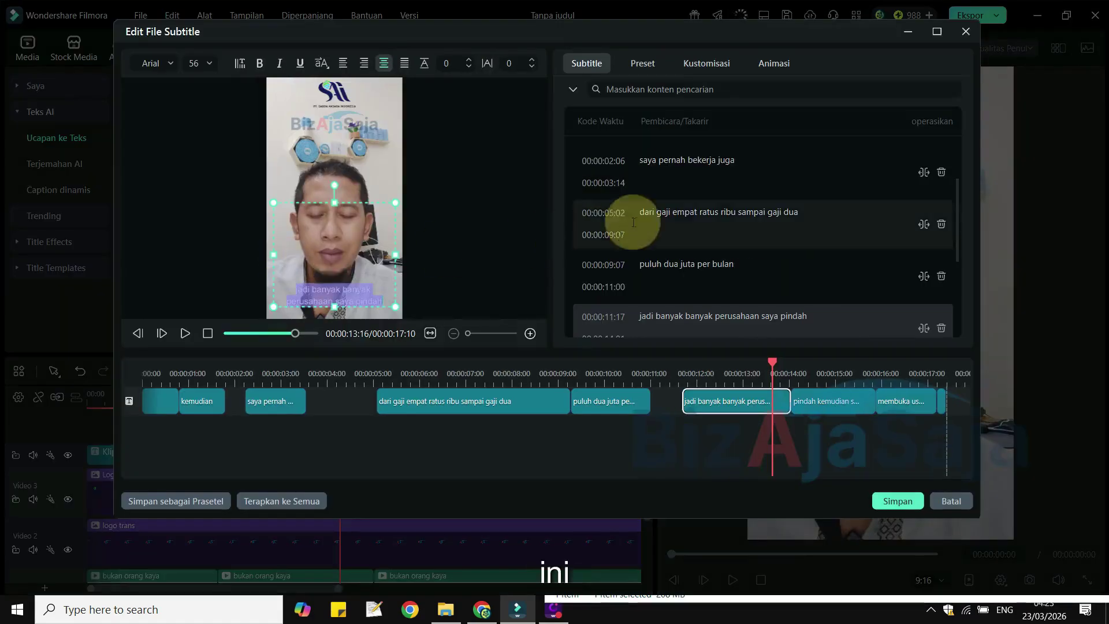
click(722, 267)
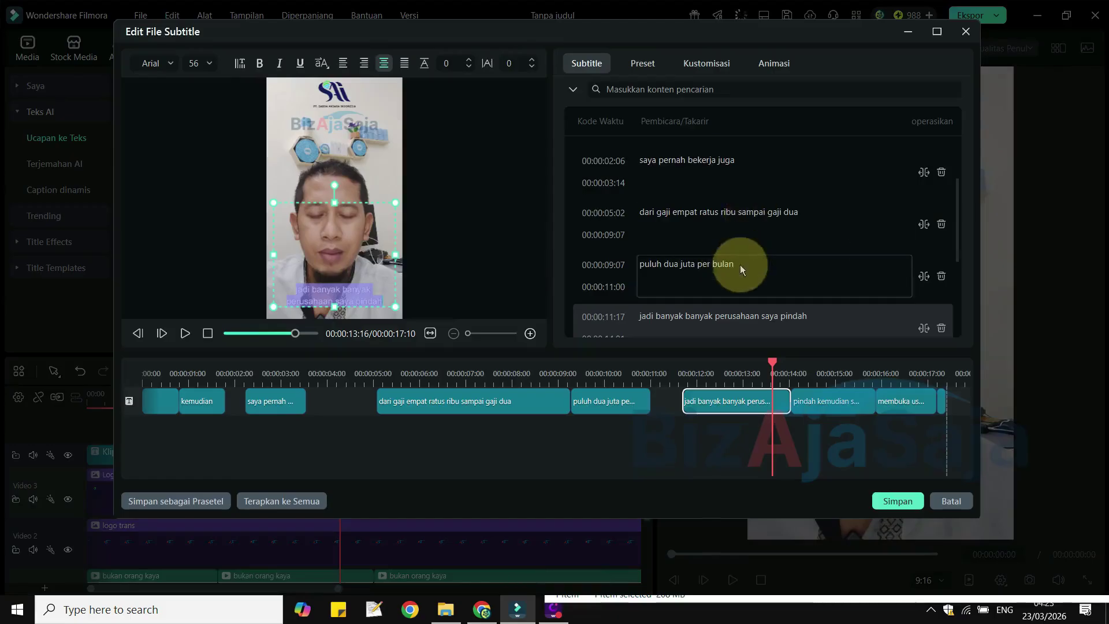
mouse_move(679, 209)
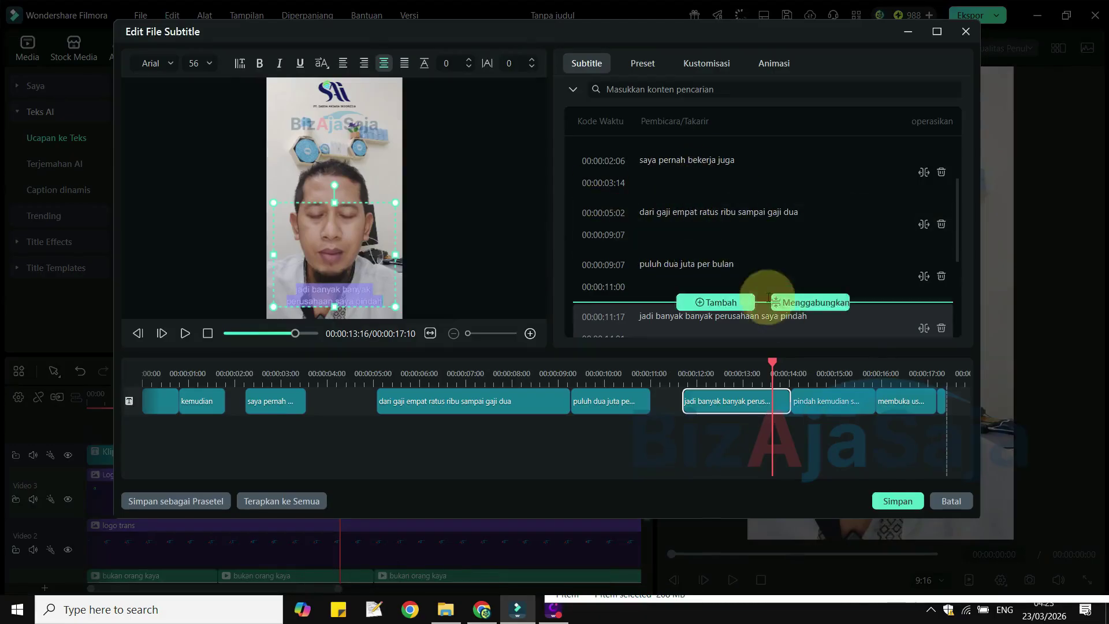
click(950, 500)
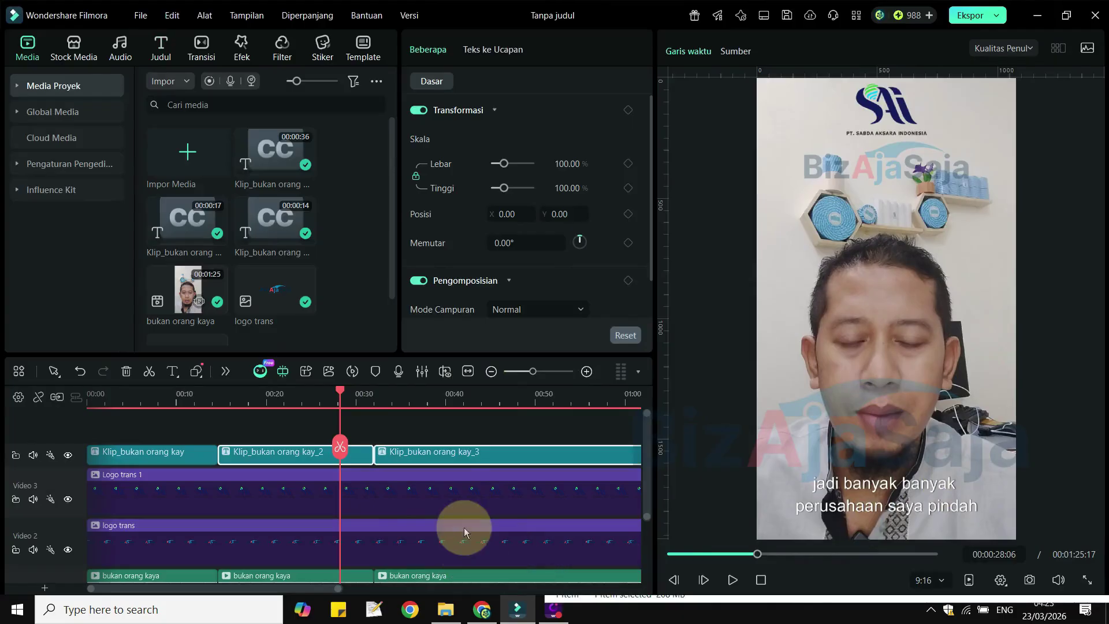
Generate automatic subtitles for the fourth bukan orang kaya clip with Ucapan ke Teks, in Bahasa Indonesia and SRT format
ctrl+scroll(453, 500, down, 3)
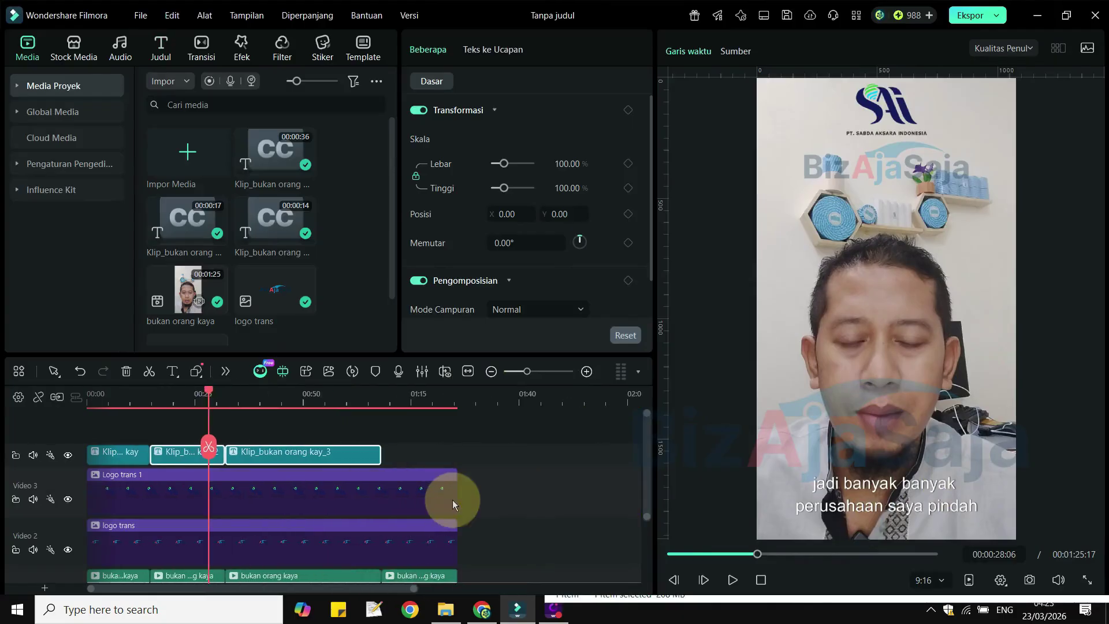
click(399, 579)
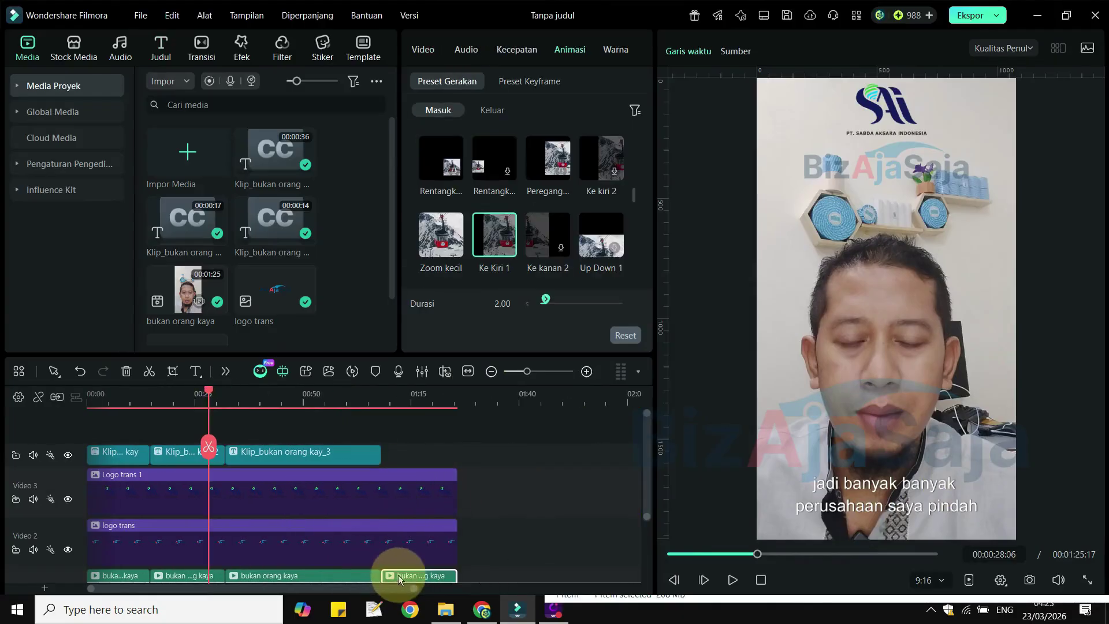
right_click(398, 579)
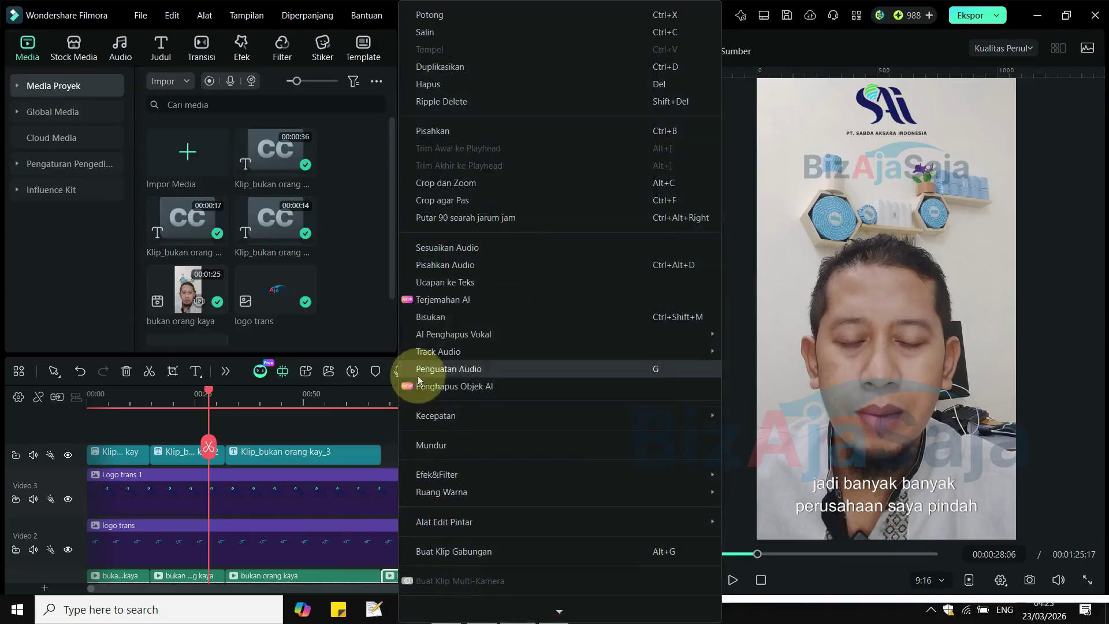
click(442, 282)
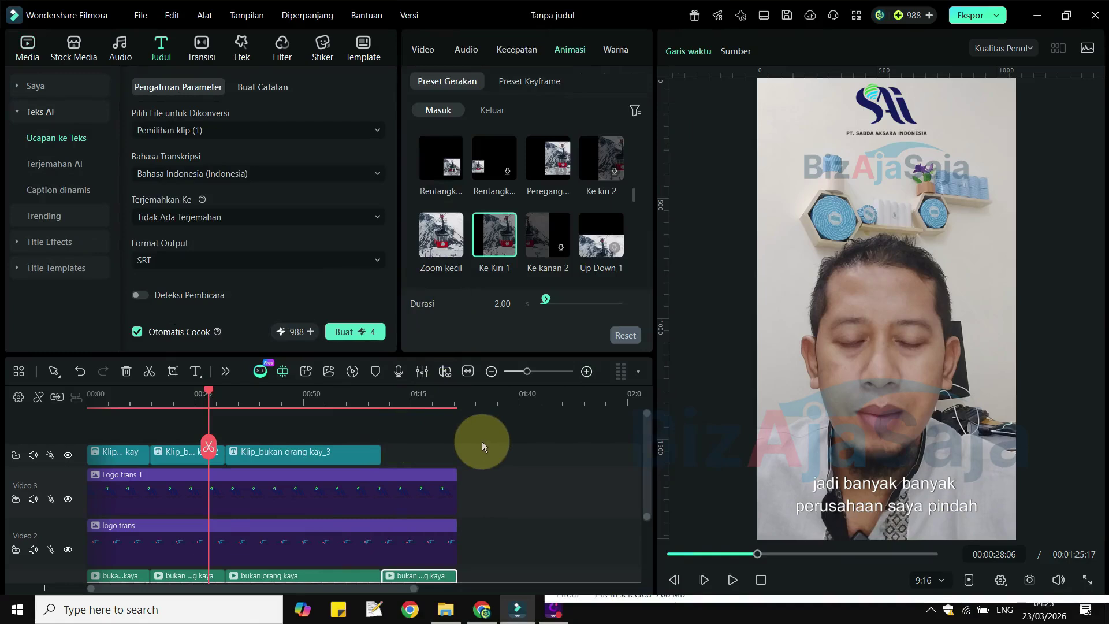
click(487, 471)
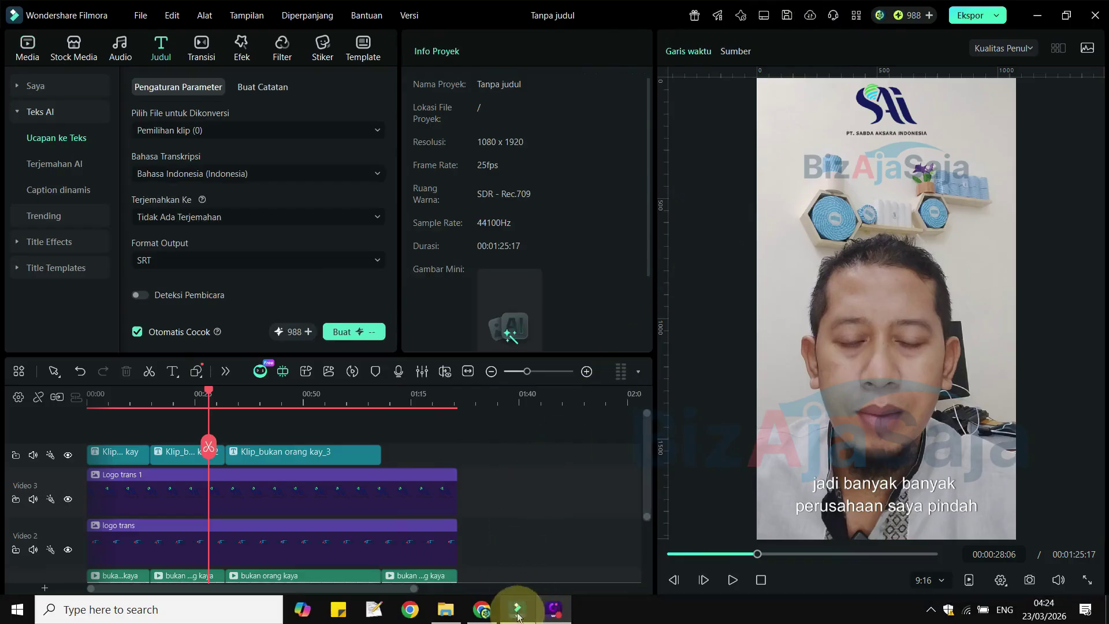
mouse_move(516, 606)
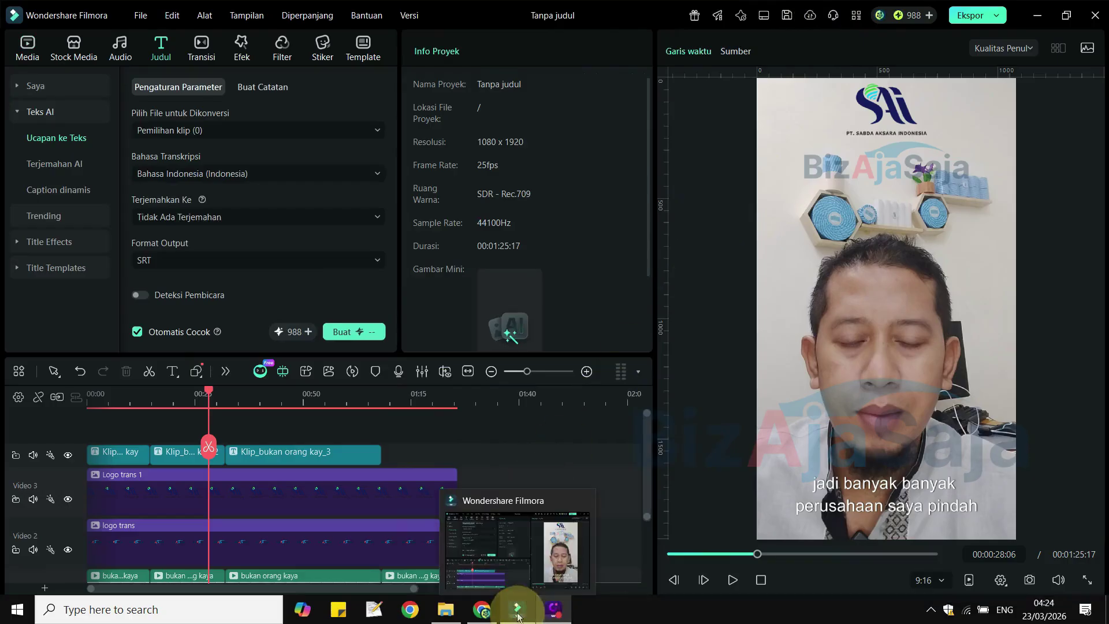
click(430, 577)
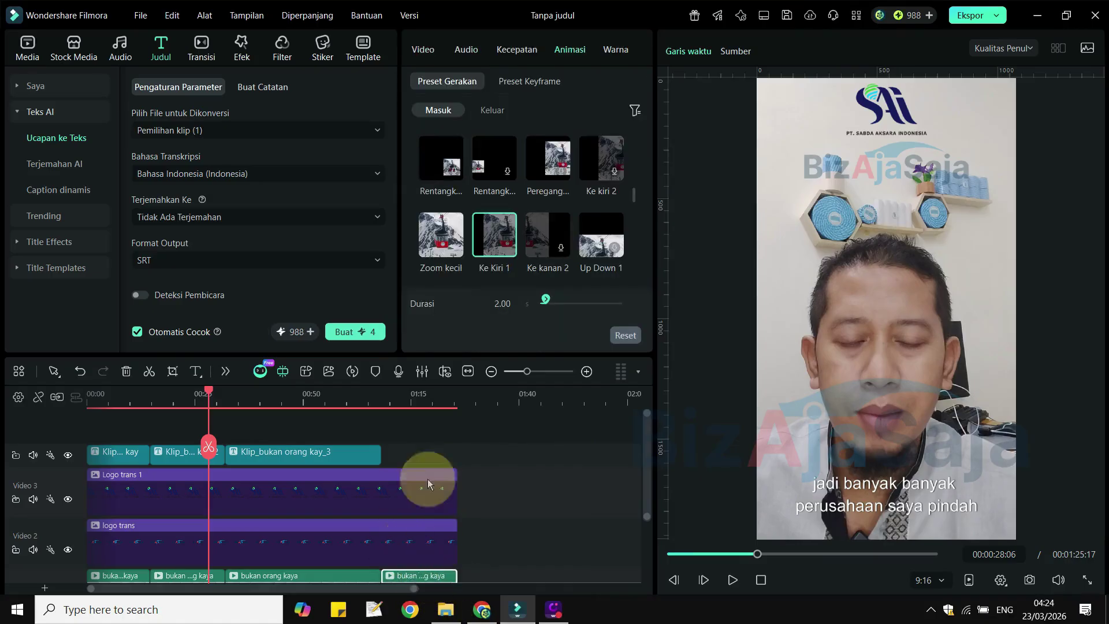
click(348, 332)
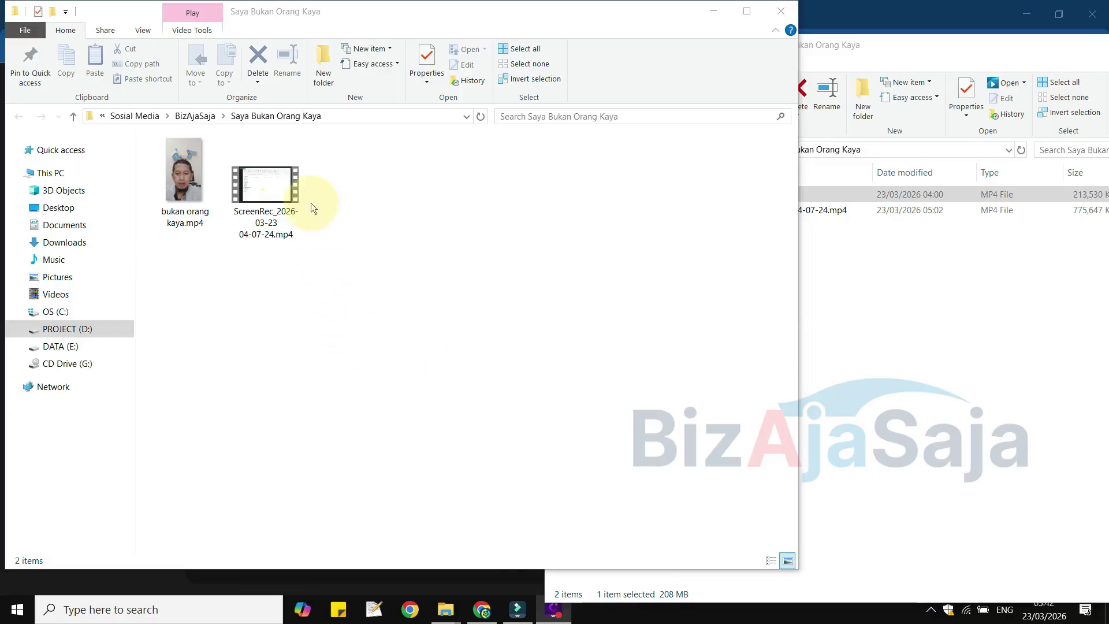
Switch from File Explorer back to Filmora and play the video from about 00:01:07 to check the last clip's subtitles
click(283, 179)
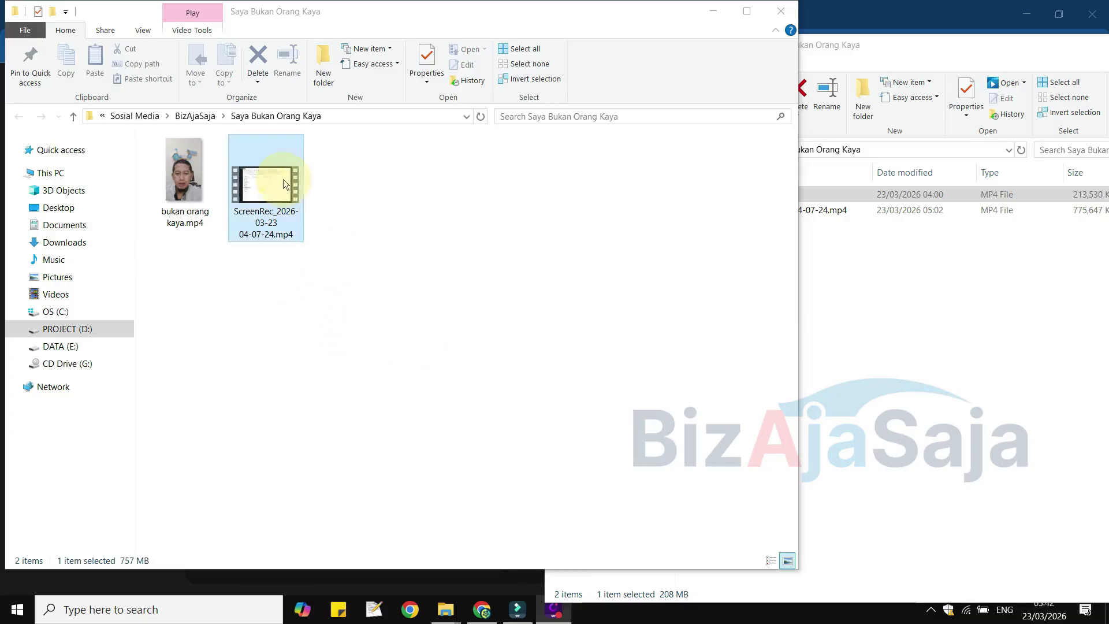
click(476, 228)
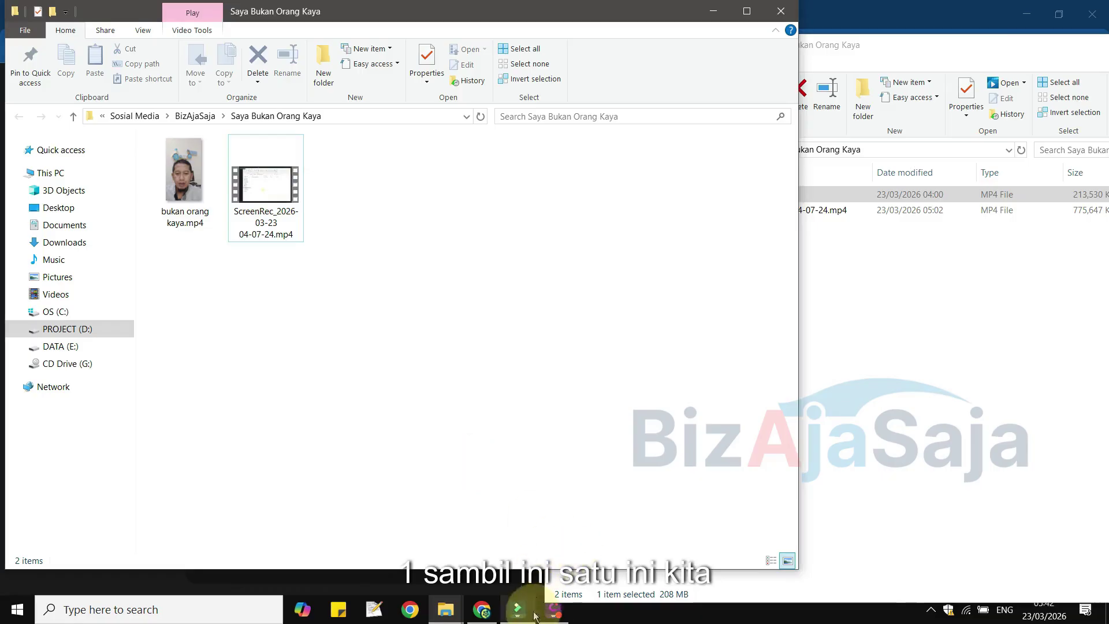
click(516, 607)
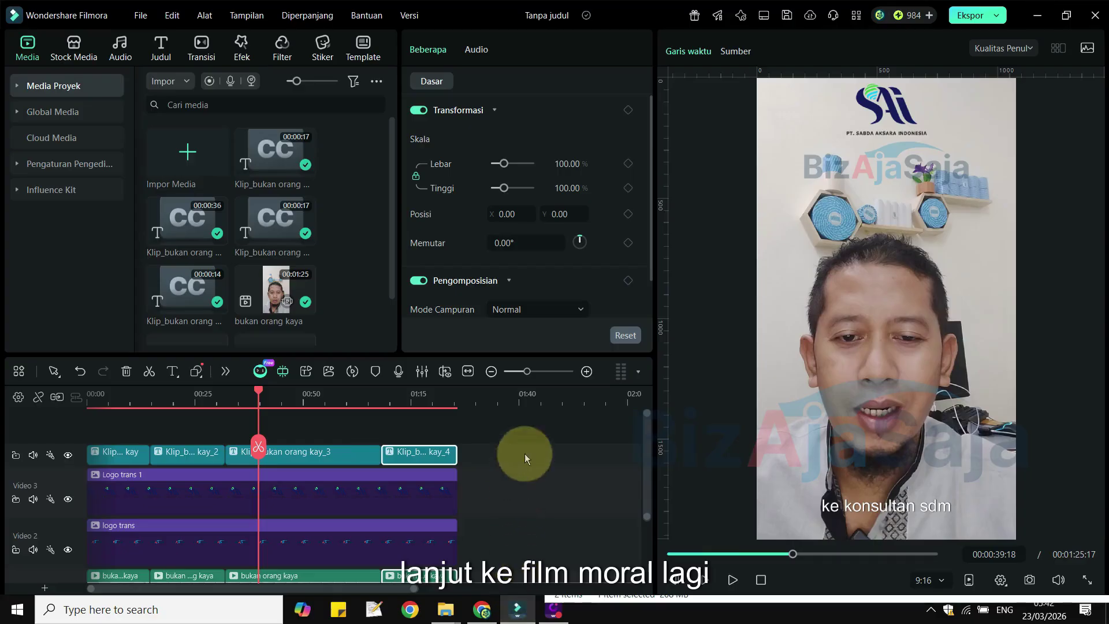
click(377, 398)
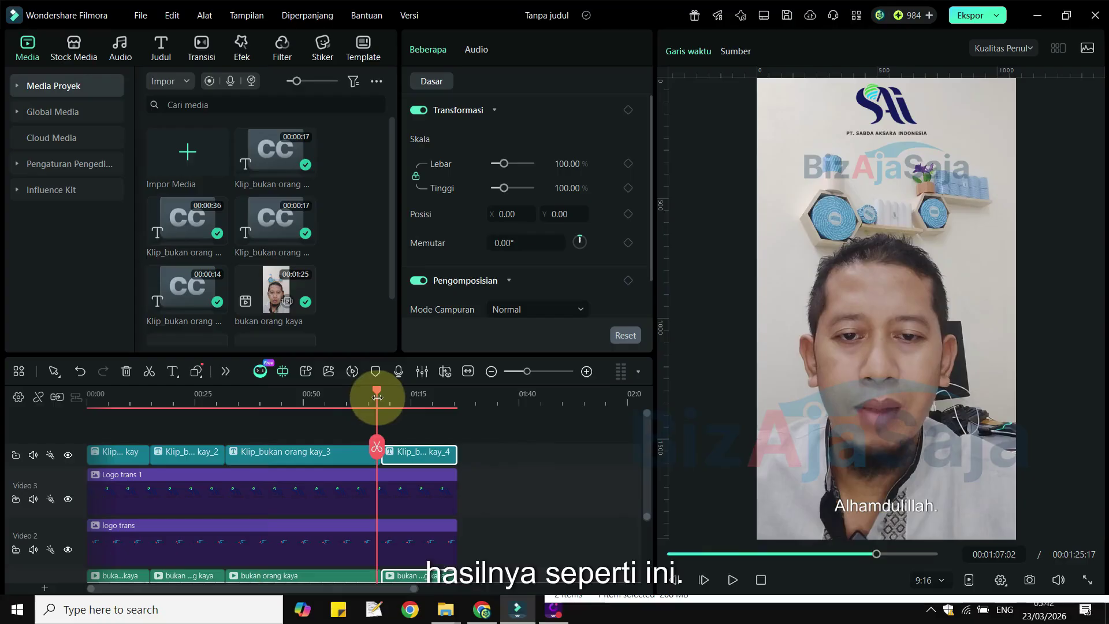
key(space)
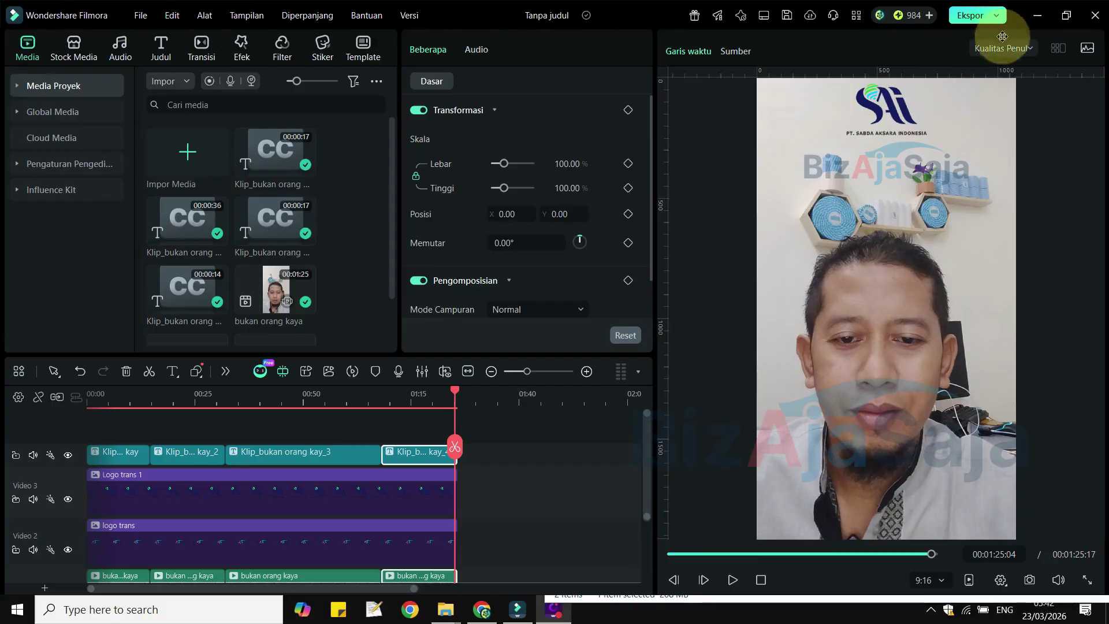
In the device export settings, title the video "Orany kaya sesungguhnya" and open the thumbnail editor
click(995, 12)
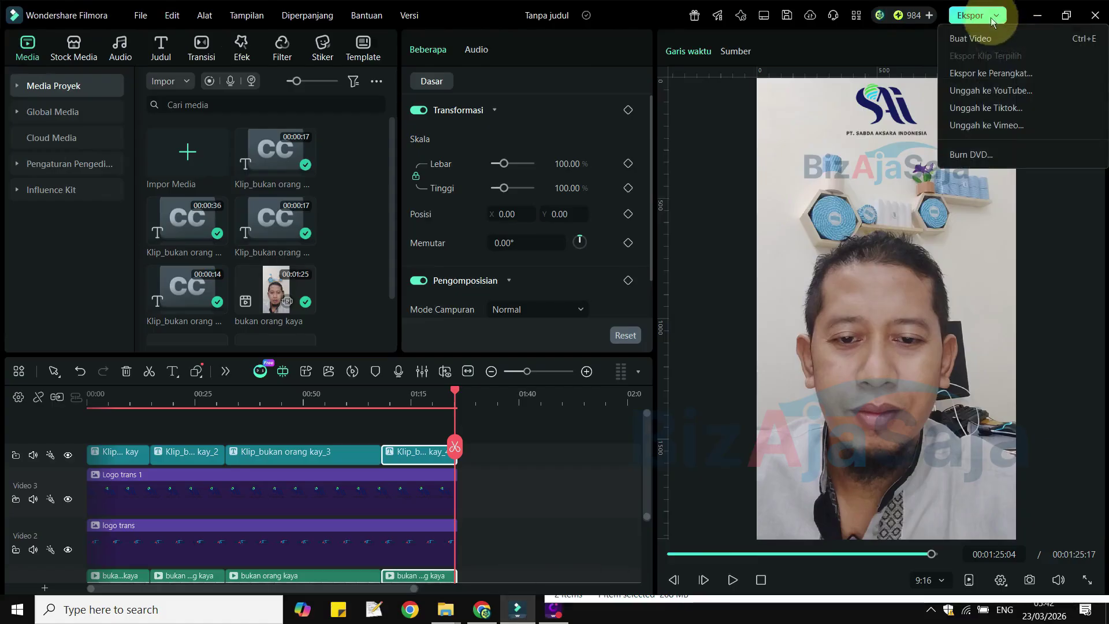
key(Escape)
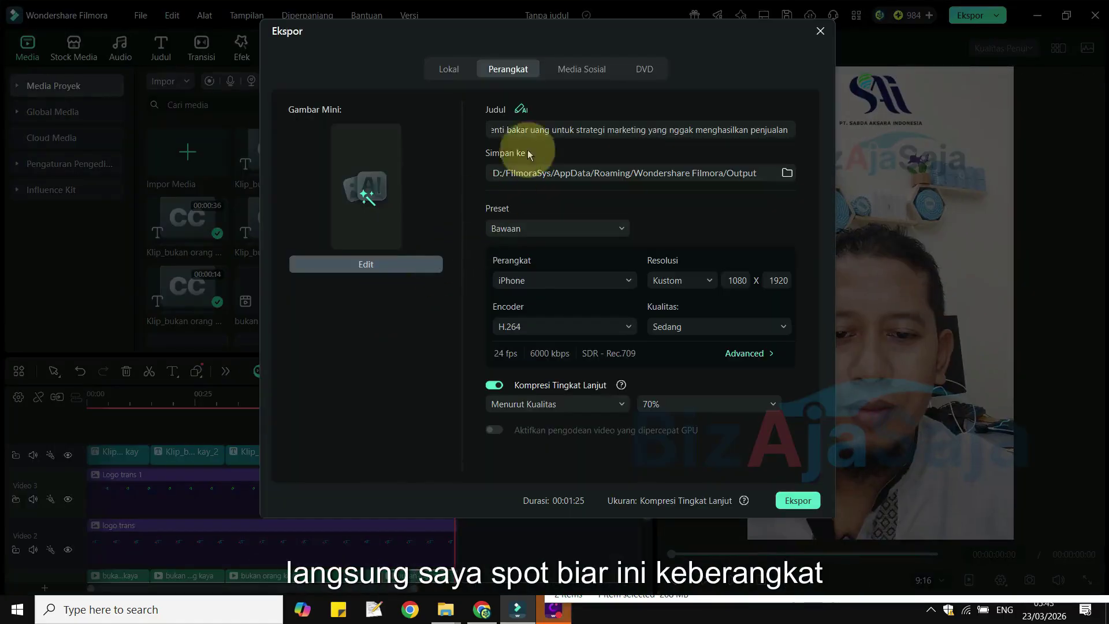
double_click(590, 130)
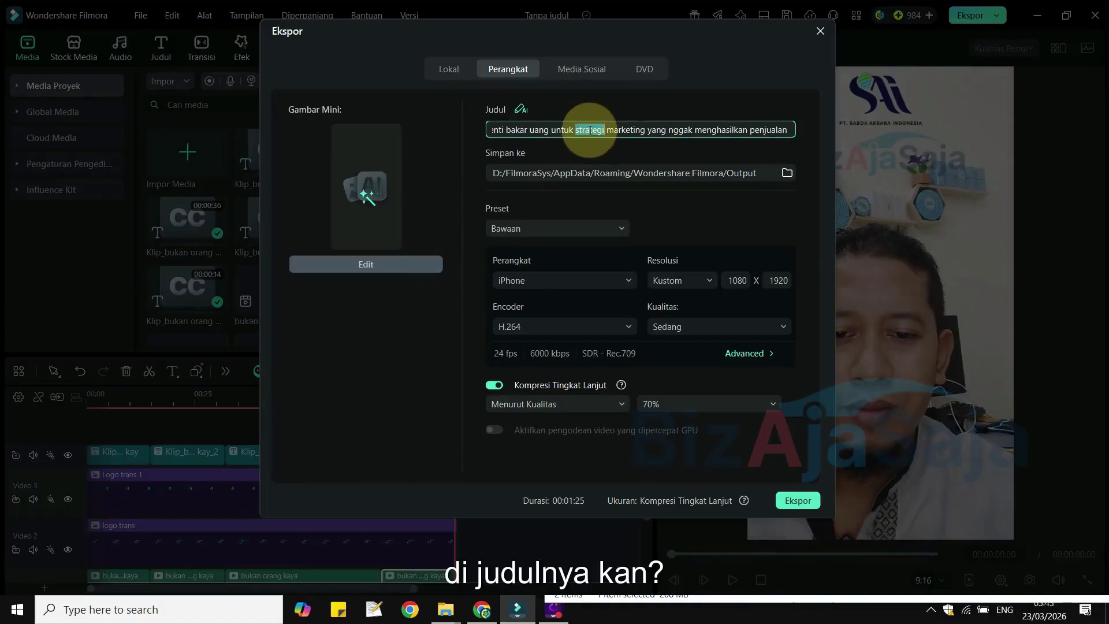
key(Home)
key(shift+End)
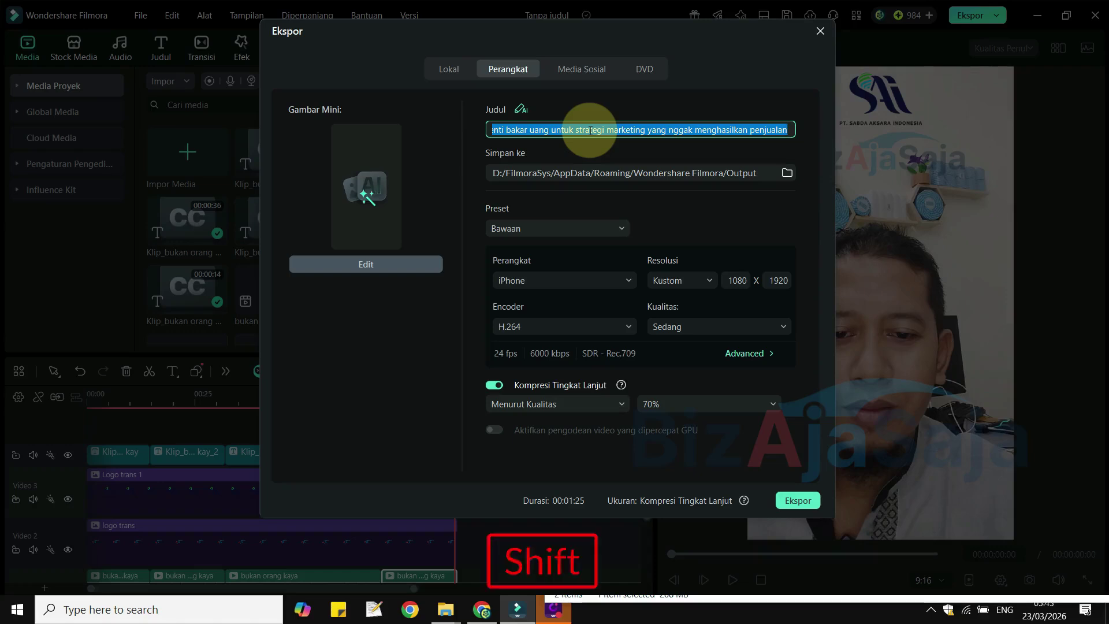
text(Oran)
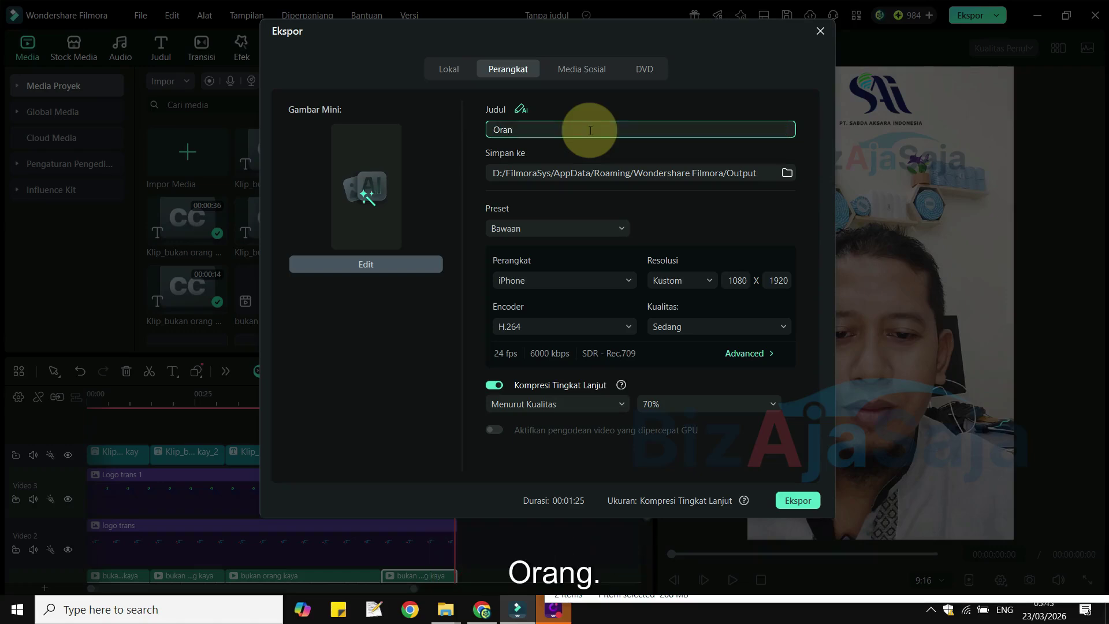
text(y kaya ses)
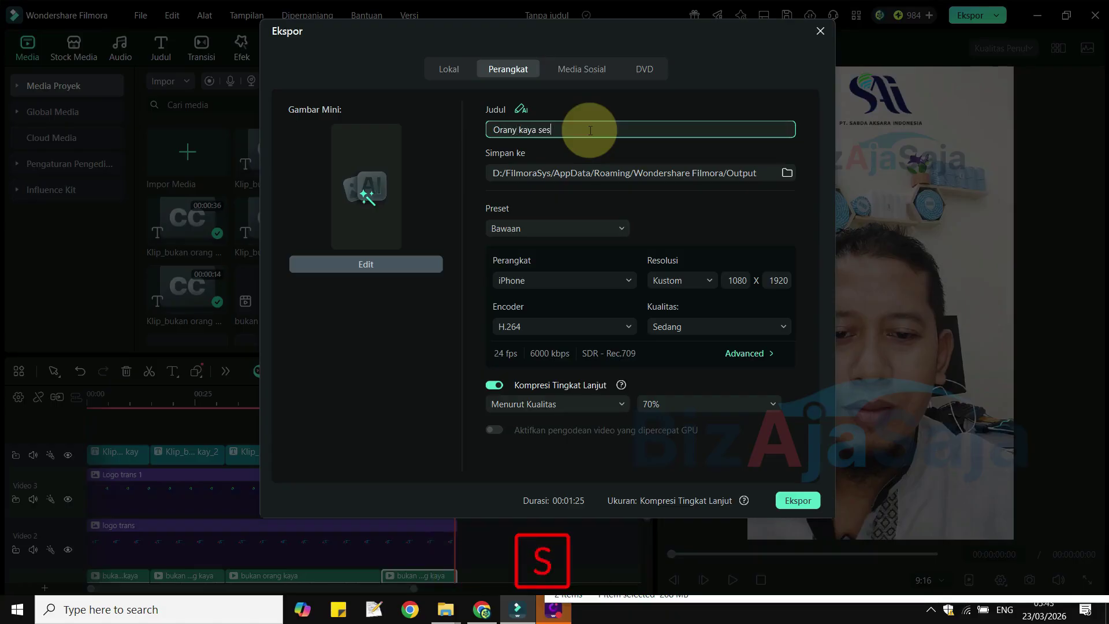
text(ungguhn)
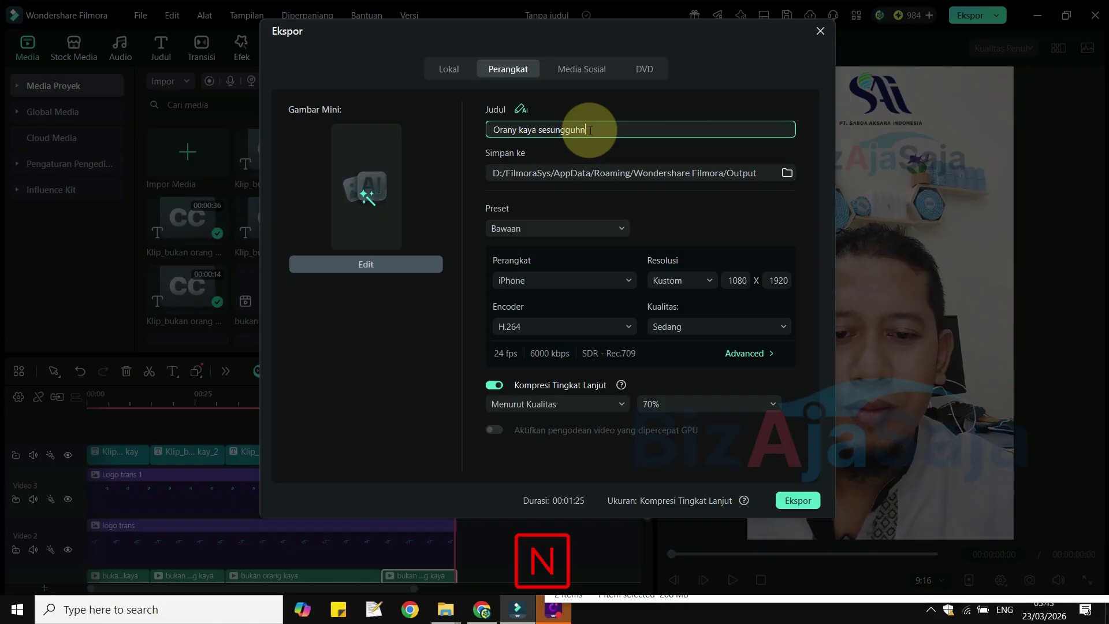
text(ya)
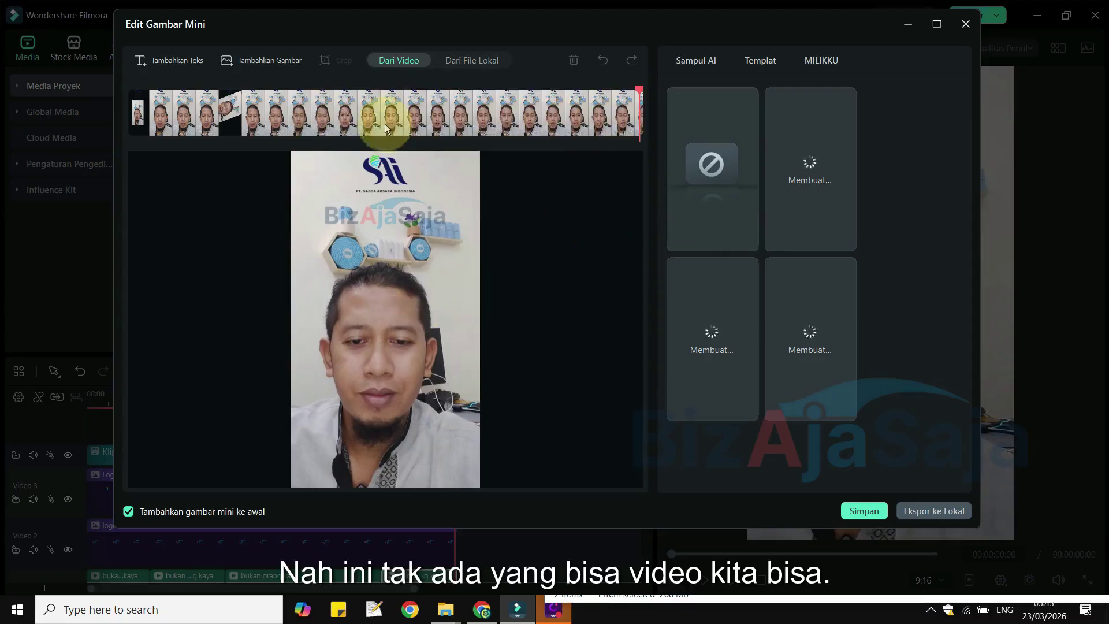
Pick a frame from the early part of the video as the thumbnail image
click(171, 116)
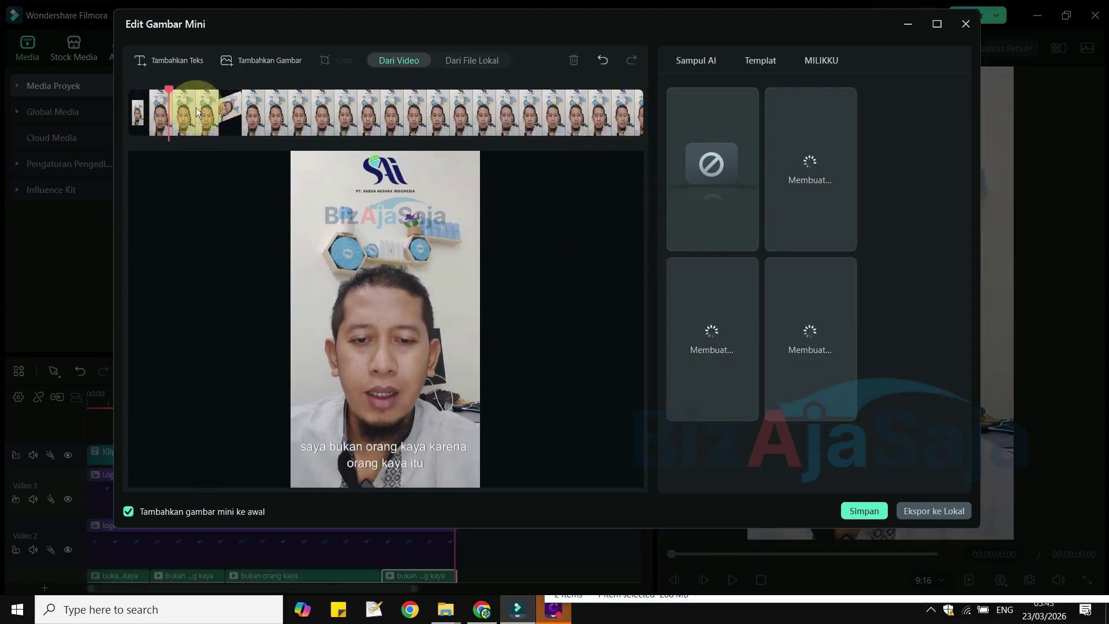
click(234, 114)
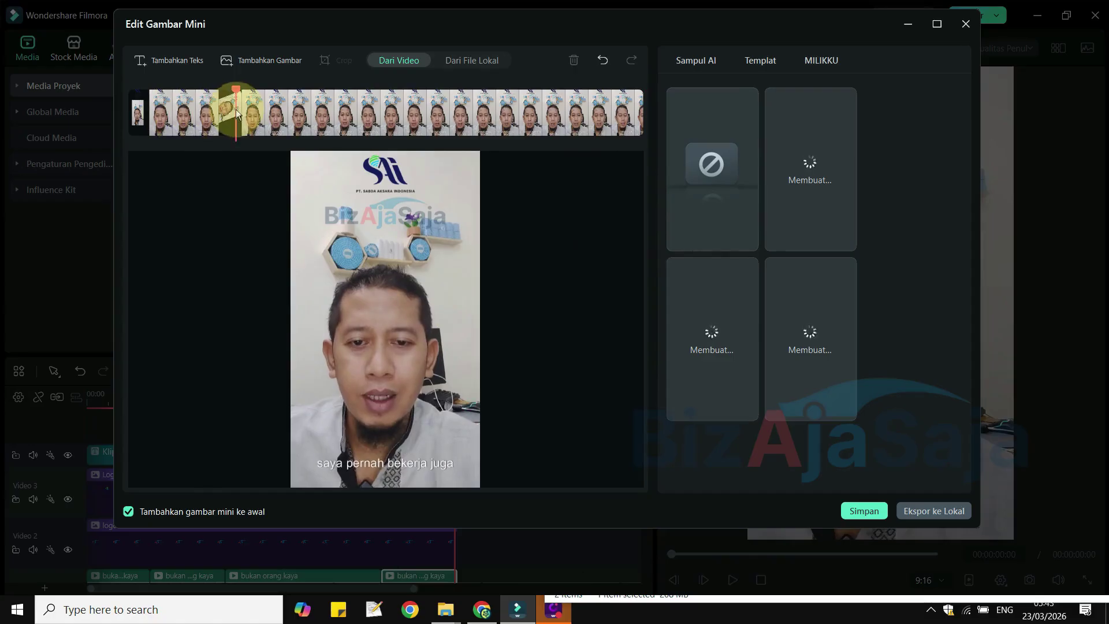
click(206, 111)
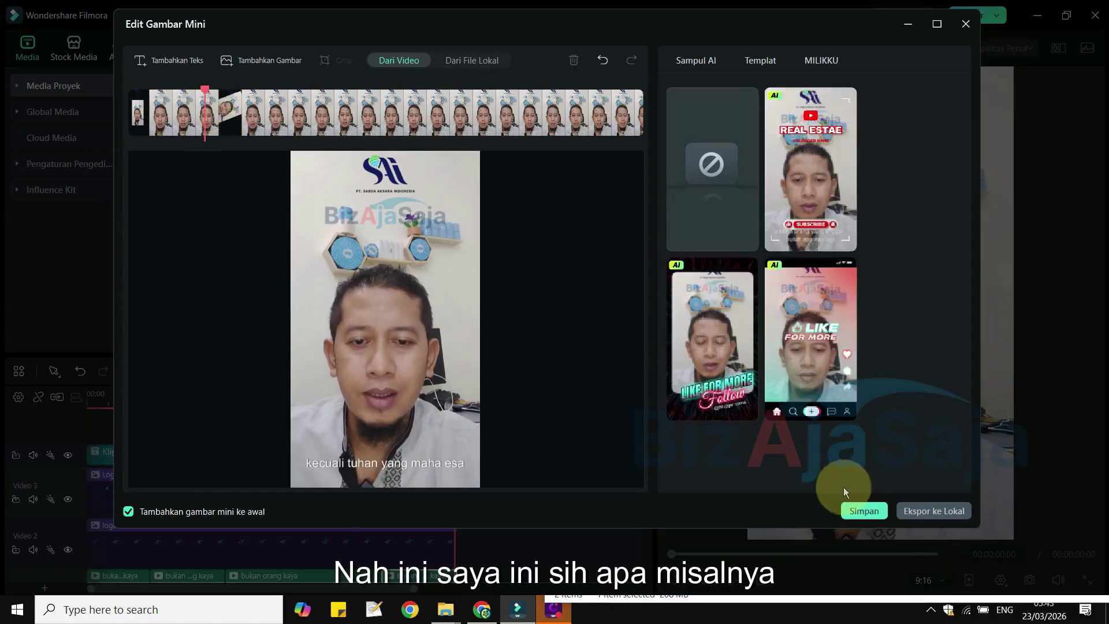
Apply the AI thumbnail template with the "REAL ESTAE" headline and Subscribe banner, and select all of its headline text for editing
click(727, 364)
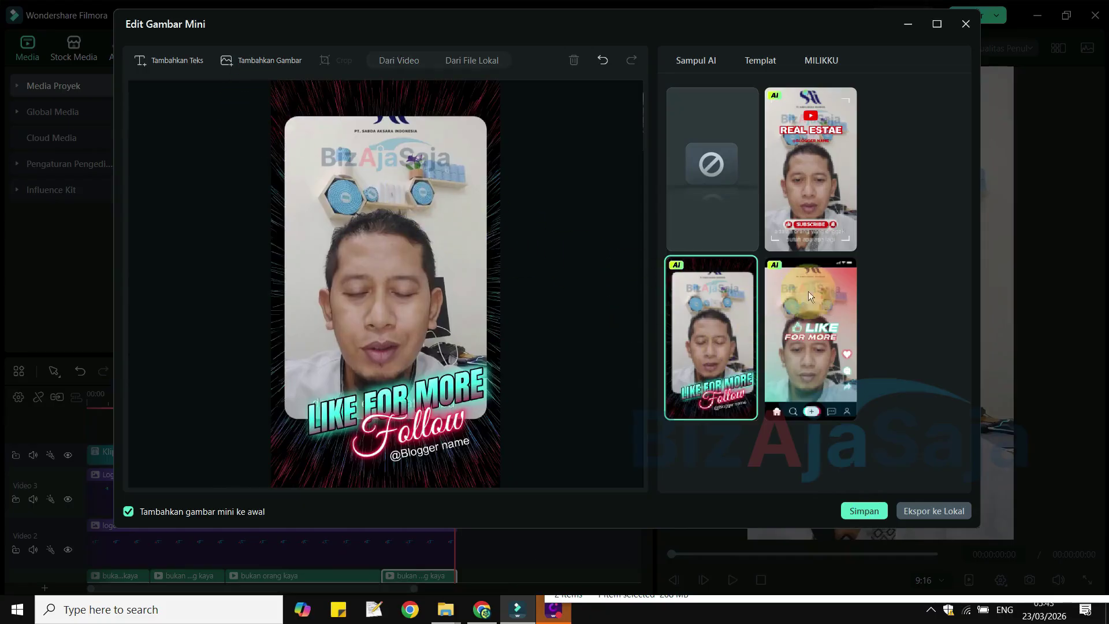
click(823, 176)
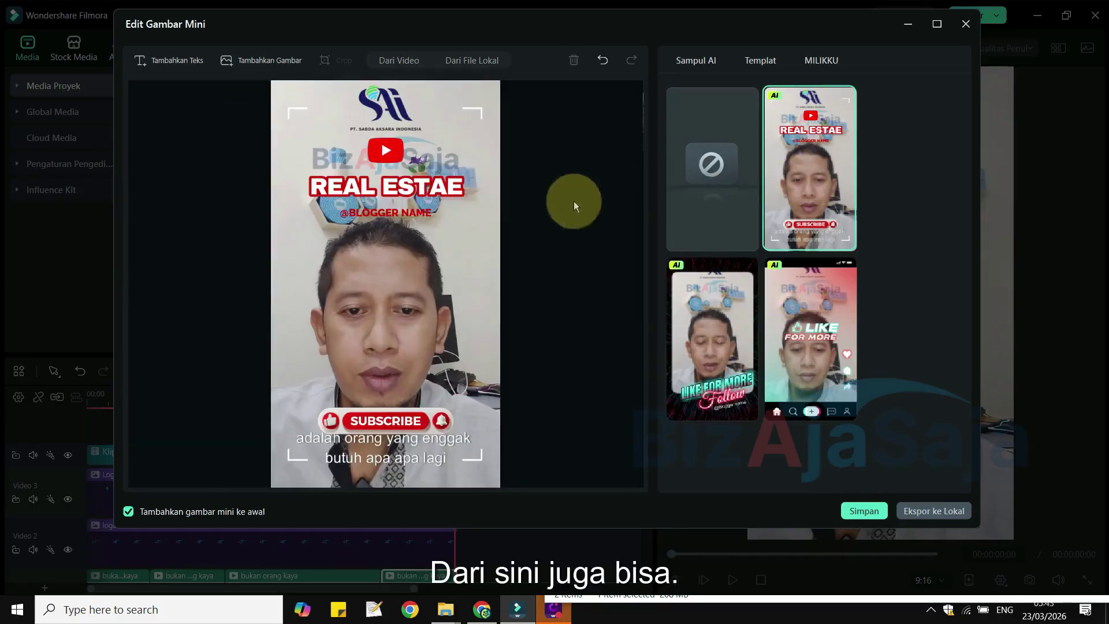
click(399, 186)
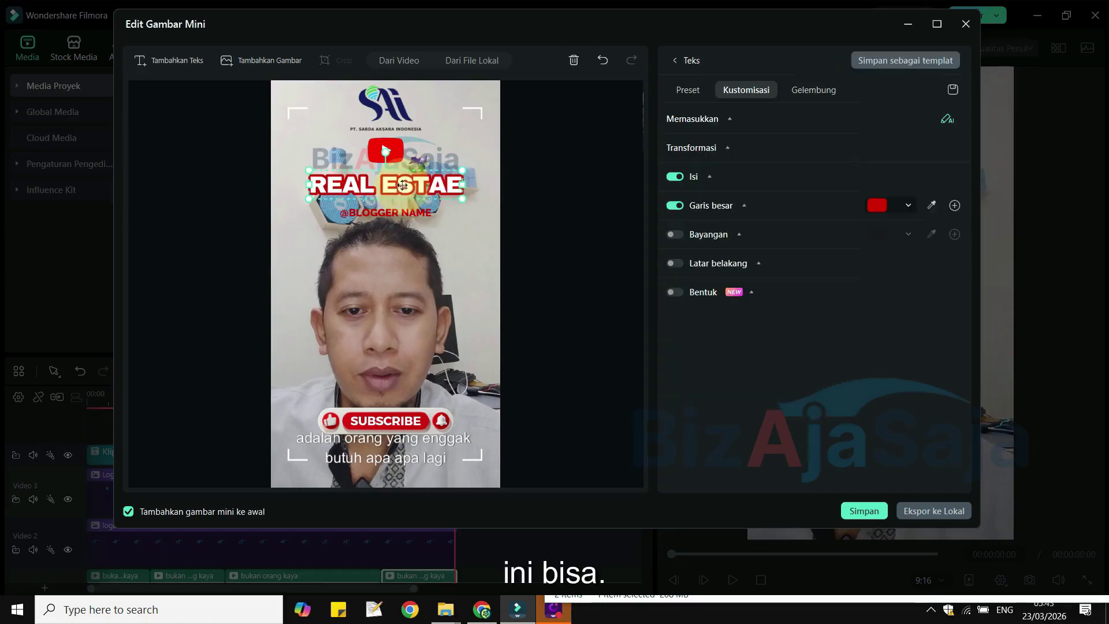
double_click(403, 185)
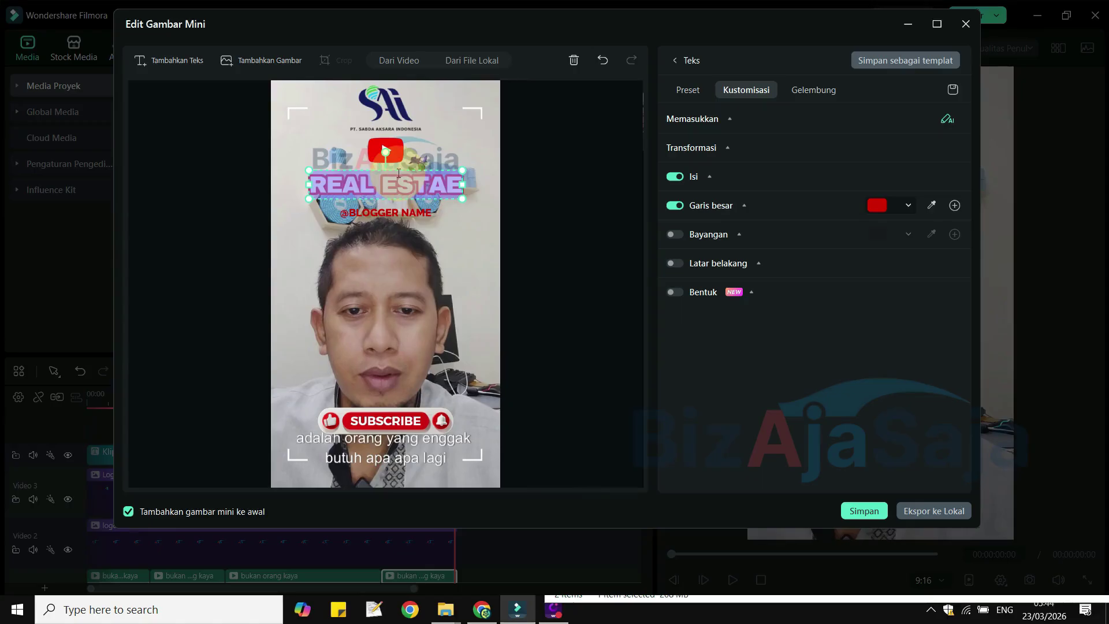
key(shift)
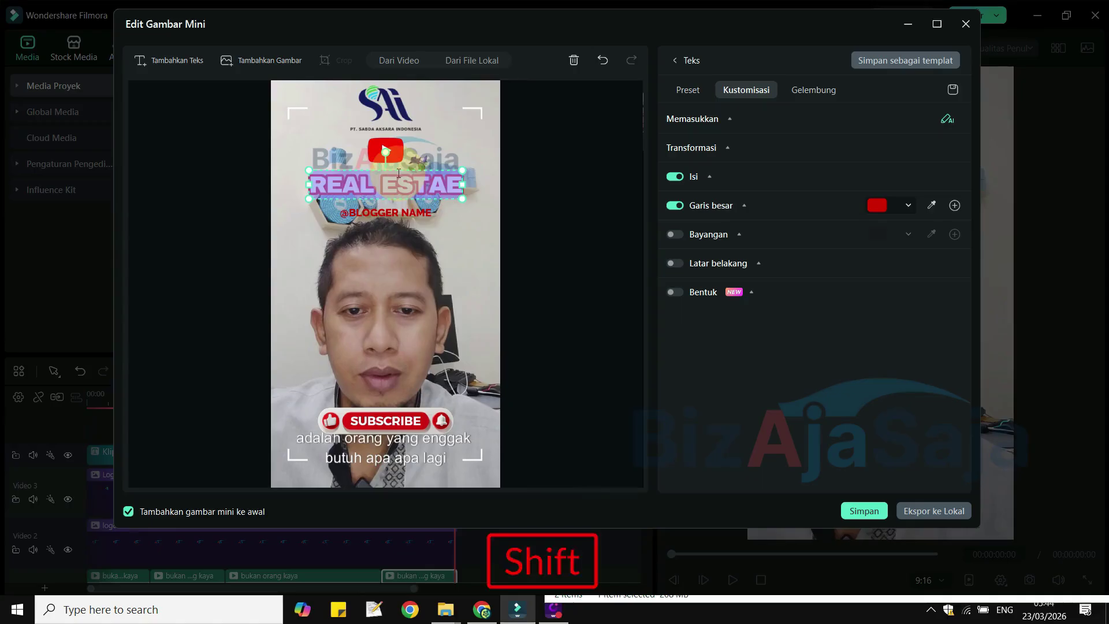
text(Moal)
key(BackSpace)
key(BackSpace)
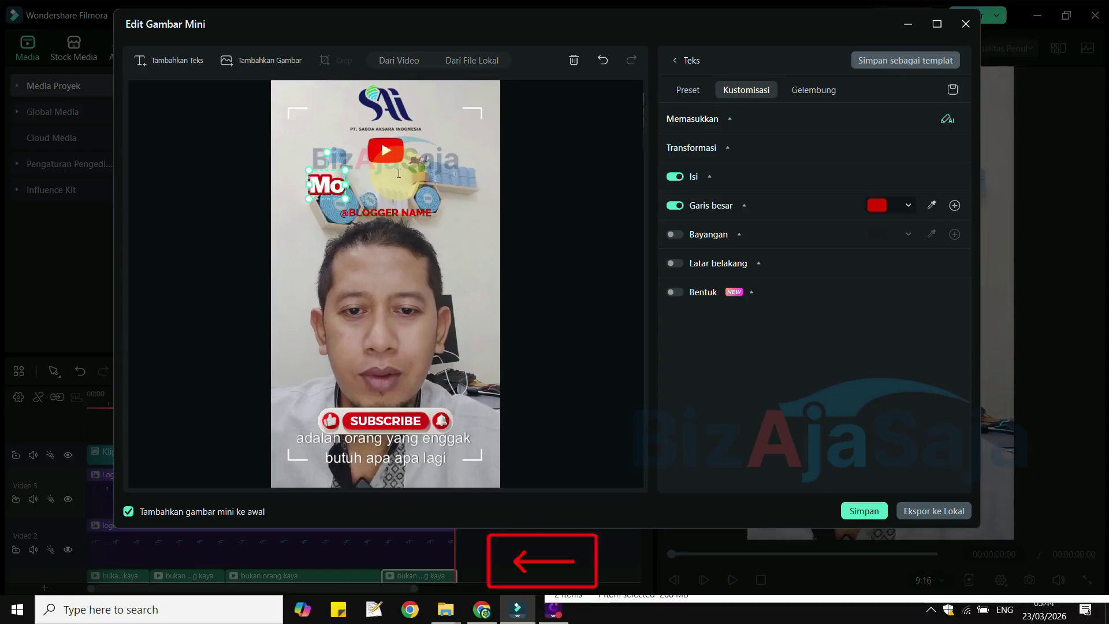
text(dal)
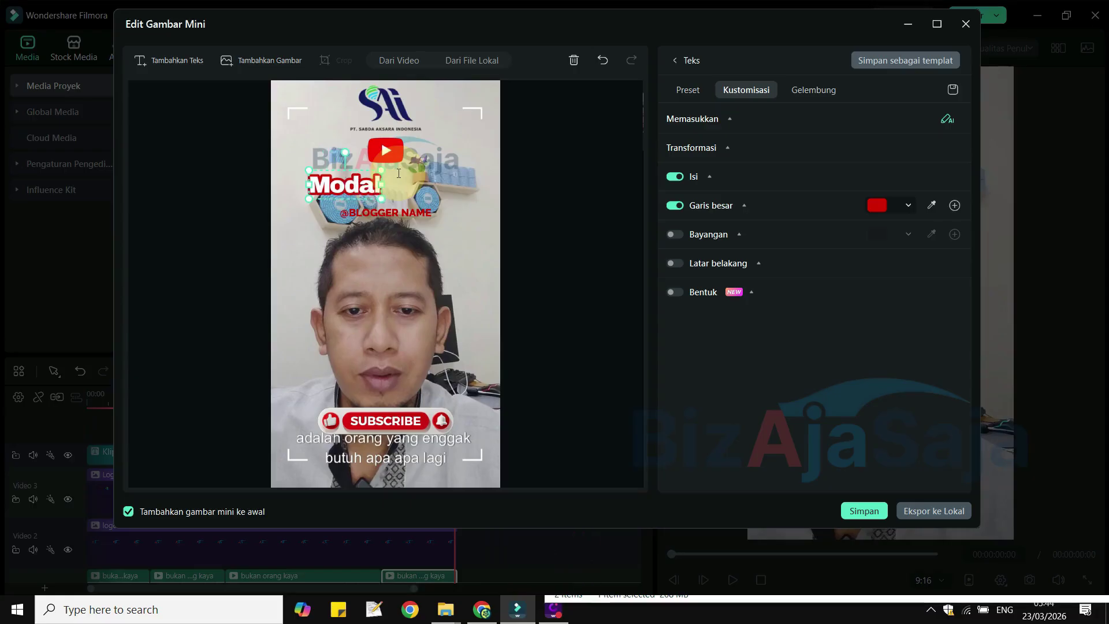
key(BackSpace)
key(BackSpace)
key(BackSpace)
key(BackSpace)
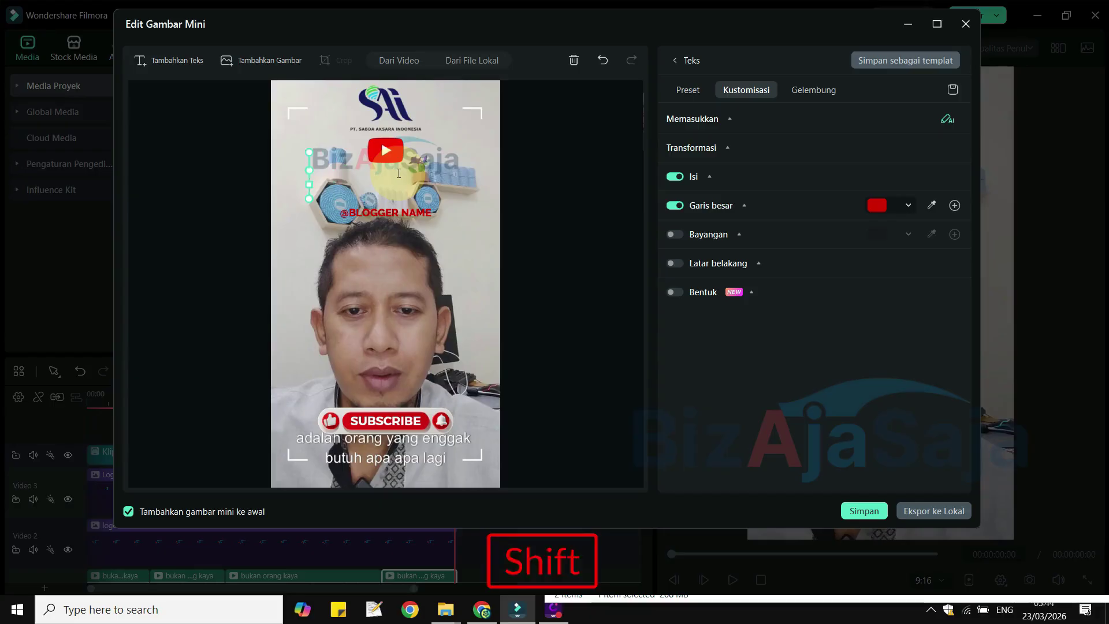
text(Bisnis)
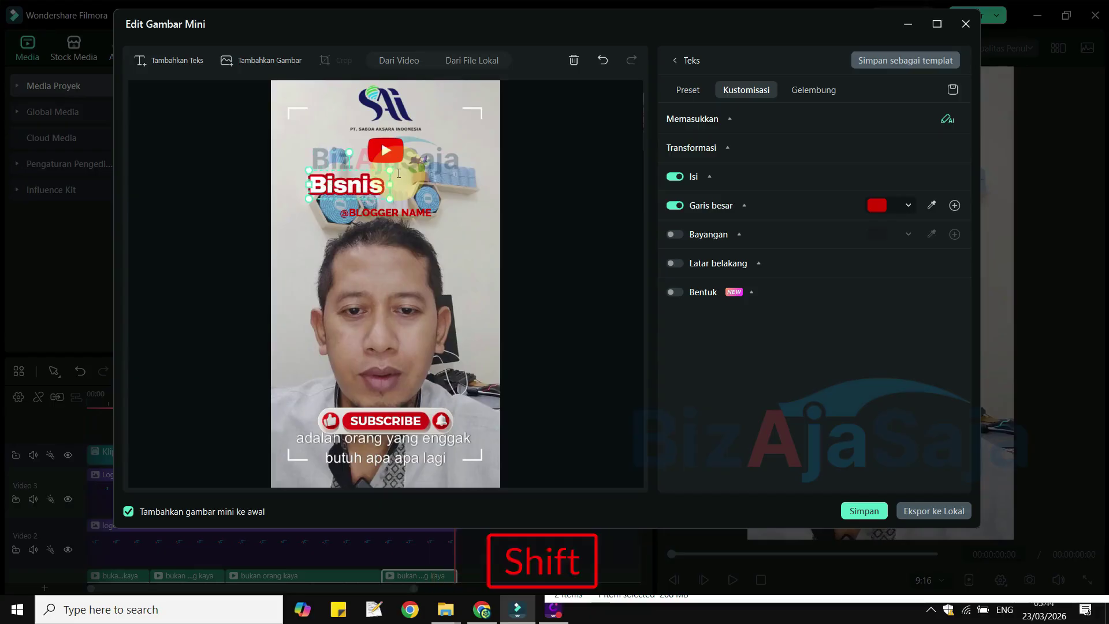
key(BackSpace)
key(BackSpace)
key(BackSpace)
key(BackSpace)
key(BackSpace)
key(BackSpace)
key(BackSpace)
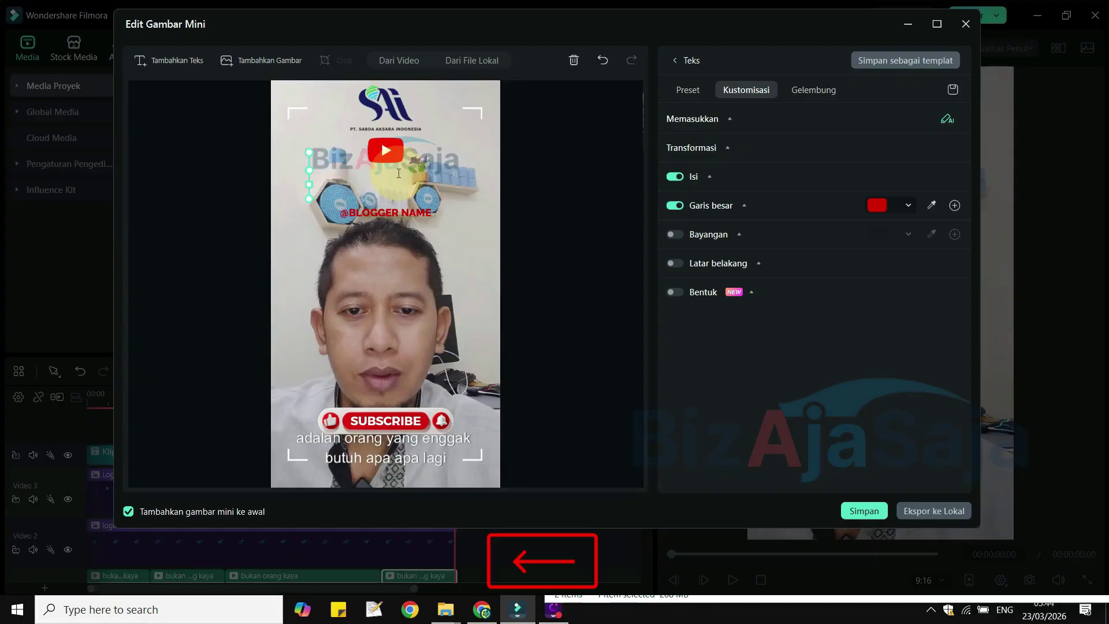
Replace the thumbnail's headline text with "Perkembangan"
text(Perke)
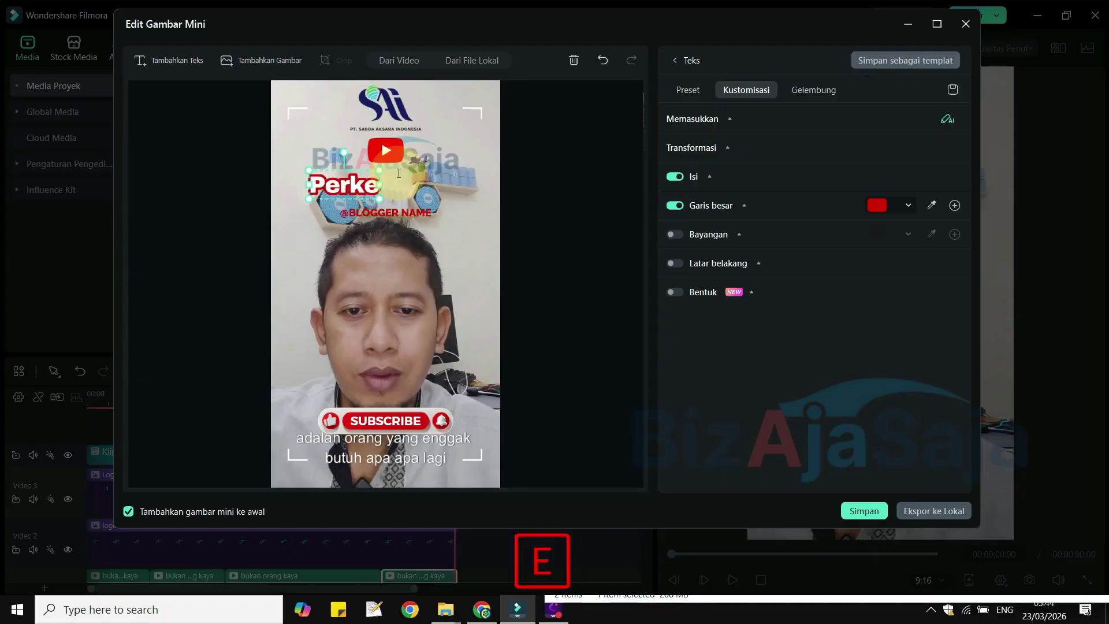
key(BackSpace)
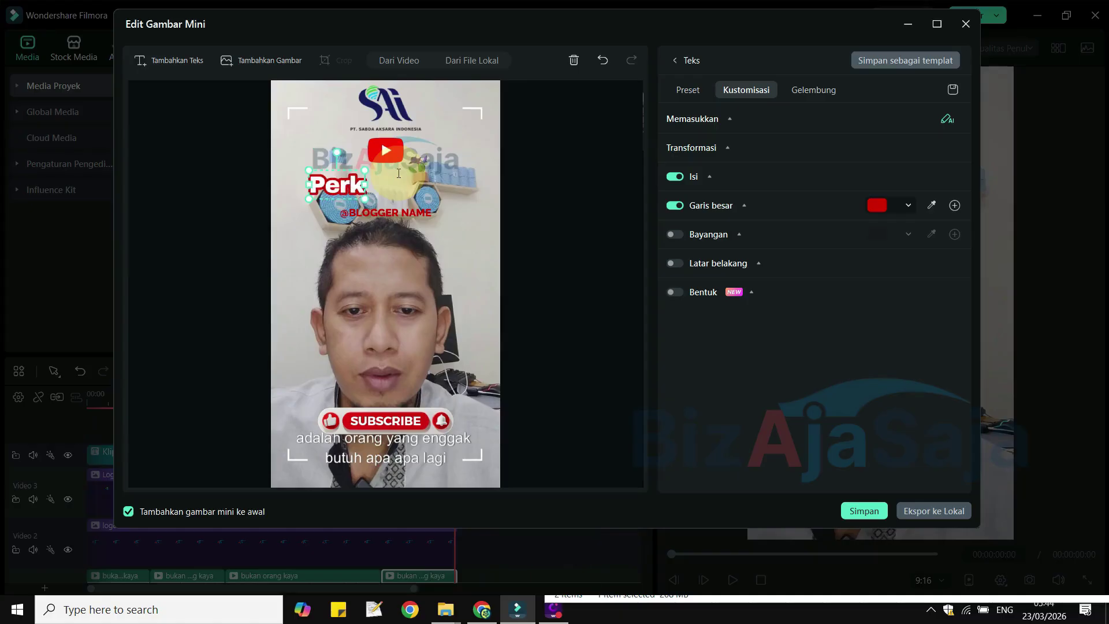
text(embana)
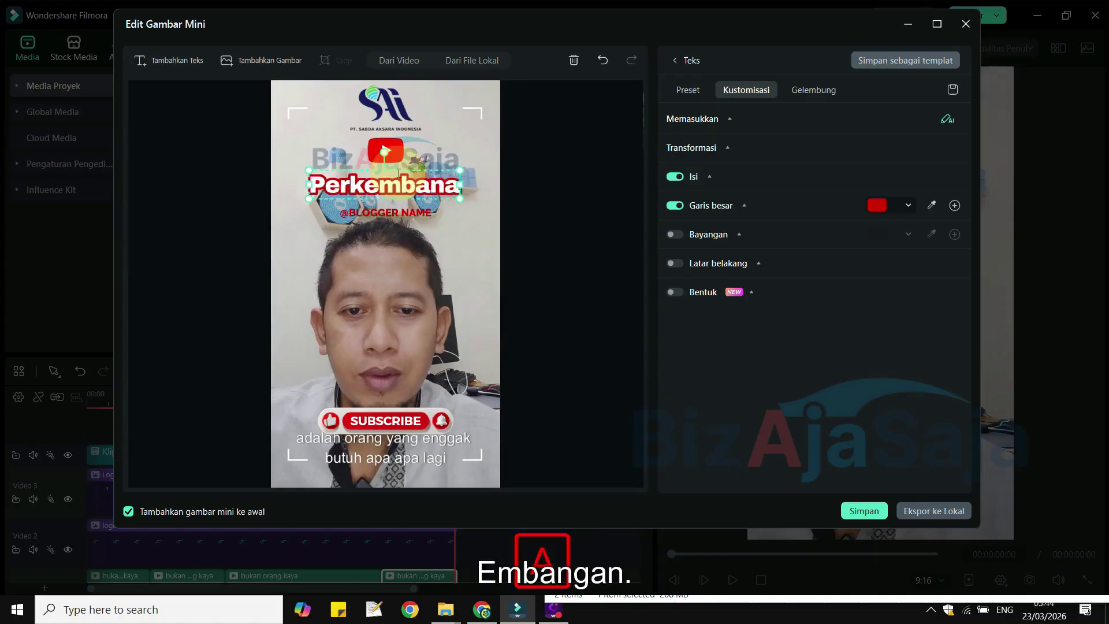
key(BackSpace)
text(gan)
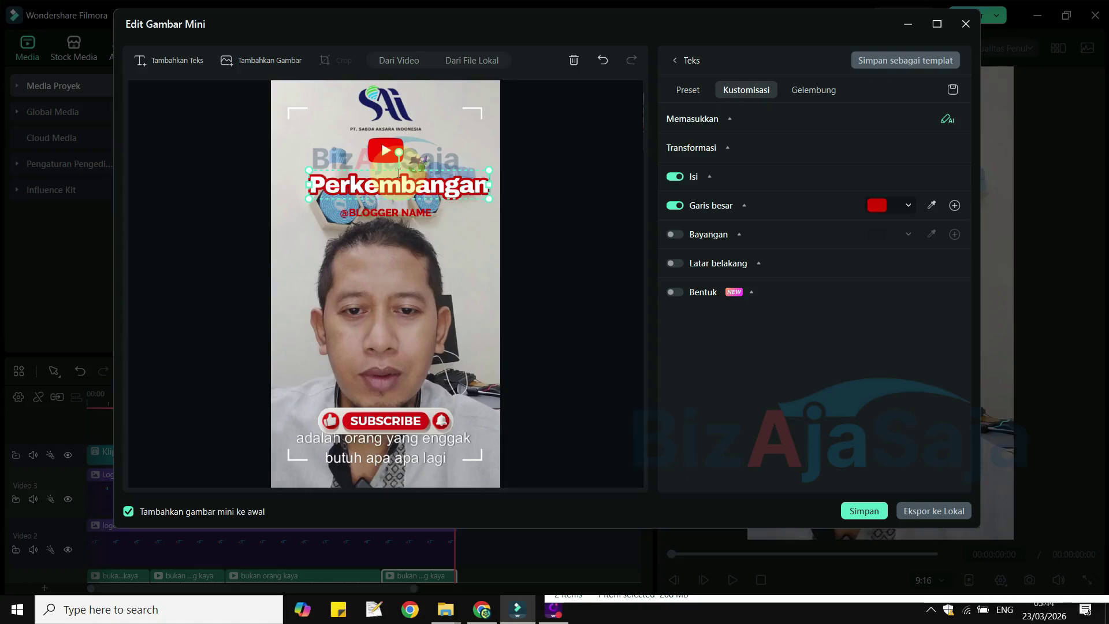
Add a second line reading "Zaman Wajib KIta Ikut" to the thumbnail headline
key(Return)
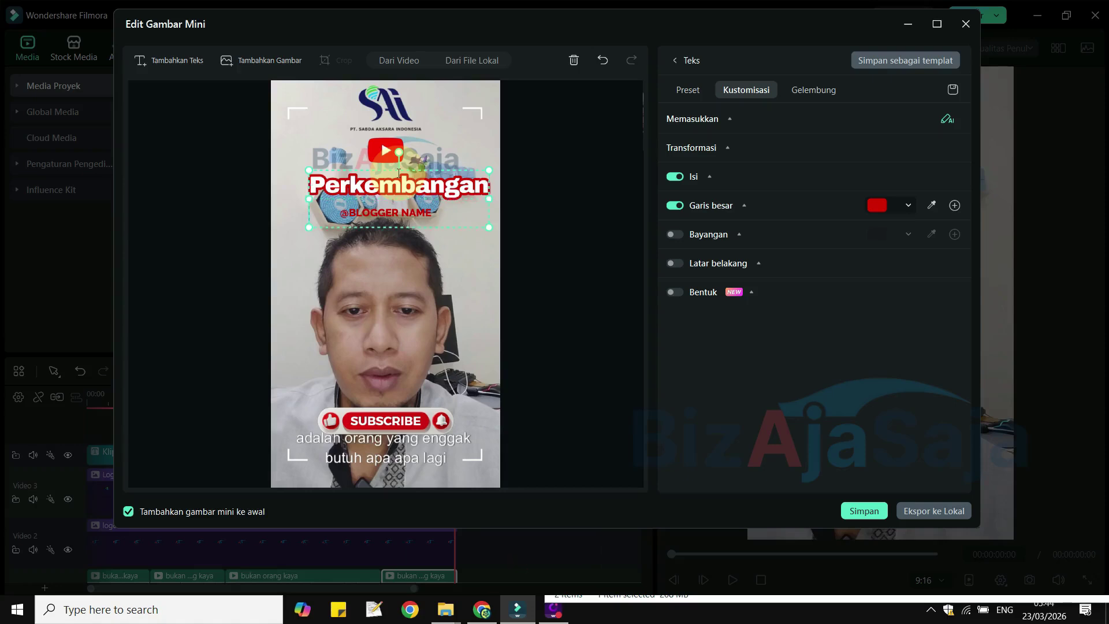
text(Zaman)
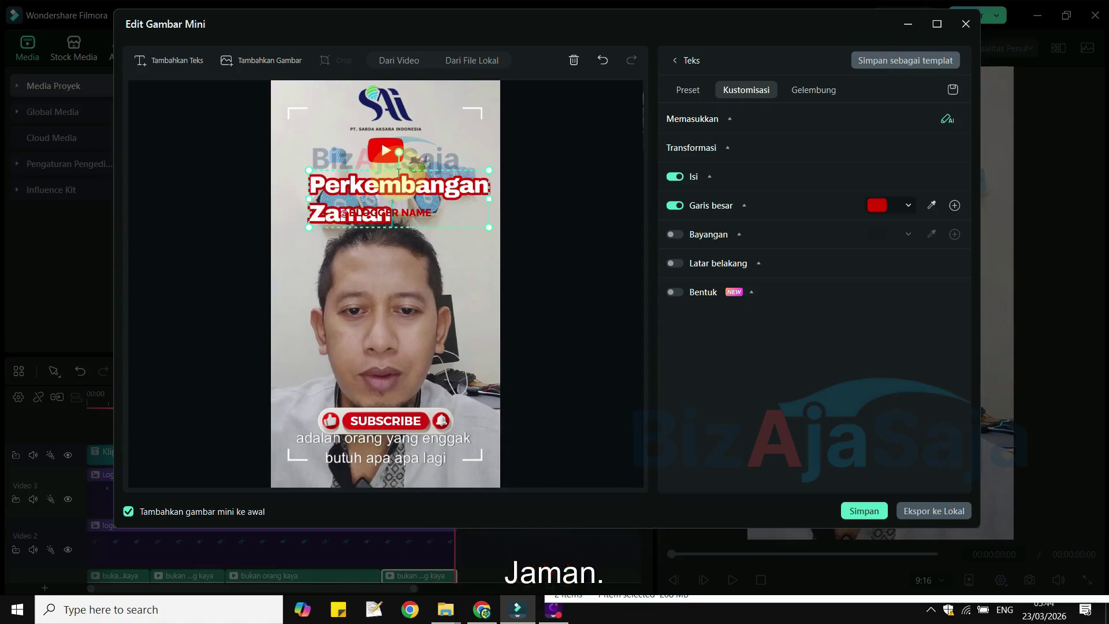
text( W)
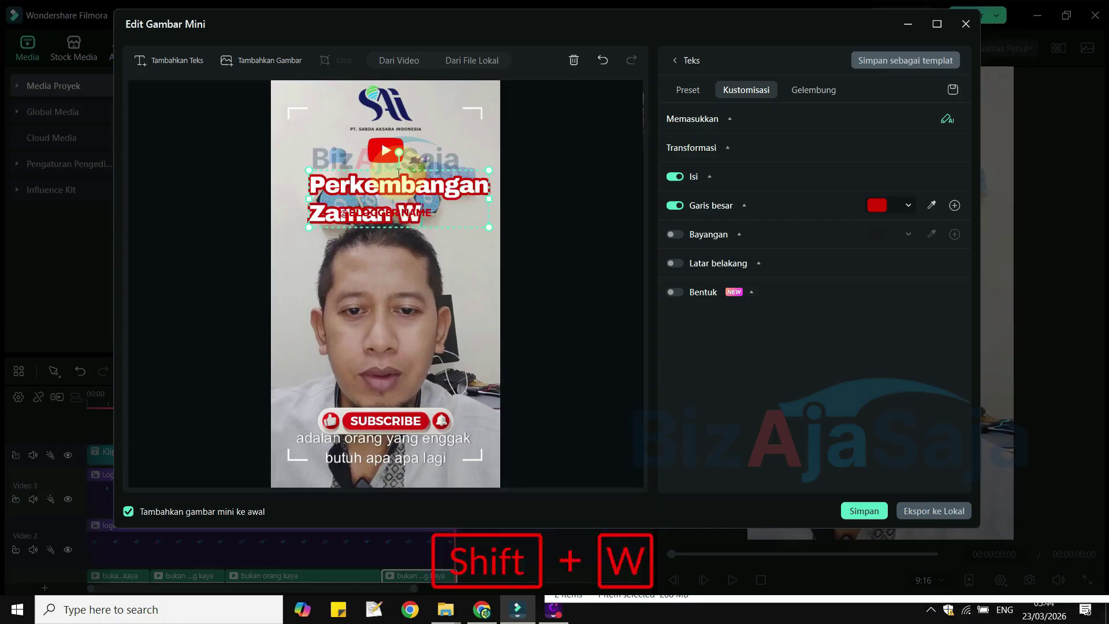
text(jib)
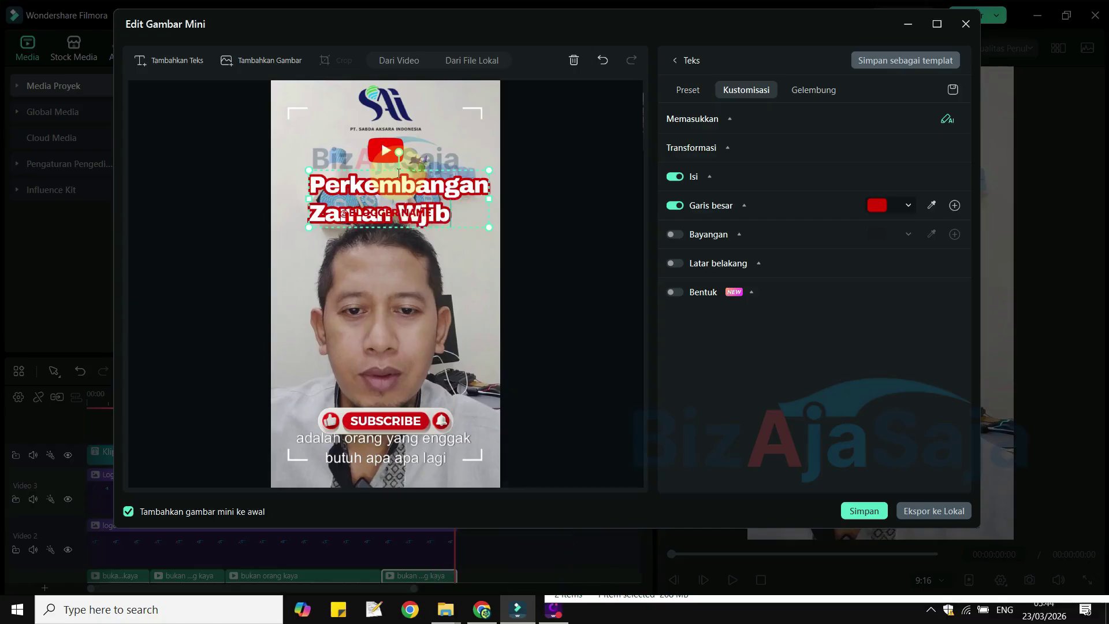
key(BackSpace)
key(BackSpace)
key(BackSpace)
text(aji)
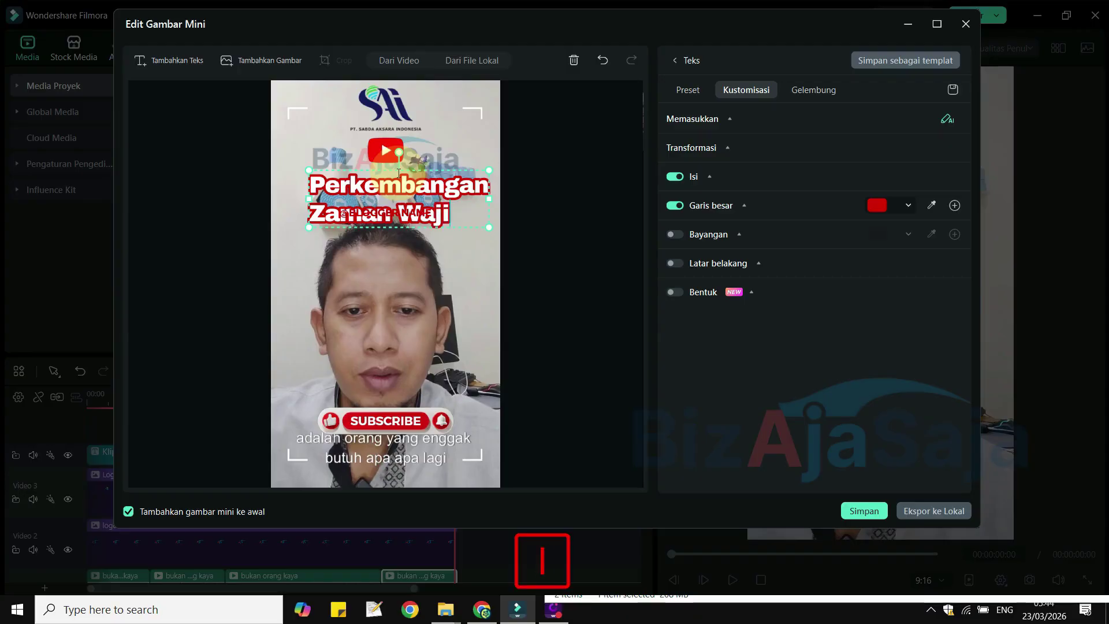
text(b)
key(shift+k)
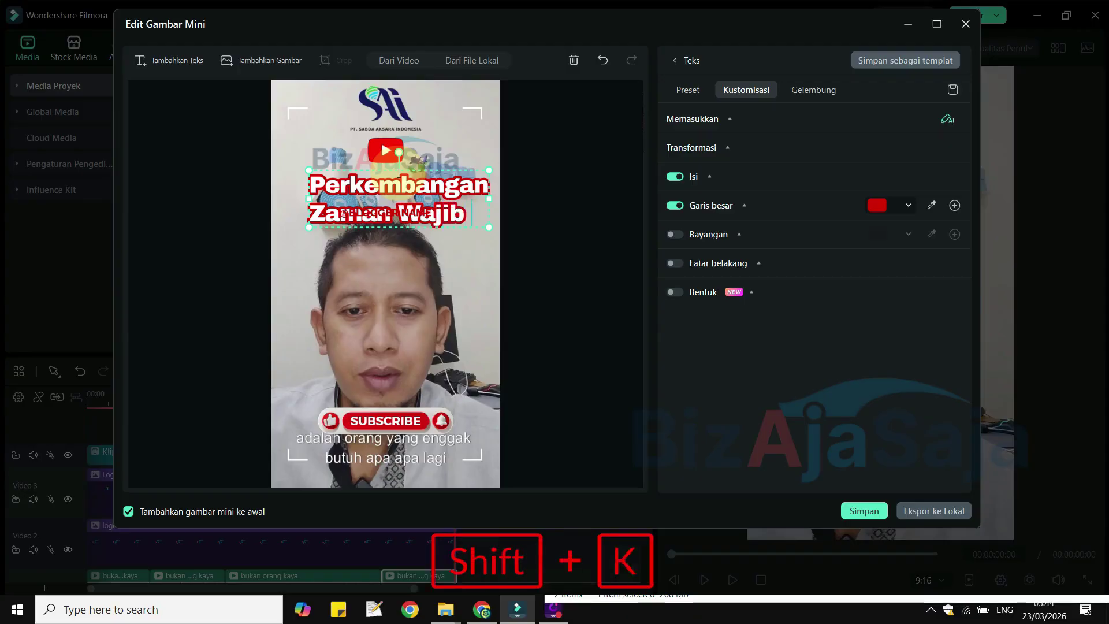
text(I)
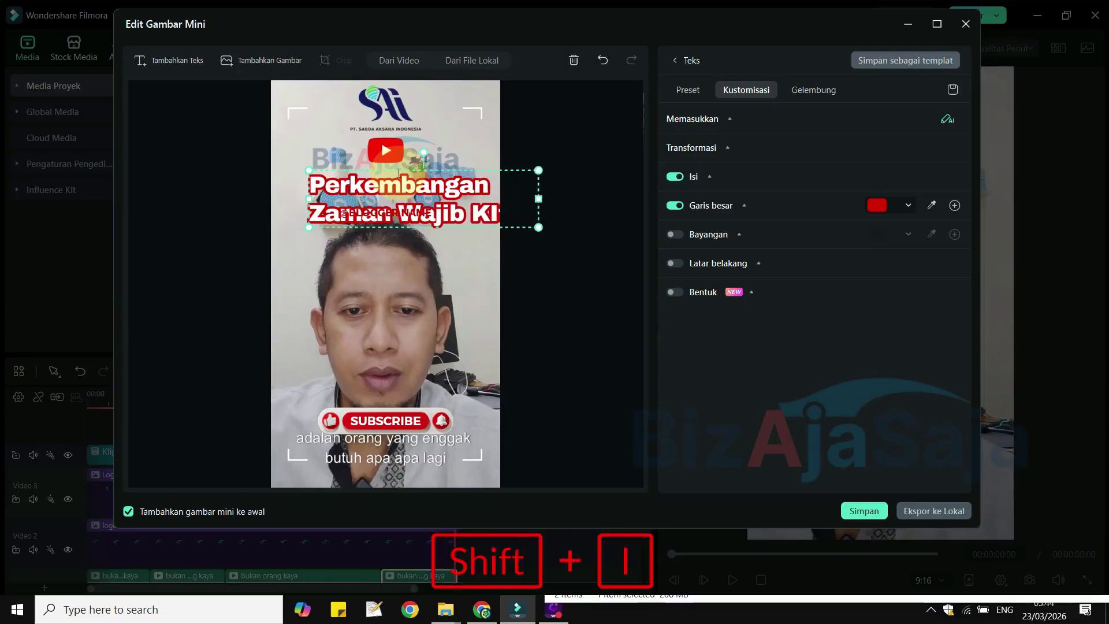
text(ta)
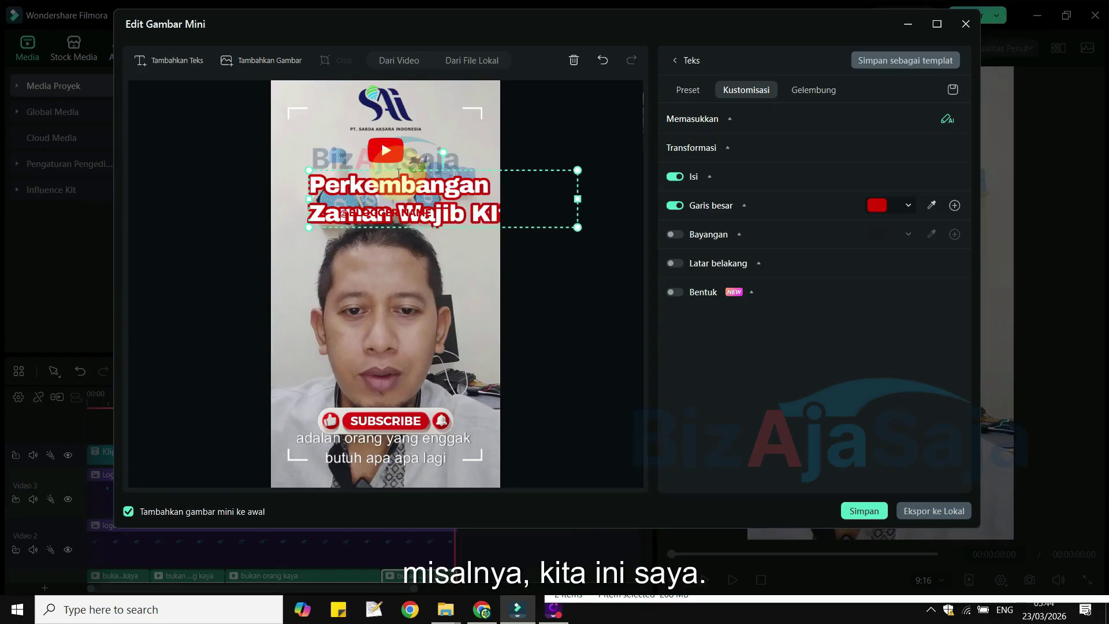
Break the headline before "KIta Ikut" so those words form a third line within the thumbnail
key(Left)
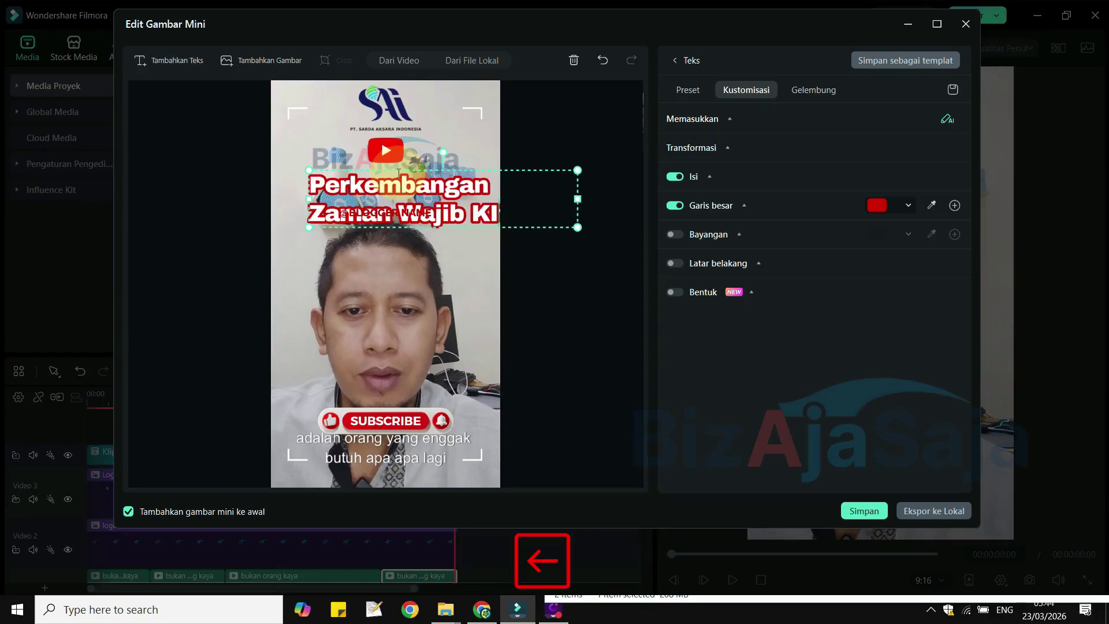
key(Right)
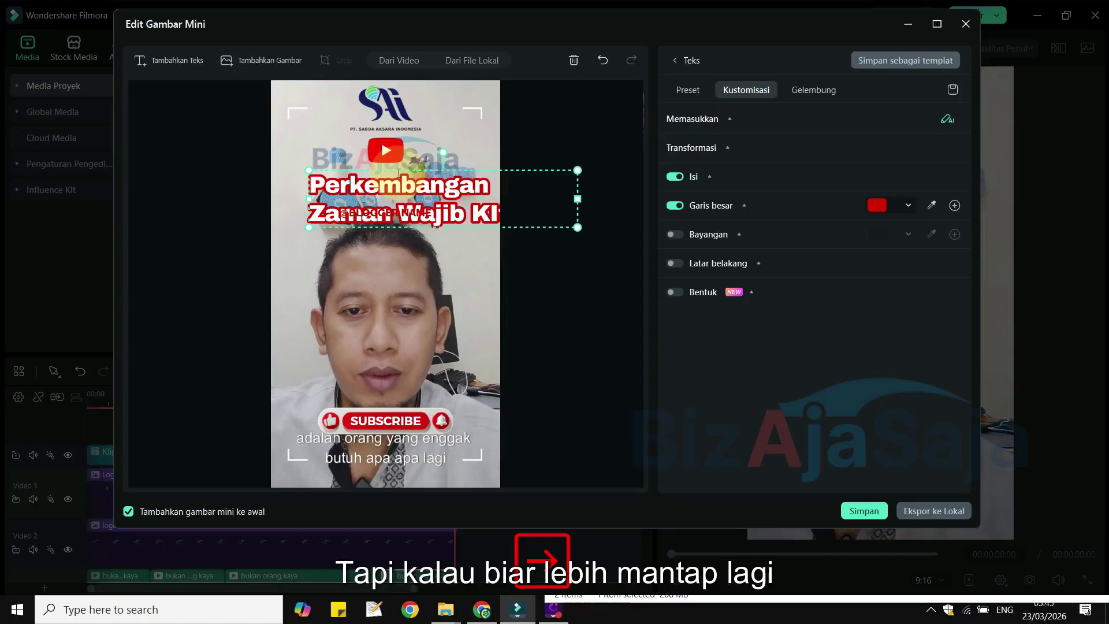
text(t)
key(Left)
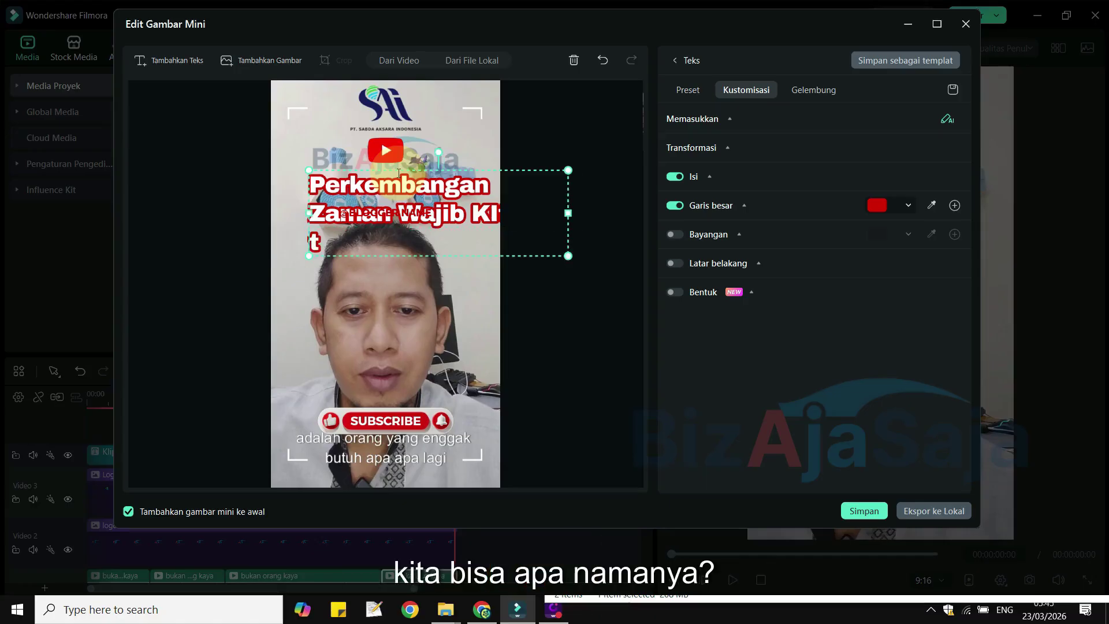
key(BackSpace)
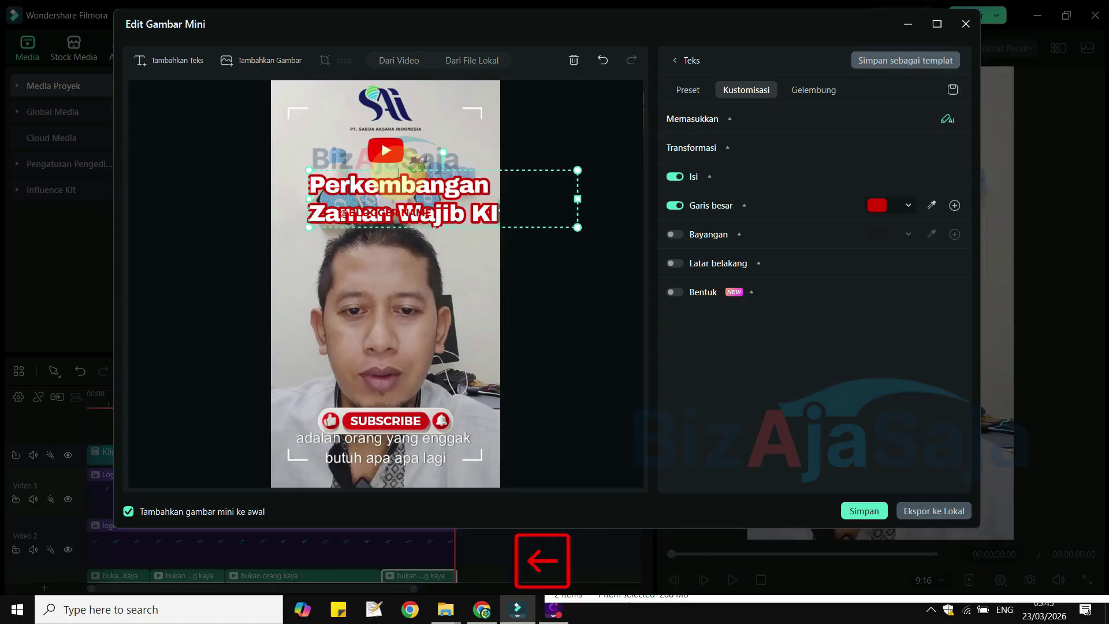
key(Return)
key(BackSpace)
key(Return)
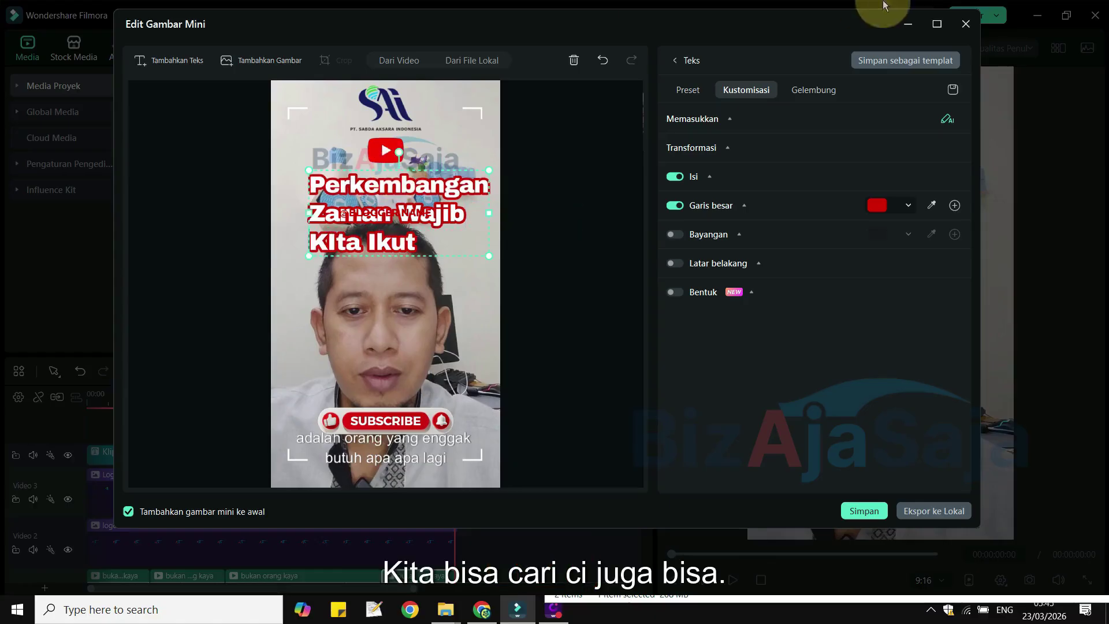
Switch to Chrome and open gemini.google.com in a new tab
click(481, 609)
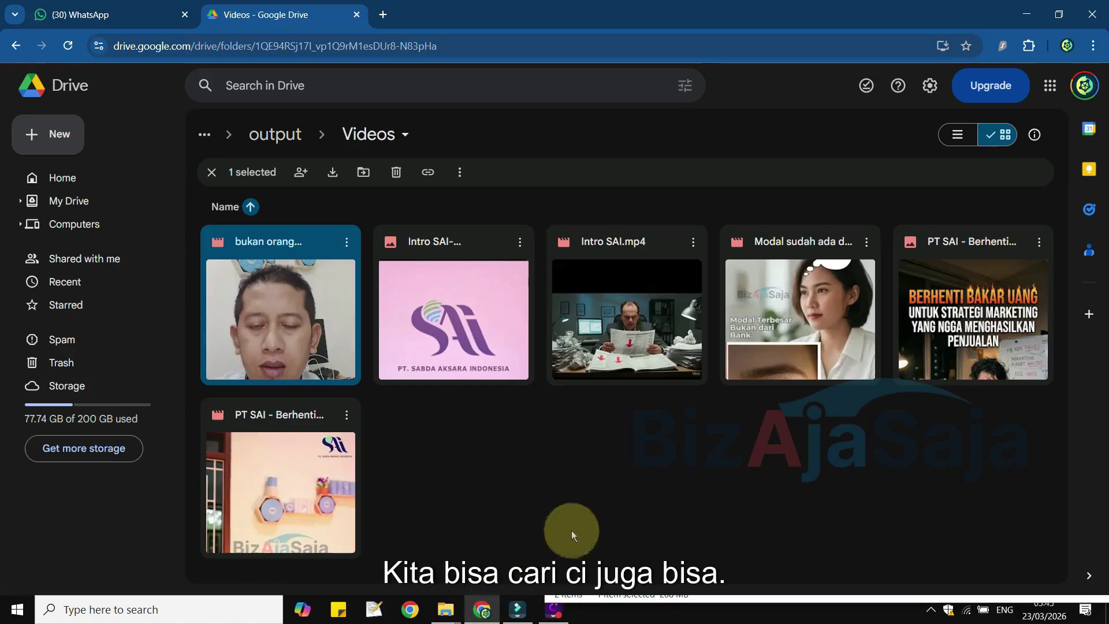
click(383, 14)
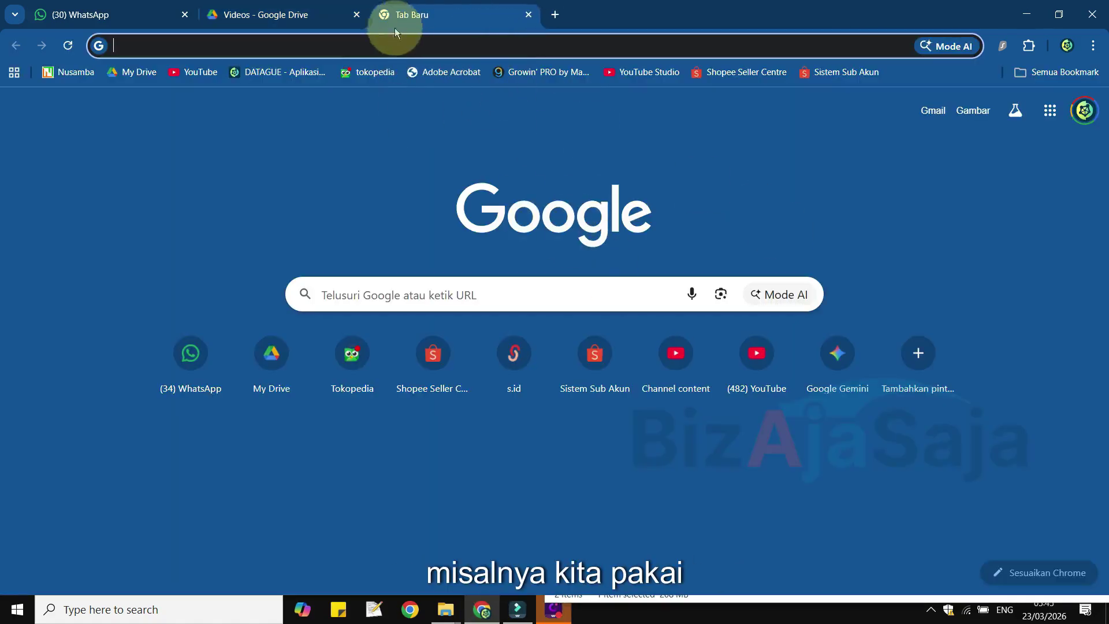
text(gemini.google.com)
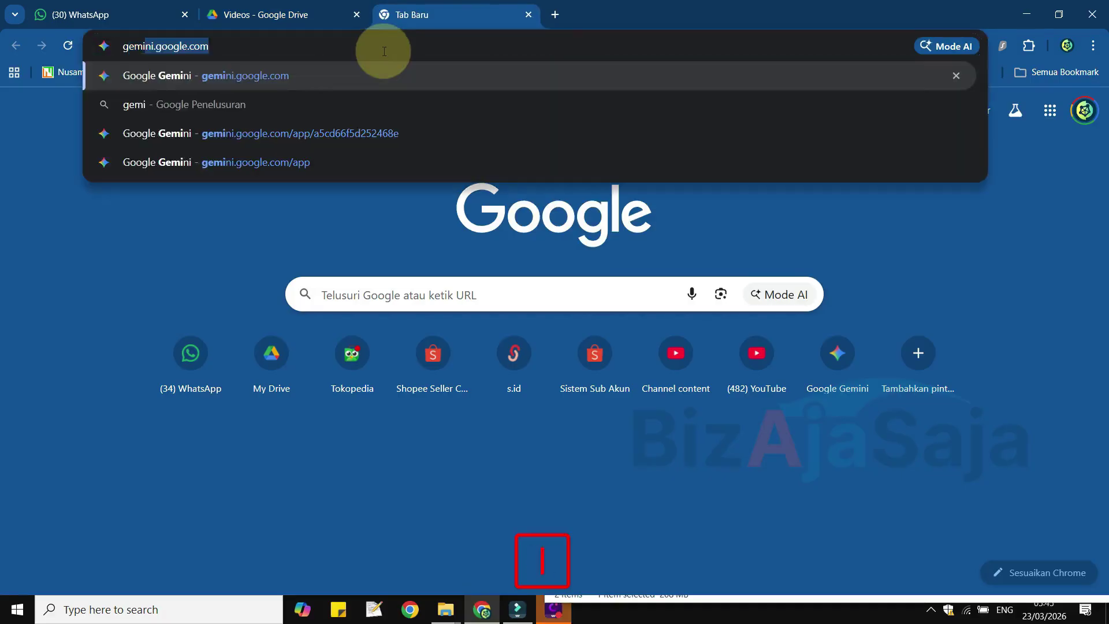
key(Return)
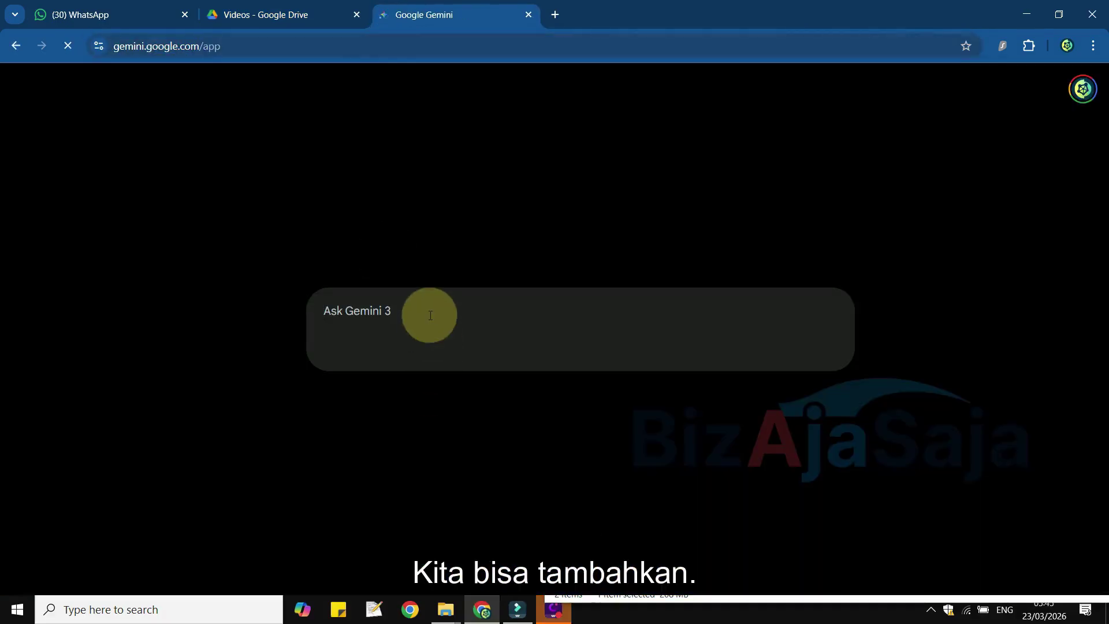
Enter the Gemini prompt "bikinkan judul tentang video ini yang terbaik untuk seo" without submitting it
text(biki)
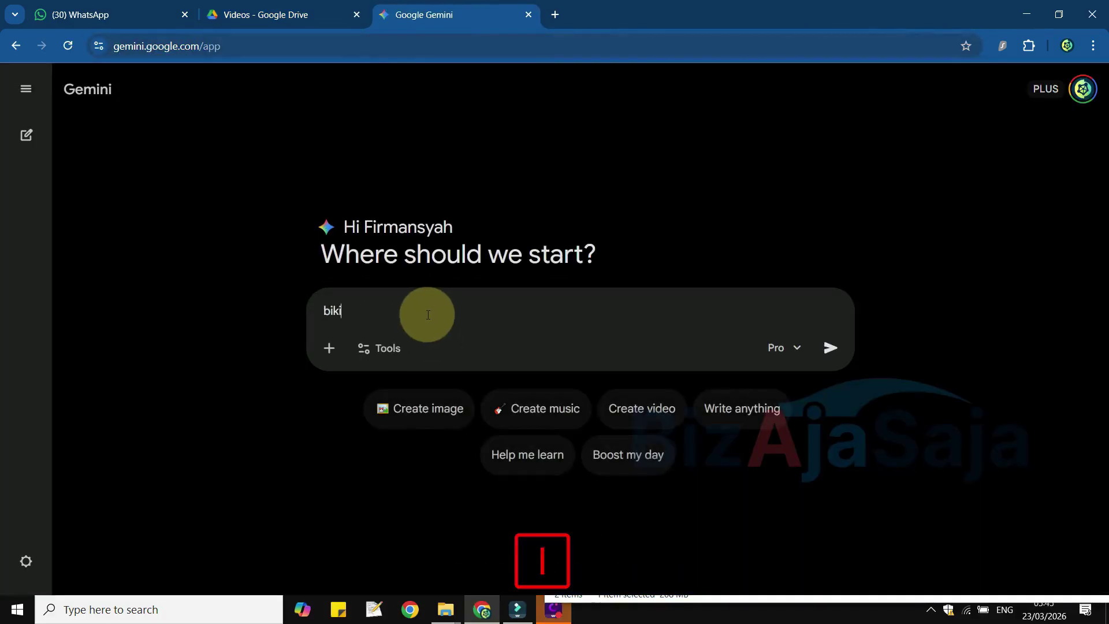
text(nkan )
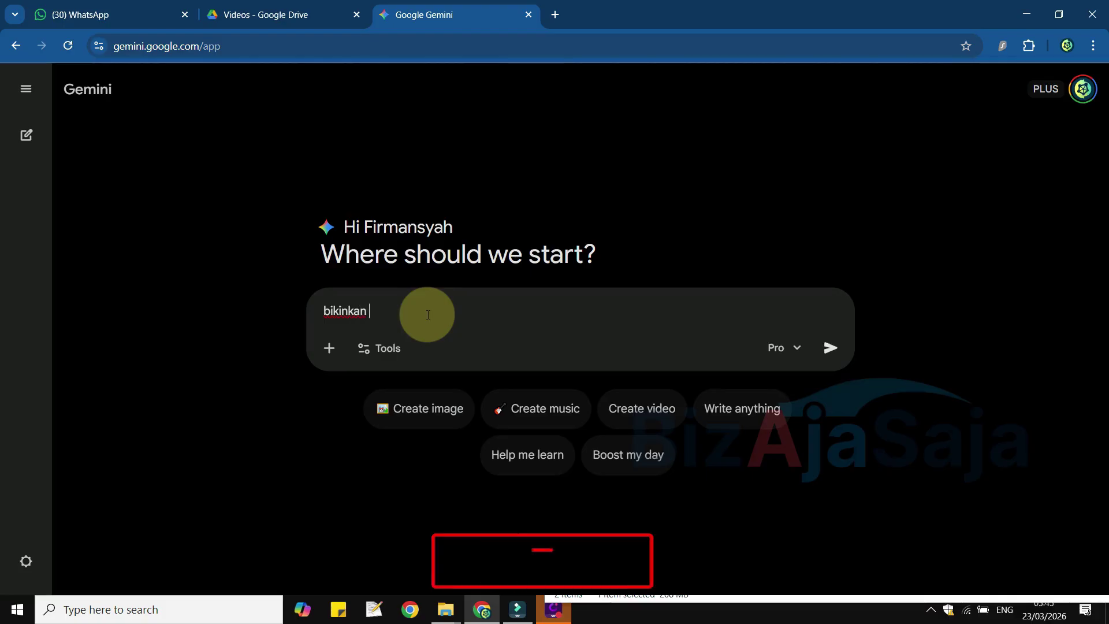
text(judul)
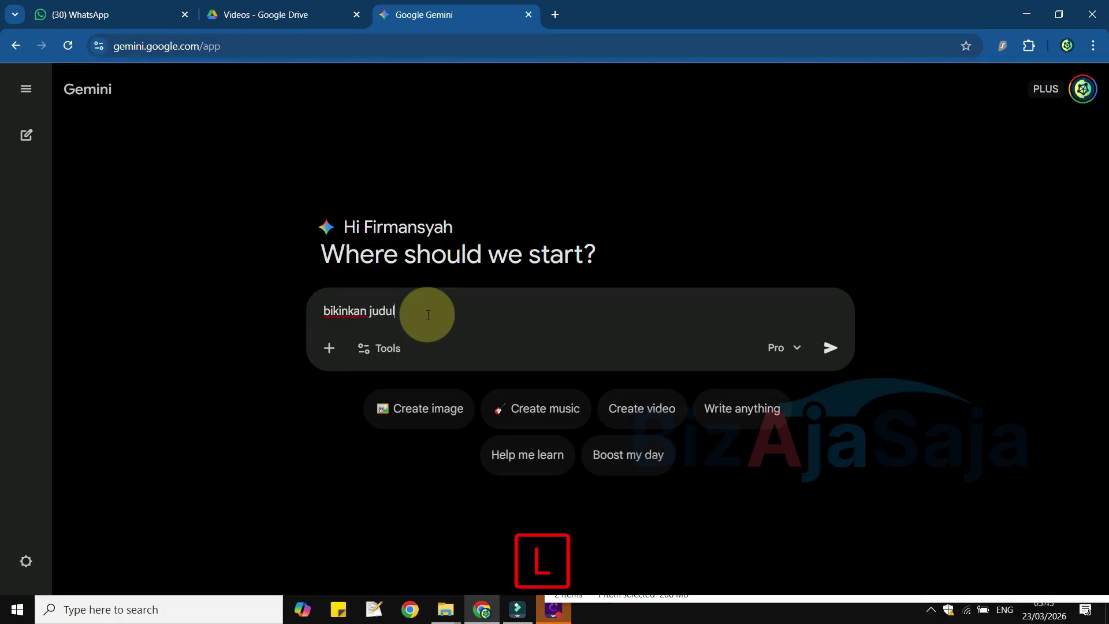
text( tentan)
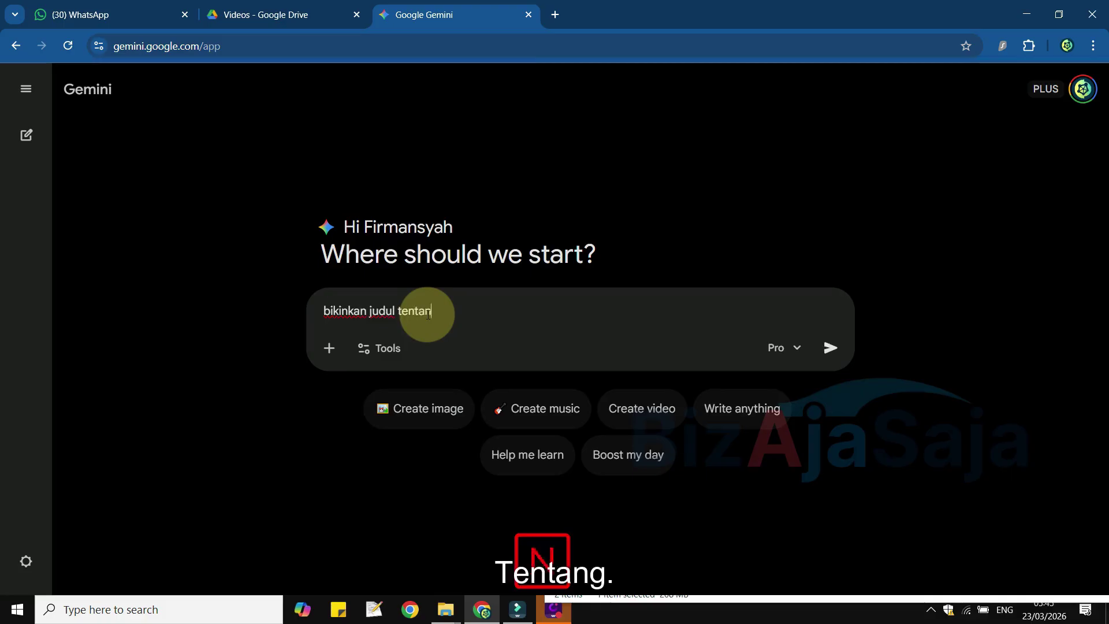
text(g video )
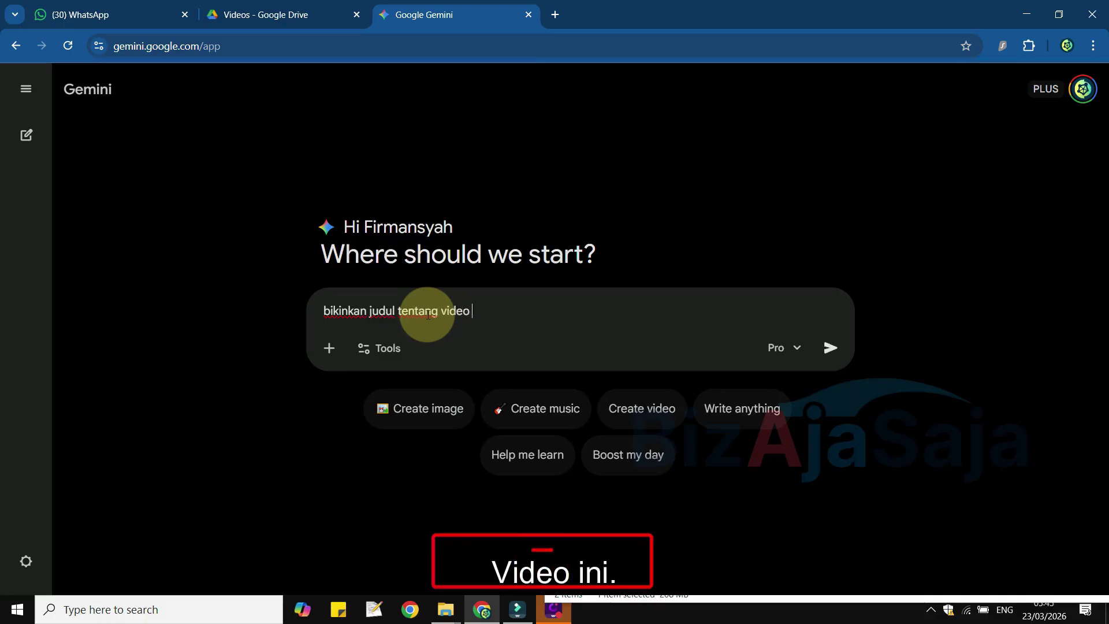
text(ini)
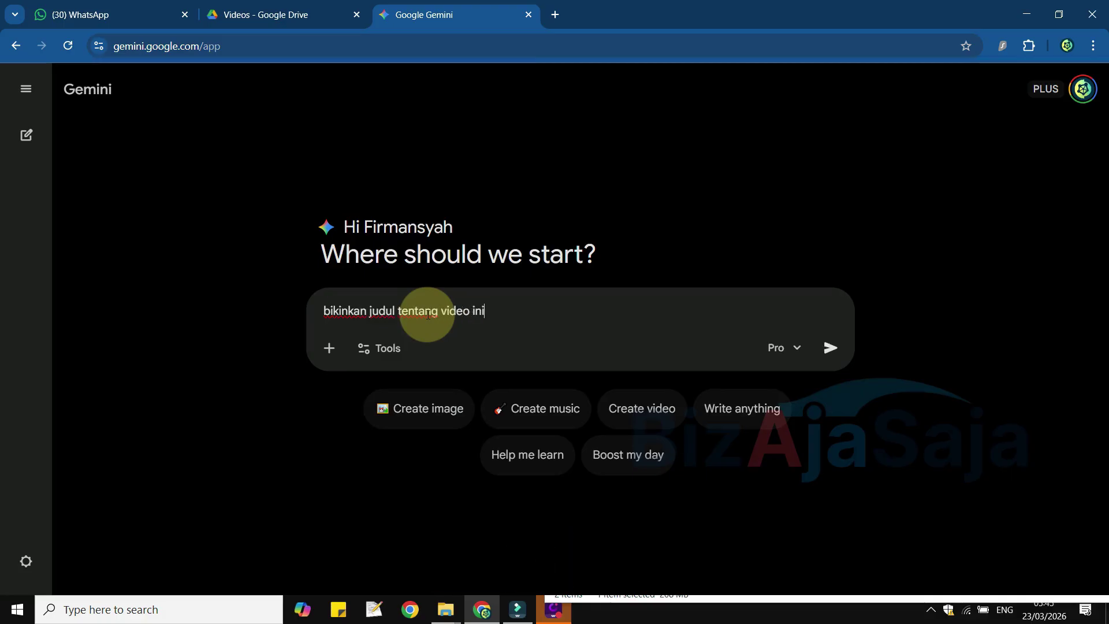
text( yn)
key(BackSpace)
key(Caps_Lock)
text(N)
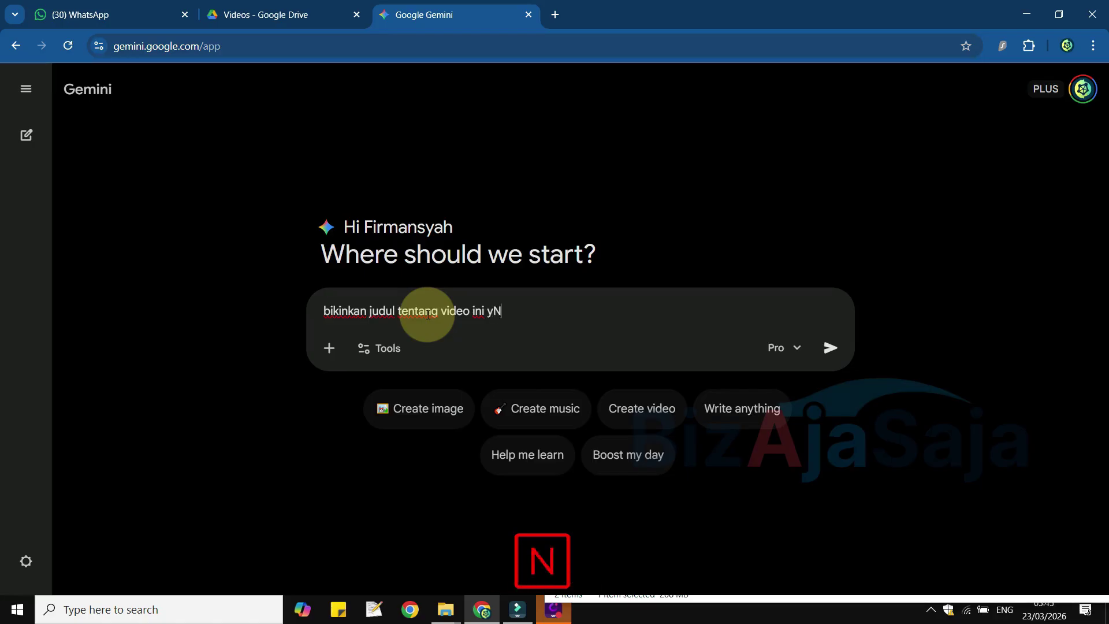
key(BackSpace)
key(Caps_Lock)
text(ang terbaik)
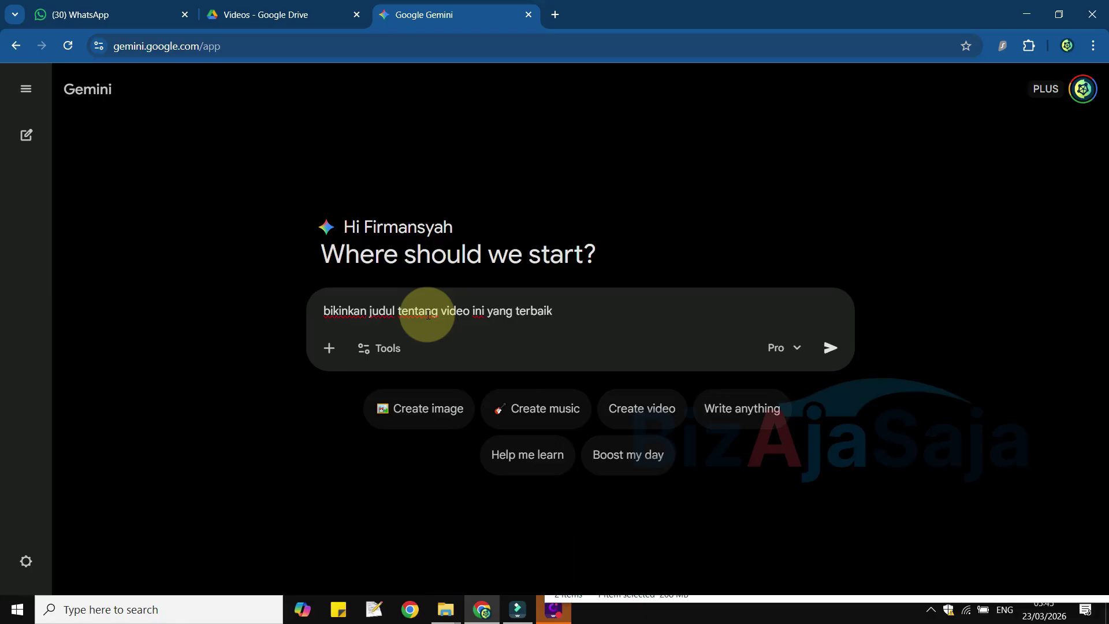
text( untuk s)
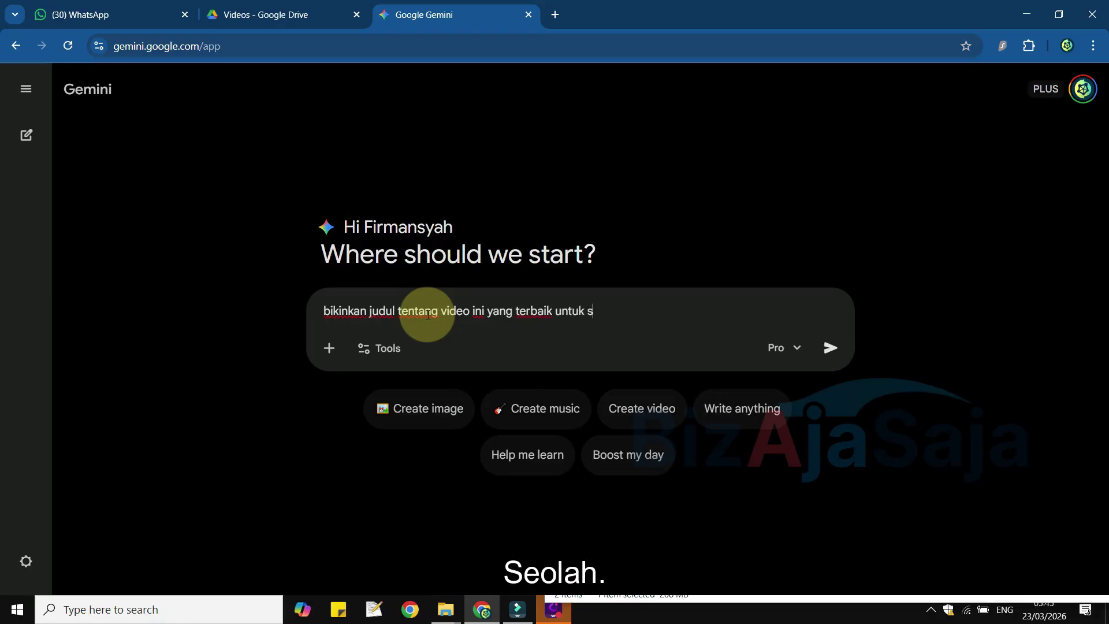
text(eo)
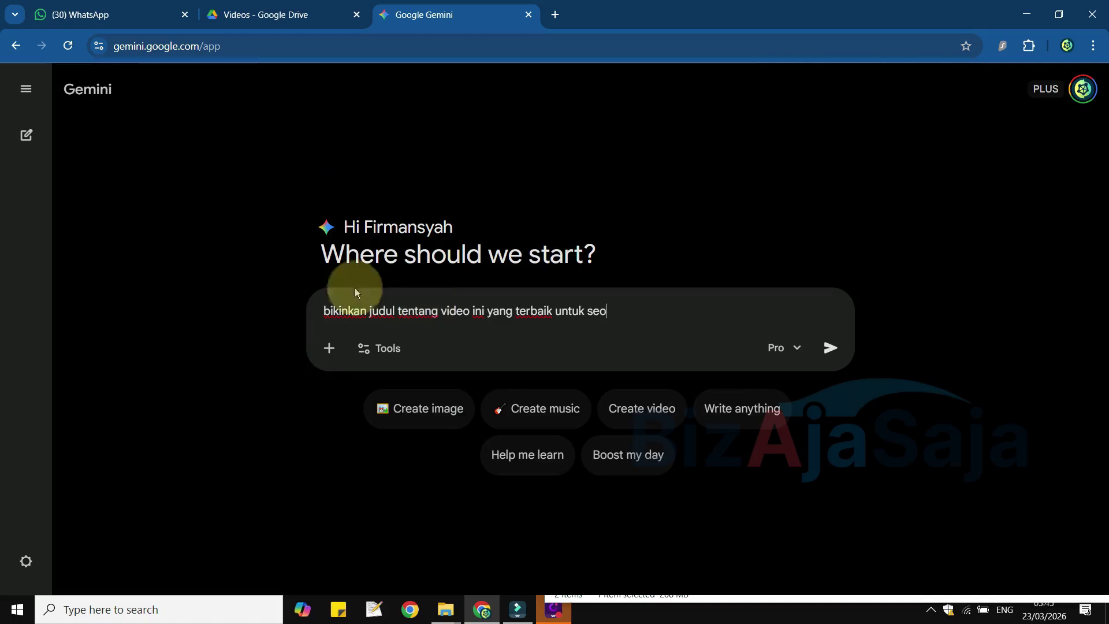
Attach the bukan orang kaya video from the Saya Bukan Orang Kaya folder inside BizAjaSaja to the prompt
click(329, 348)
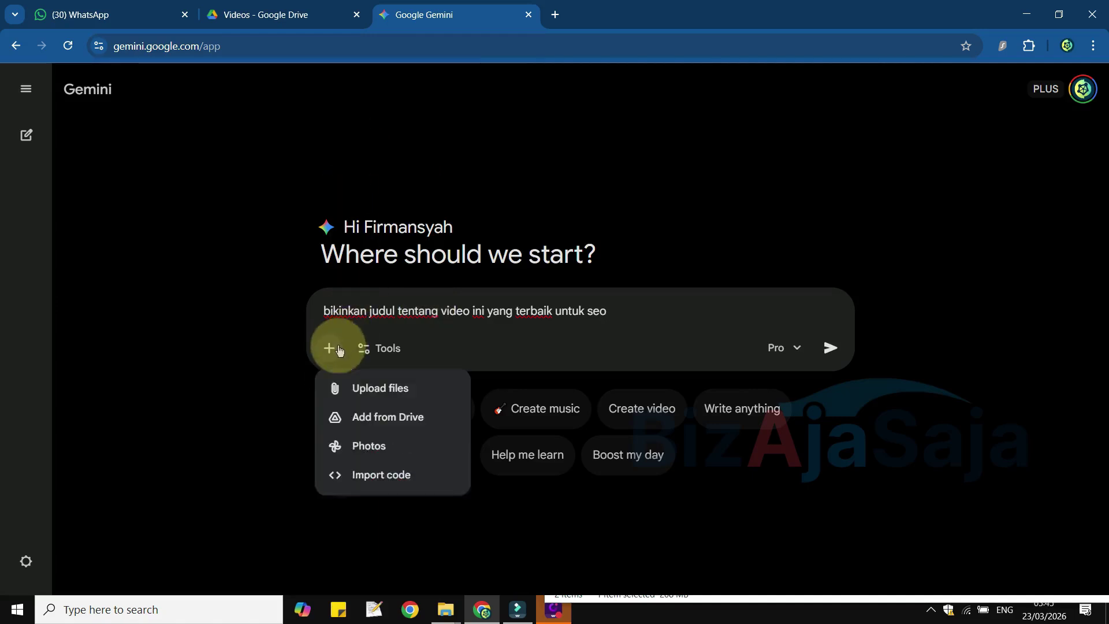
click(436, 395)
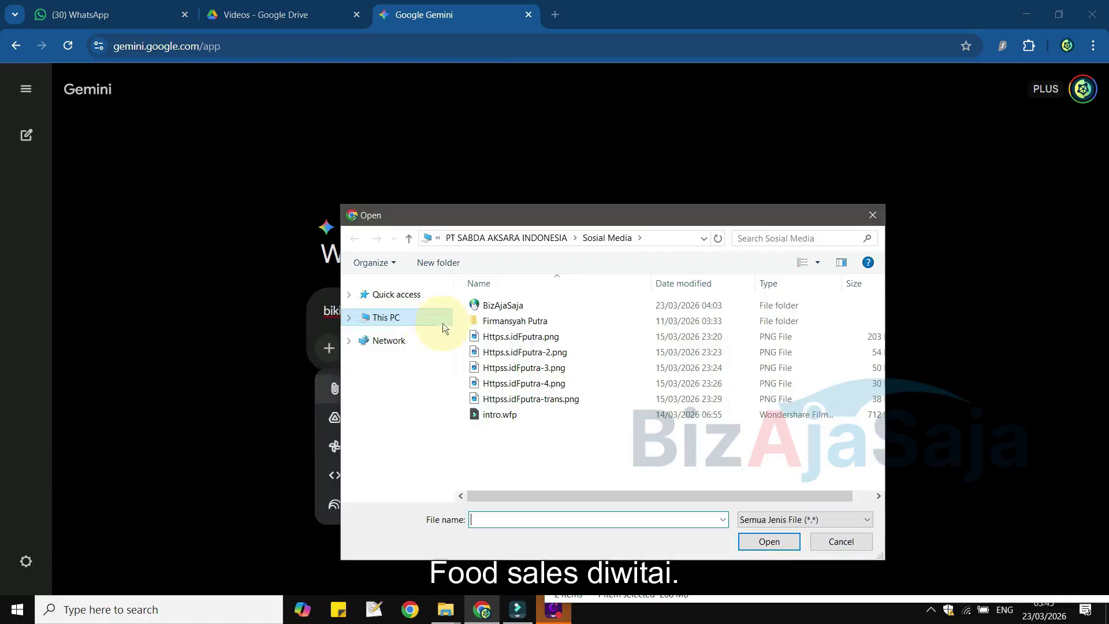
double_click(527, 305)
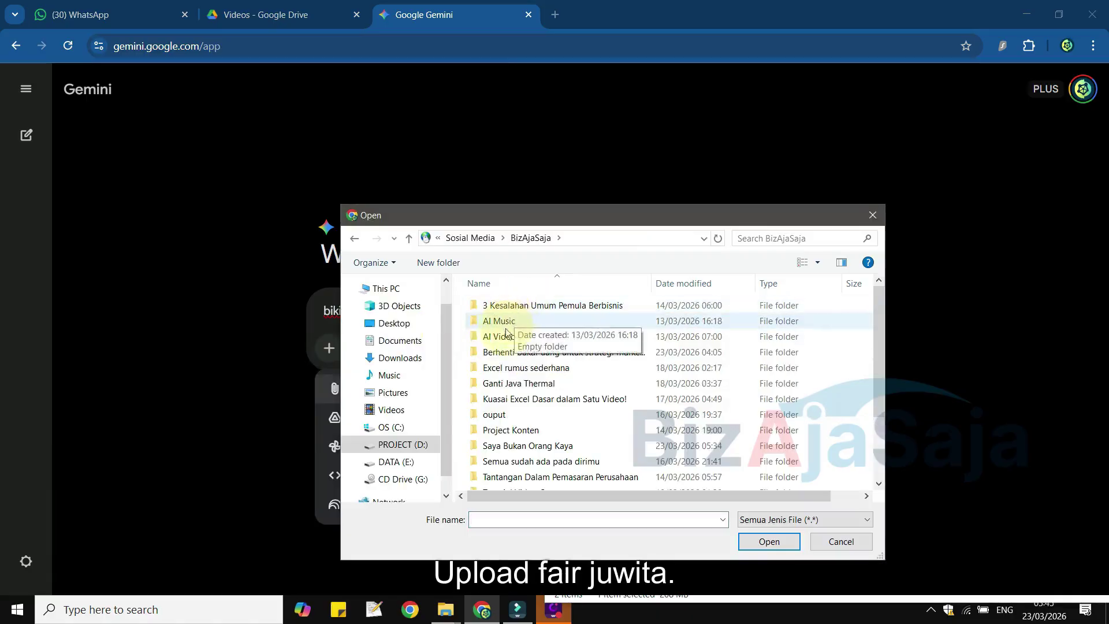
scroll(555, 387, down, 2)
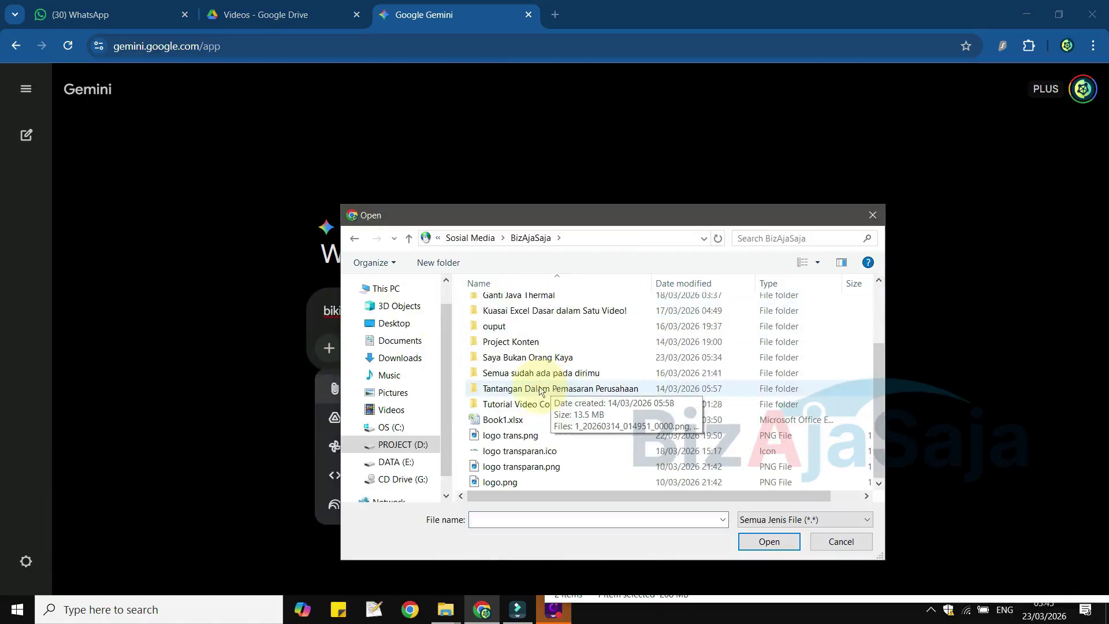
click(549, 358)
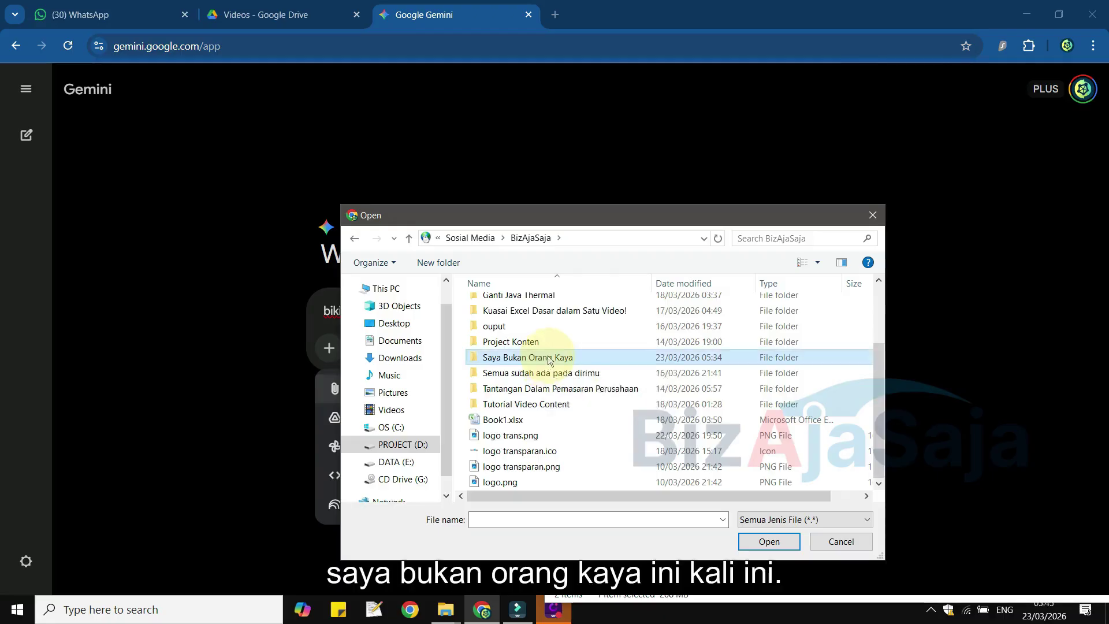
double_click(548, 359)
double_click(526, 325)
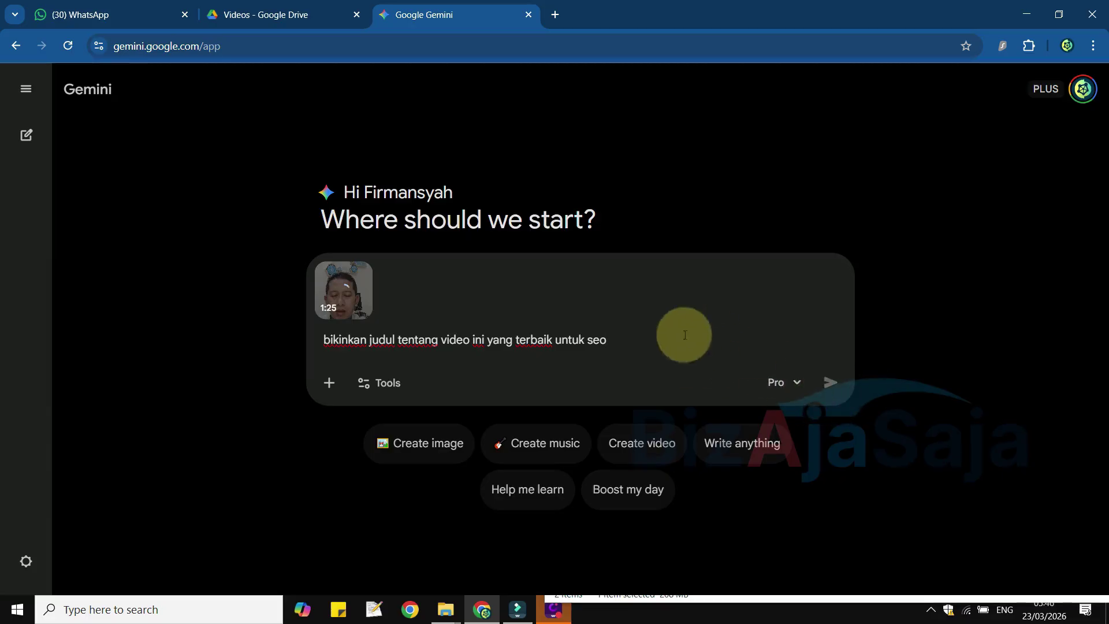
key(Return)
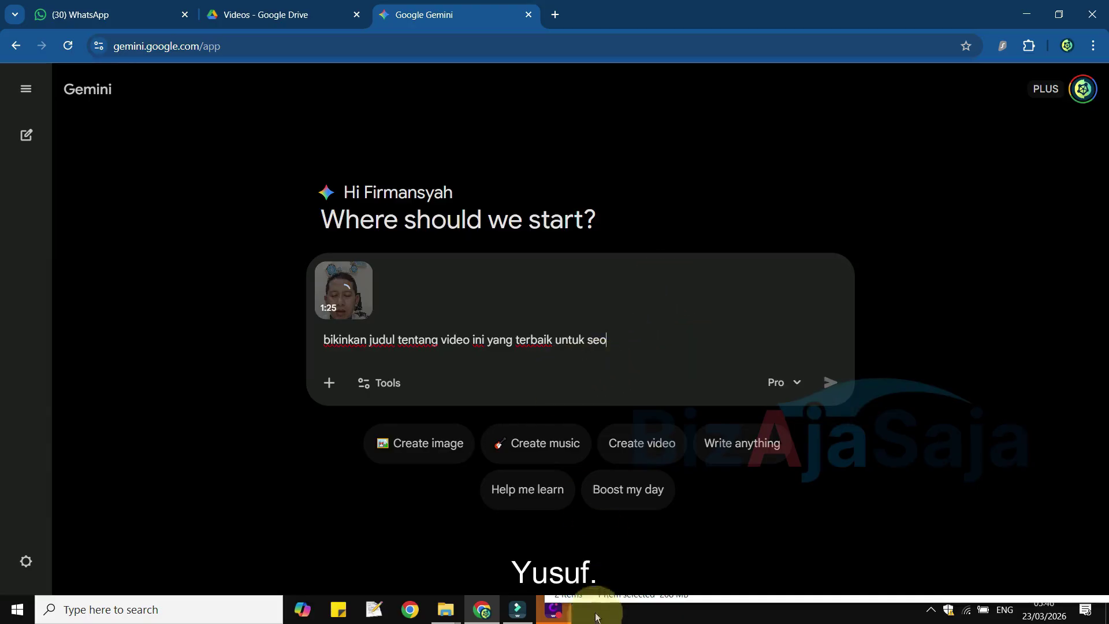
click(551, 608)
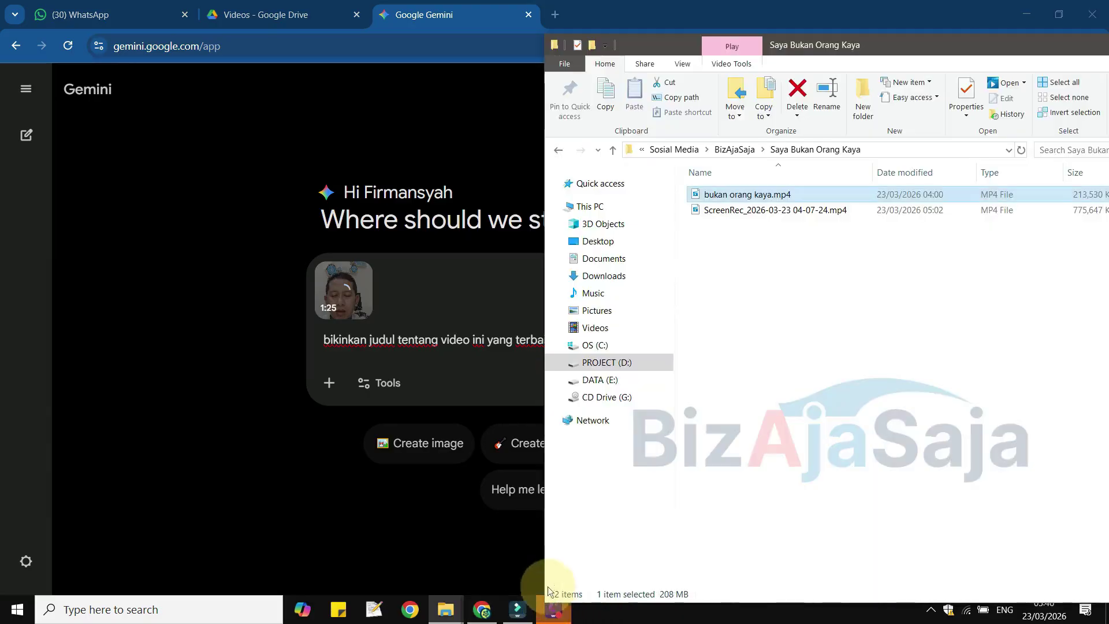
click(152, 415)
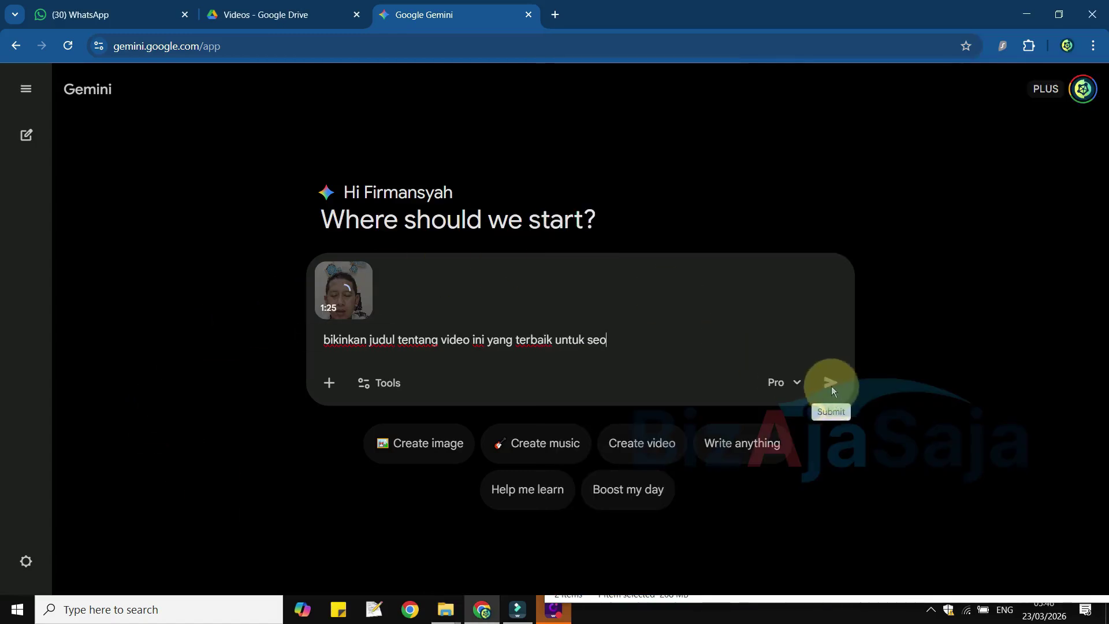
double_click(414, 341)
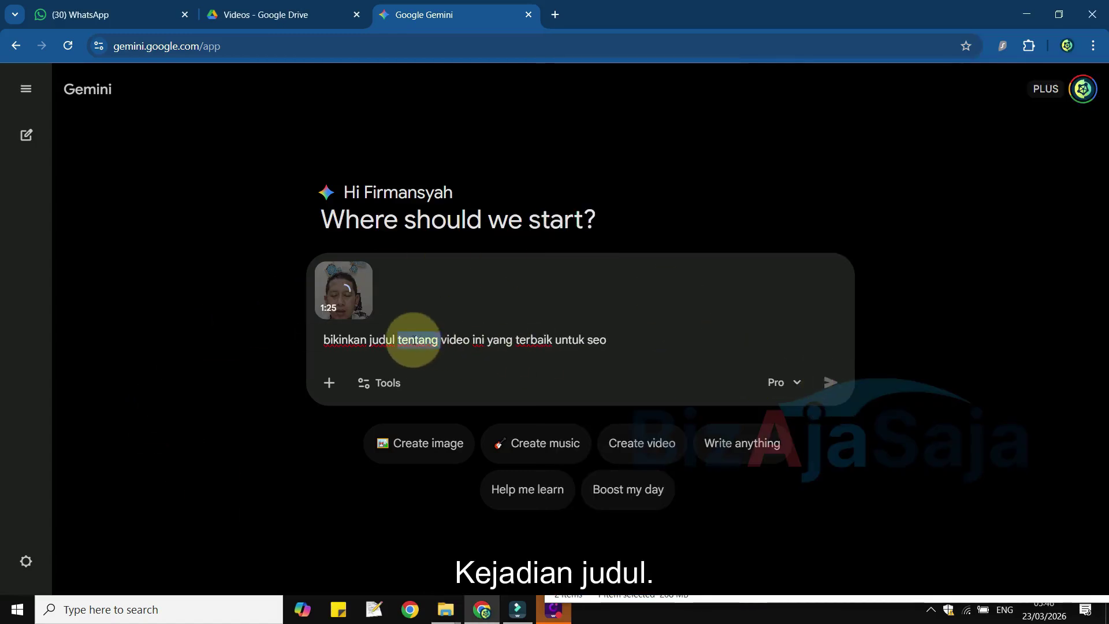
click(608, 346)
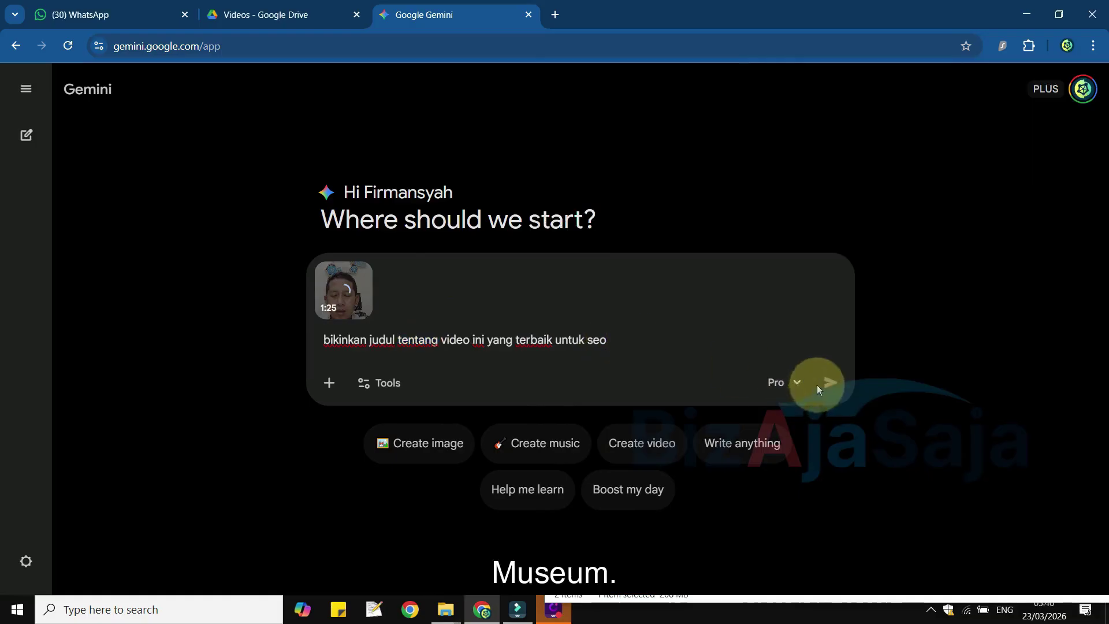
Switch the prompt's Gemini 3 model to Fast and set it back to Pro
click(797, 382)
key(Escape)
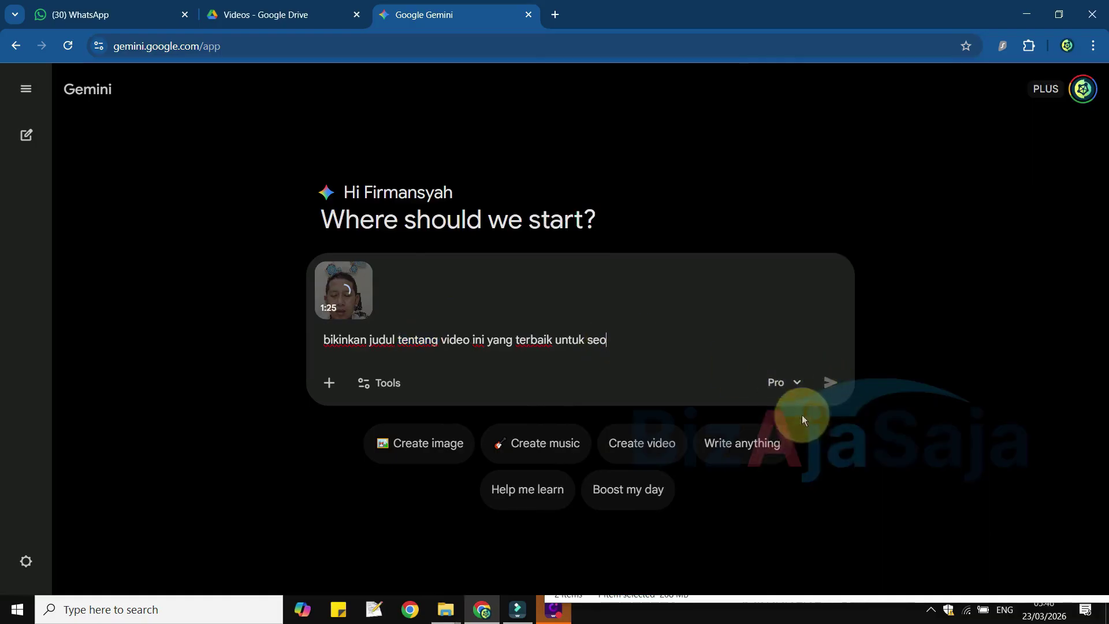
click(797, 382)
click(798, 383)
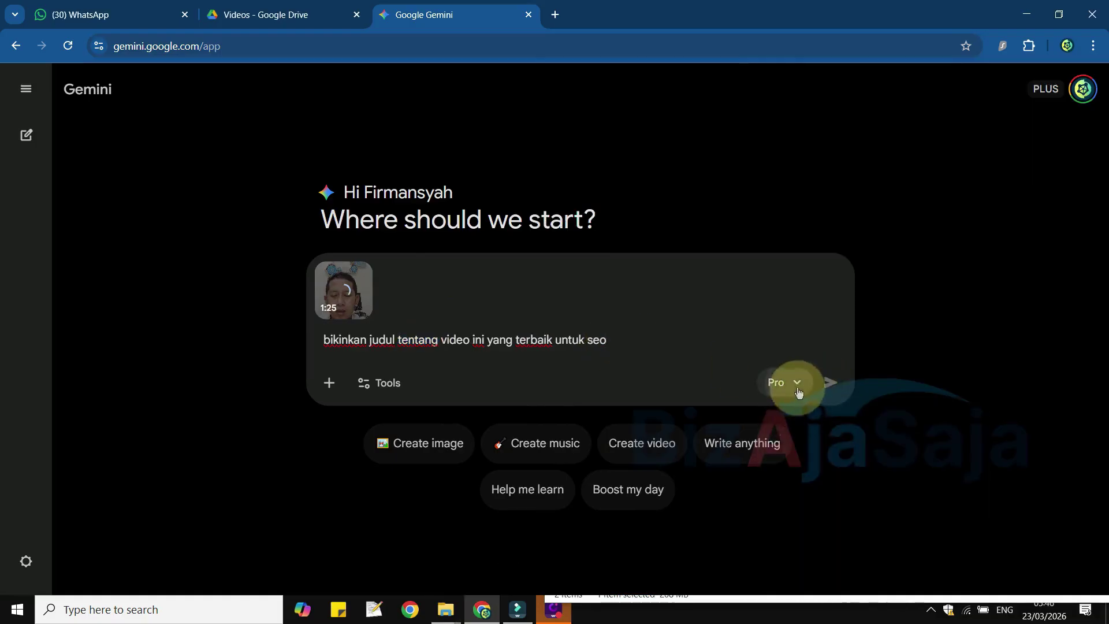
click(799, 392)
click(799, 449)
click(803, 386)
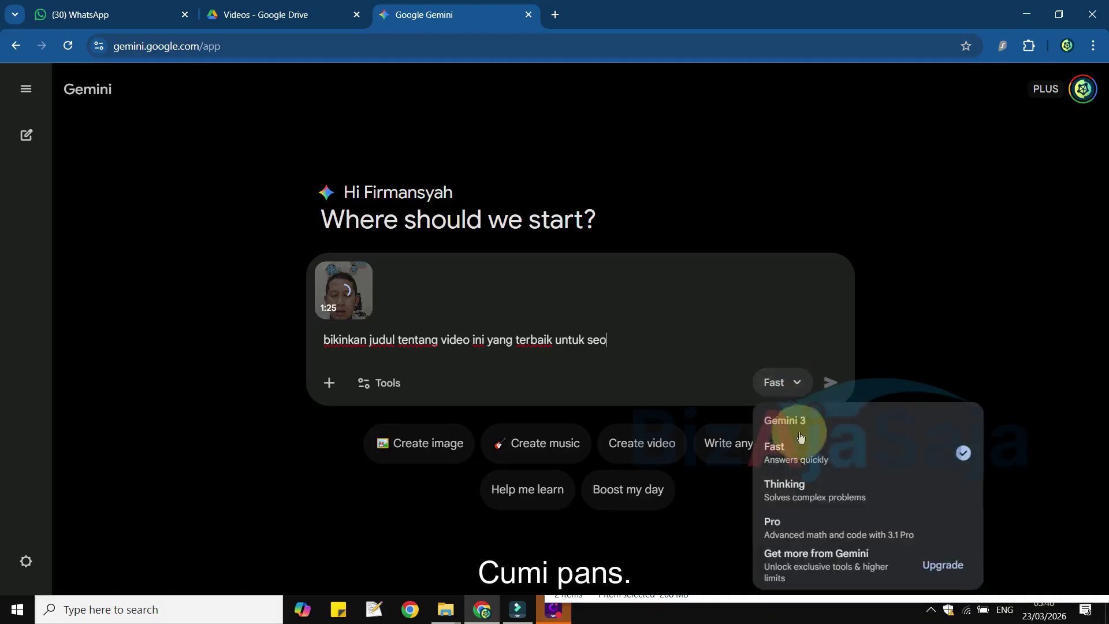
click(777, 523)
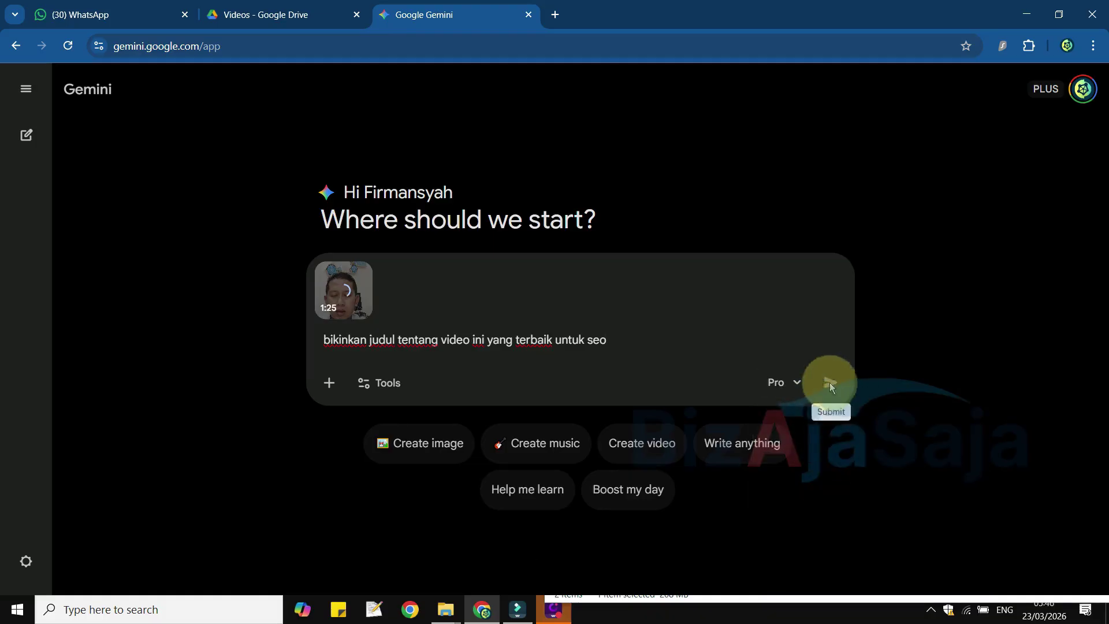
Submit the title prompt with the attached video once its upload has finished
click(421, 40)
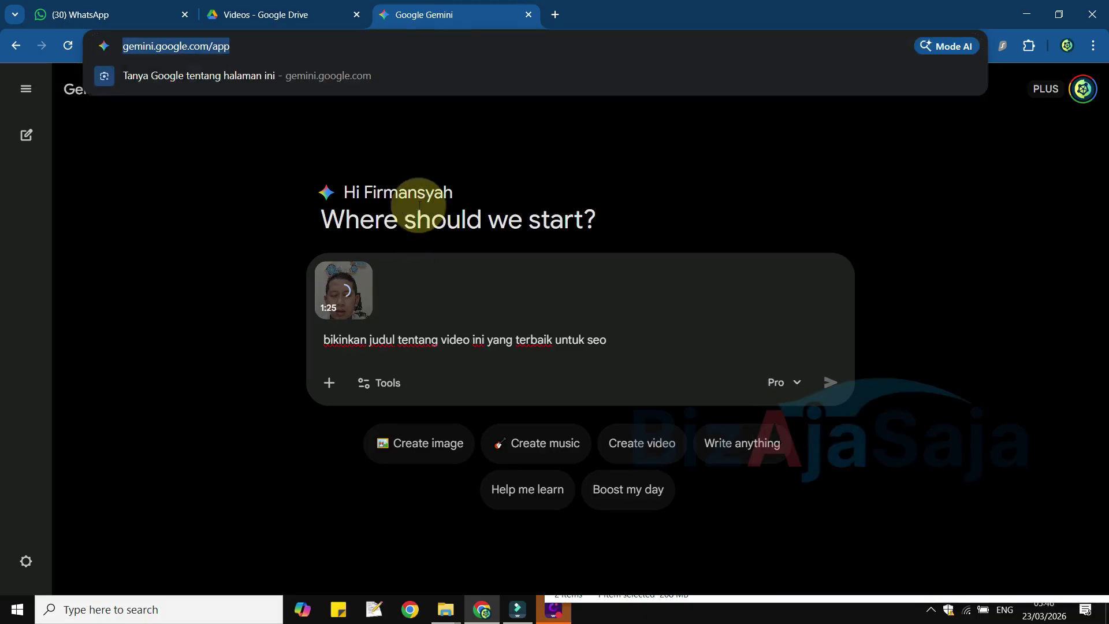
click(257, 300)
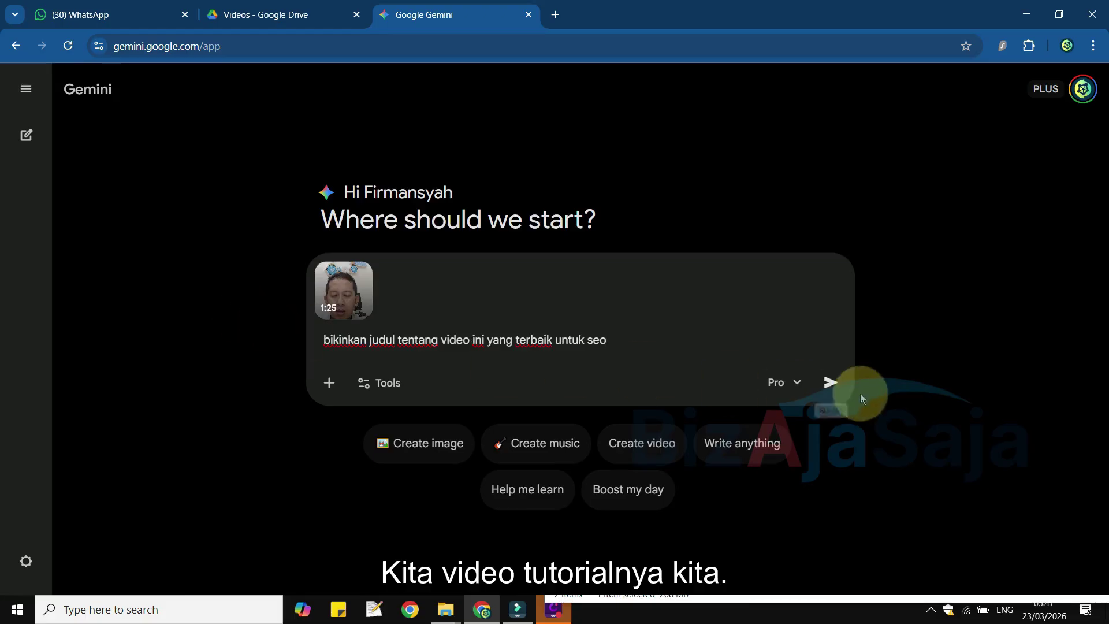
click(831, 382)
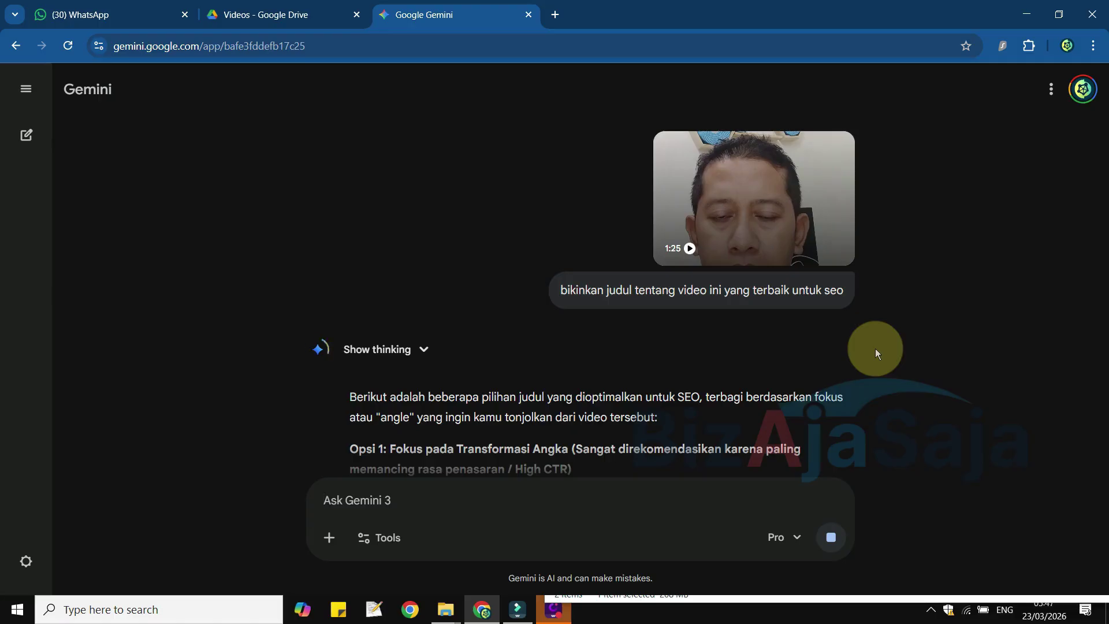
Copy the suggested title "Dari Gaji 400 Ribu Jadi Bos Puluhan Cabang! Kisah Inspiratif Mantan Konsultan" from Gemini's answer
scroll(673, 375, down, 3)
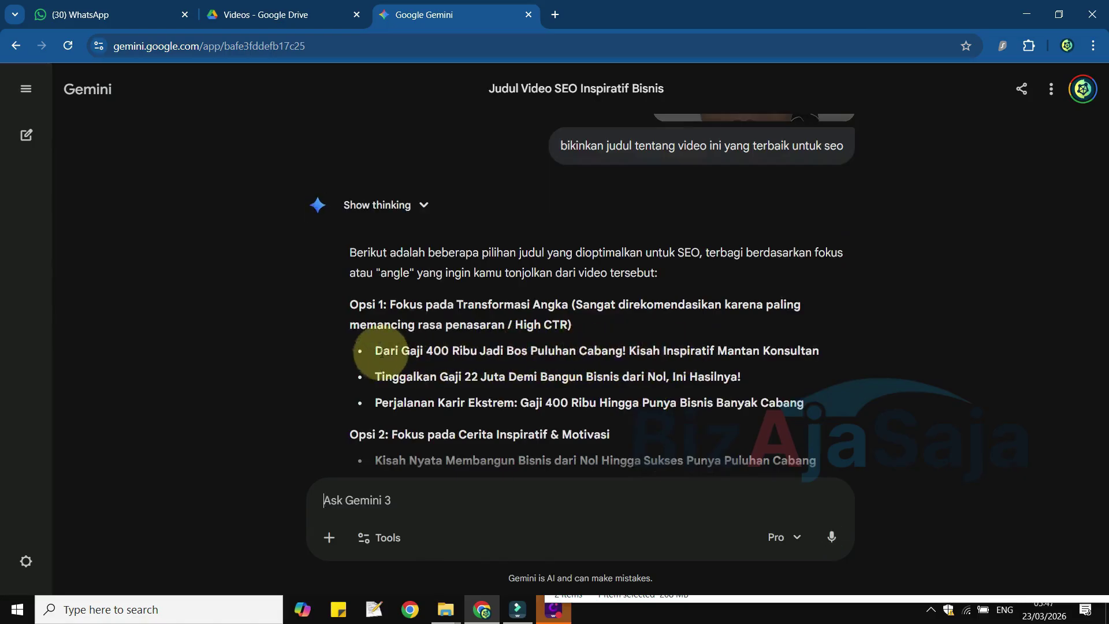
drag(374, 351, 822, 354)
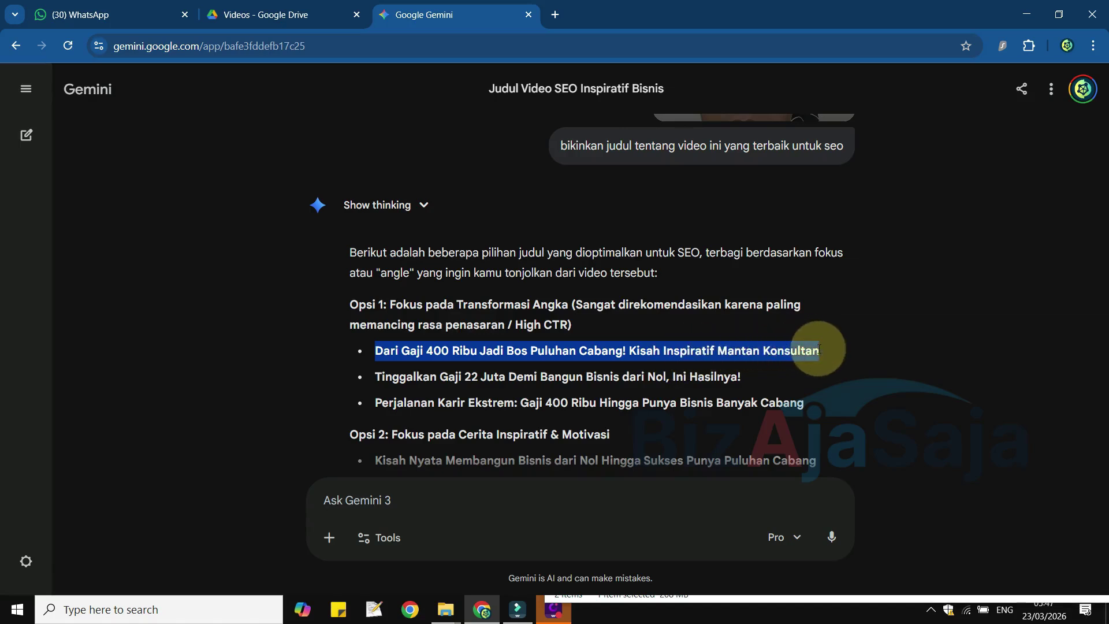
key(ctrl+c)
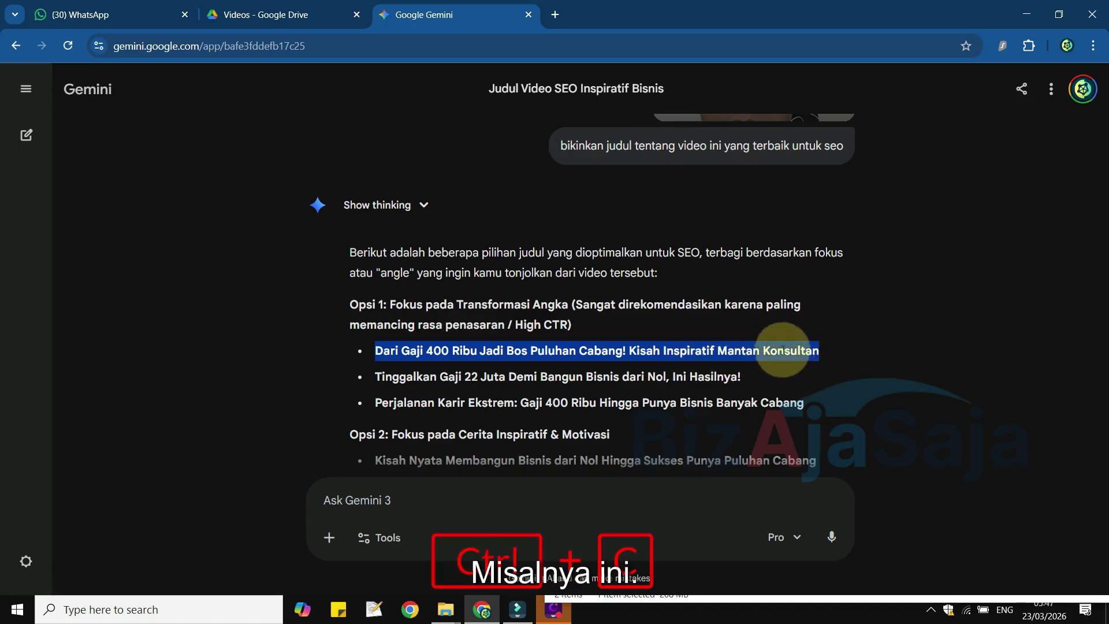
Switch to Filmora, replace the thumbnail's headline with the copied title, and break the line before "Jadi Bos Puluhan"
click(525, 604)
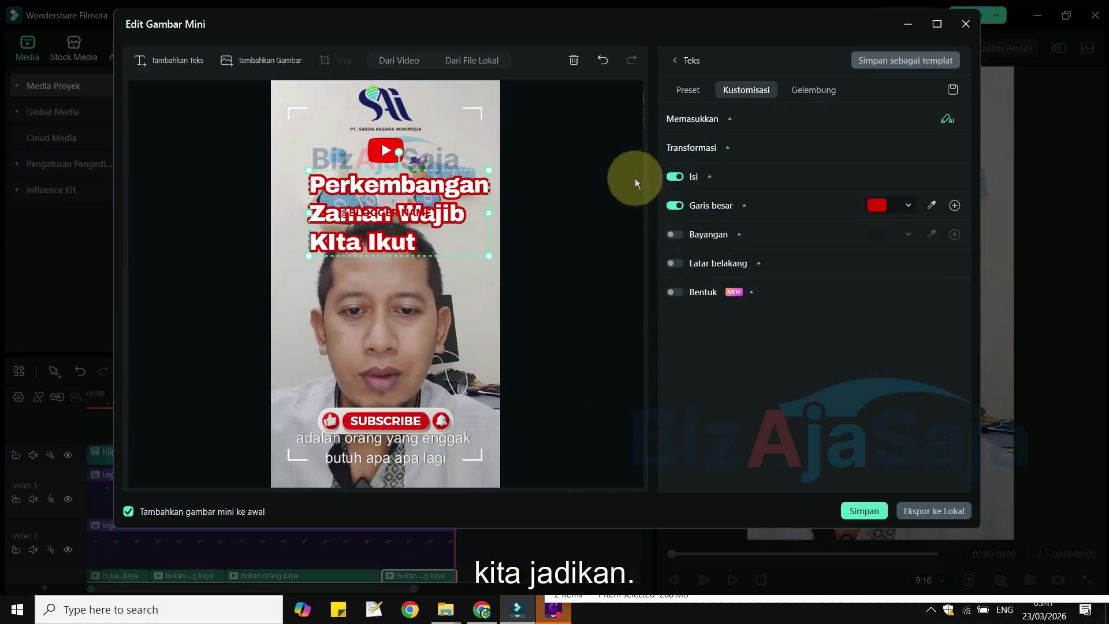
double_click(449, 208)
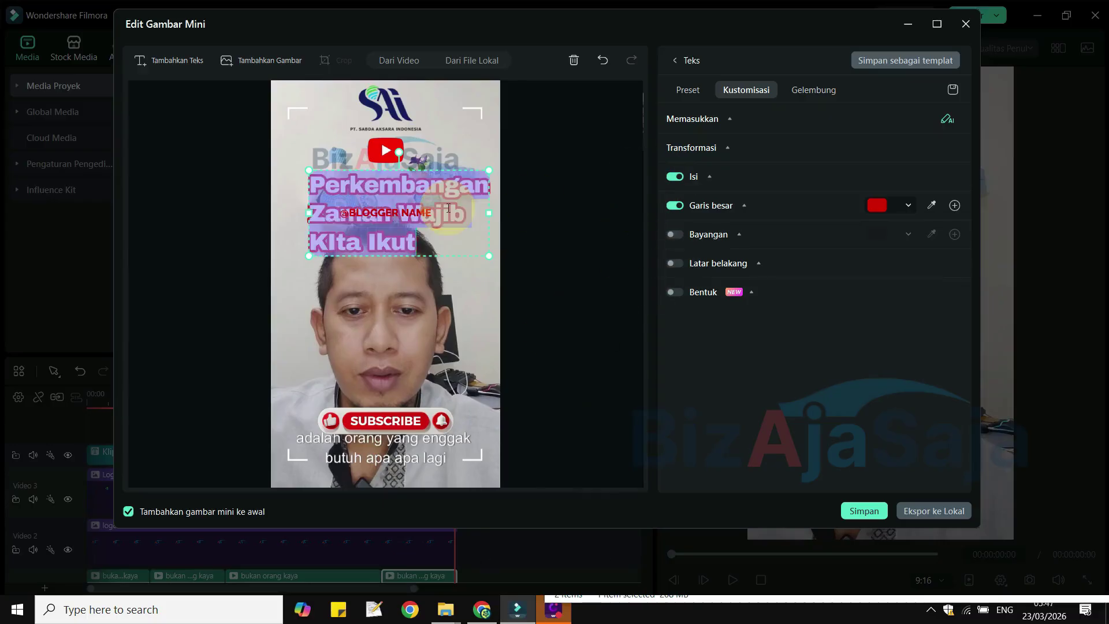
key(ctrl+v)
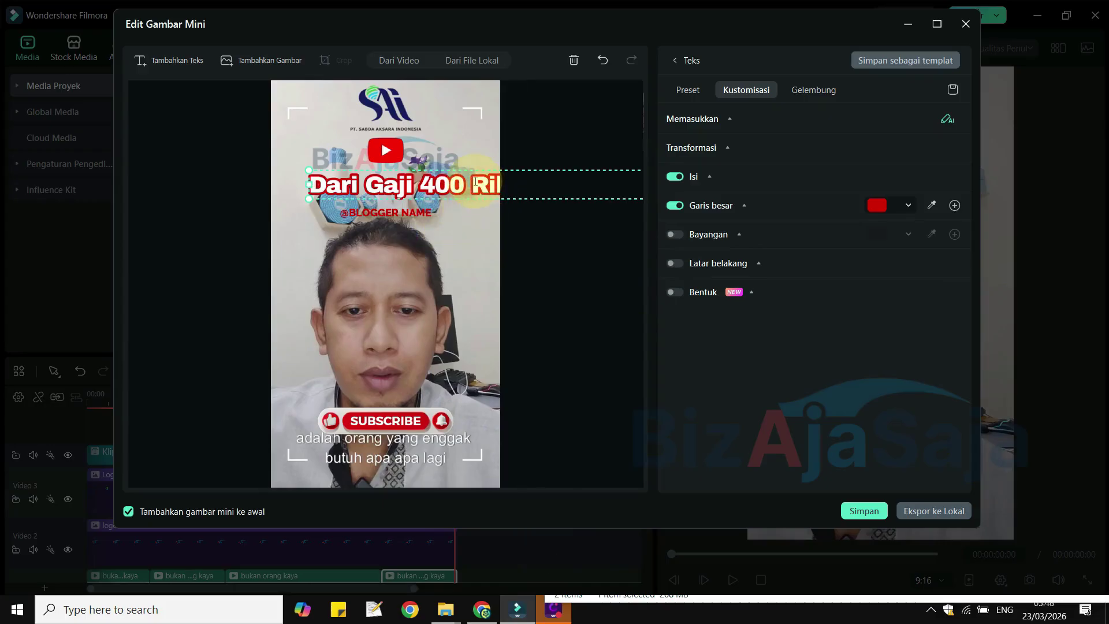
key(Return)
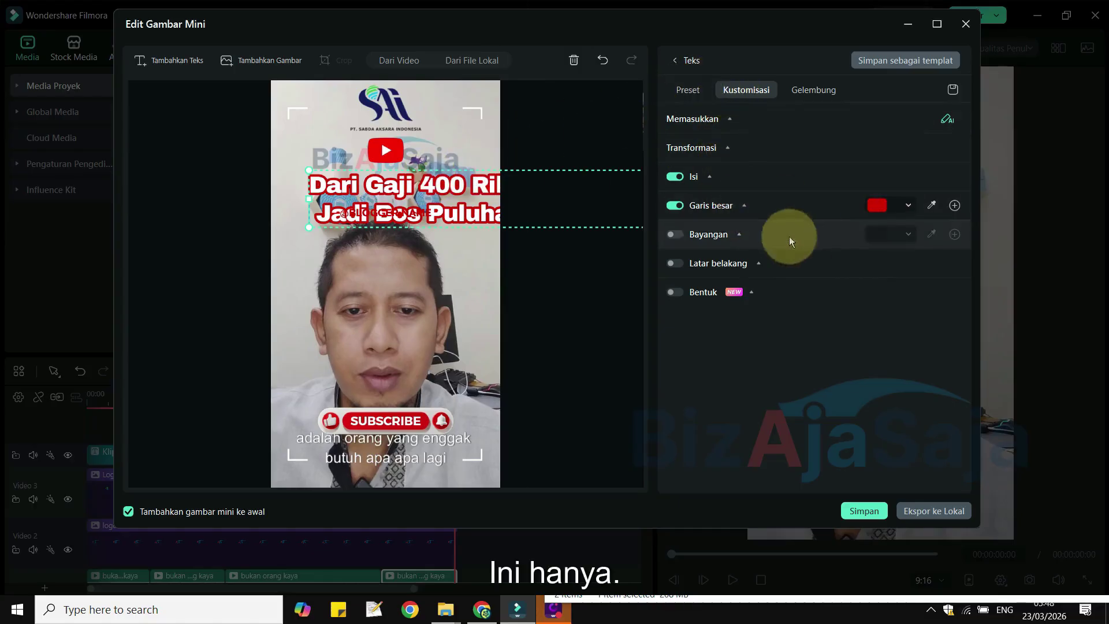
Remove the leading space before "Jadi" on the second line of the thumbnail's headline
click(710, 176)
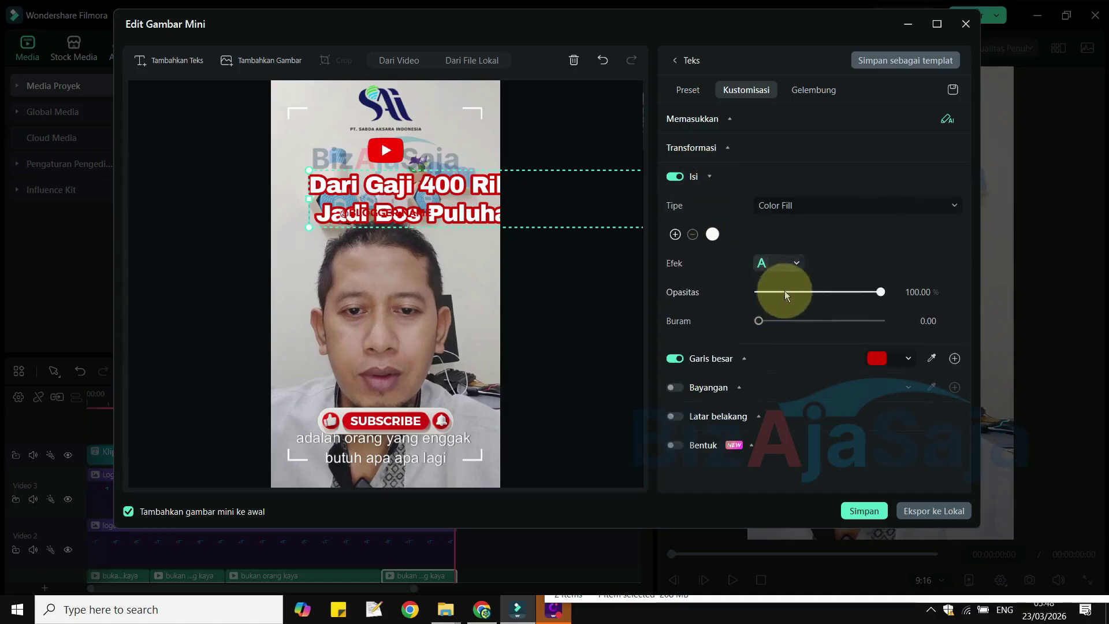
click(728, 147)
click(730, 119)
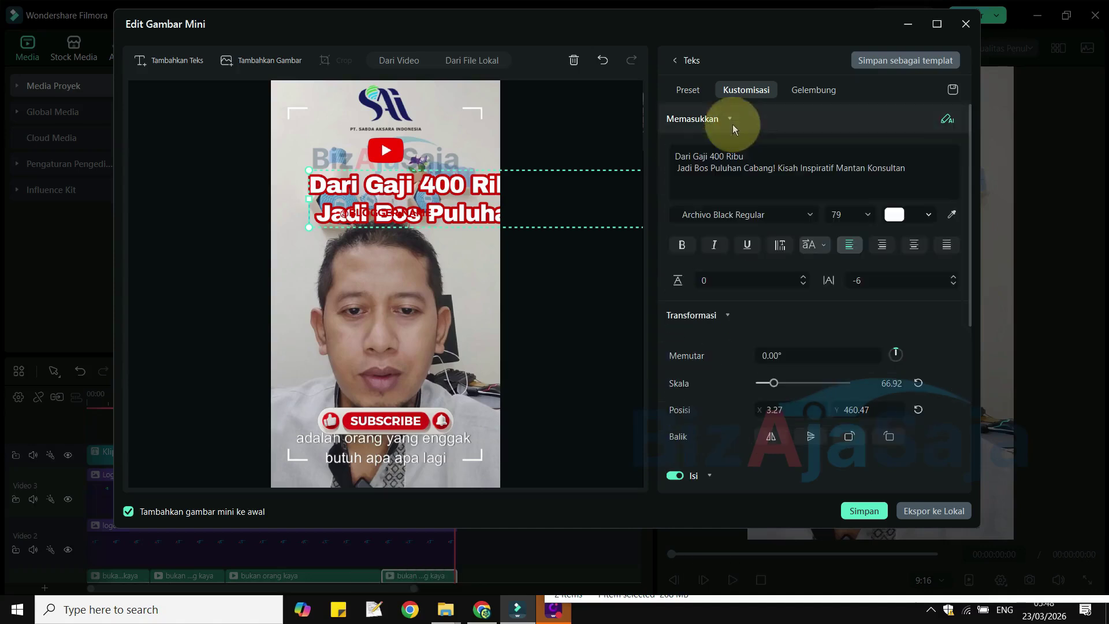
click(685, 168)
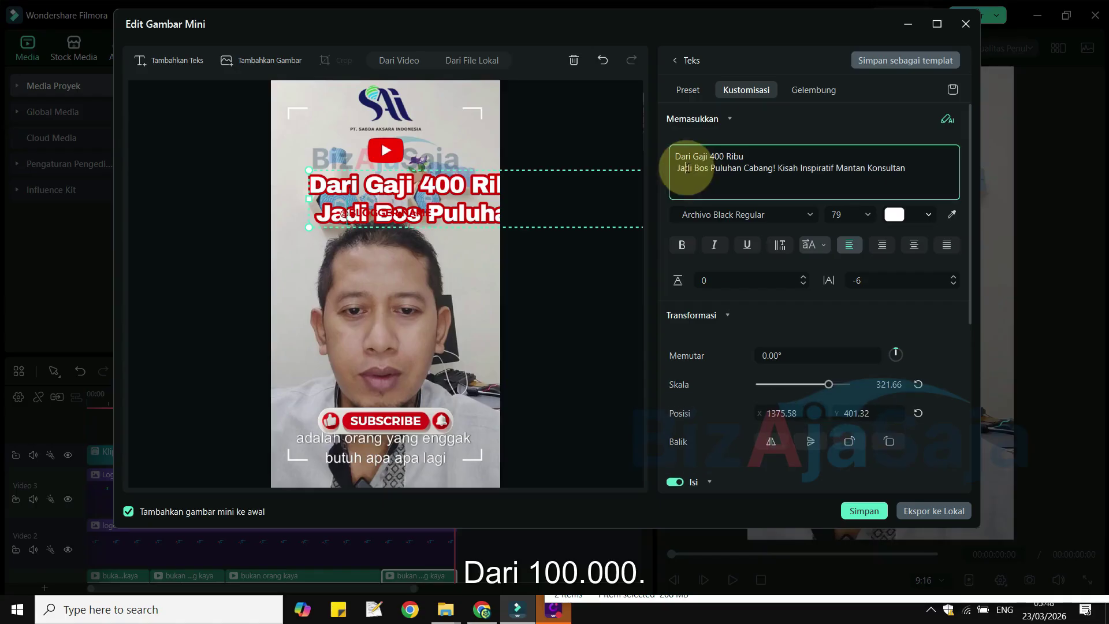
key(Left)
key(Left)
key(BackSpace)
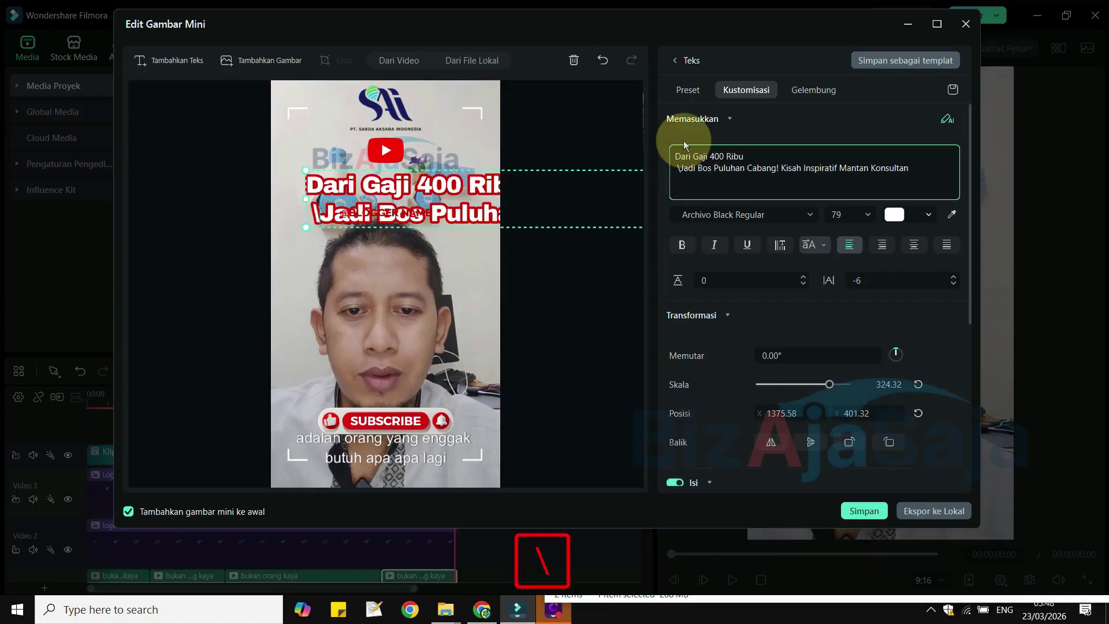
Break the headline before "Kisah Inspiratif" so that this part starts a third line
key(Right)
key(Right)
key(Right)
key(Right)
key(Right)
key(Right)
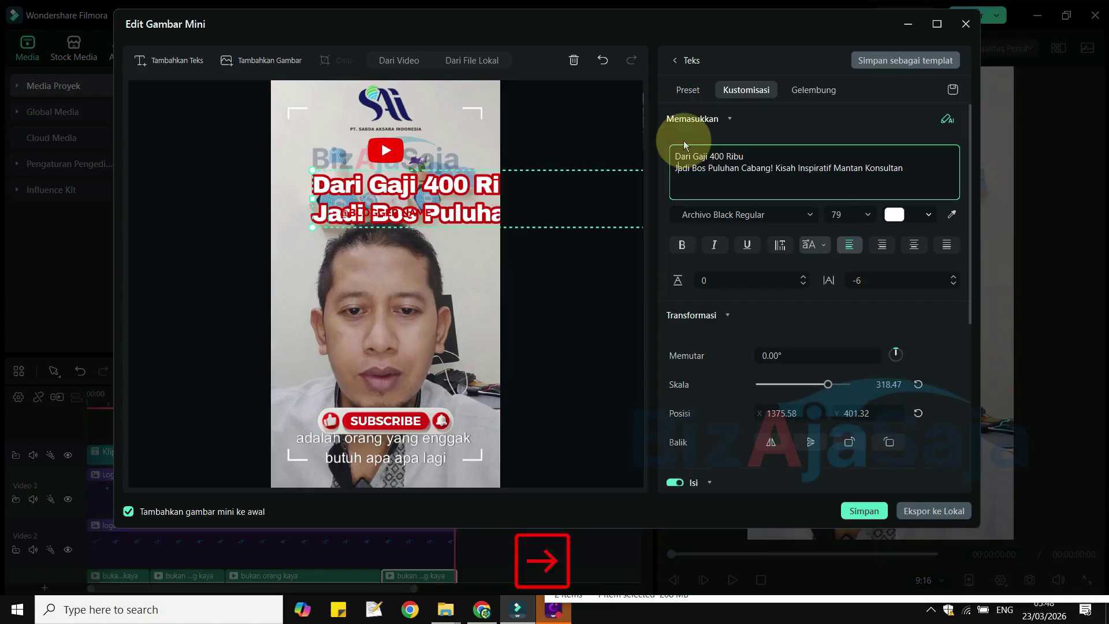
key(Right)
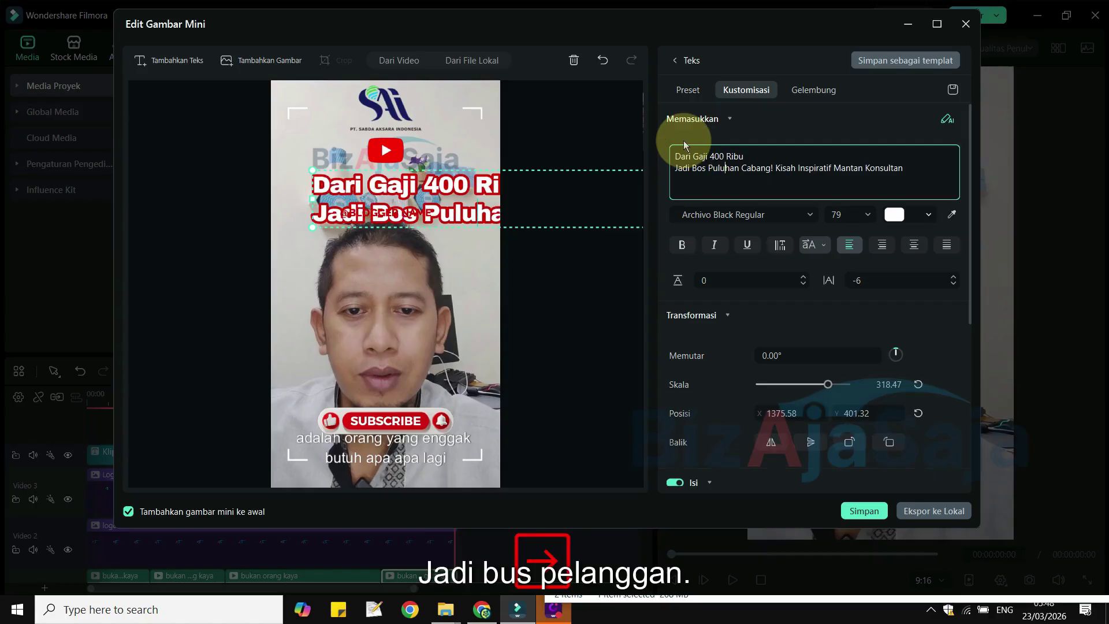
key(ctrl+Right)
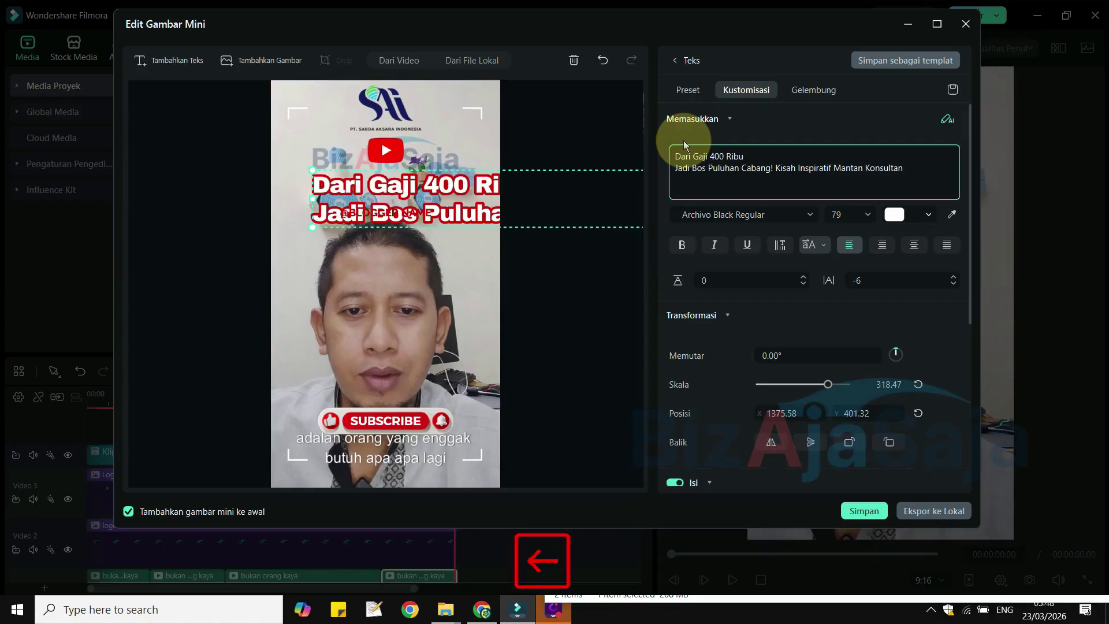
key(BackSpace)
key(Return)
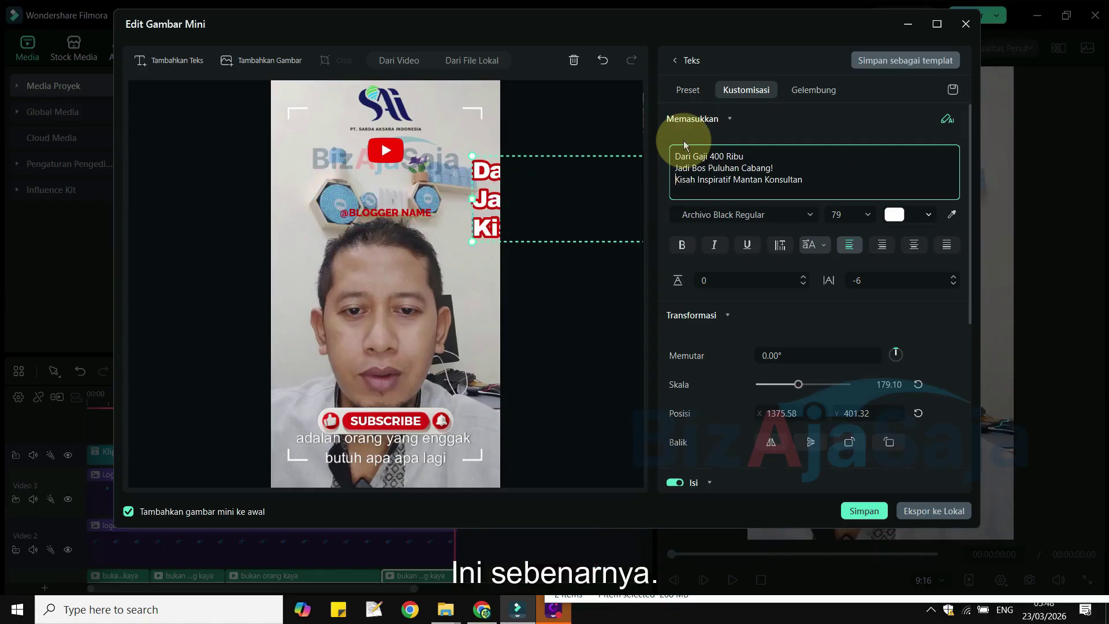
key(Right)
key(Right)
key(Right)
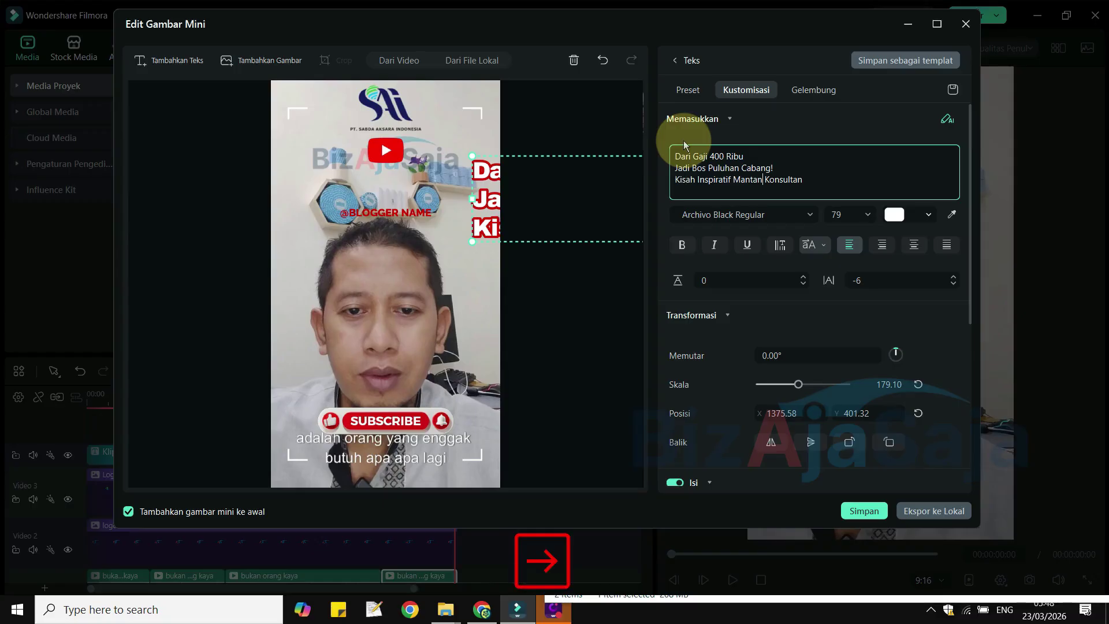
key(Left)
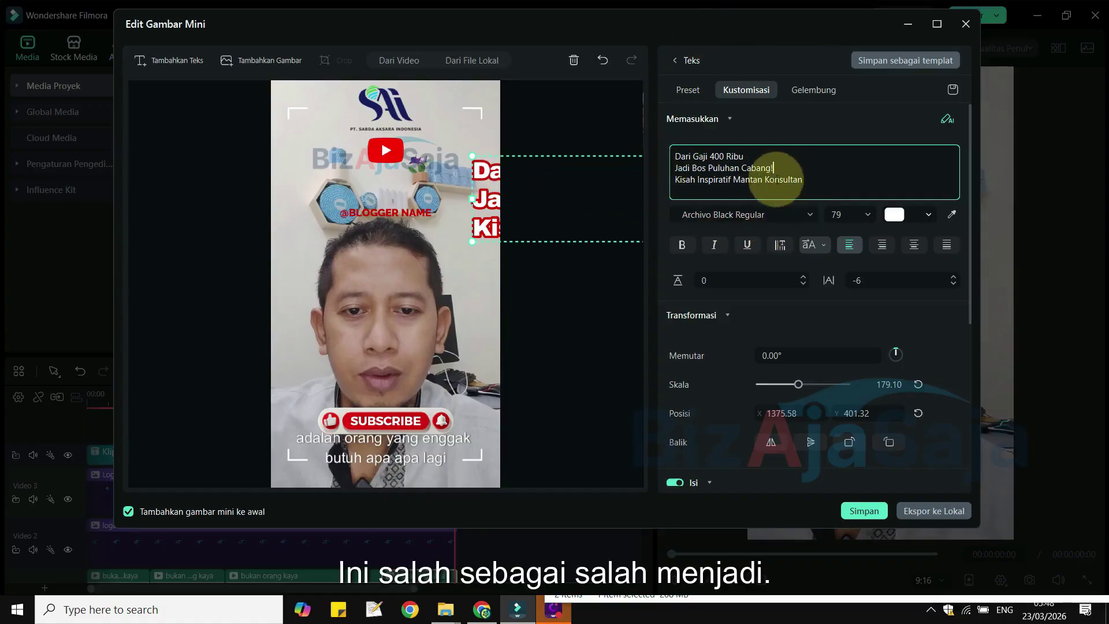
drag(844, 183, 679, 180)
click(806, 183)
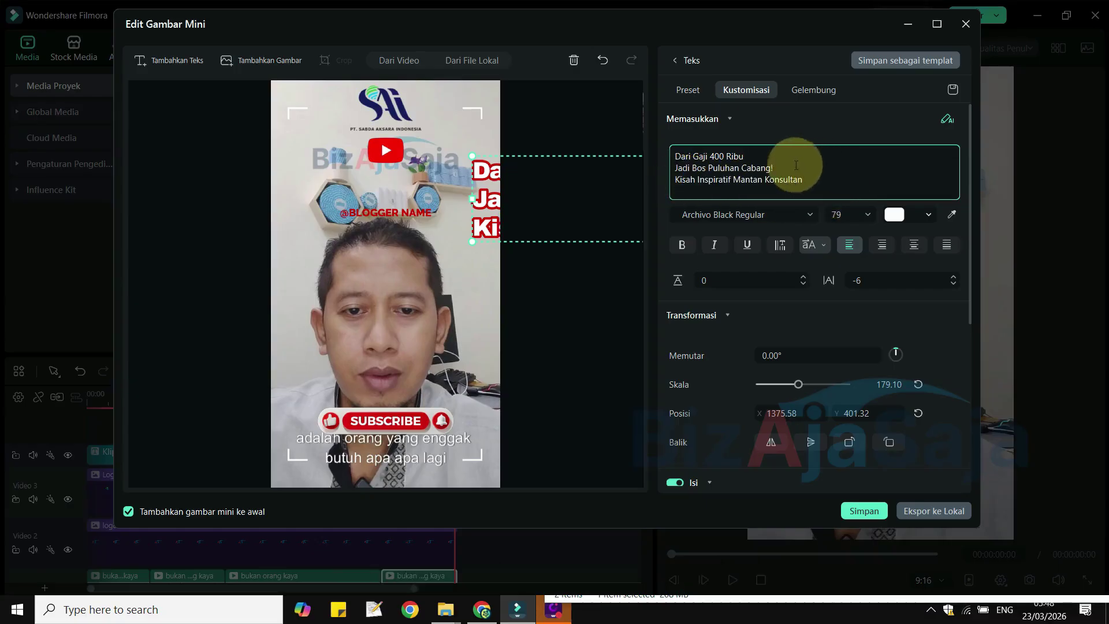
key(Up)
key(Up)
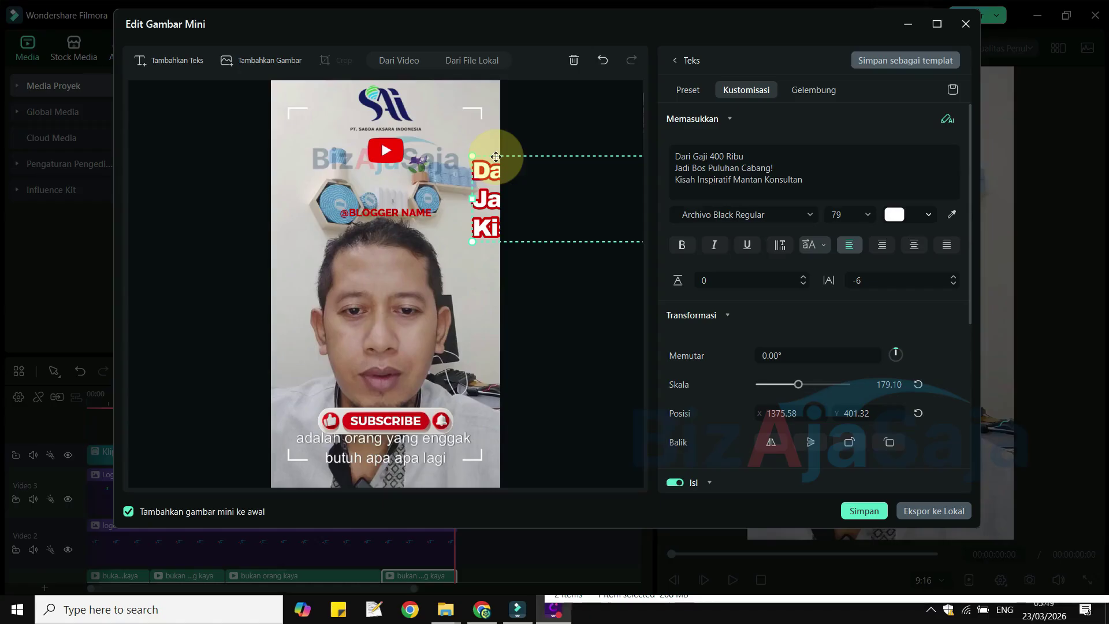
Move the headline onto the thumbnail image and shorten its second line to "Jadi Bos!"
drag(495, 156, 306, 132)
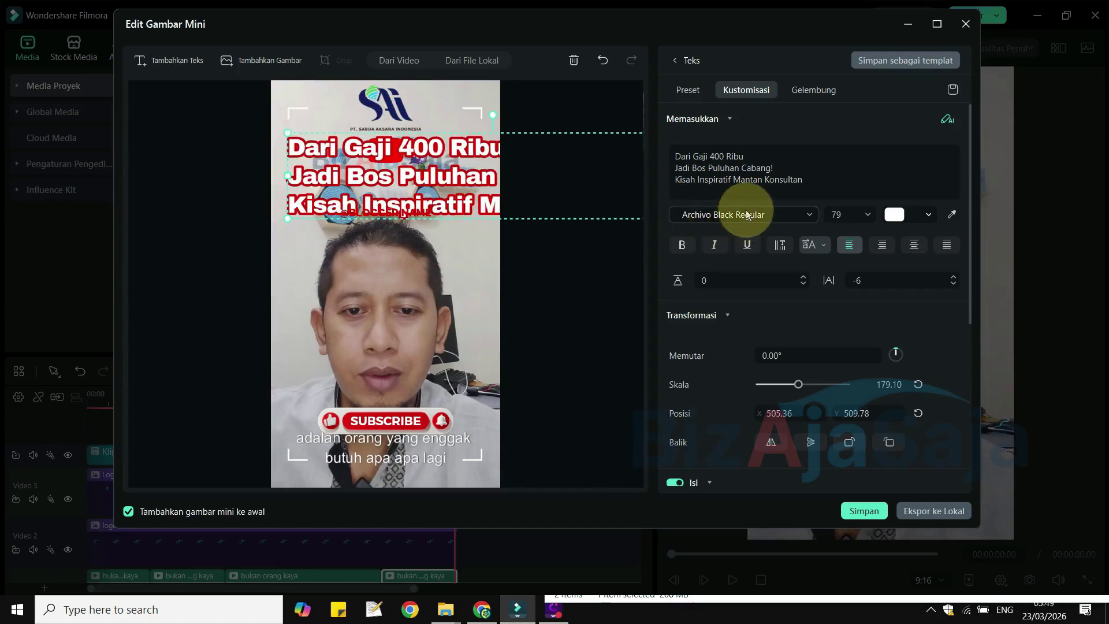
click(735, 168)
double_click(735, 168)
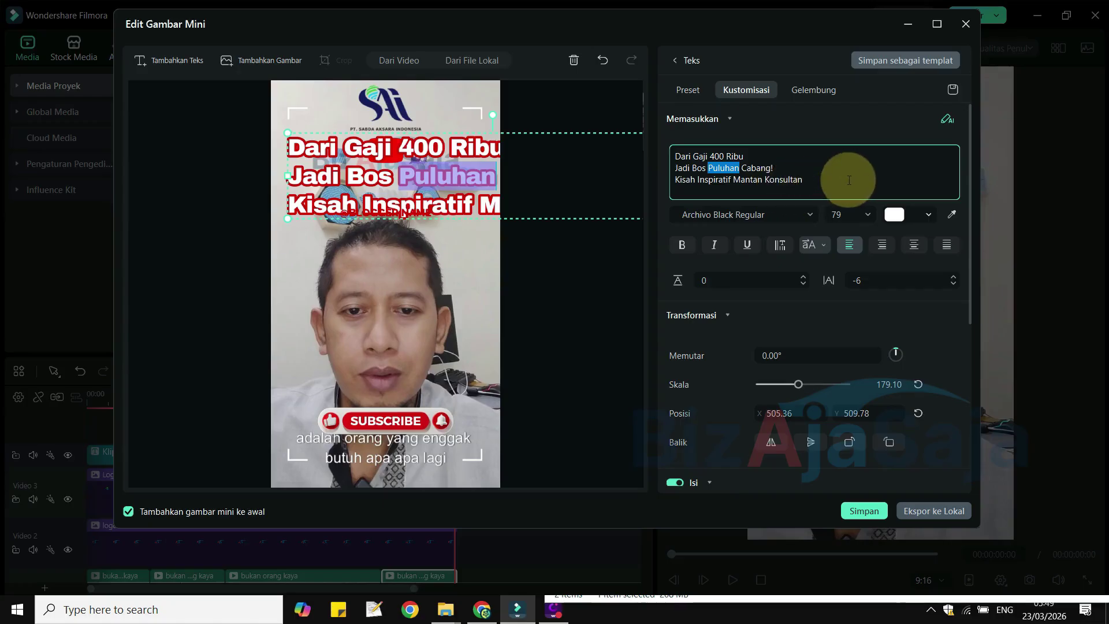
key(Left)
key(shift+End)
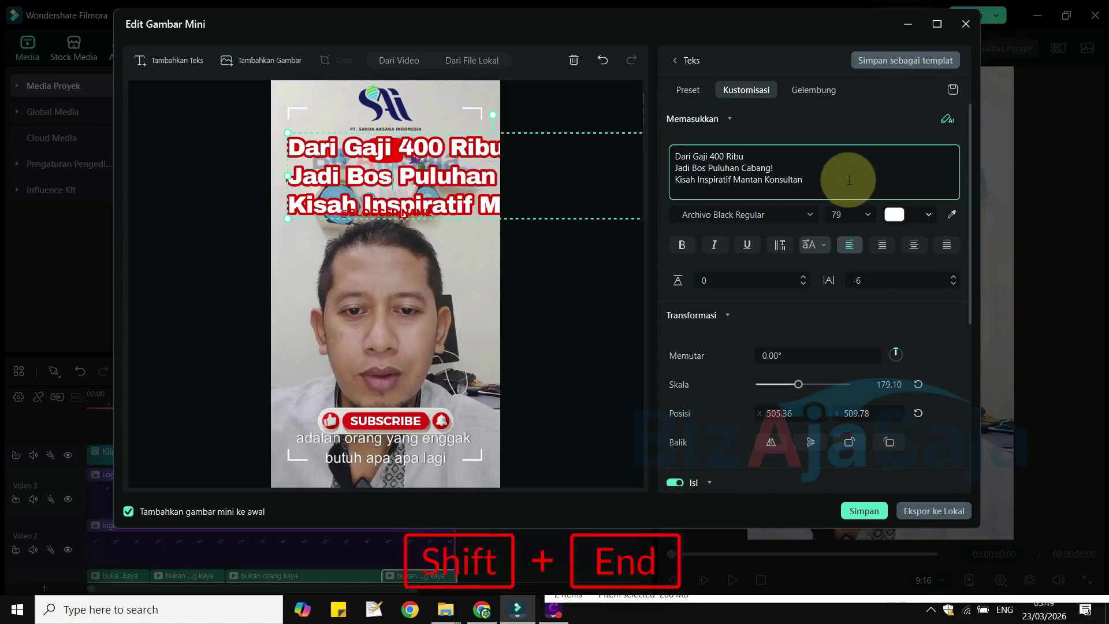
key(shift+Left)
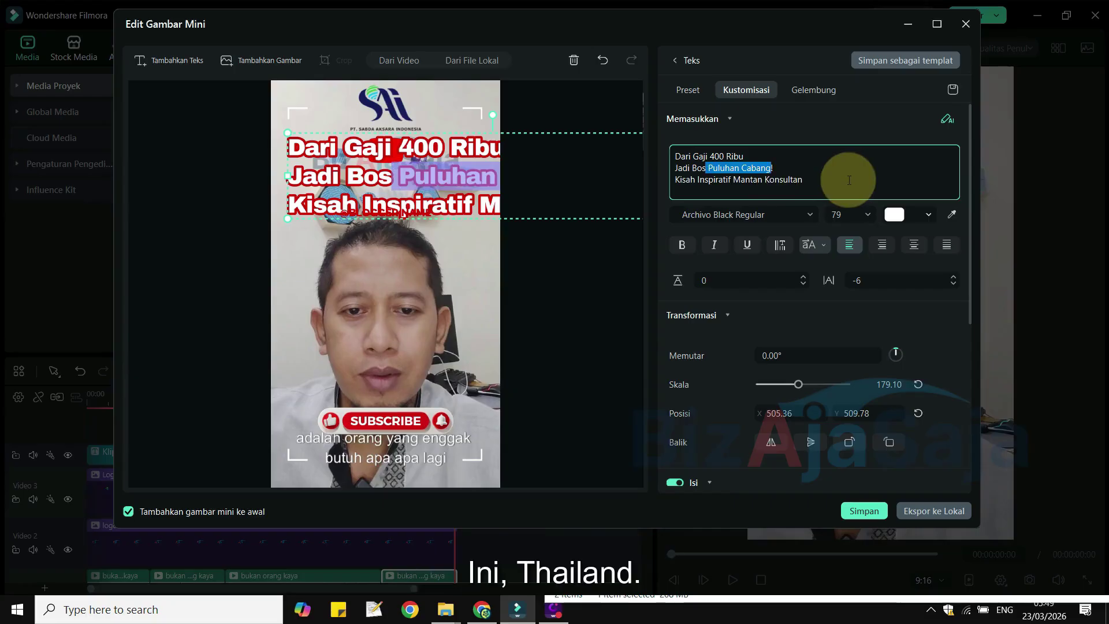
key(BackSpace)
Break the headline's third line before "Mantan Konsultan" to make a fourth line
key(Down)
key(Right)
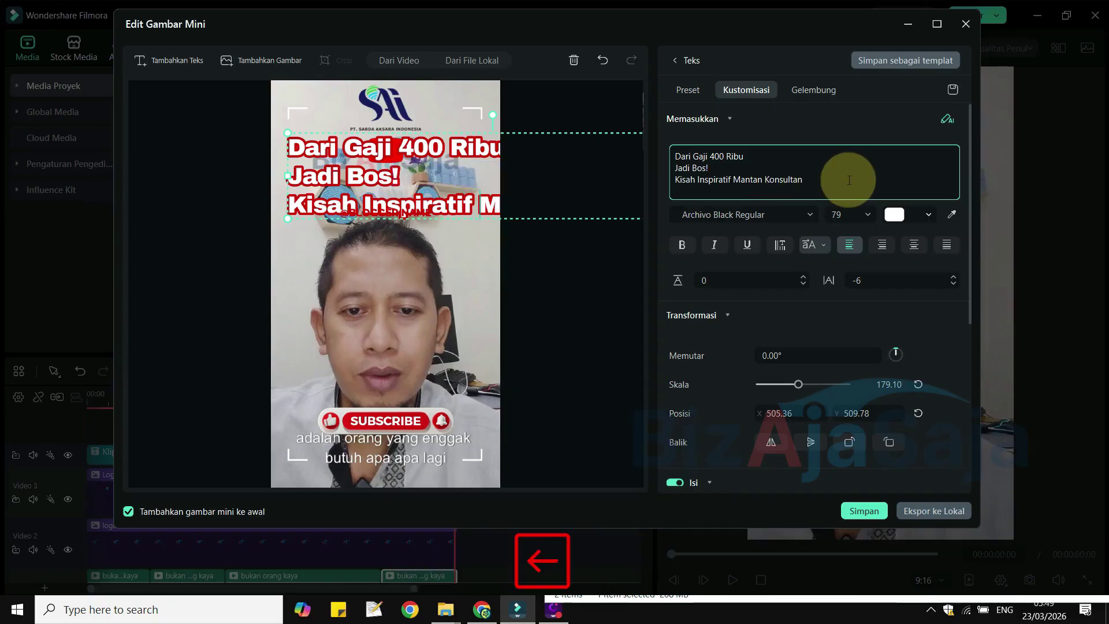
key(BackSpace)
key(Return)
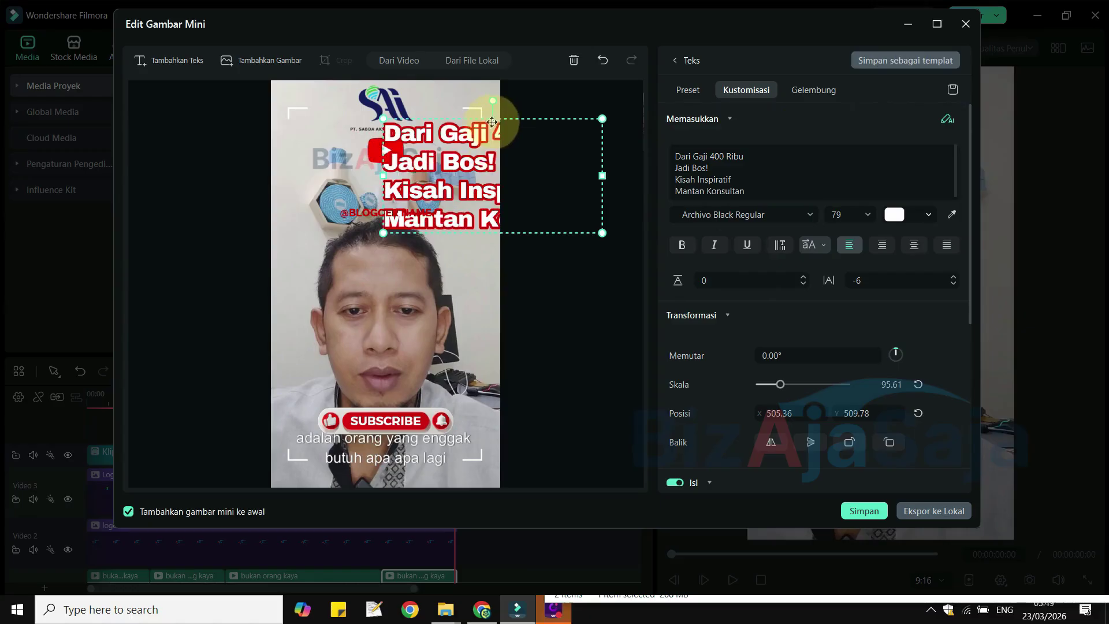
drag(482, 120, 393, 224)
click(394, 216)
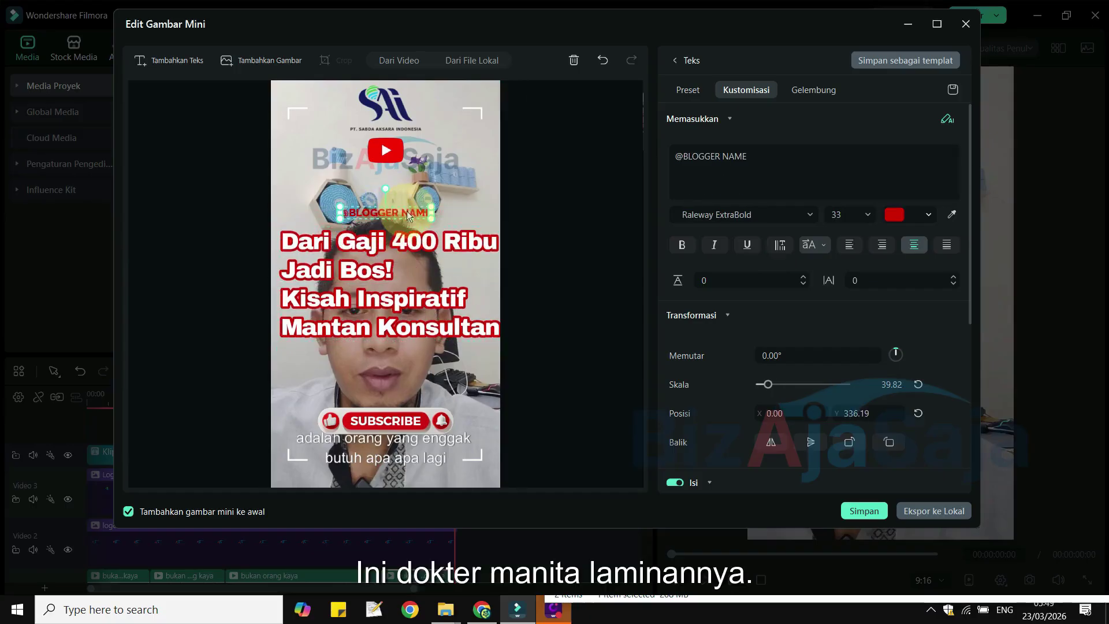
key(Delete)
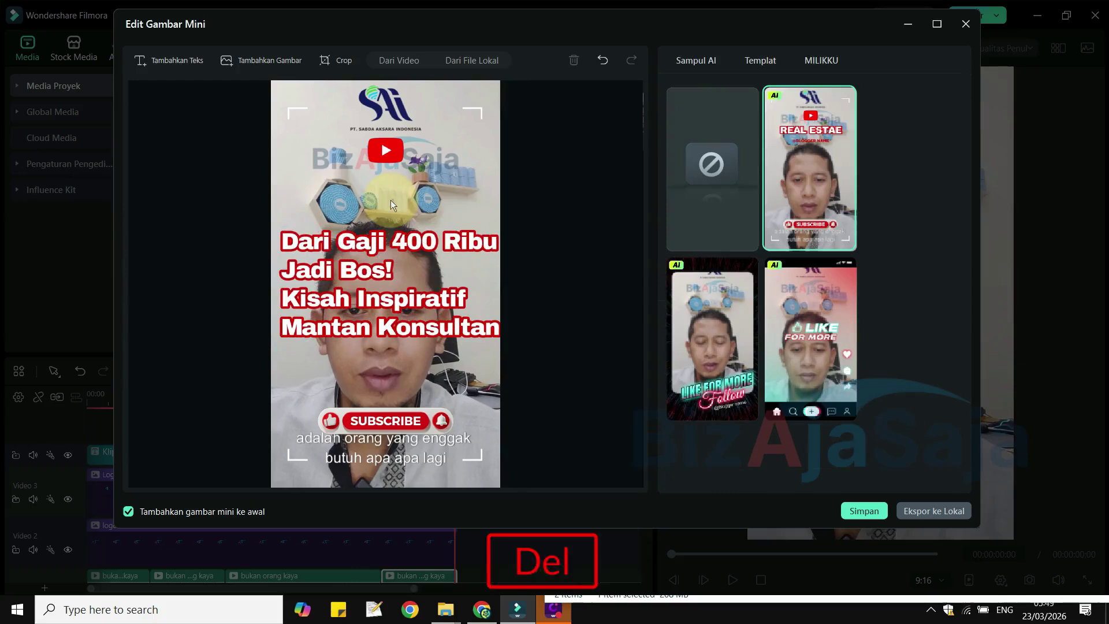
click(394, 155)
key(Delete)
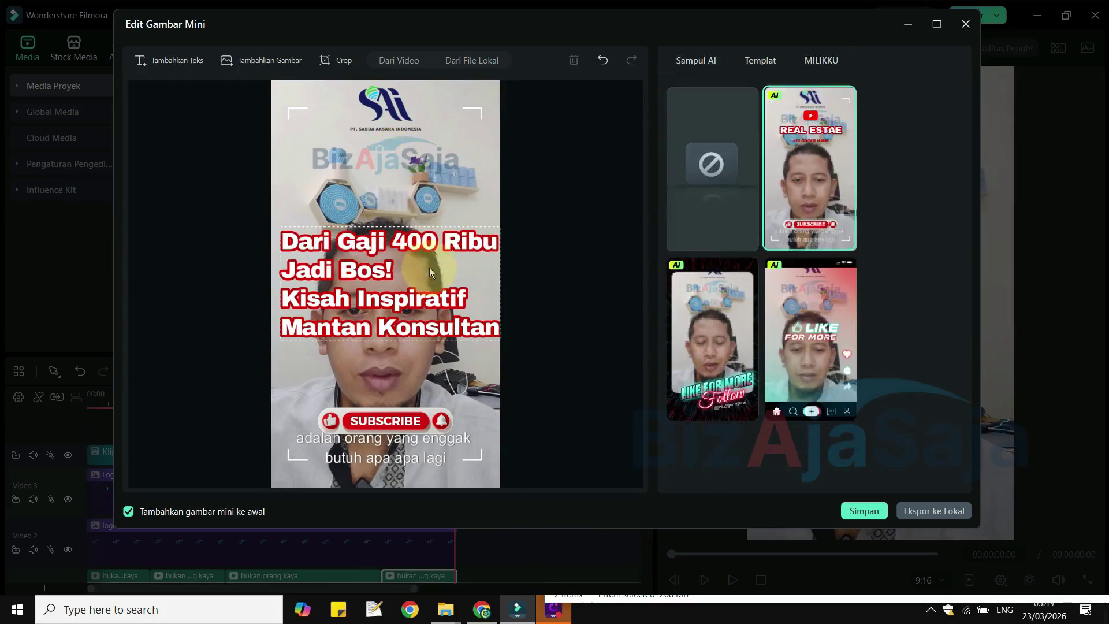
Move the headline back up above the face and shrink it to a scale of about 57
click(432, 240)
drag(432, 240, 426, 154)
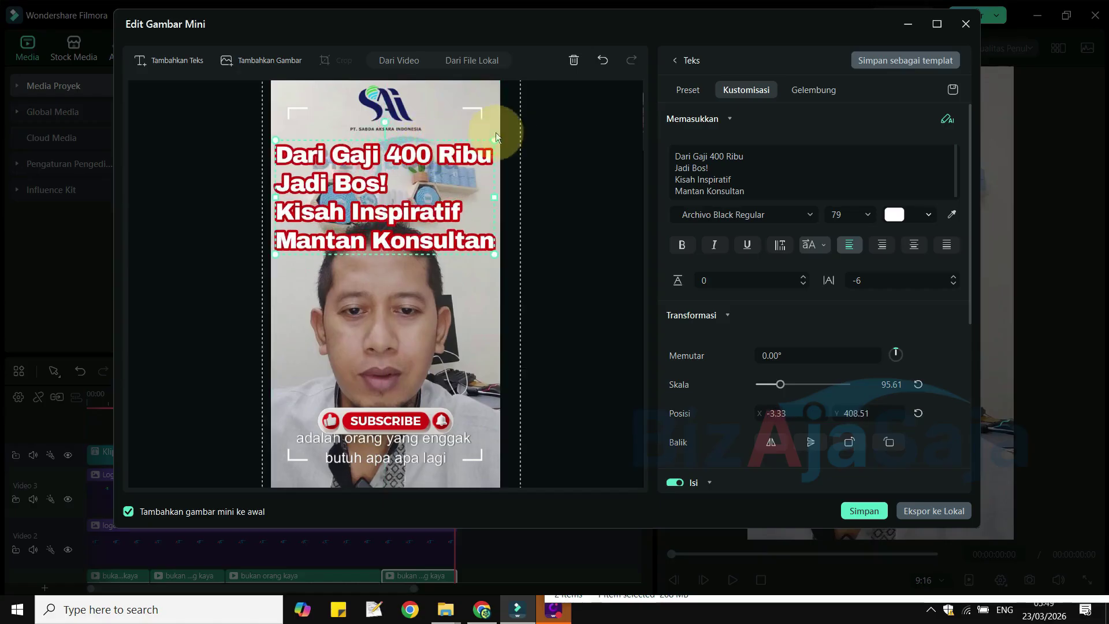
key(shift)
drag(494, 136, 417, 177)
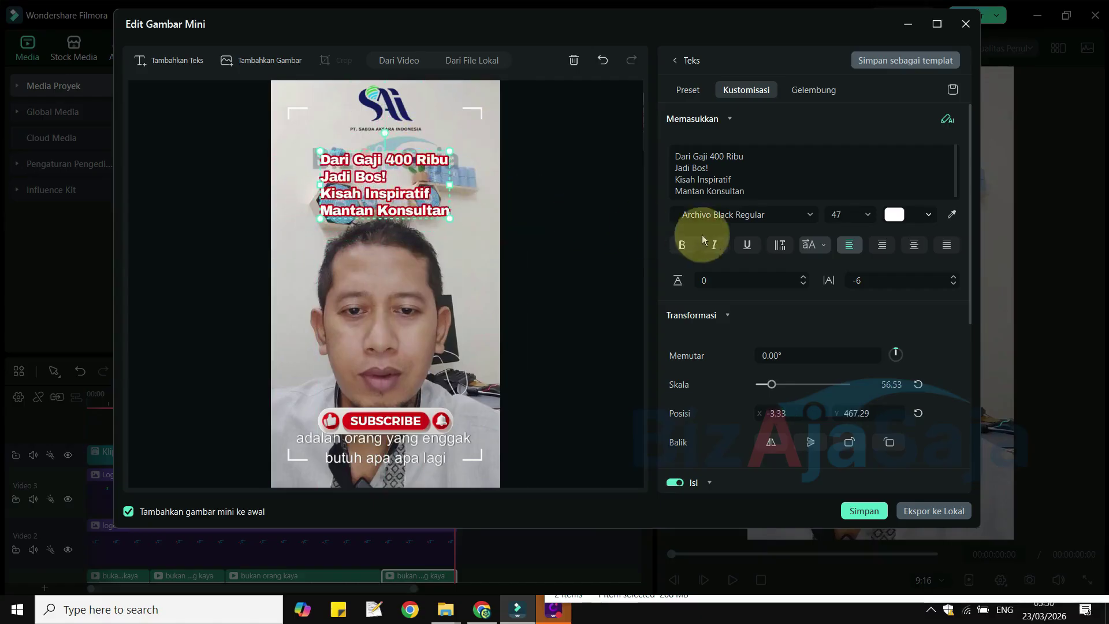
Center-align the headline's lines and enlarge it to a scale of about 83 beneath the logo
click(899, 247)
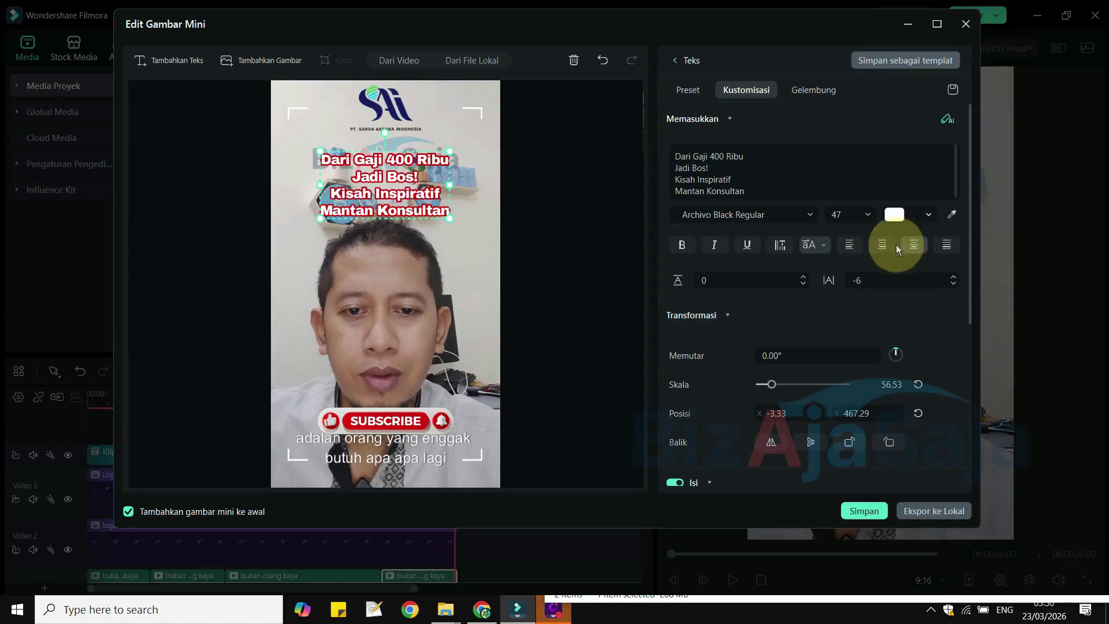
mouse_move(452, 217)
mouse_down()
mouse_move(511, 249)
mouse_move(440, 194)
mouse_move(441, 204)
mouse_up()
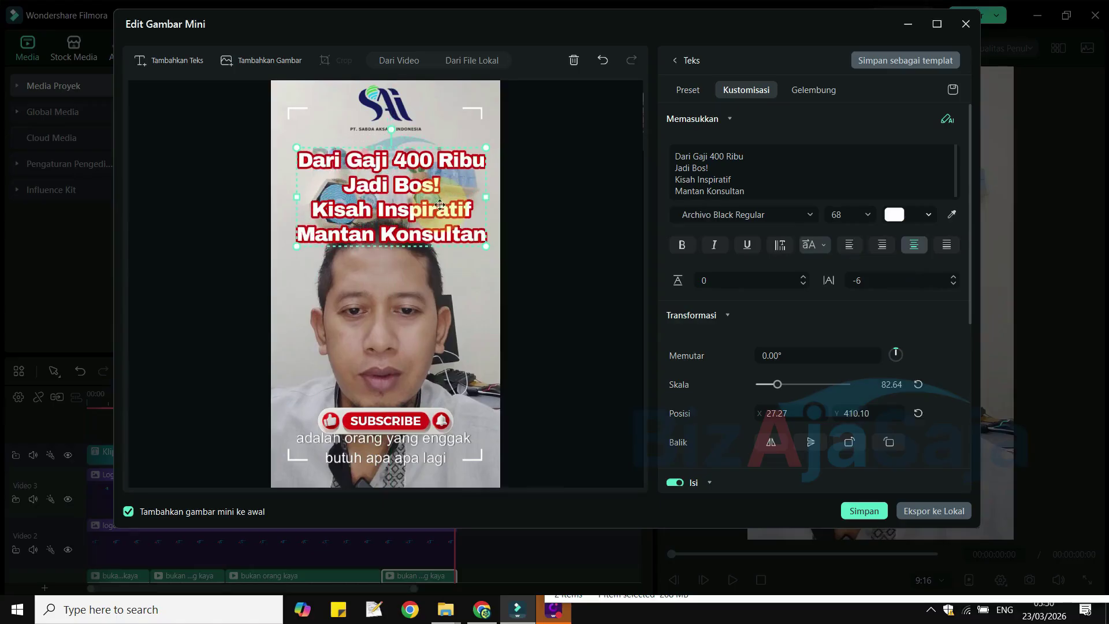
click(506, 203)
click(553, 195)
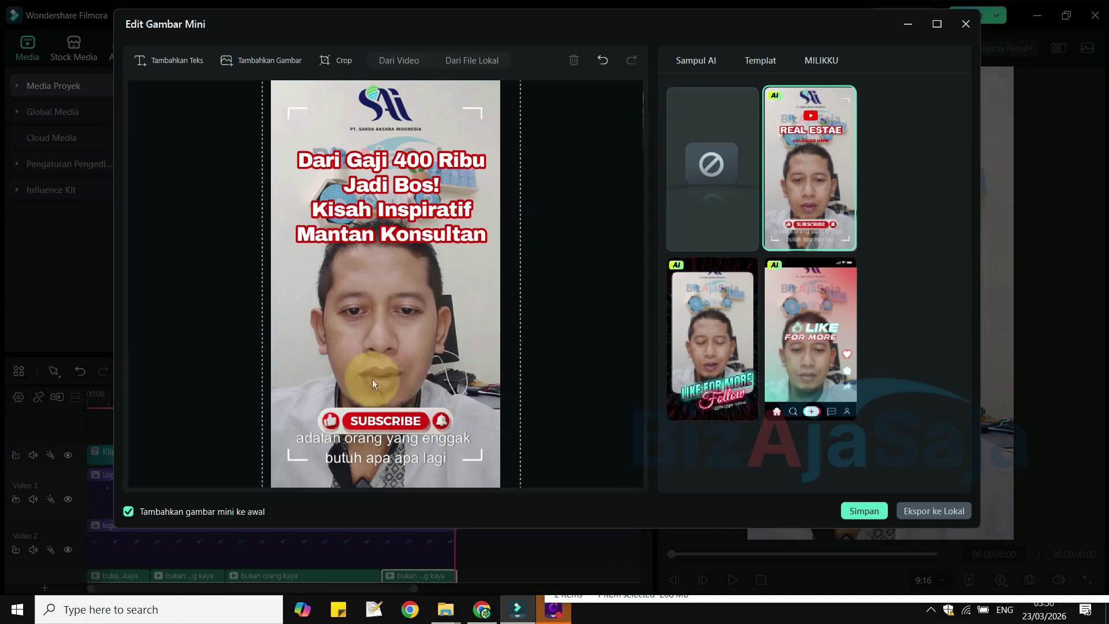
click(393, 423)
click(570, 424)
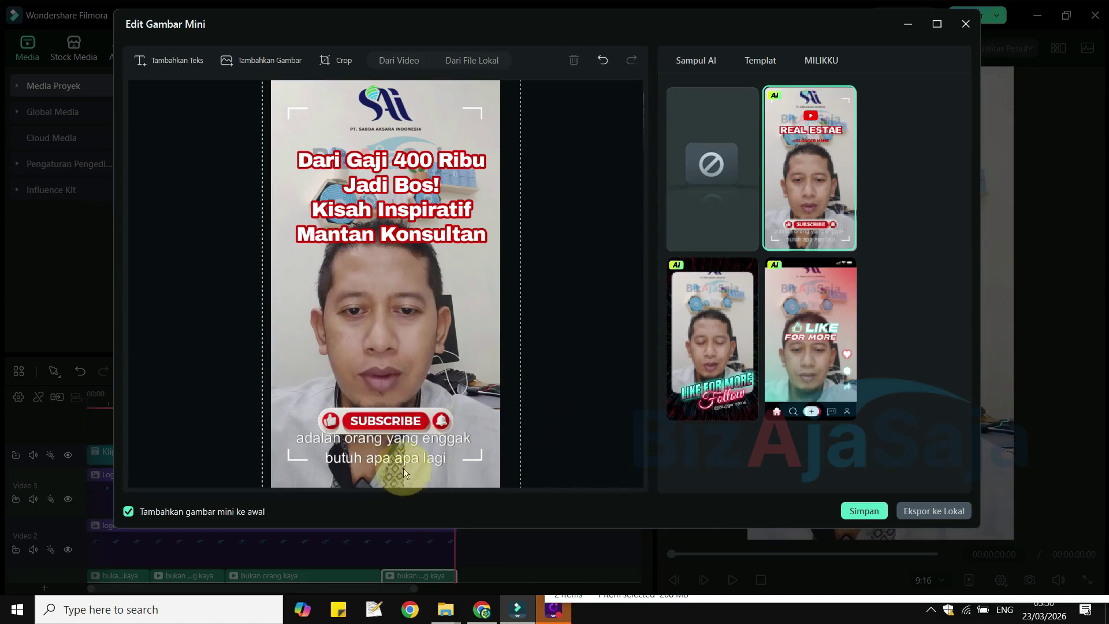
Save the thumbnail and export the video Orany kaya sesungguhnya with it
click(863, 511)
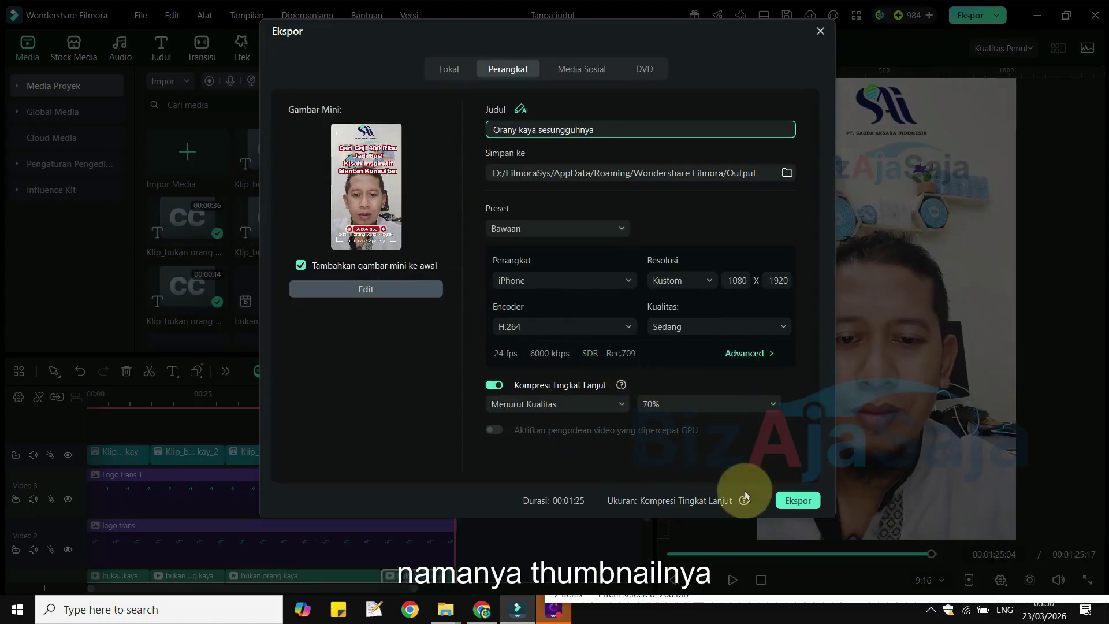
click(797, 500)
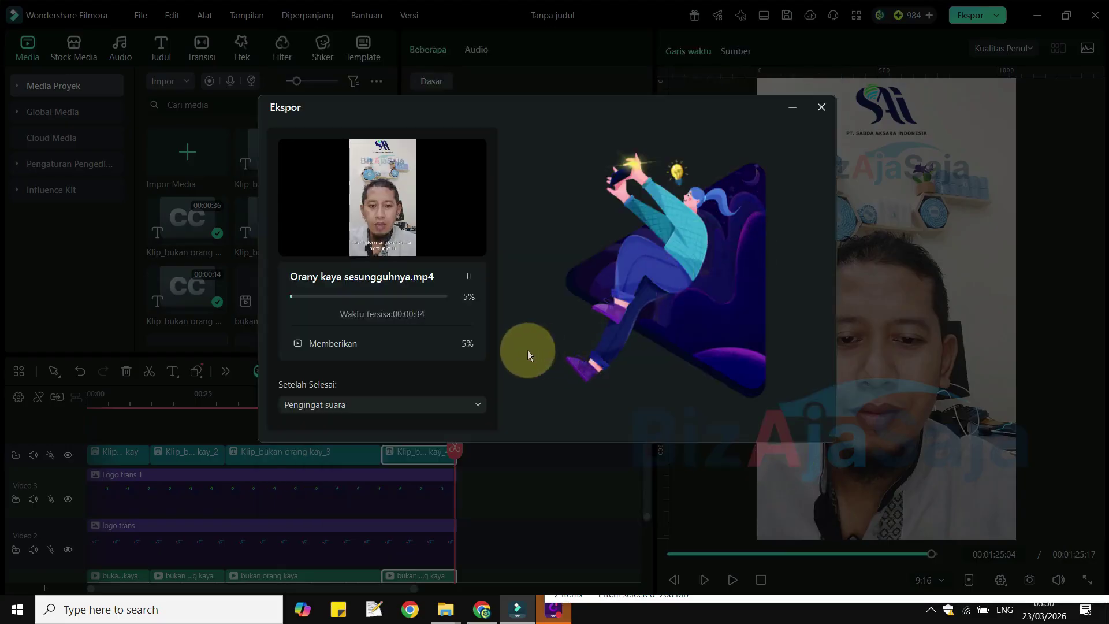
drag(605, 98, 552, 71)
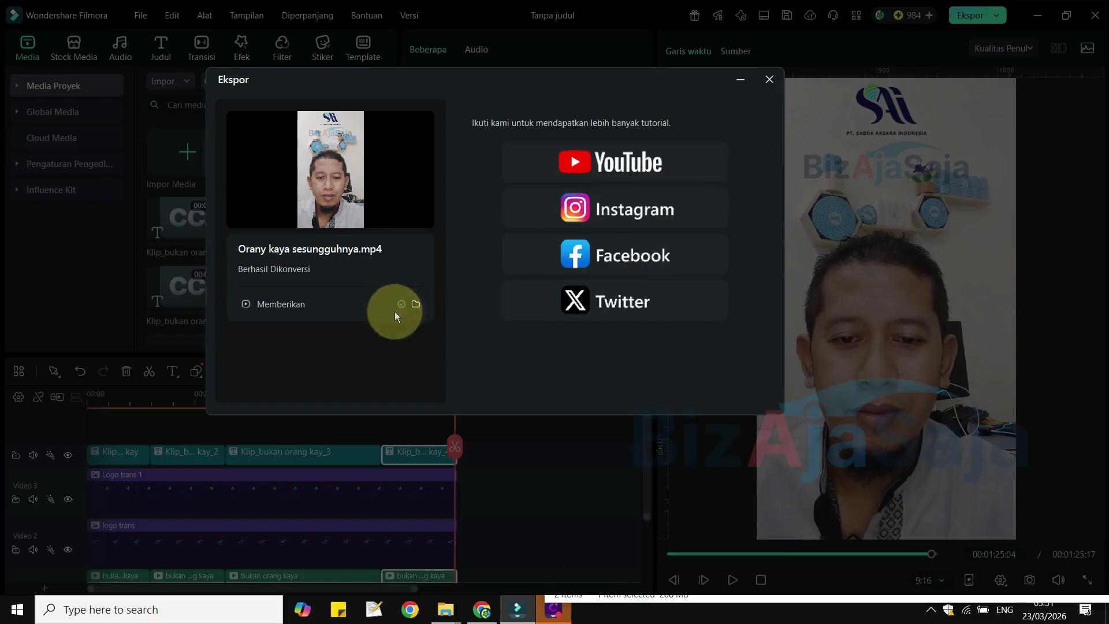
View the exported video in its output folder, and close the folder and the export dialog
click(424, 310)
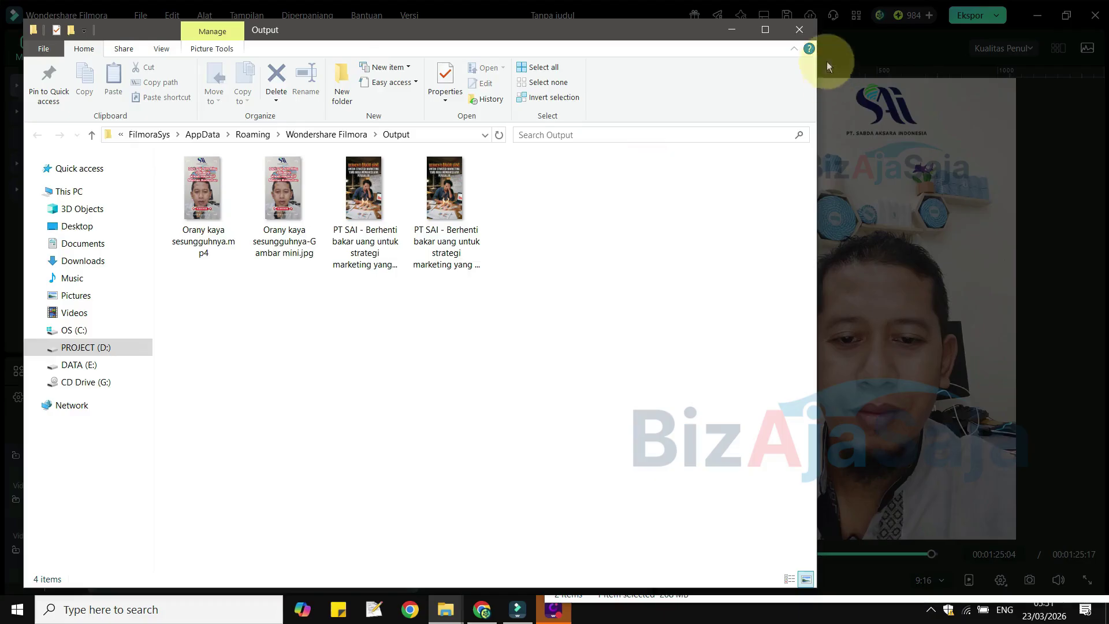
click(806, 33)
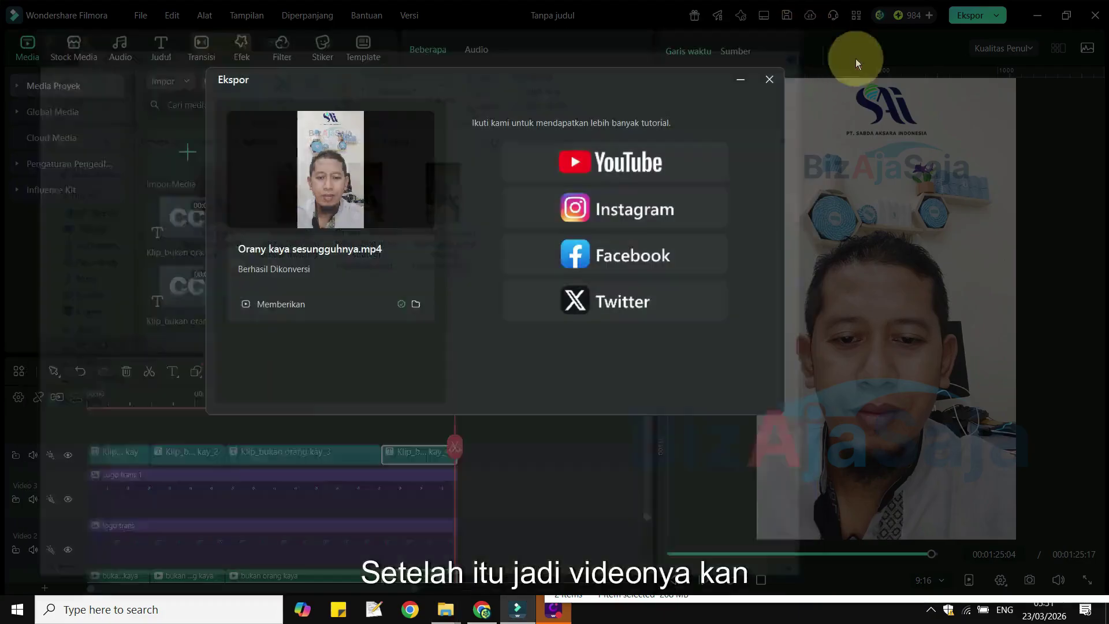
click(771, 80)
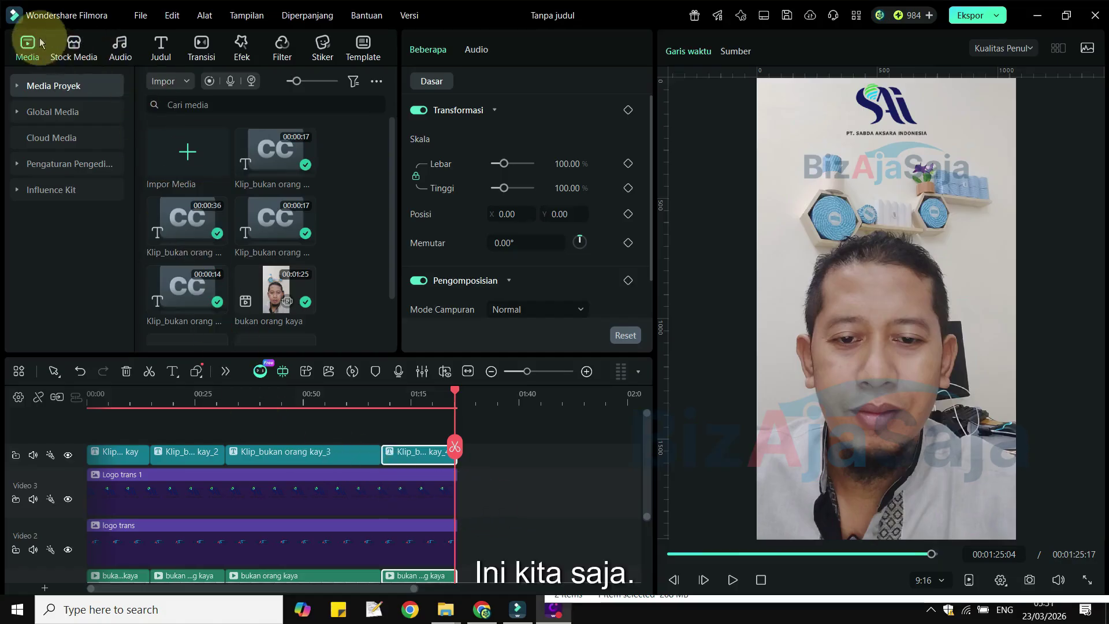
click(140, 18)
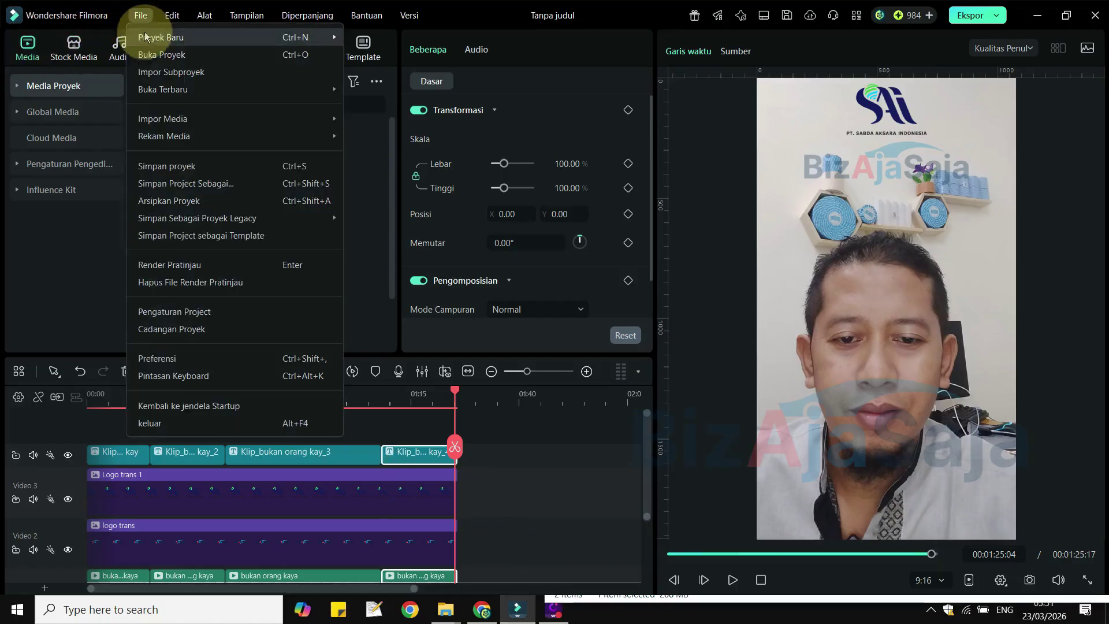
mouse_move(162, 47)
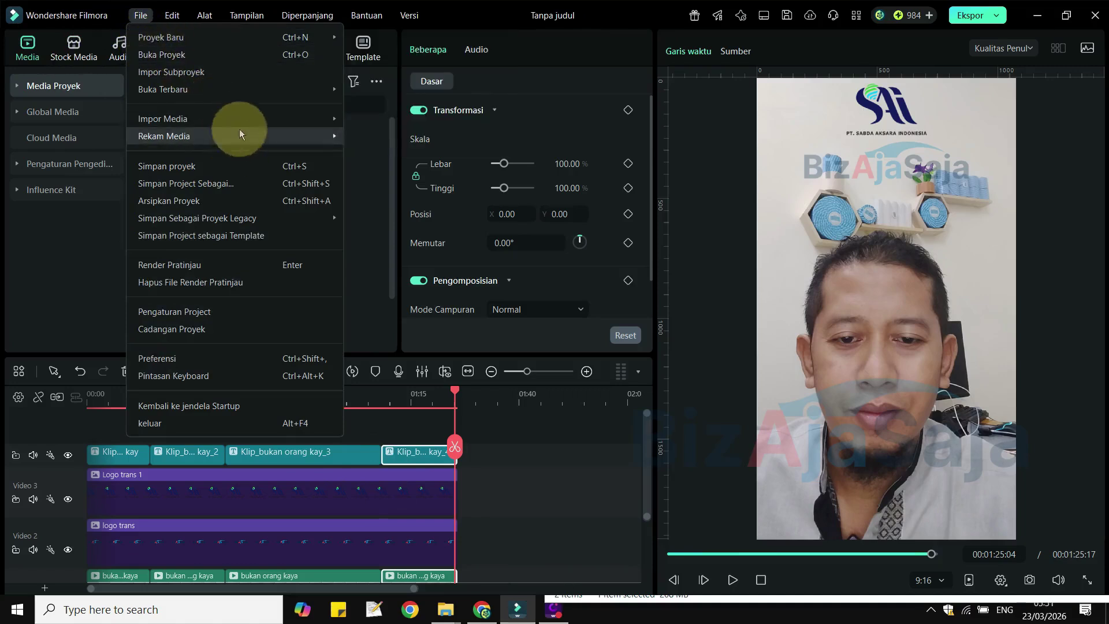
mouse_move(207, 34)
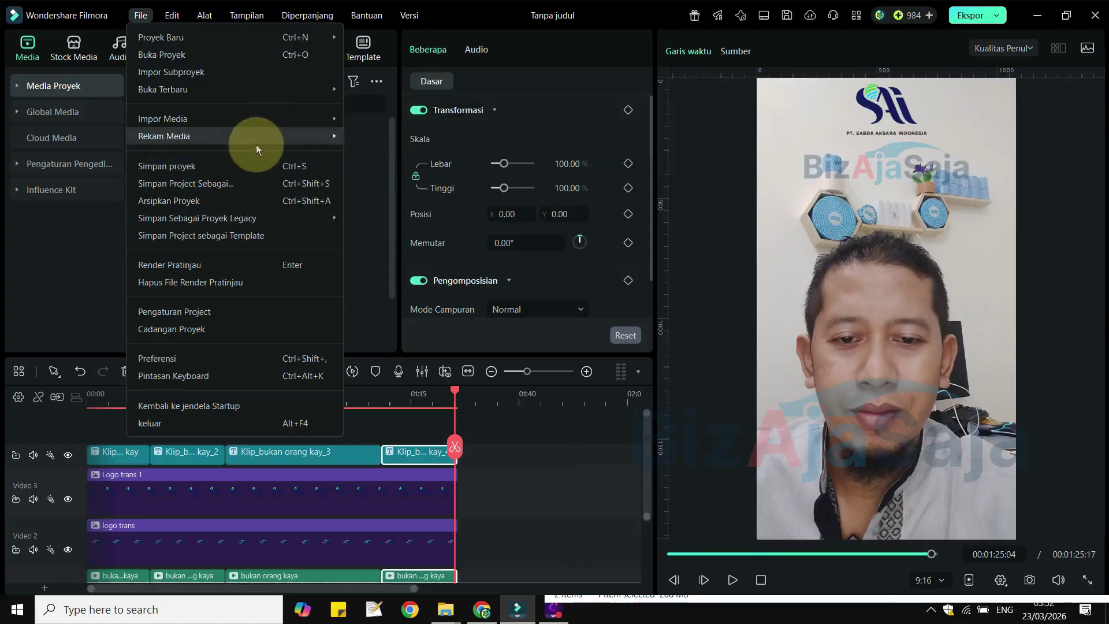
Switch to the Gemini chat in Chrome and ask about YouTube's resolution with the prompt "resolusi youtube"
click(482, 609)
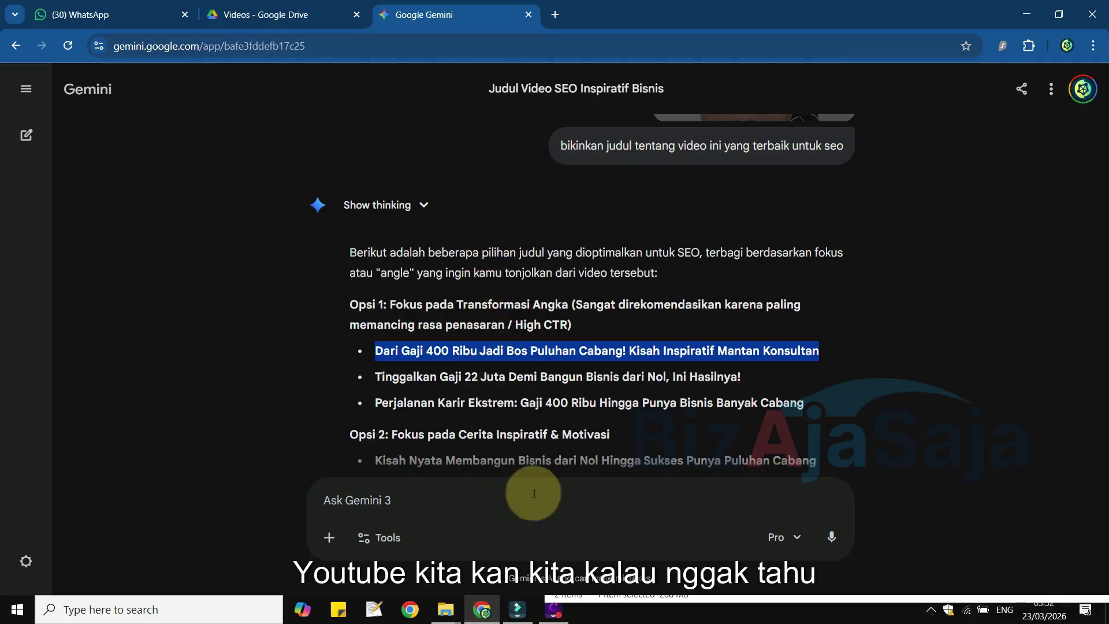
click(499, 503)
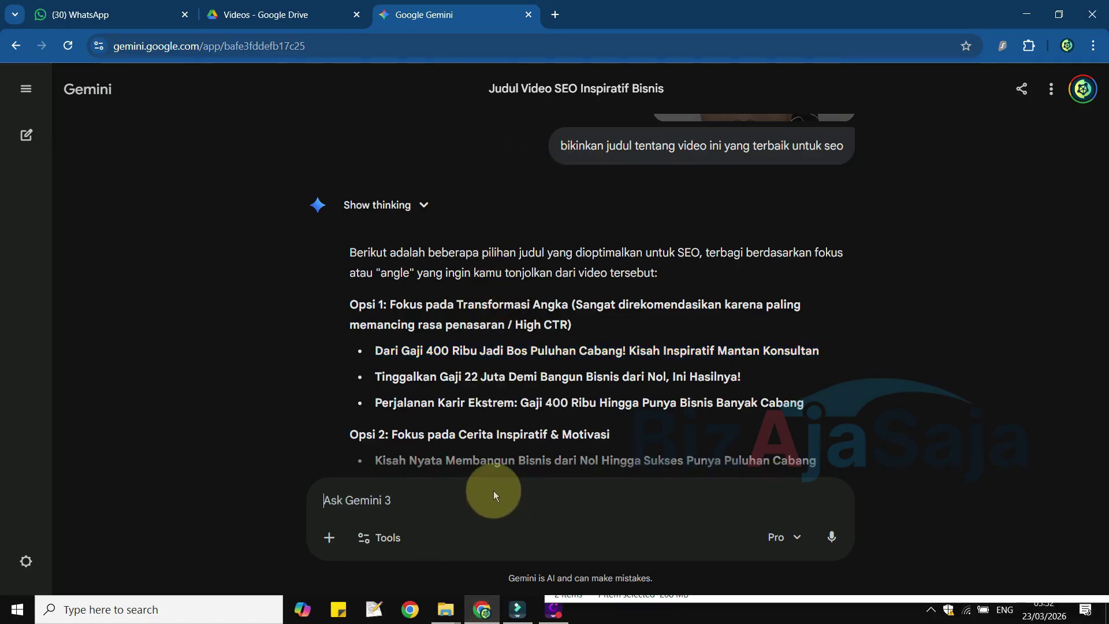
text(resolusi)
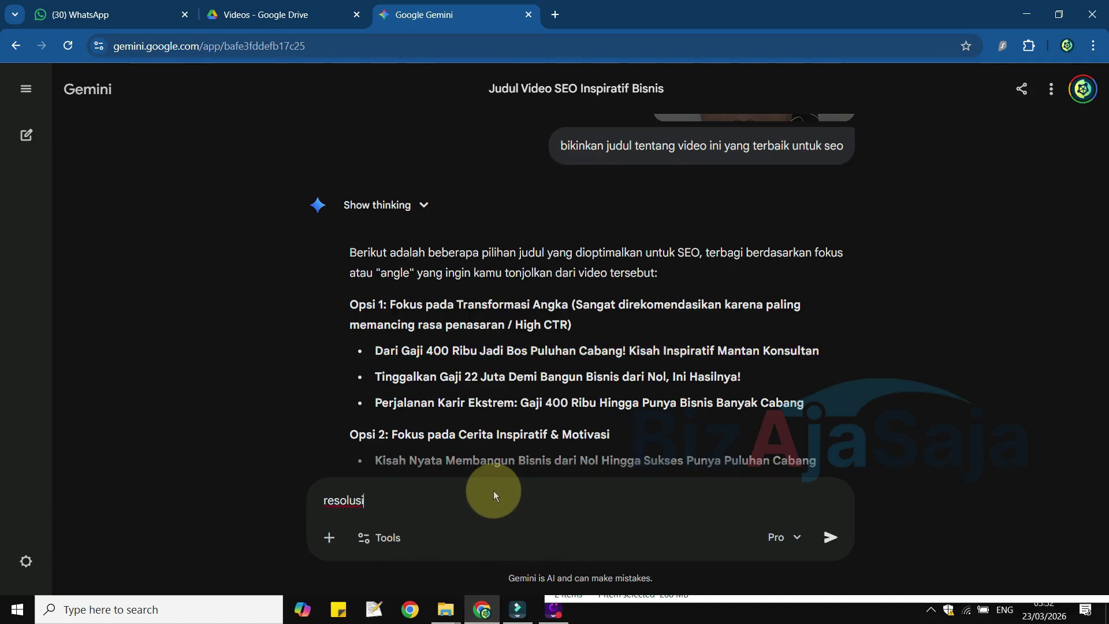
text( yout)
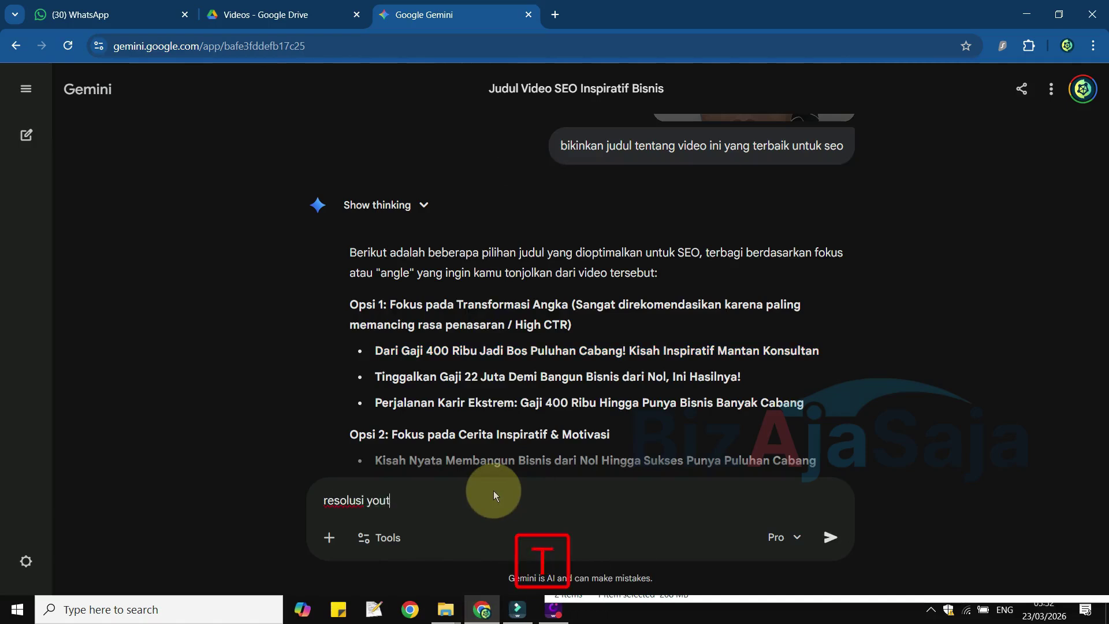
text(ube)
key(Return)
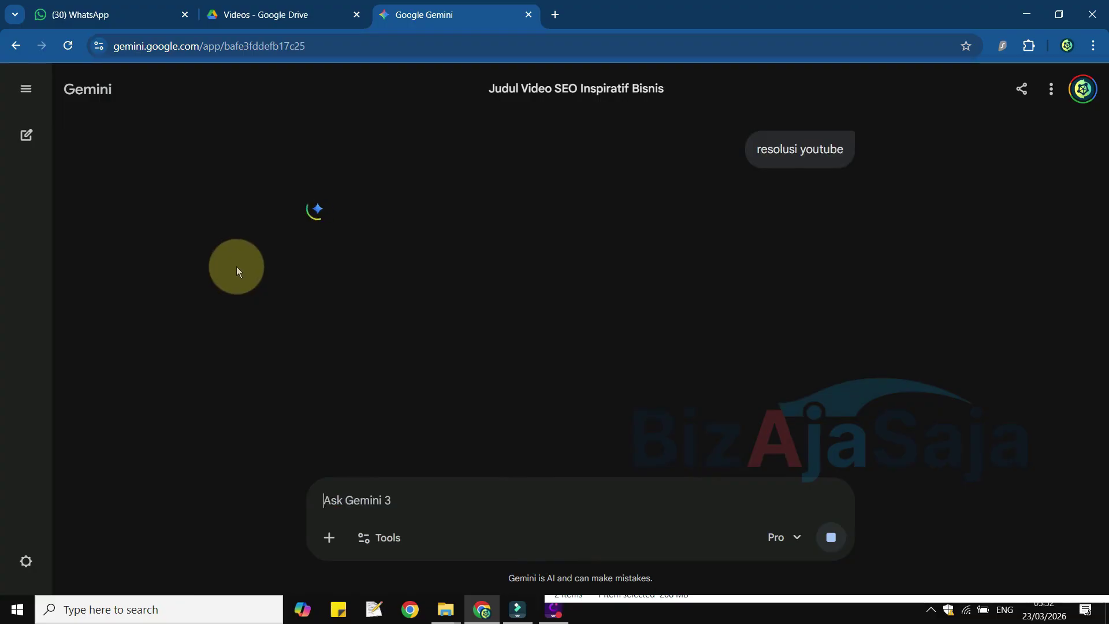
click(445, 504)
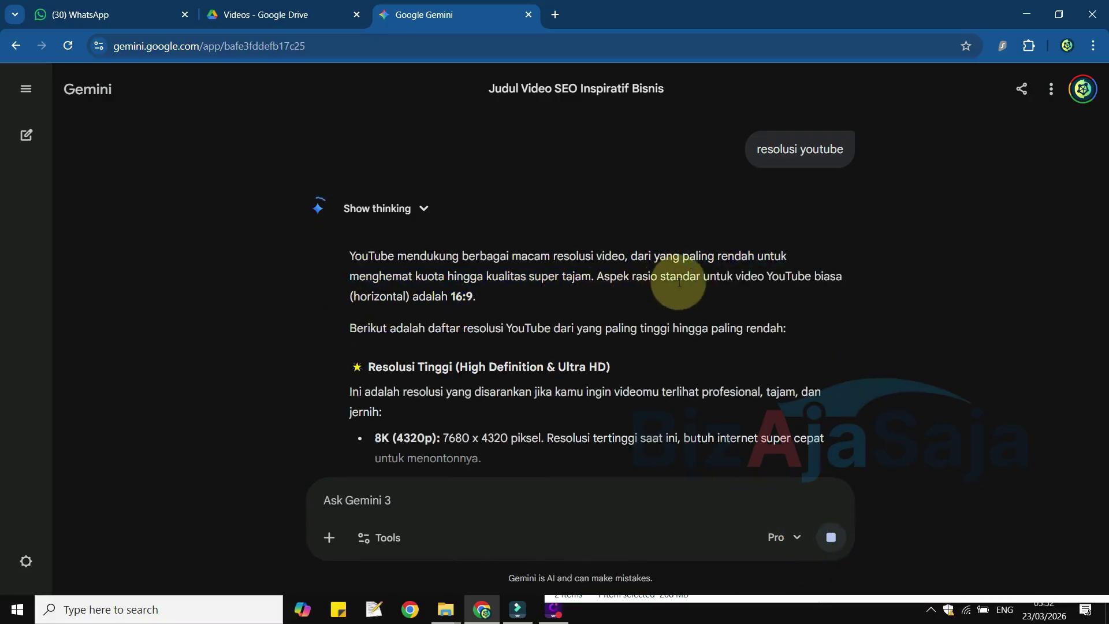
Switch back to Filmora and start a new project in the 16:9 (Widescreen) format
key(alt+Tab)
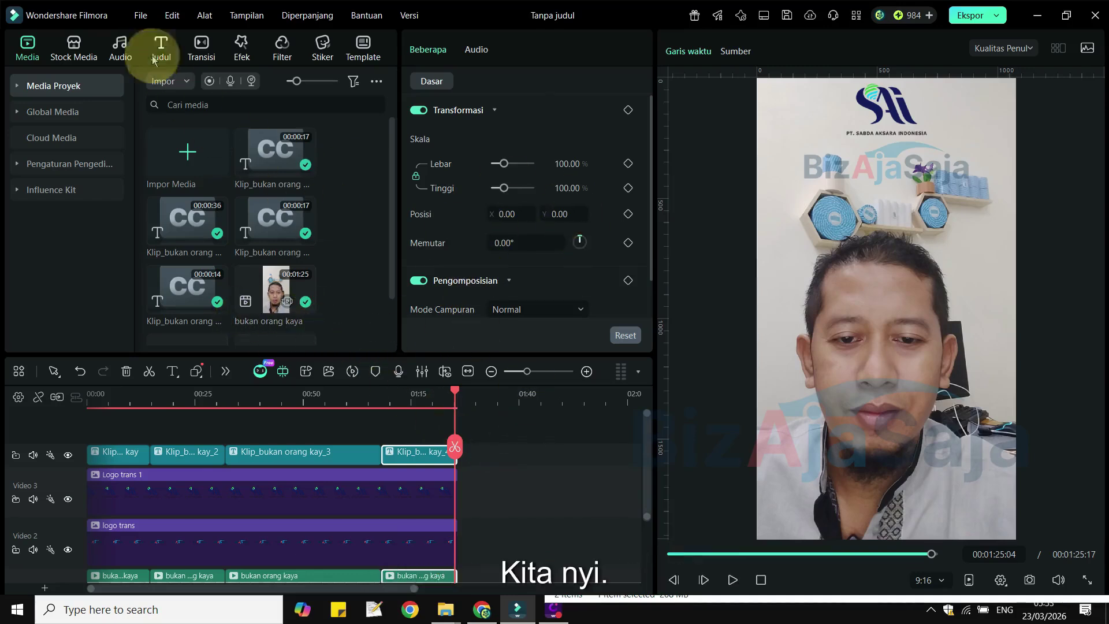
click(141, 16)
mouse_move(331, 39)
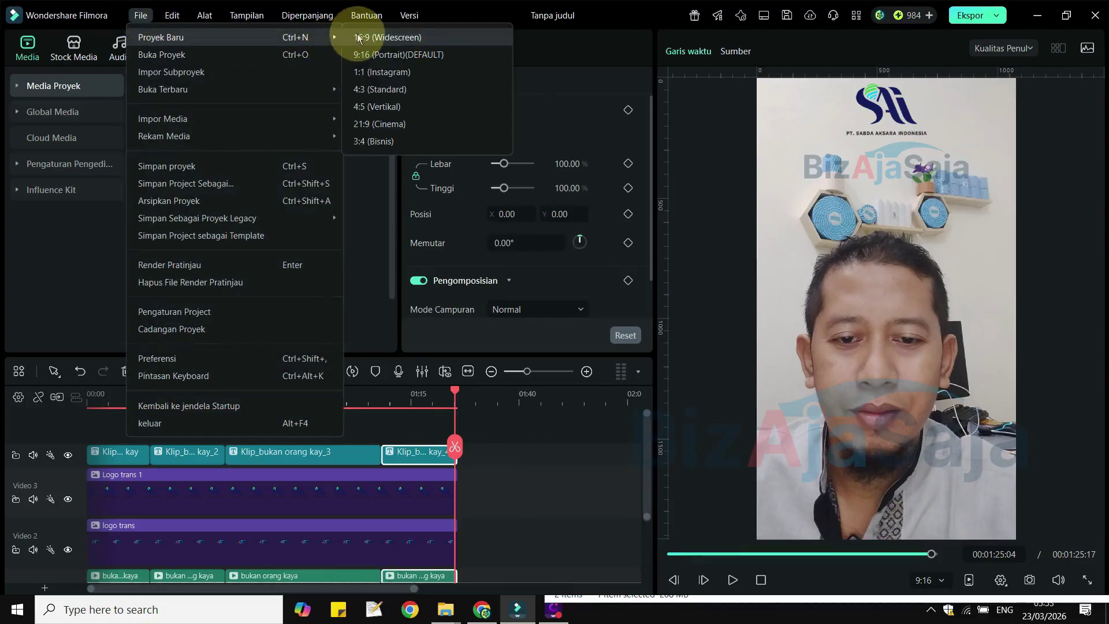
click(376, 37)
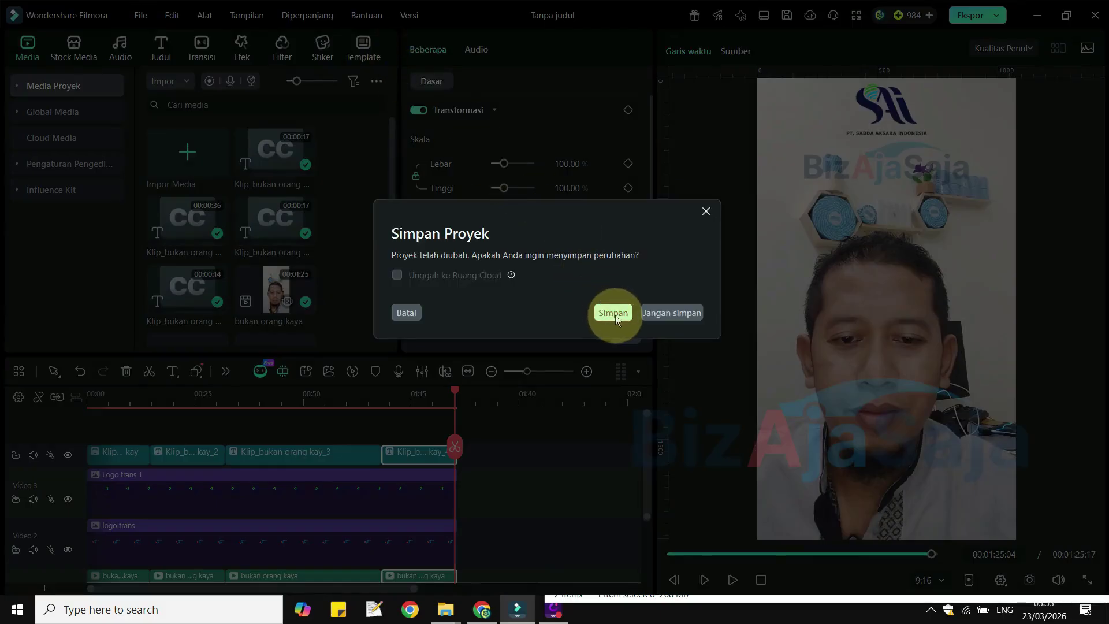
Save the changed portrait project as Tanpa judul 1.wfp in the BizAjaSaja subfolder Saya Bukan Orang Kaya
click(616, 313)
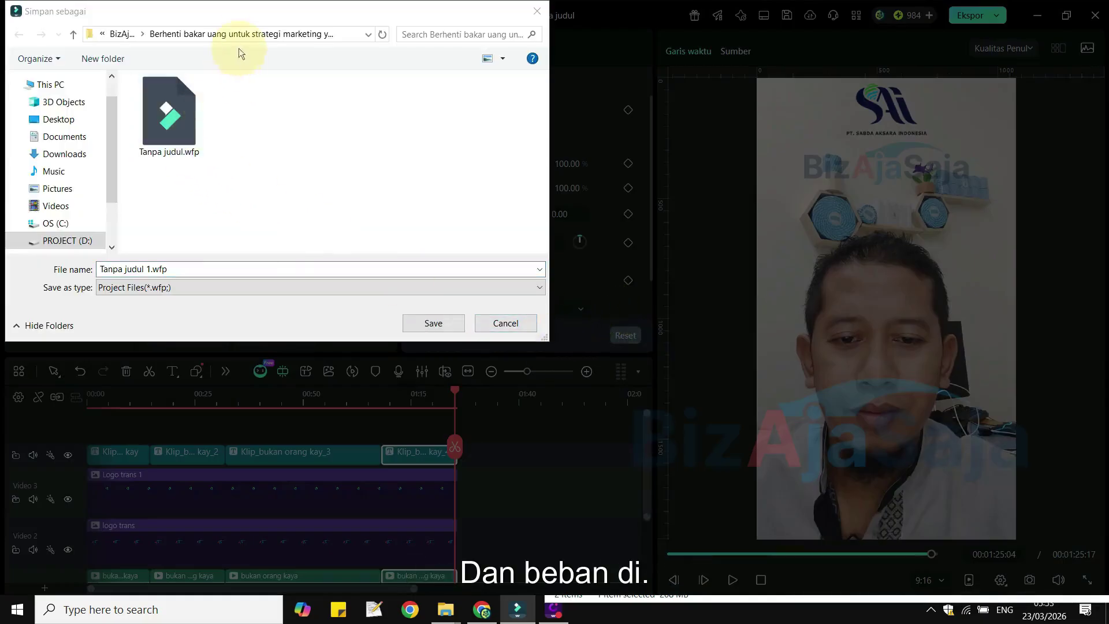
click(116, 35)
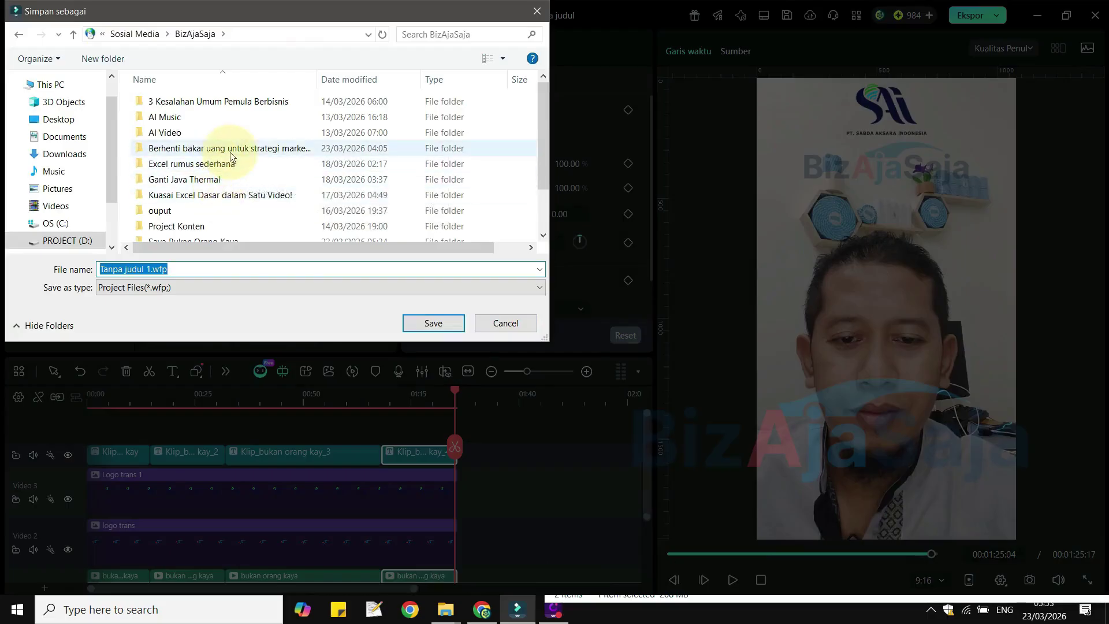
scroll(231, 156, down, 2)
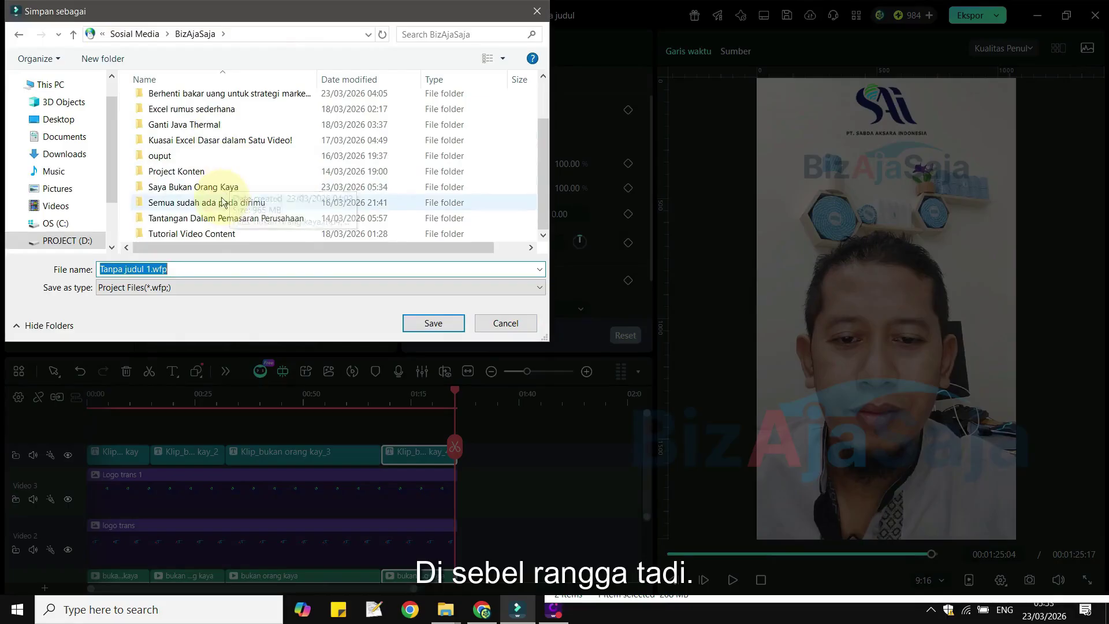
double_click(237, 187)
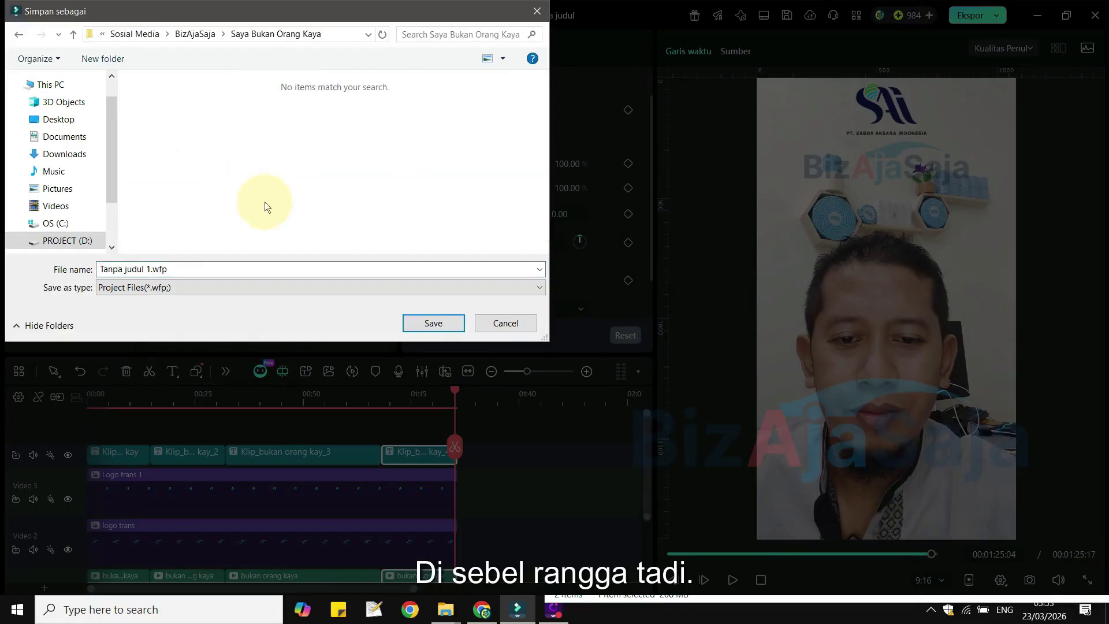
click(413, 323)
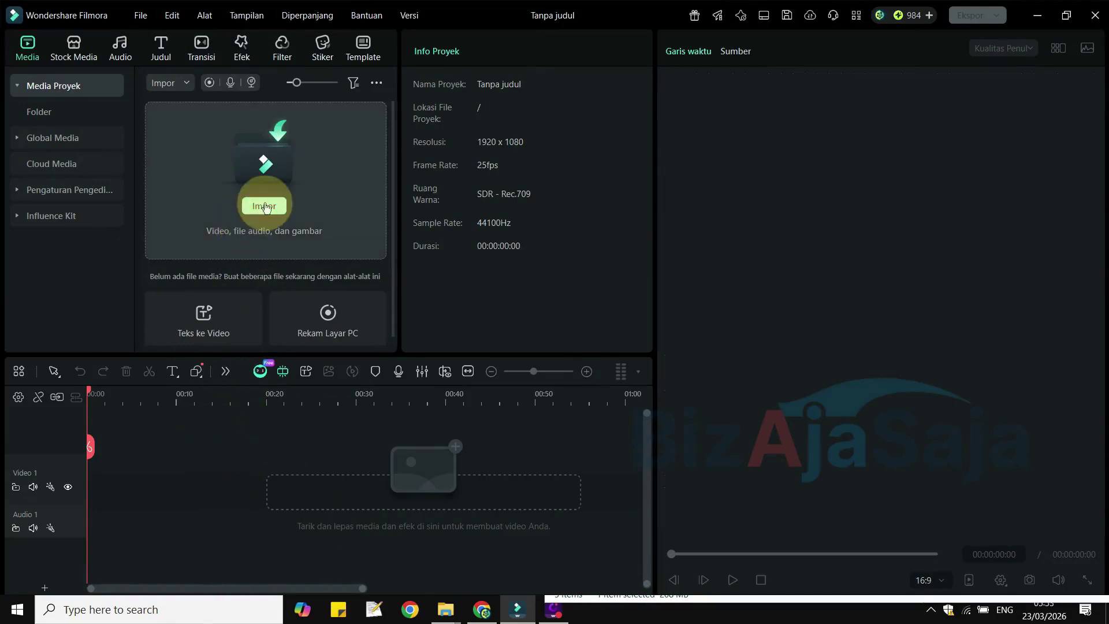
Add bukan orang kaya.mp4 from its folder at the start of Video 1, keeping the 1920x1080 25fps project settings
mouse_move(445, 609)
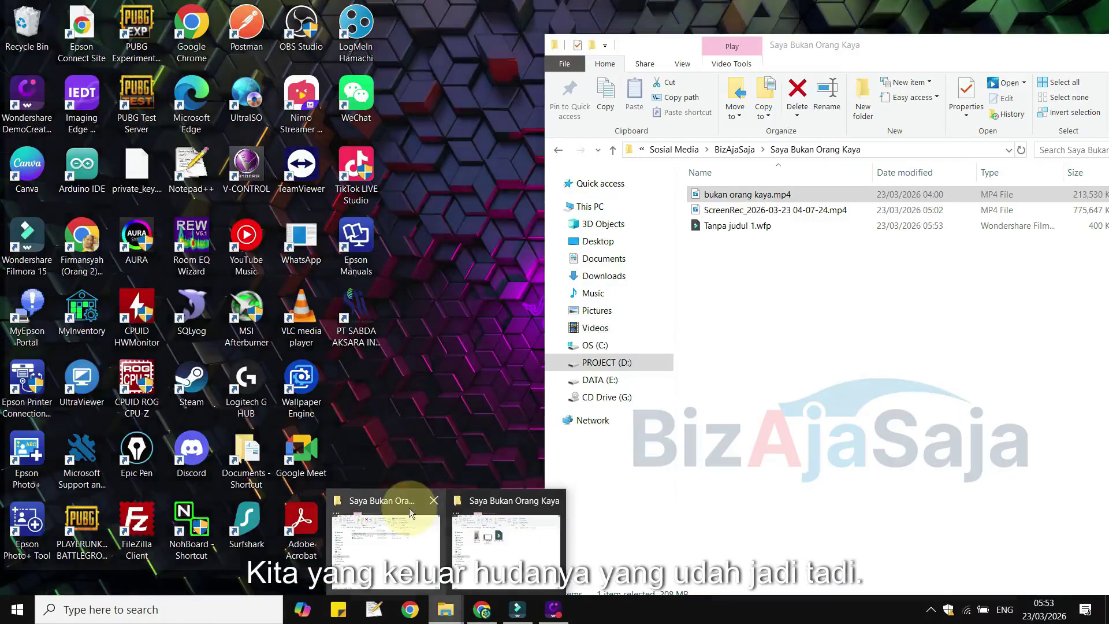
click(411, 507)
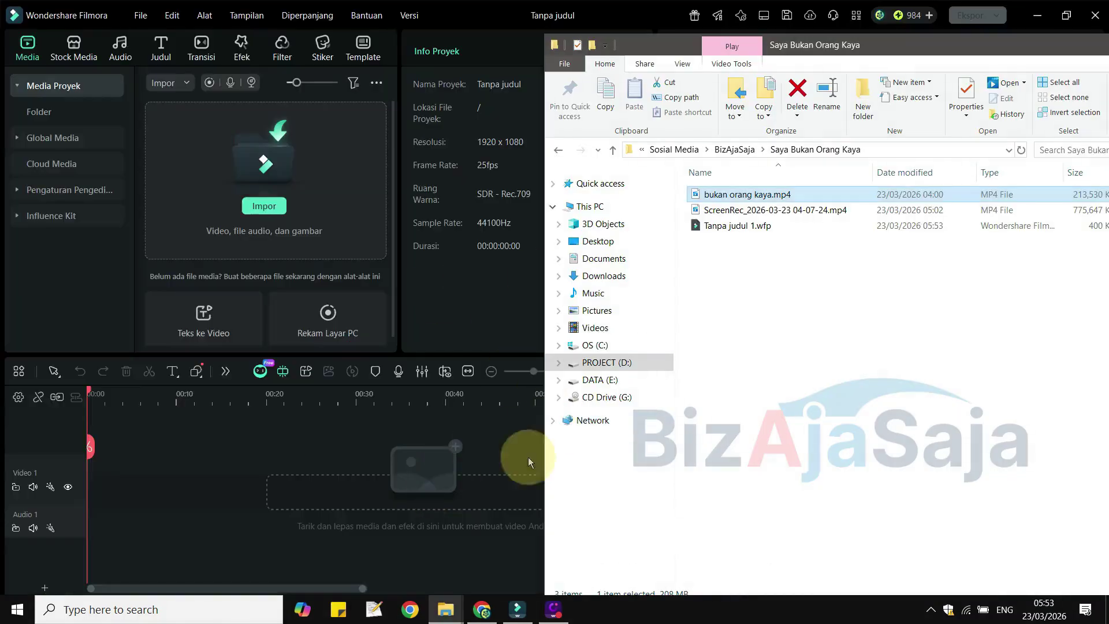
click(769, 265)
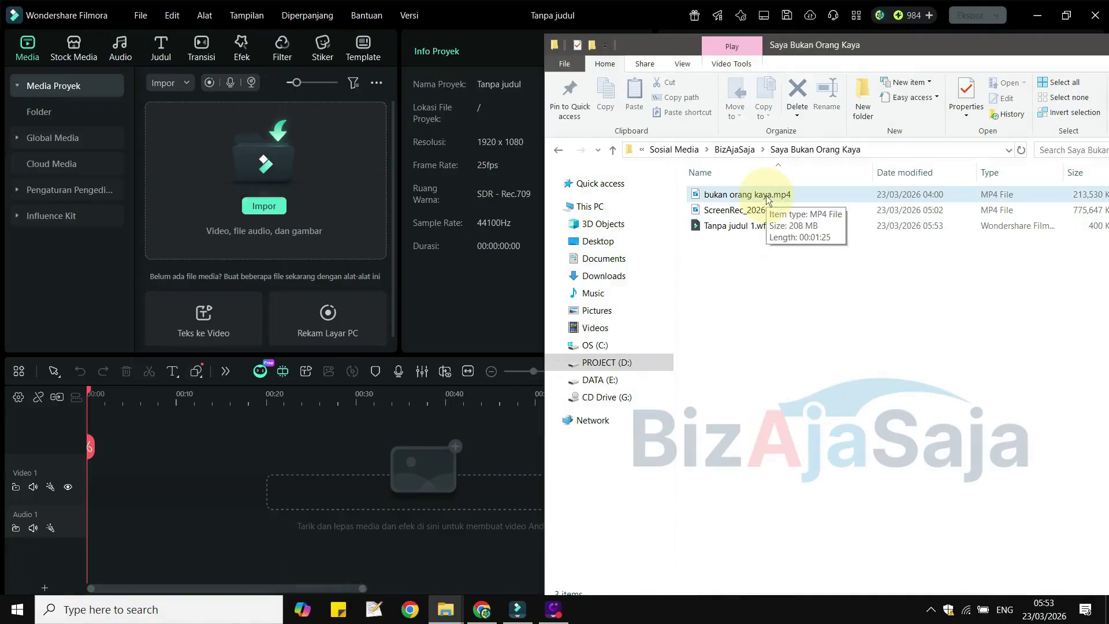
drag(768, 196, 336, 474)
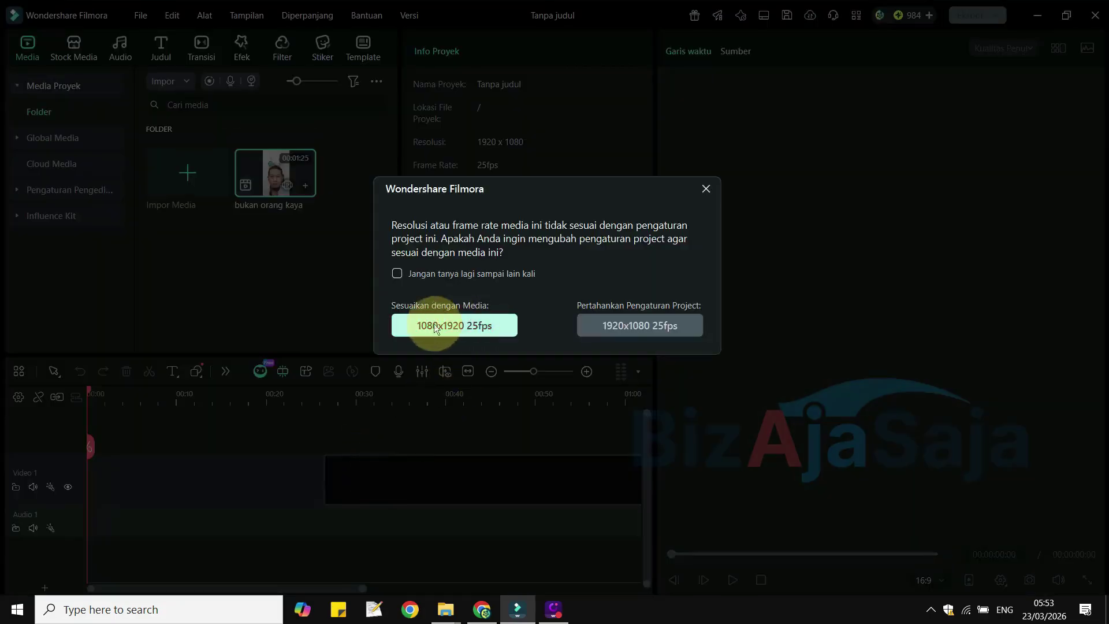
click(602, 328)
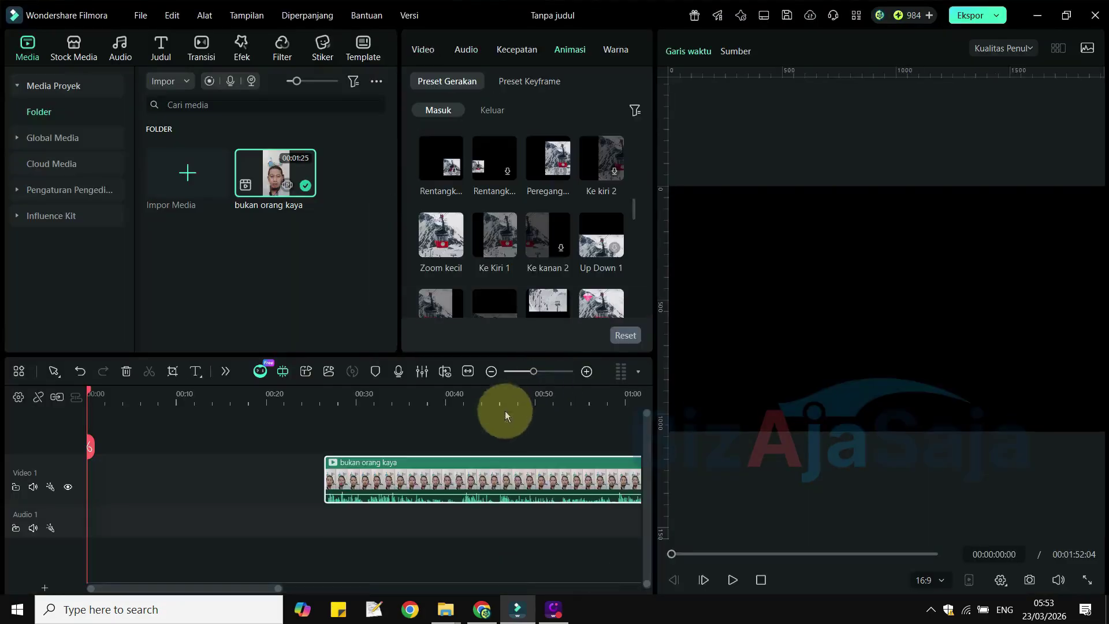
drag(439, 483, 192, 503)
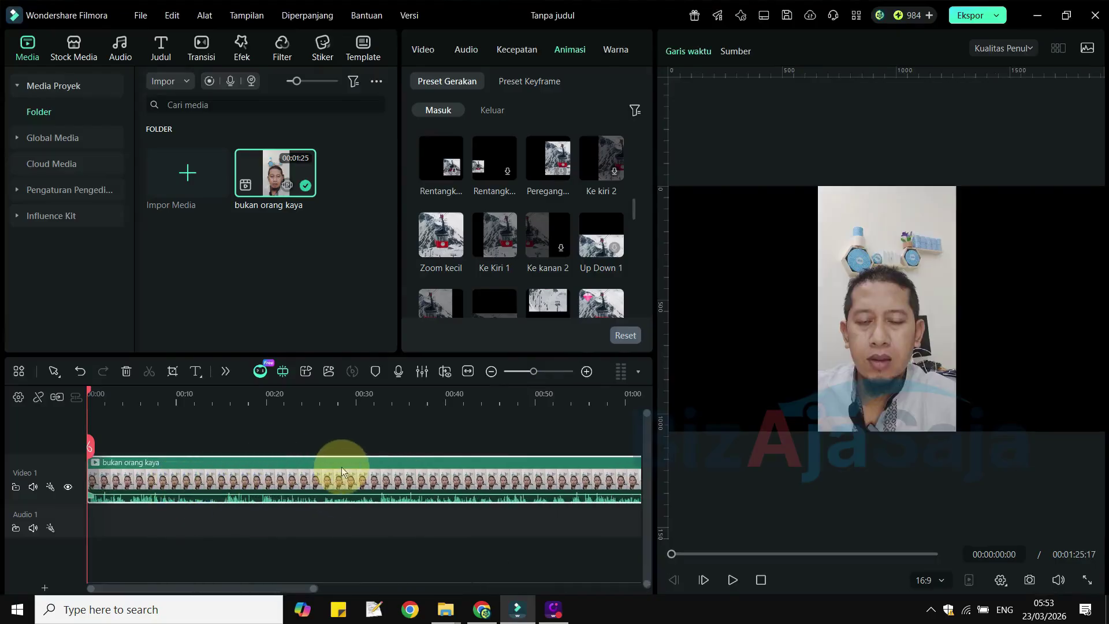
Play the opening of the bukan orang kaya clip and delete the clip from the timeline
key(space)
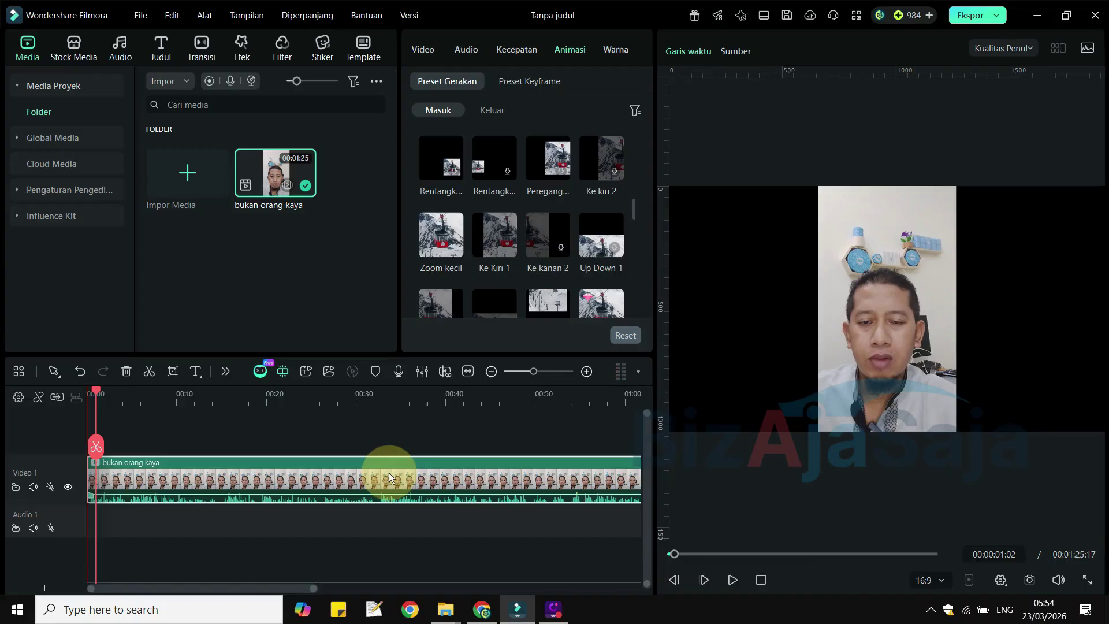
key(Delete)
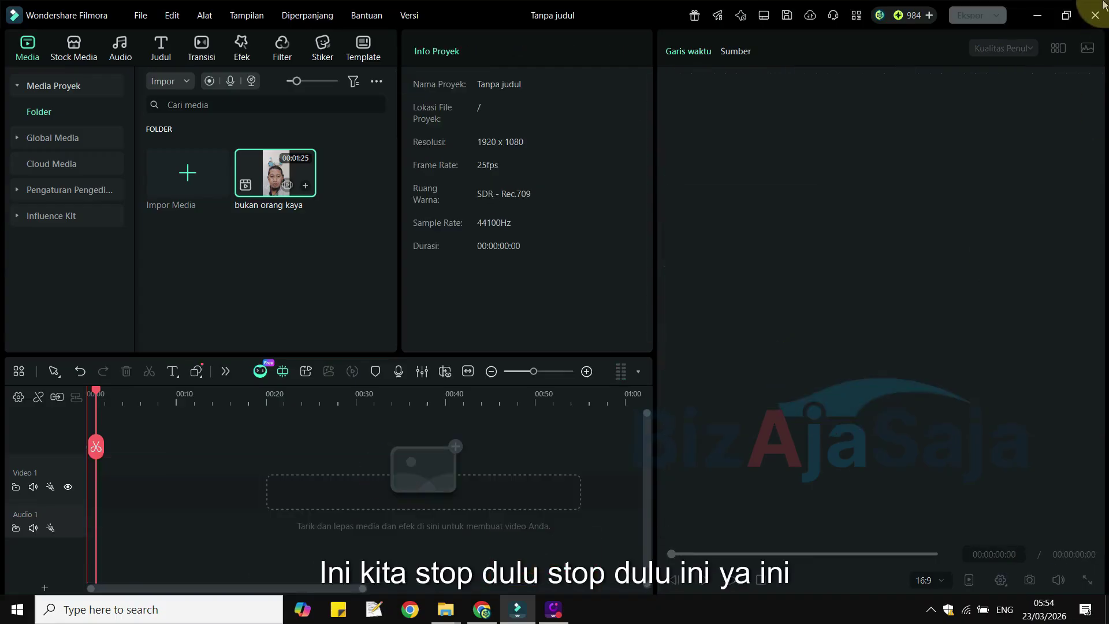